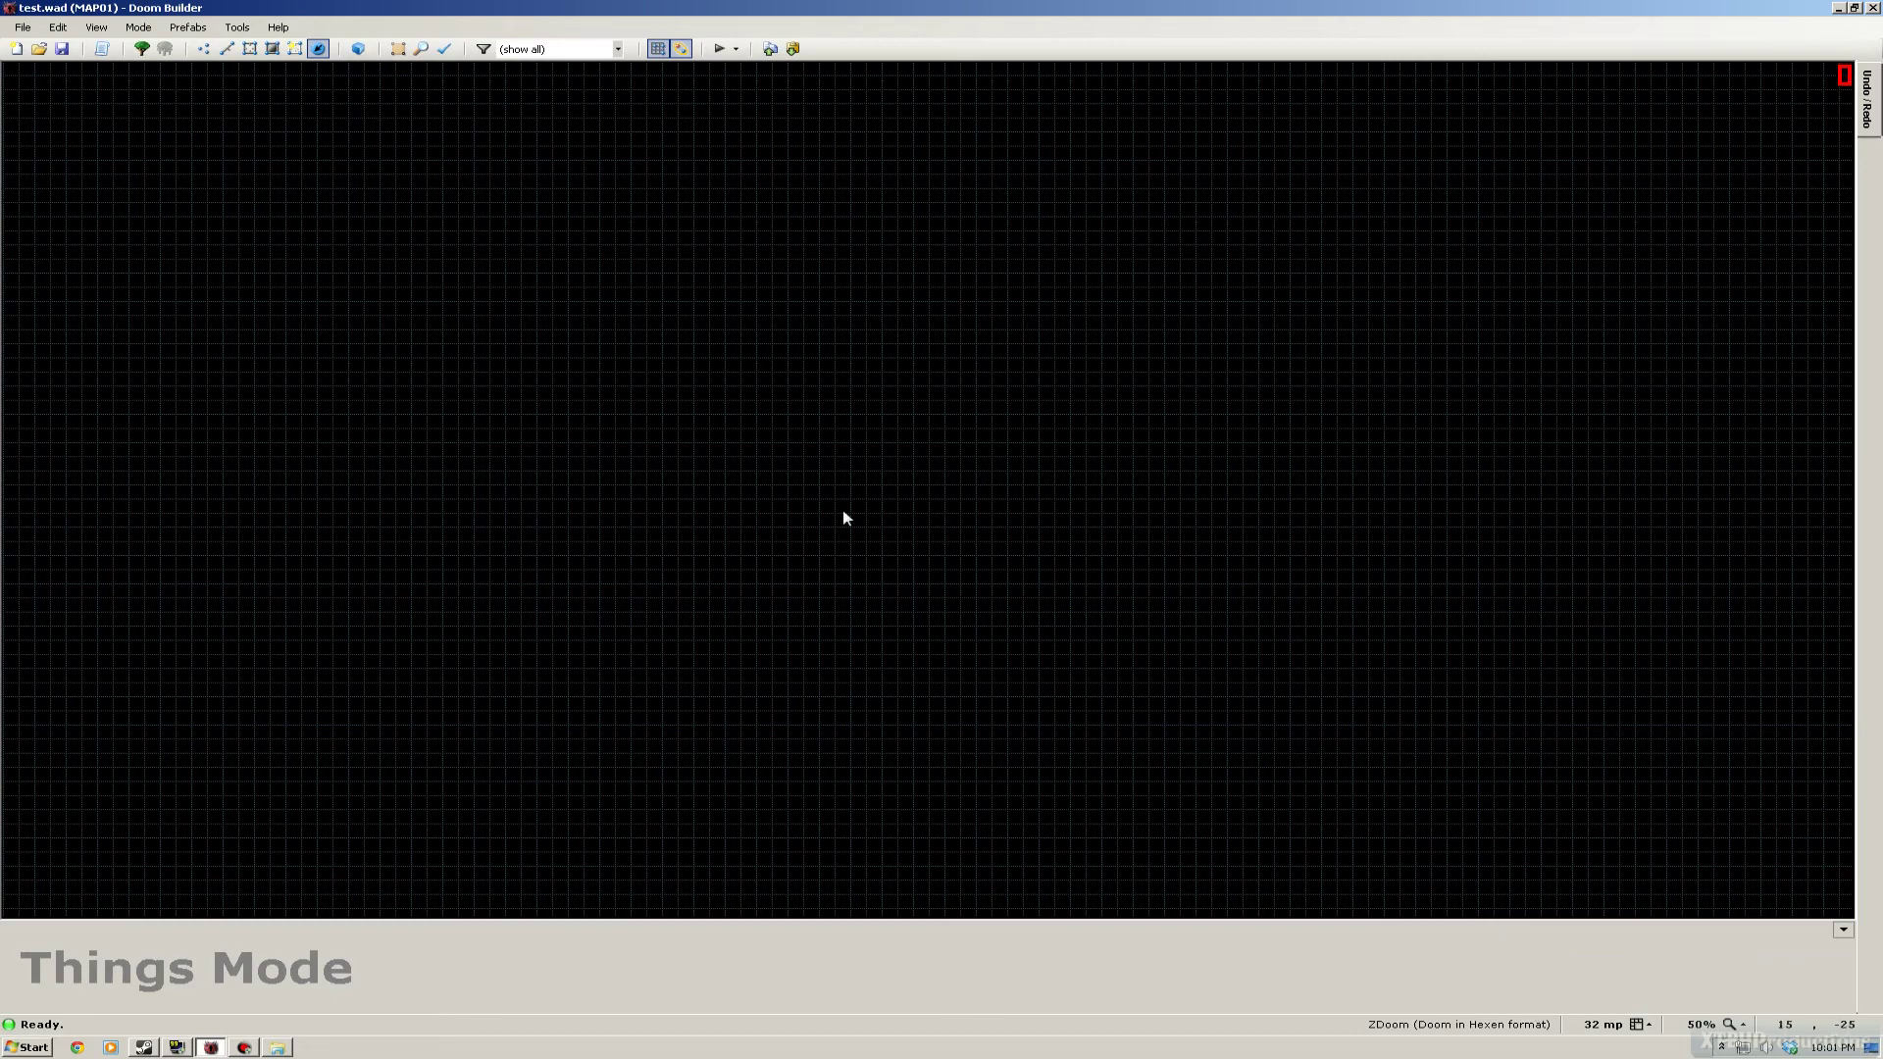
- Draw a four-sided room about 1024 units wide and 736 units tall, moving its lower-left vertex to make it rectangular
left_click(227, 48)
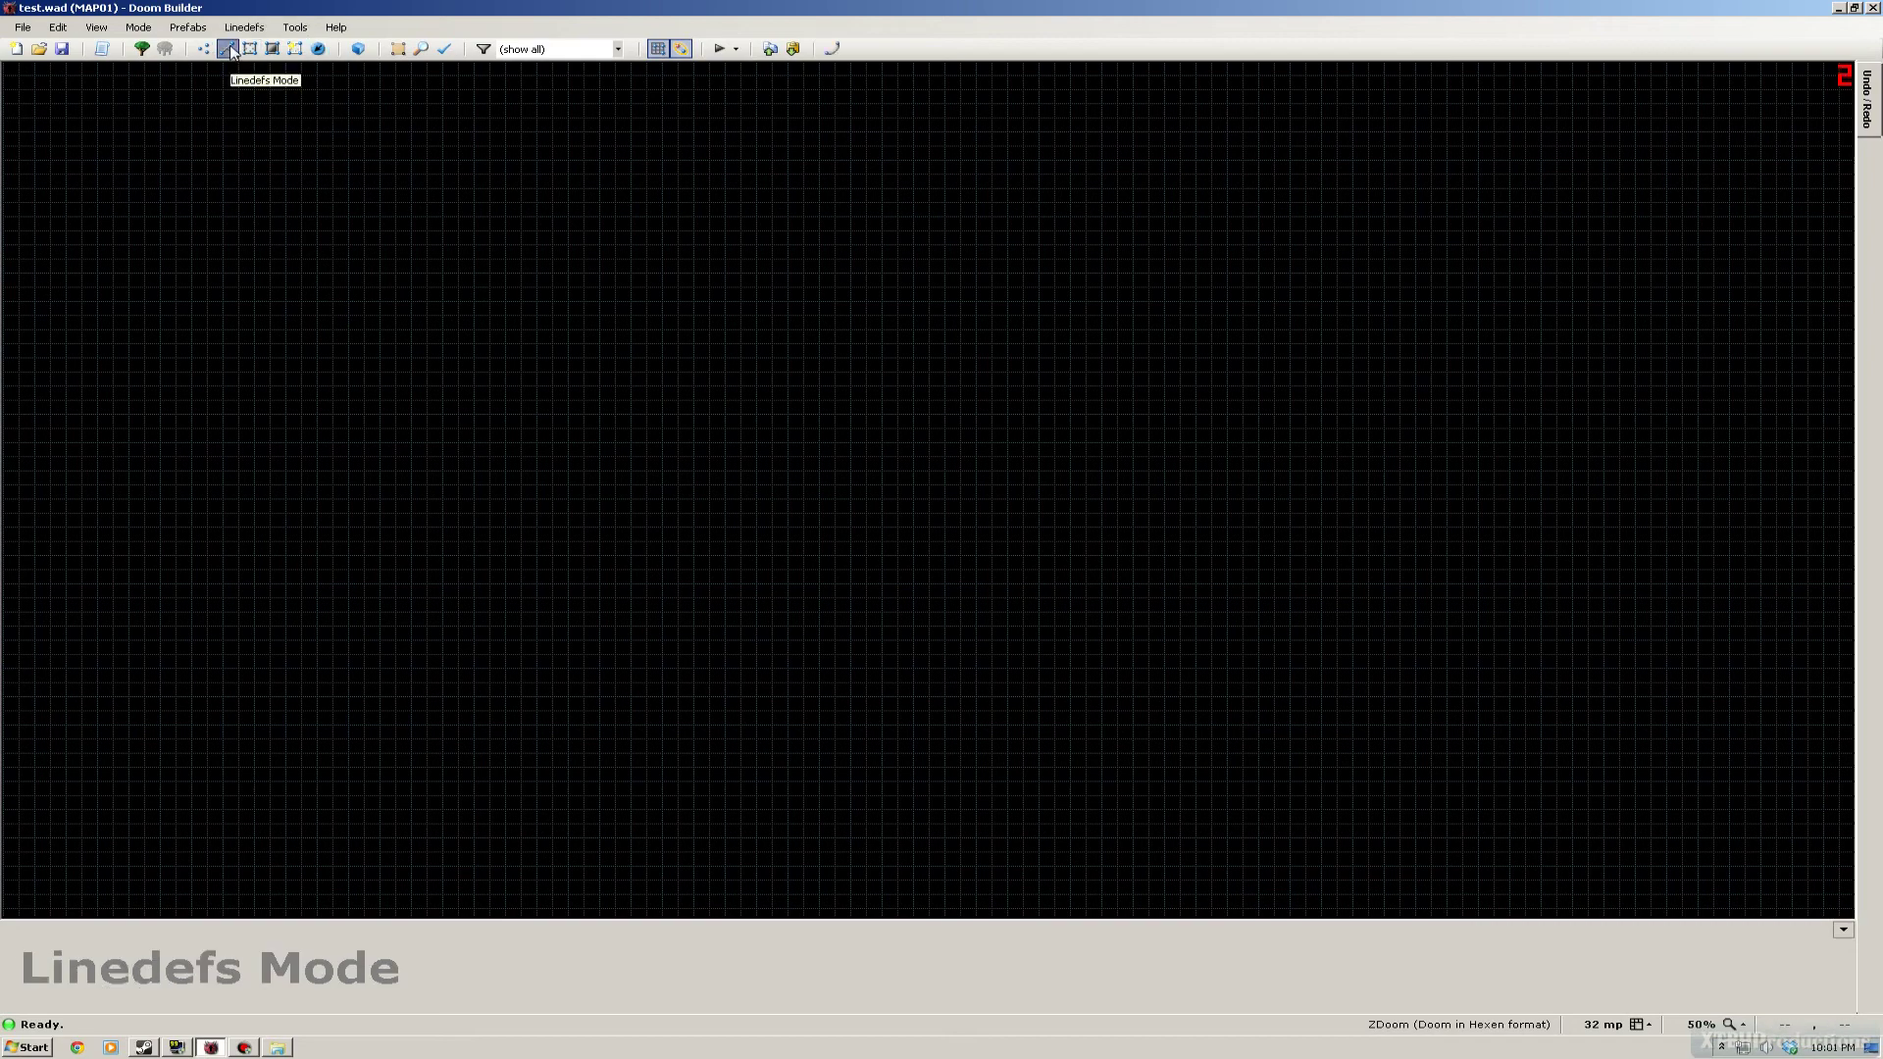
key("d")
left_click(411, 330)
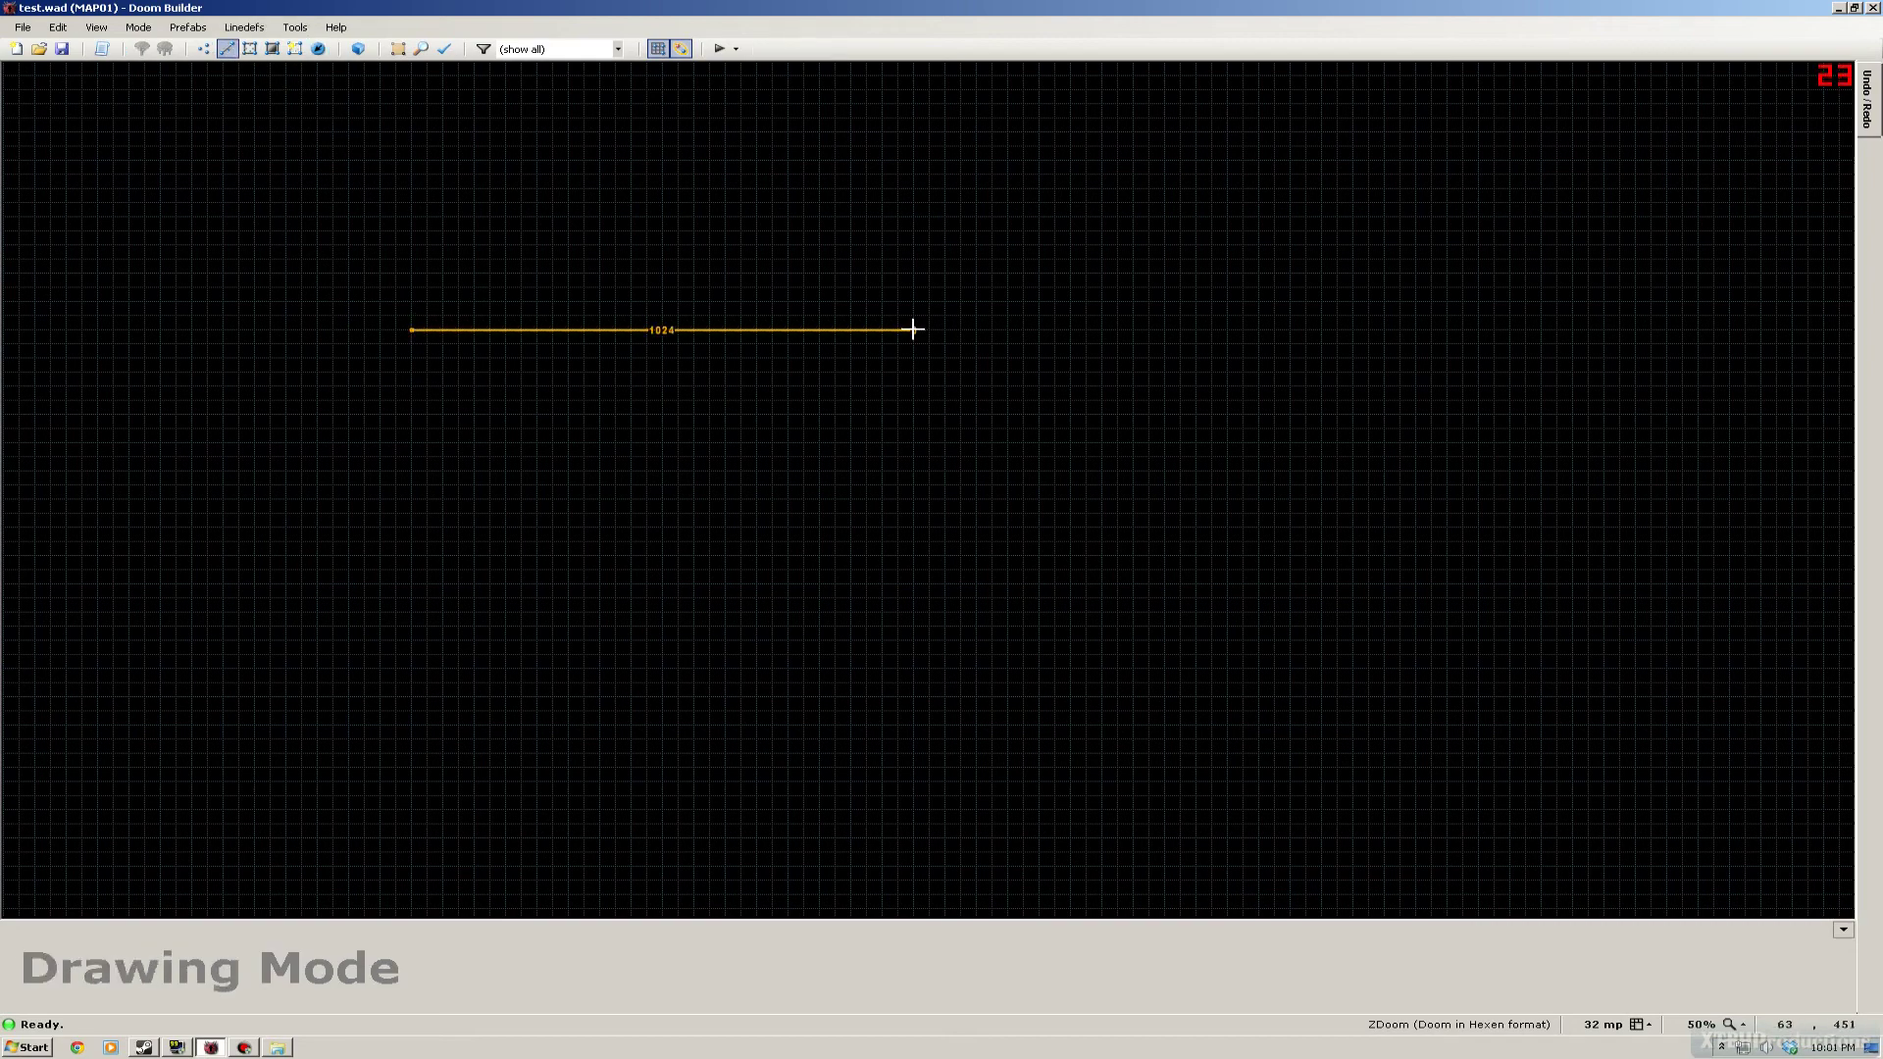
left_click(914, 329)
left_click(912, 650)
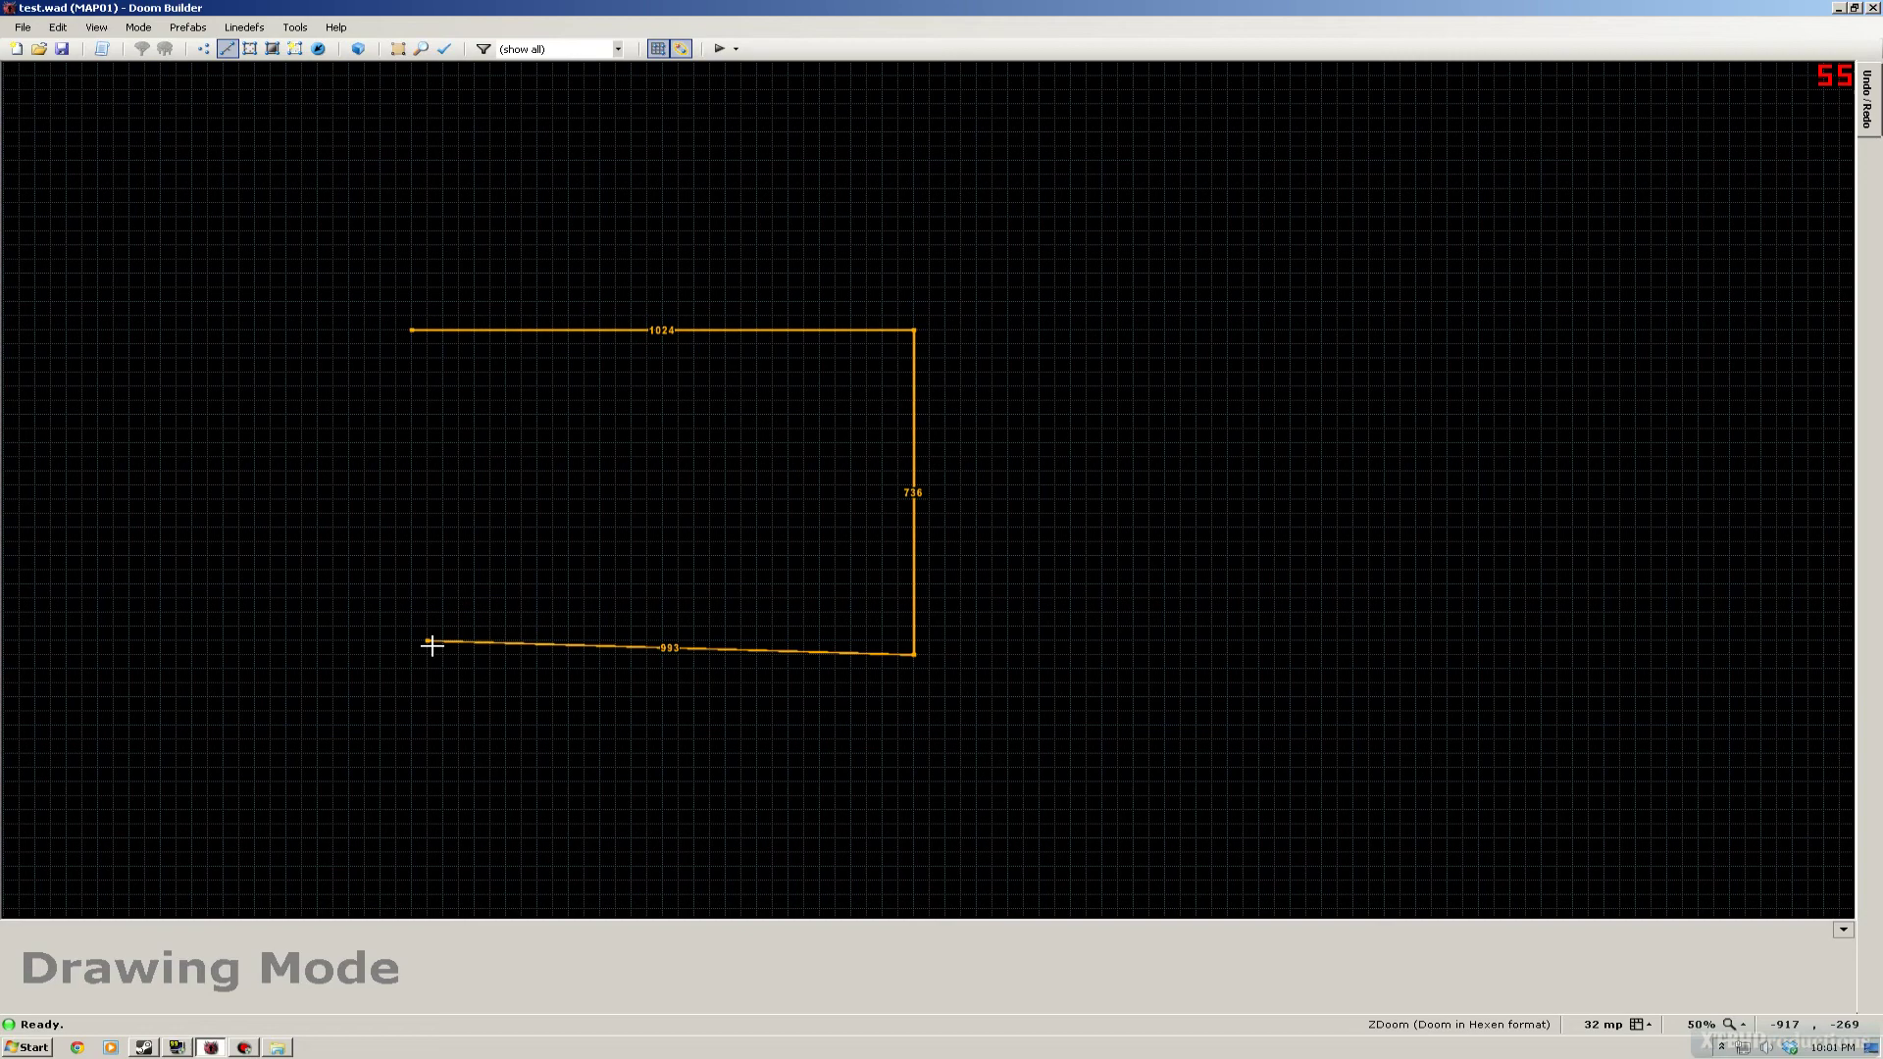
left_click(428, 641)
left_click(411, 330)
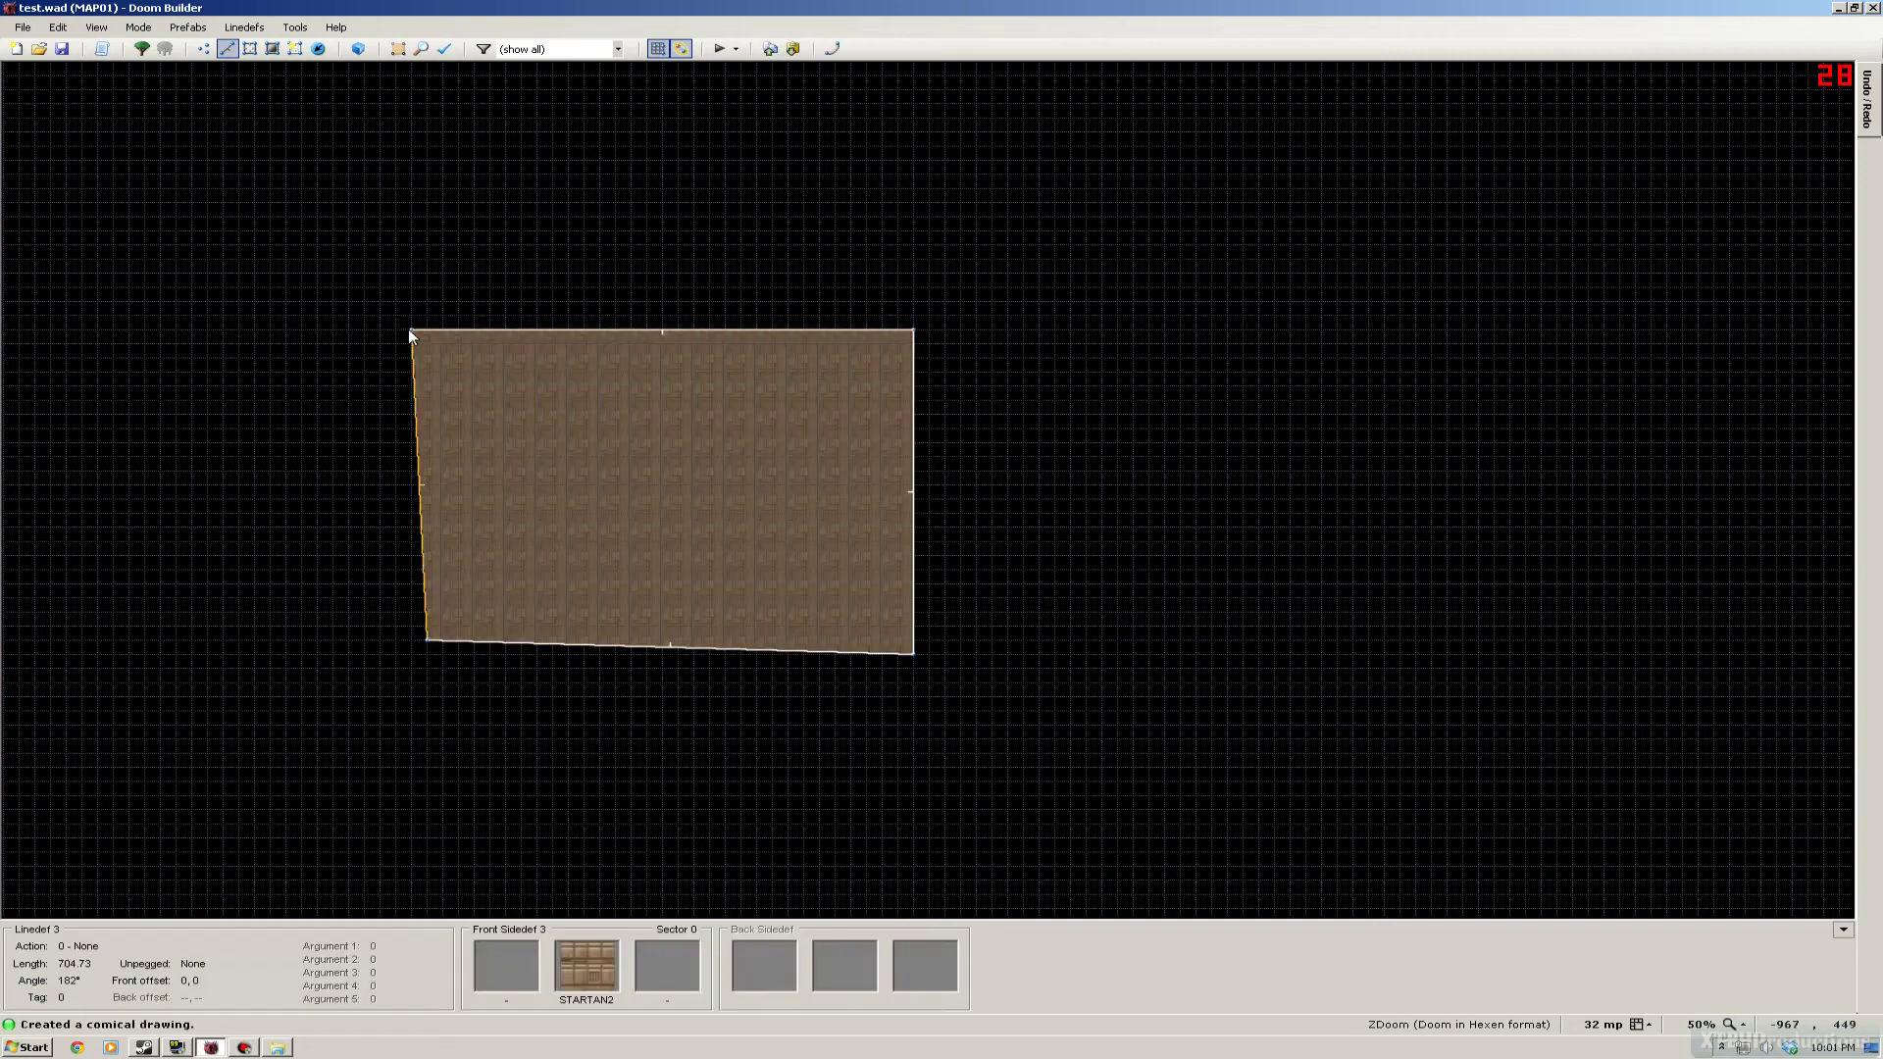
left_click(203, 48)
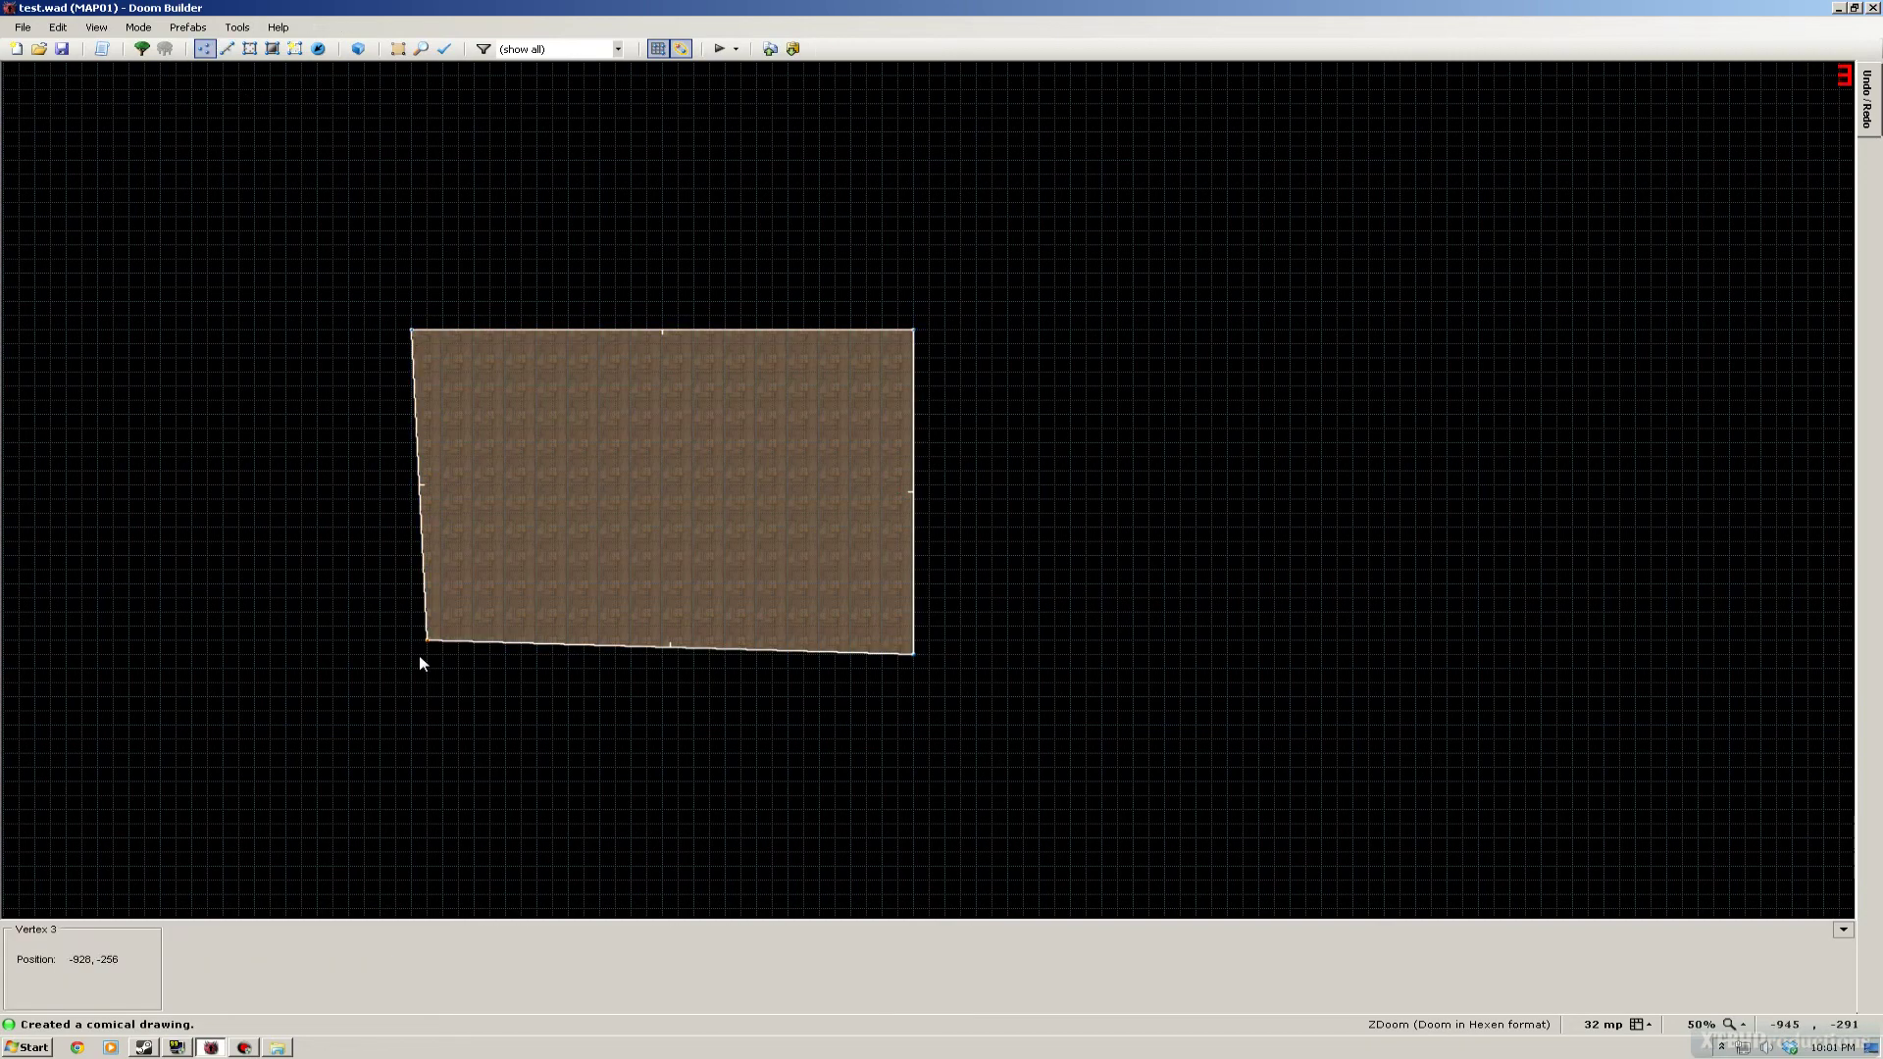
left_click_drag(403, 659, 420, 659)
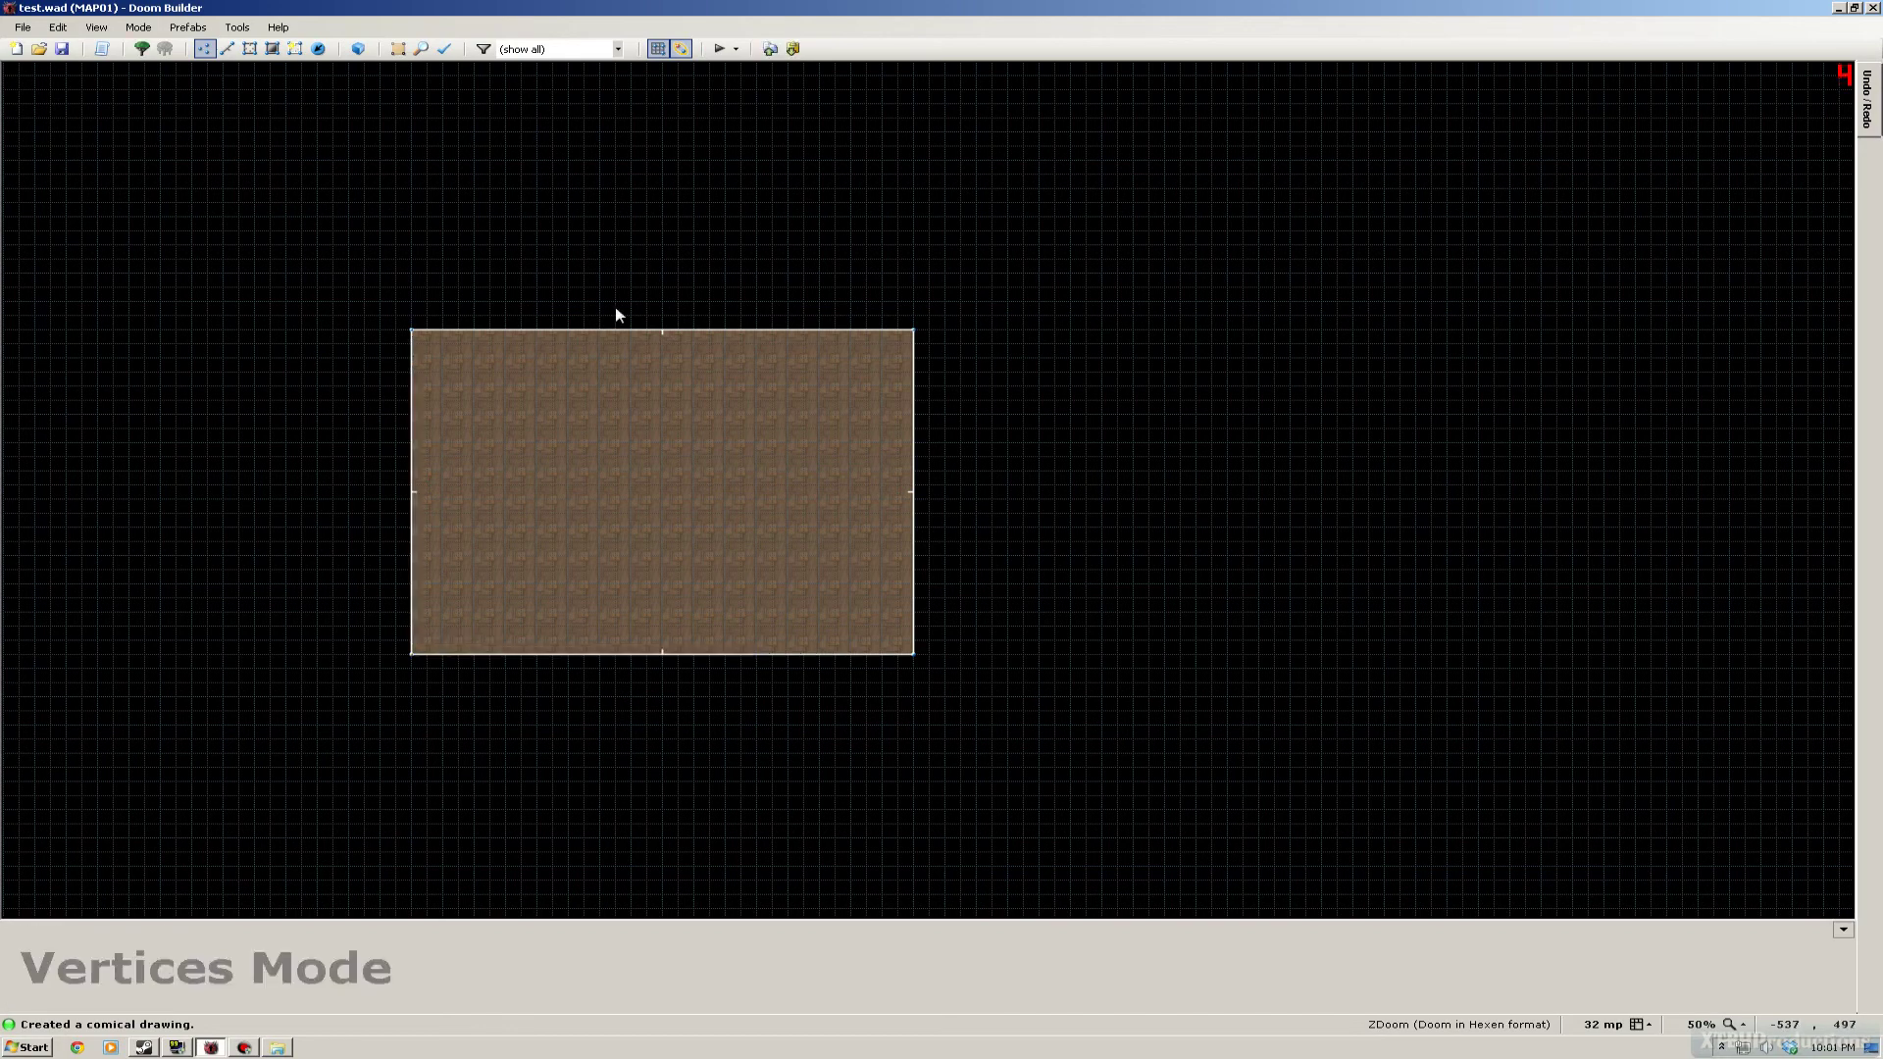
- Copy the room and paste one copy on its right and one on its left, leaving gaps of about 64 units
left_click(235, 53)
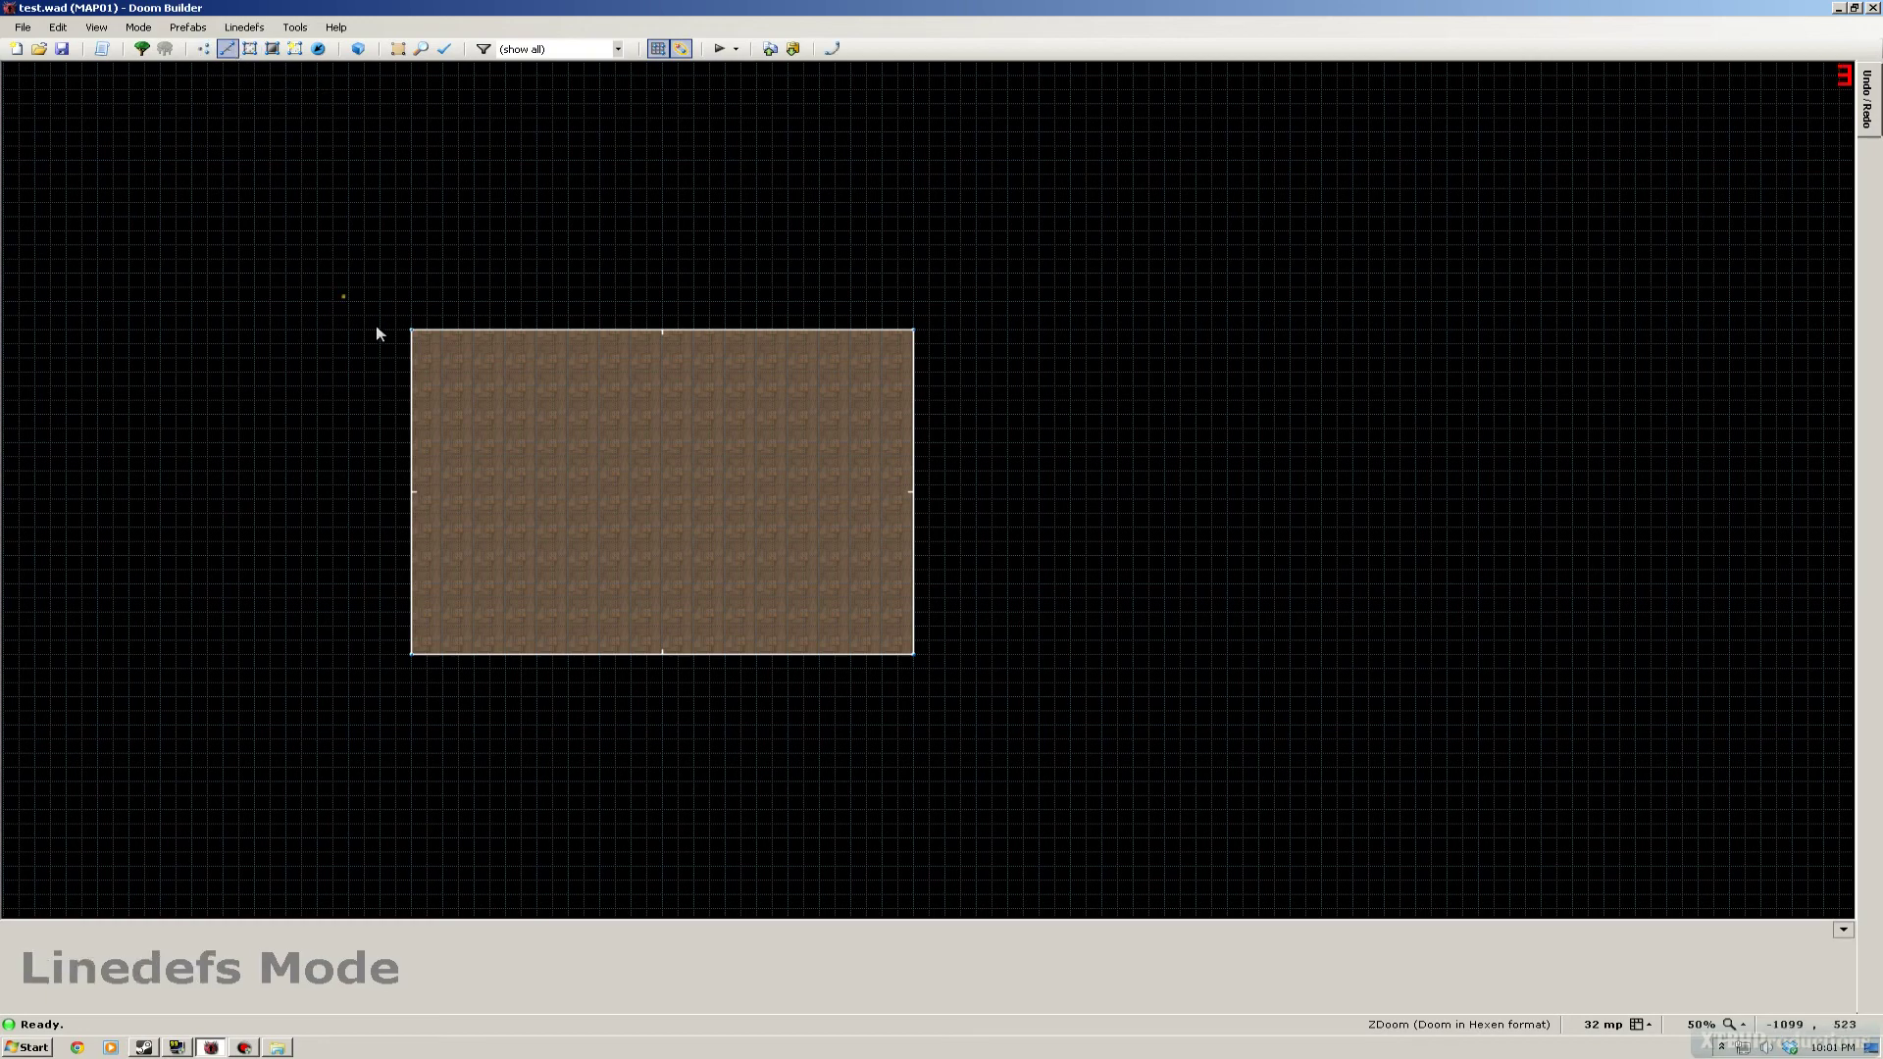
key("ctrl+a")
key("ctrl+c")
key("ctrl+v")
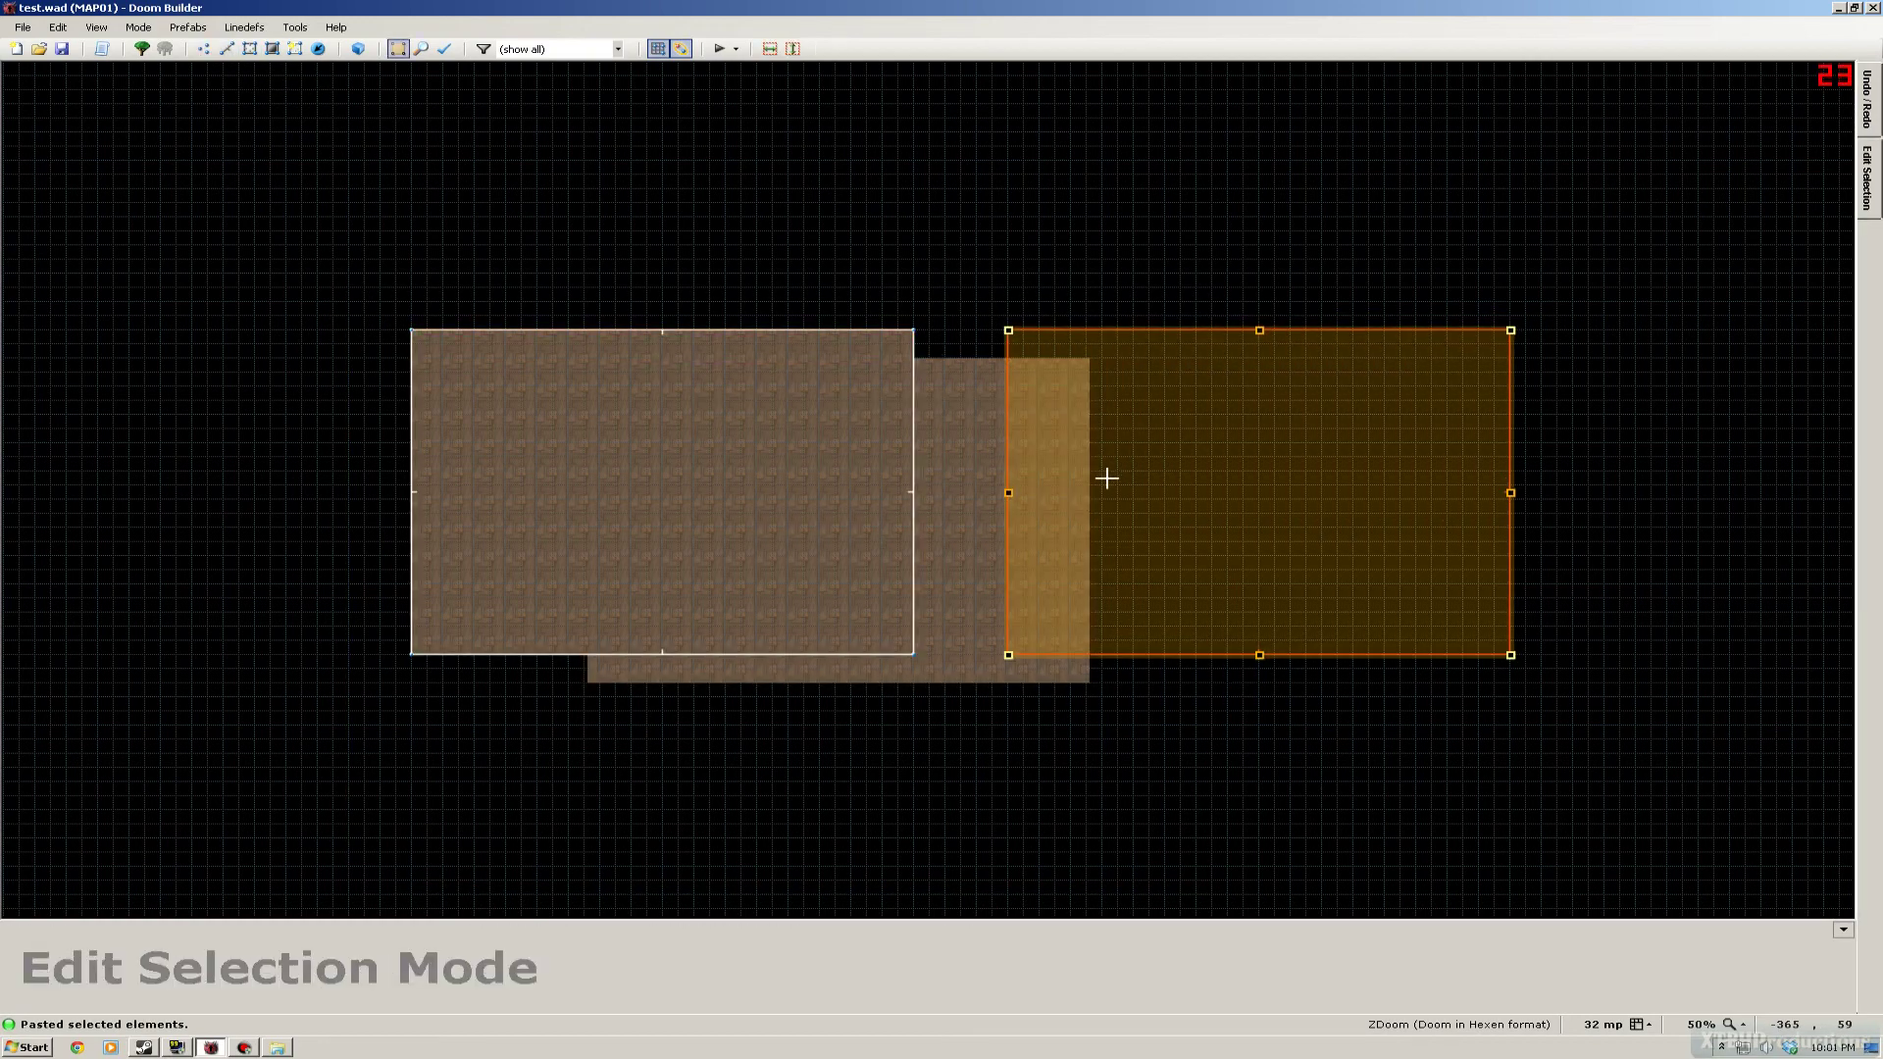
left_click(1084, 504)
key("ctrl+v")
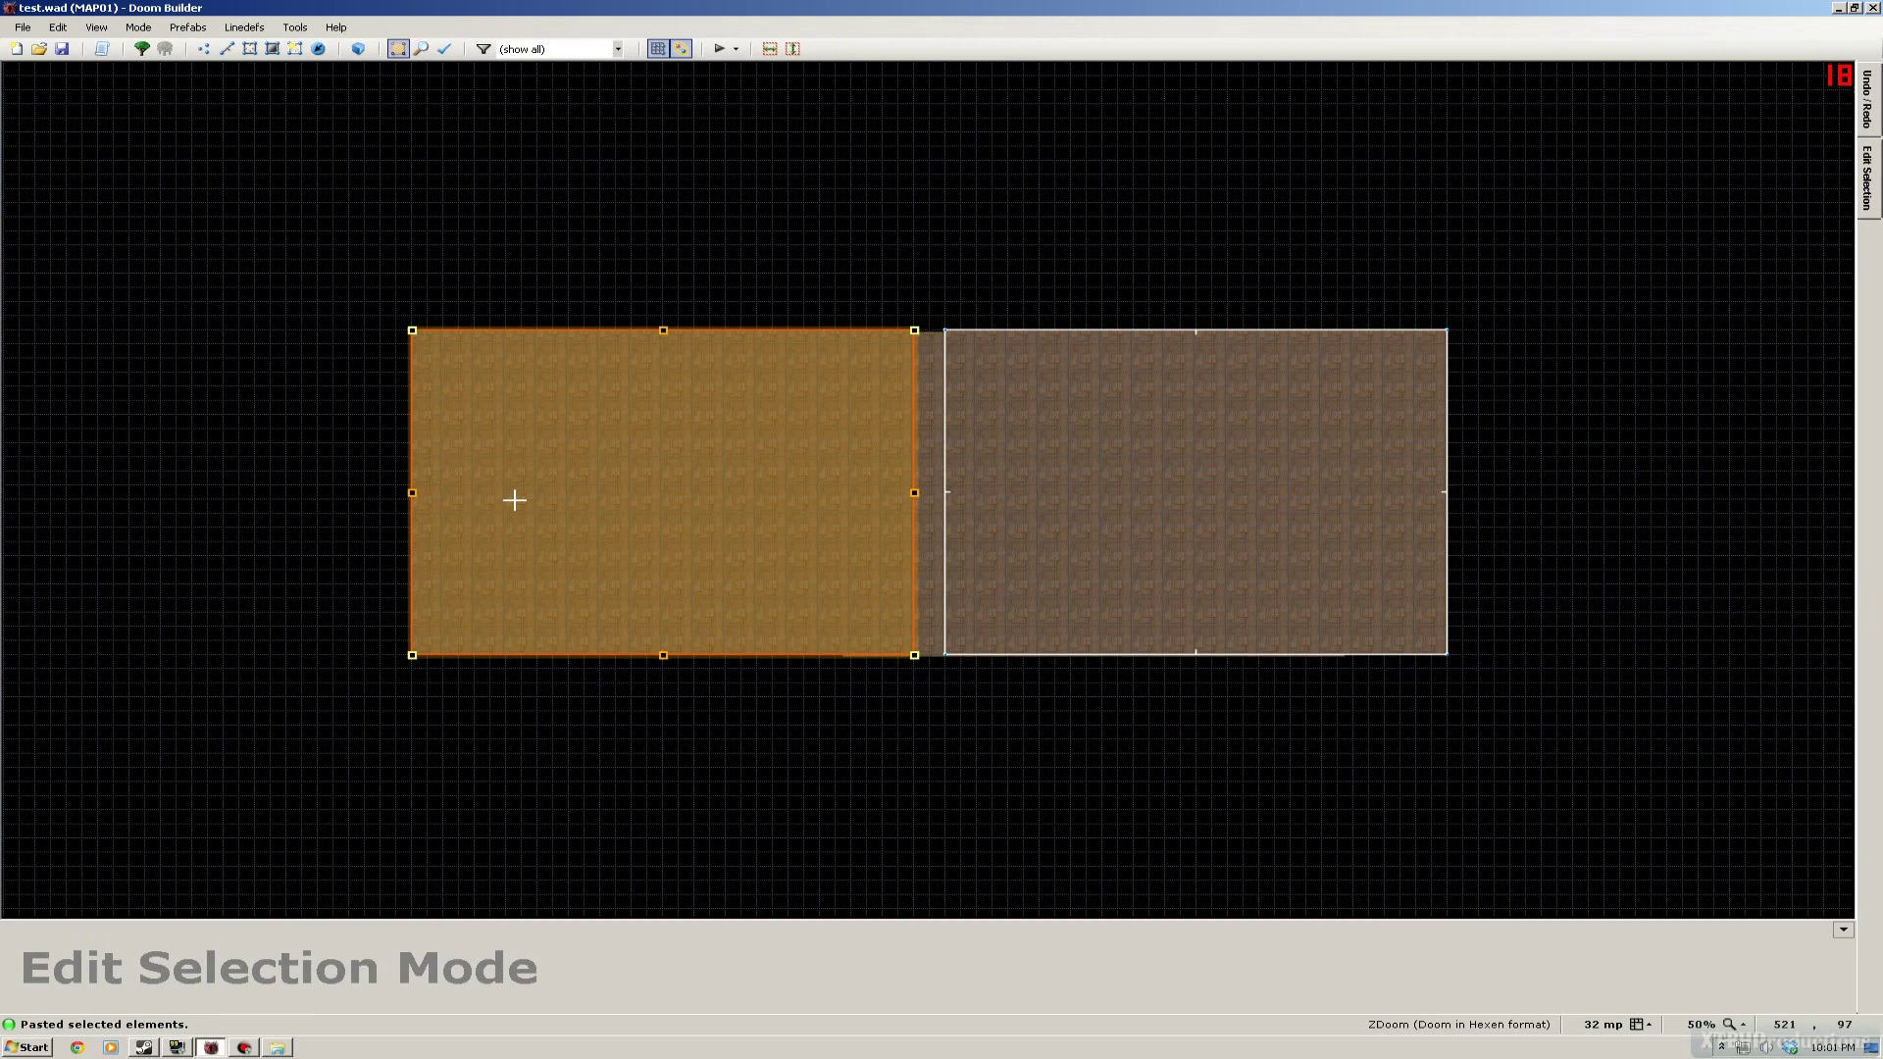
left_click(174, 490)
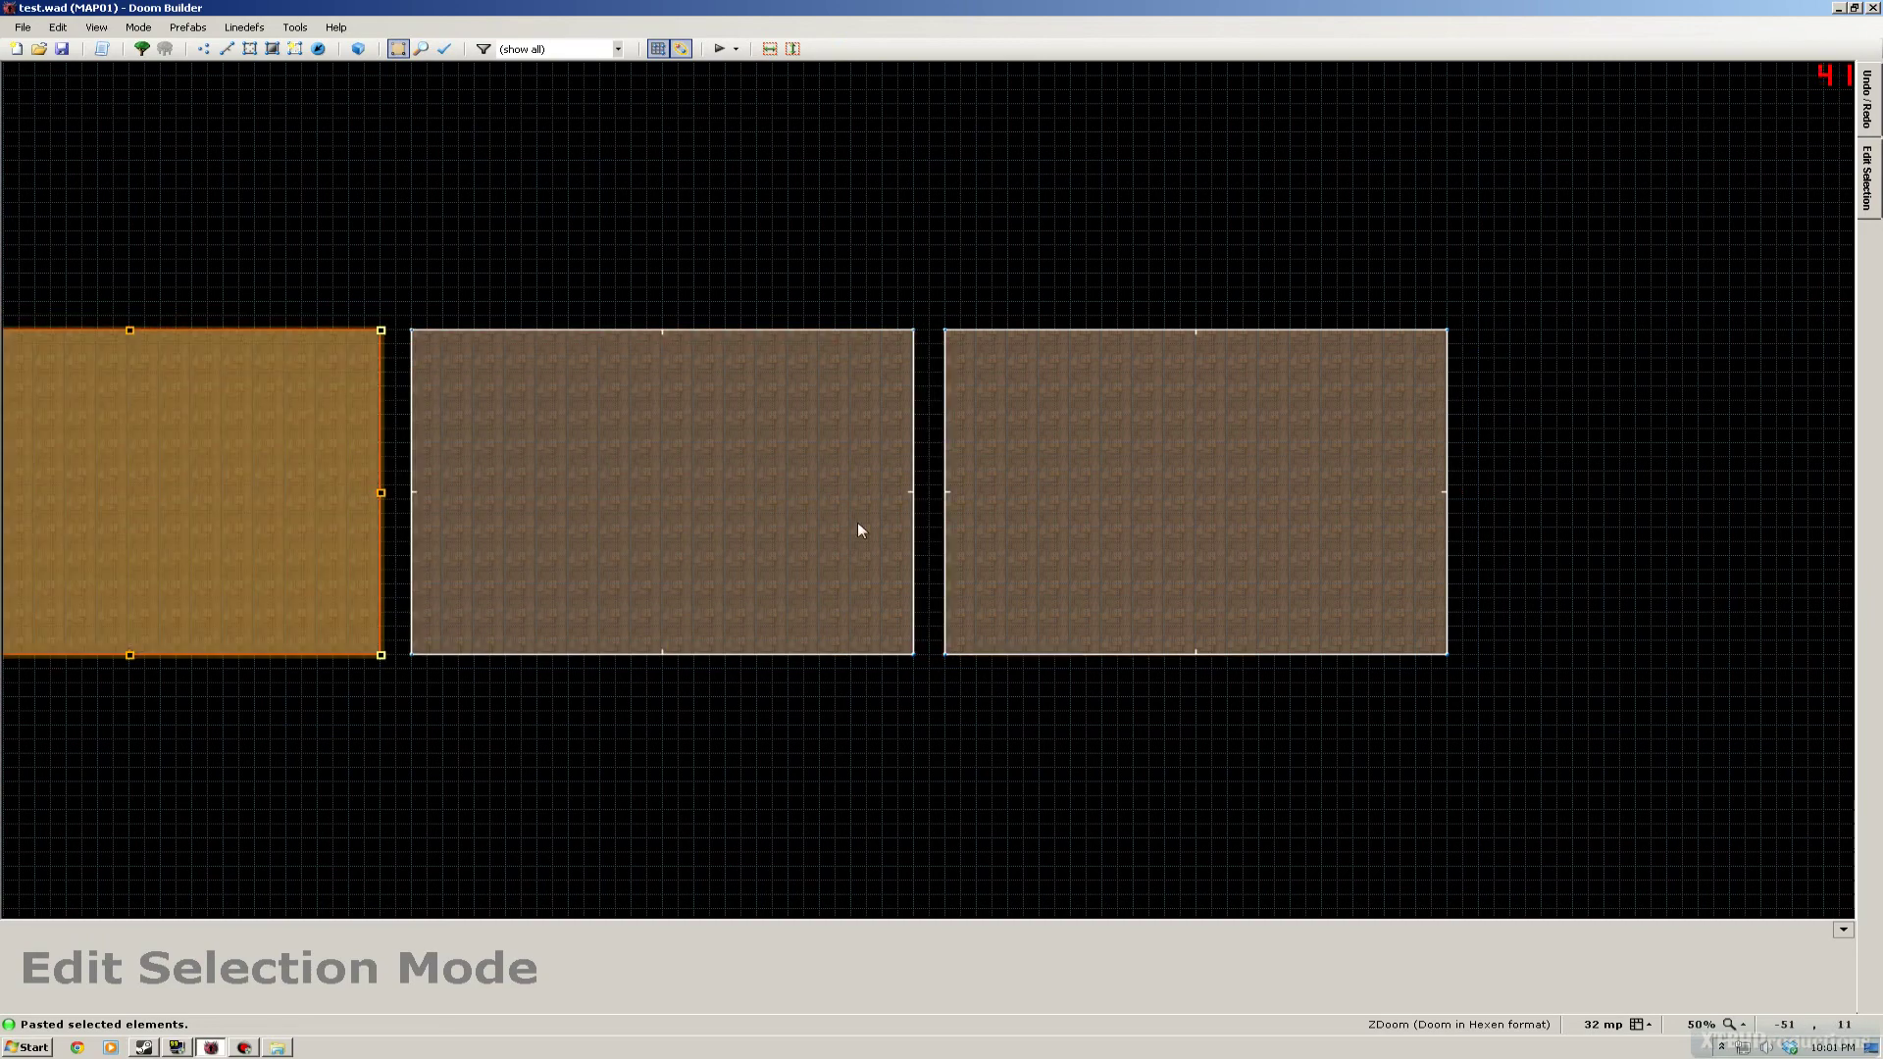
key("Return")
- Draw a connecting doorway sector 64 units wide and 224 units tall in the gap between the middle and right rooms
scroll(728, 494, "down", 1)
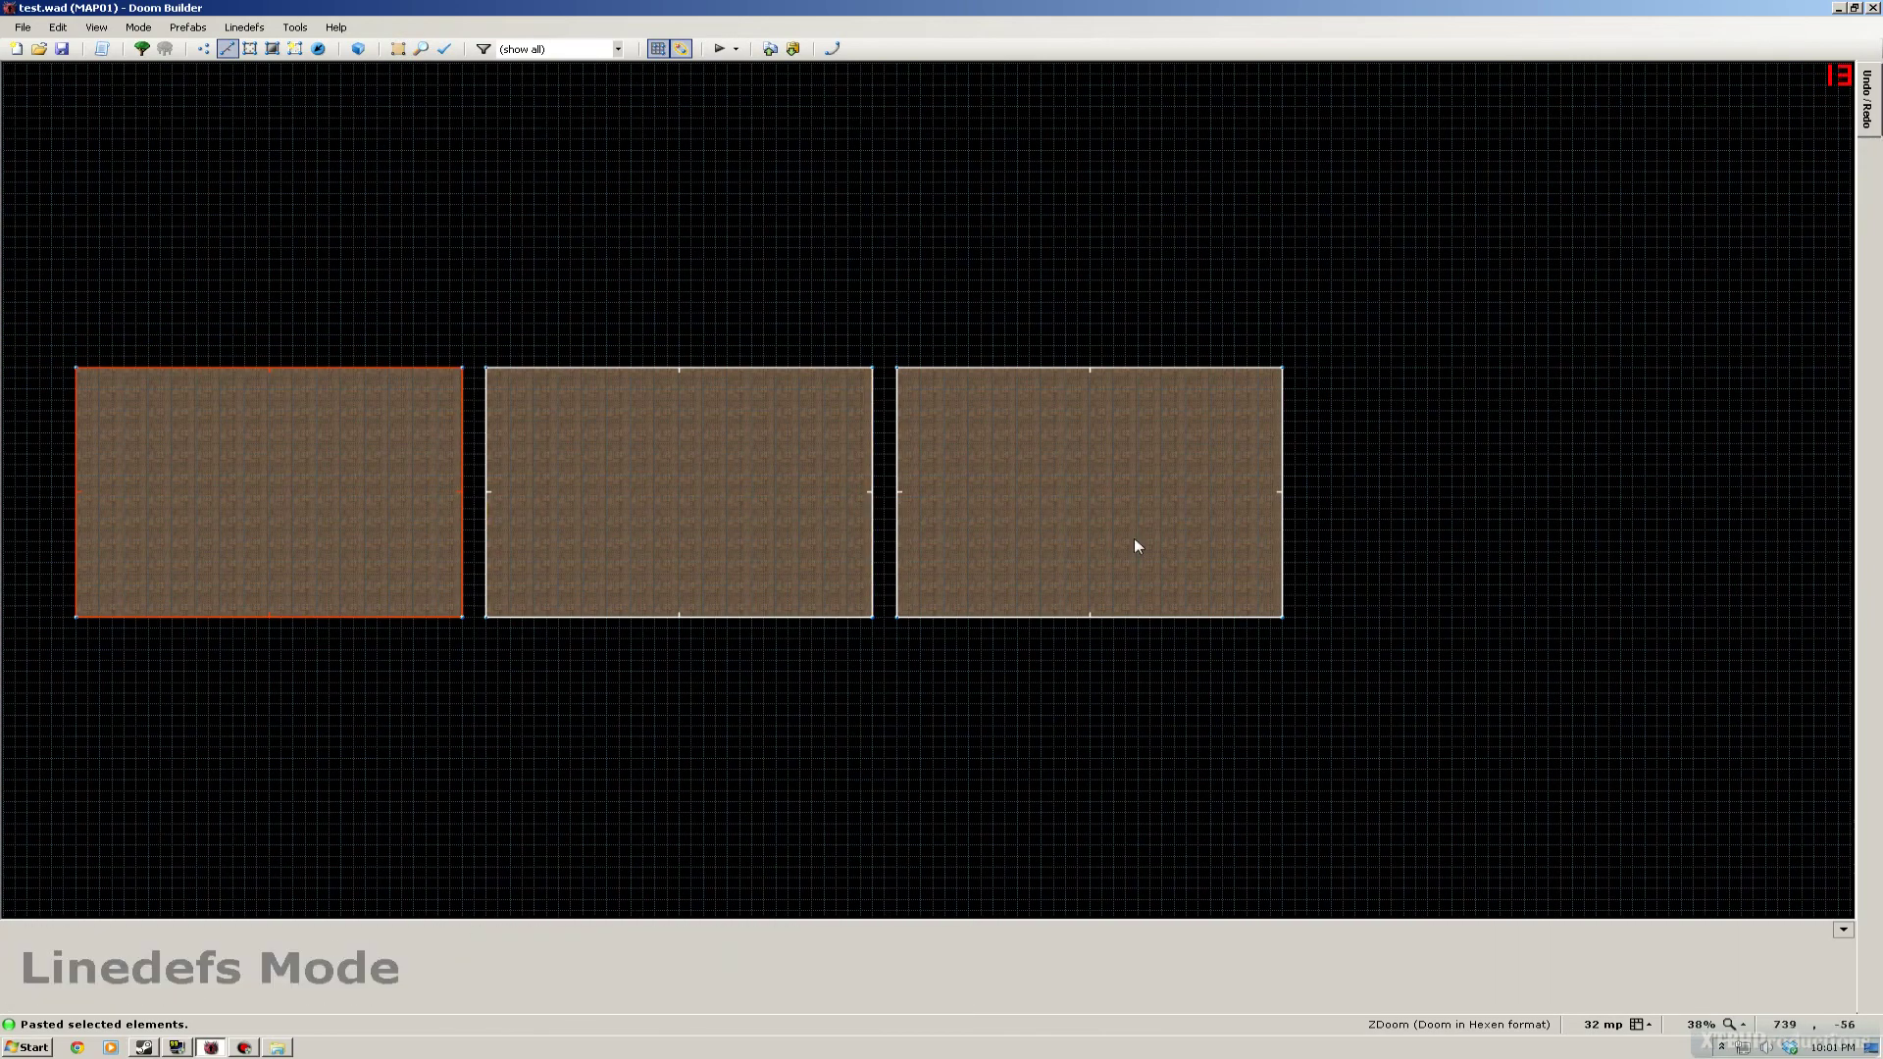
scroll(966, 557, "up", 3)
scroll(818, 502, "up", 1)
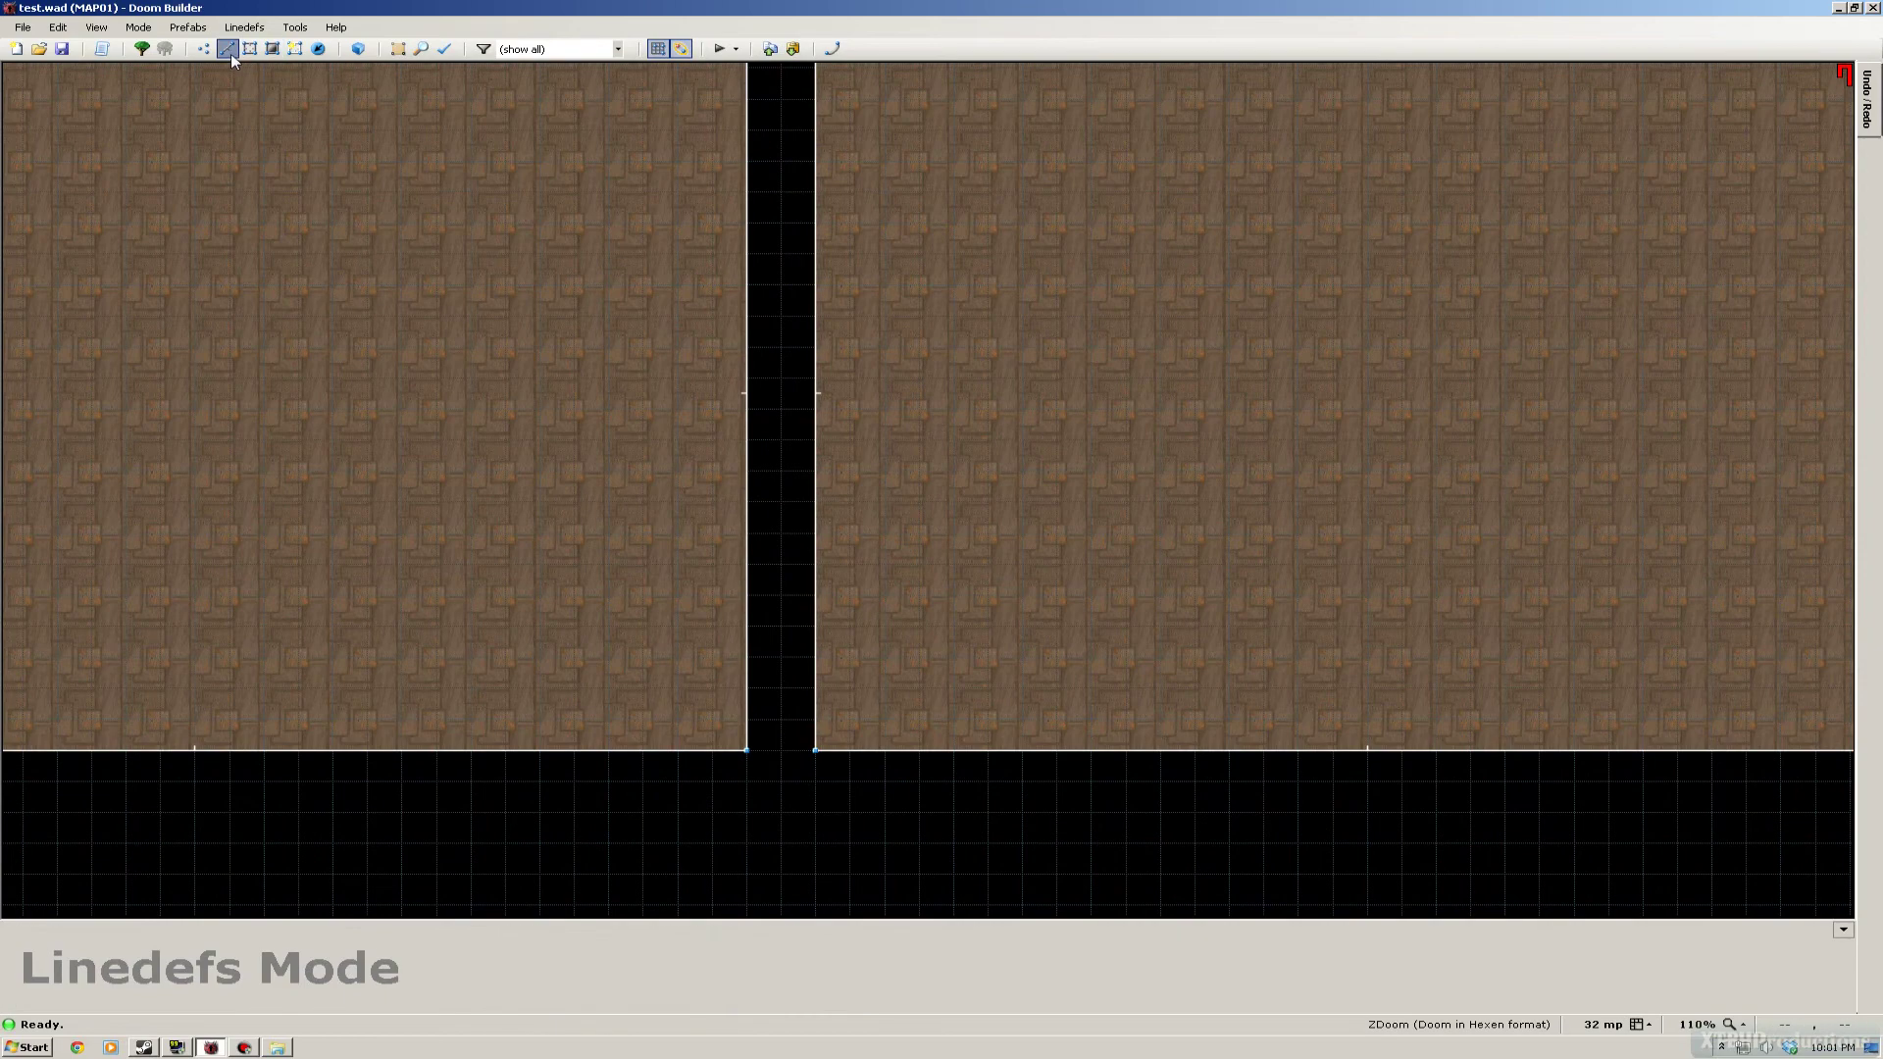
scroll(765, 441, "up", 2)
right_click(805, 446)
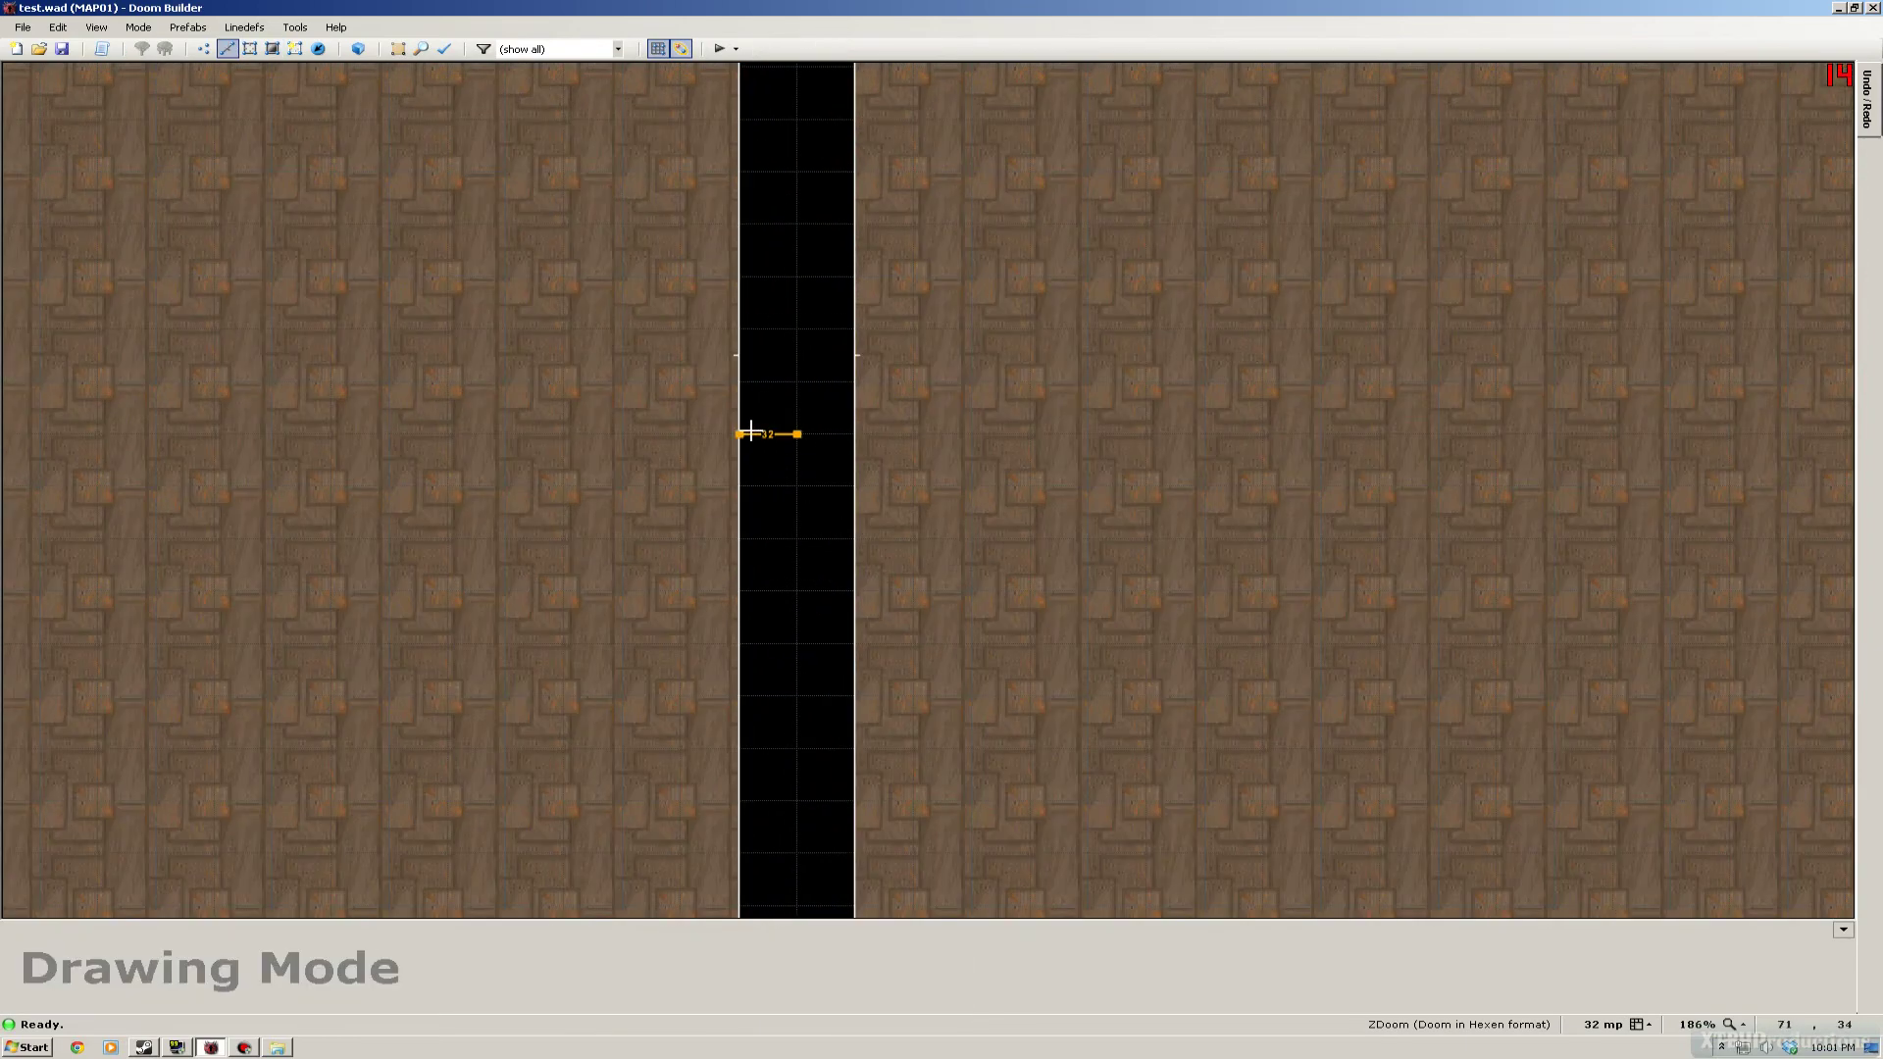
left_click(747, 430)
key("Up")
key("Up")
key("Up")
key("Up")
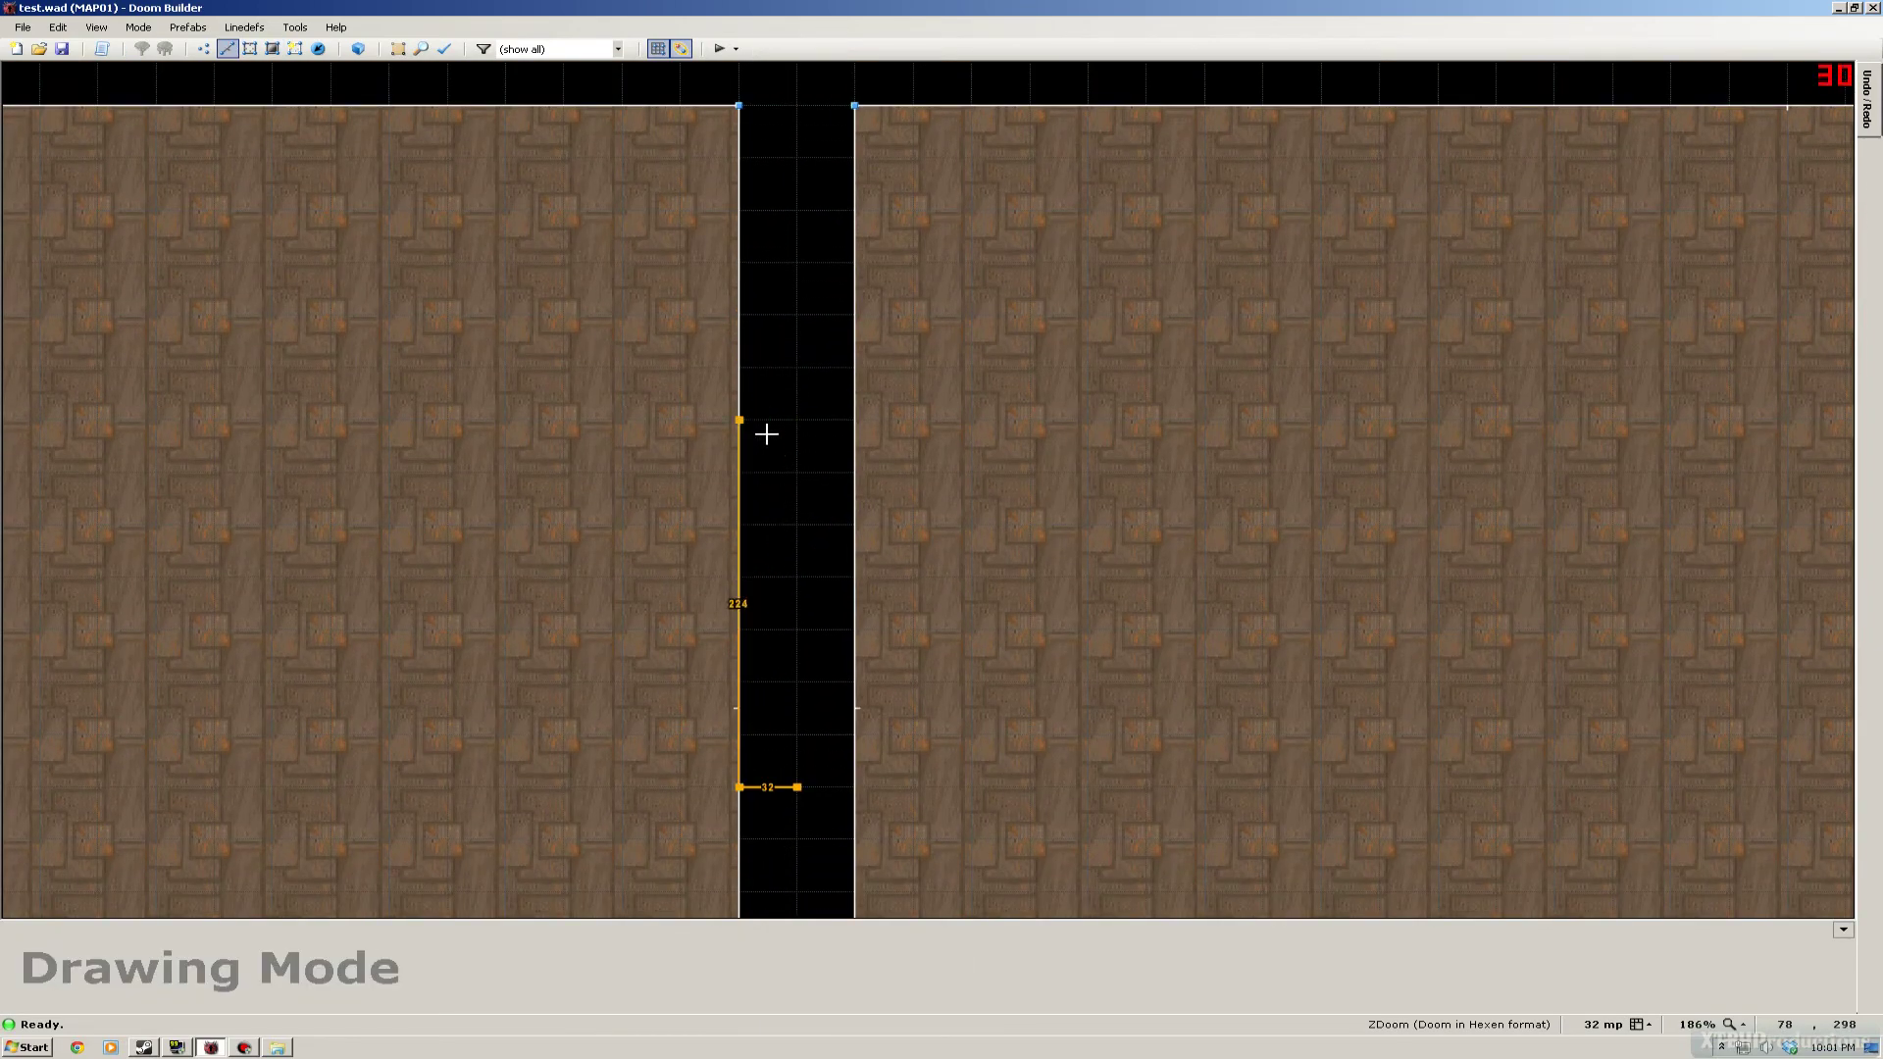
left_click(744, 424)
left_click(853, 424)
key("Down")
key("Down")
left_click(856, 610)
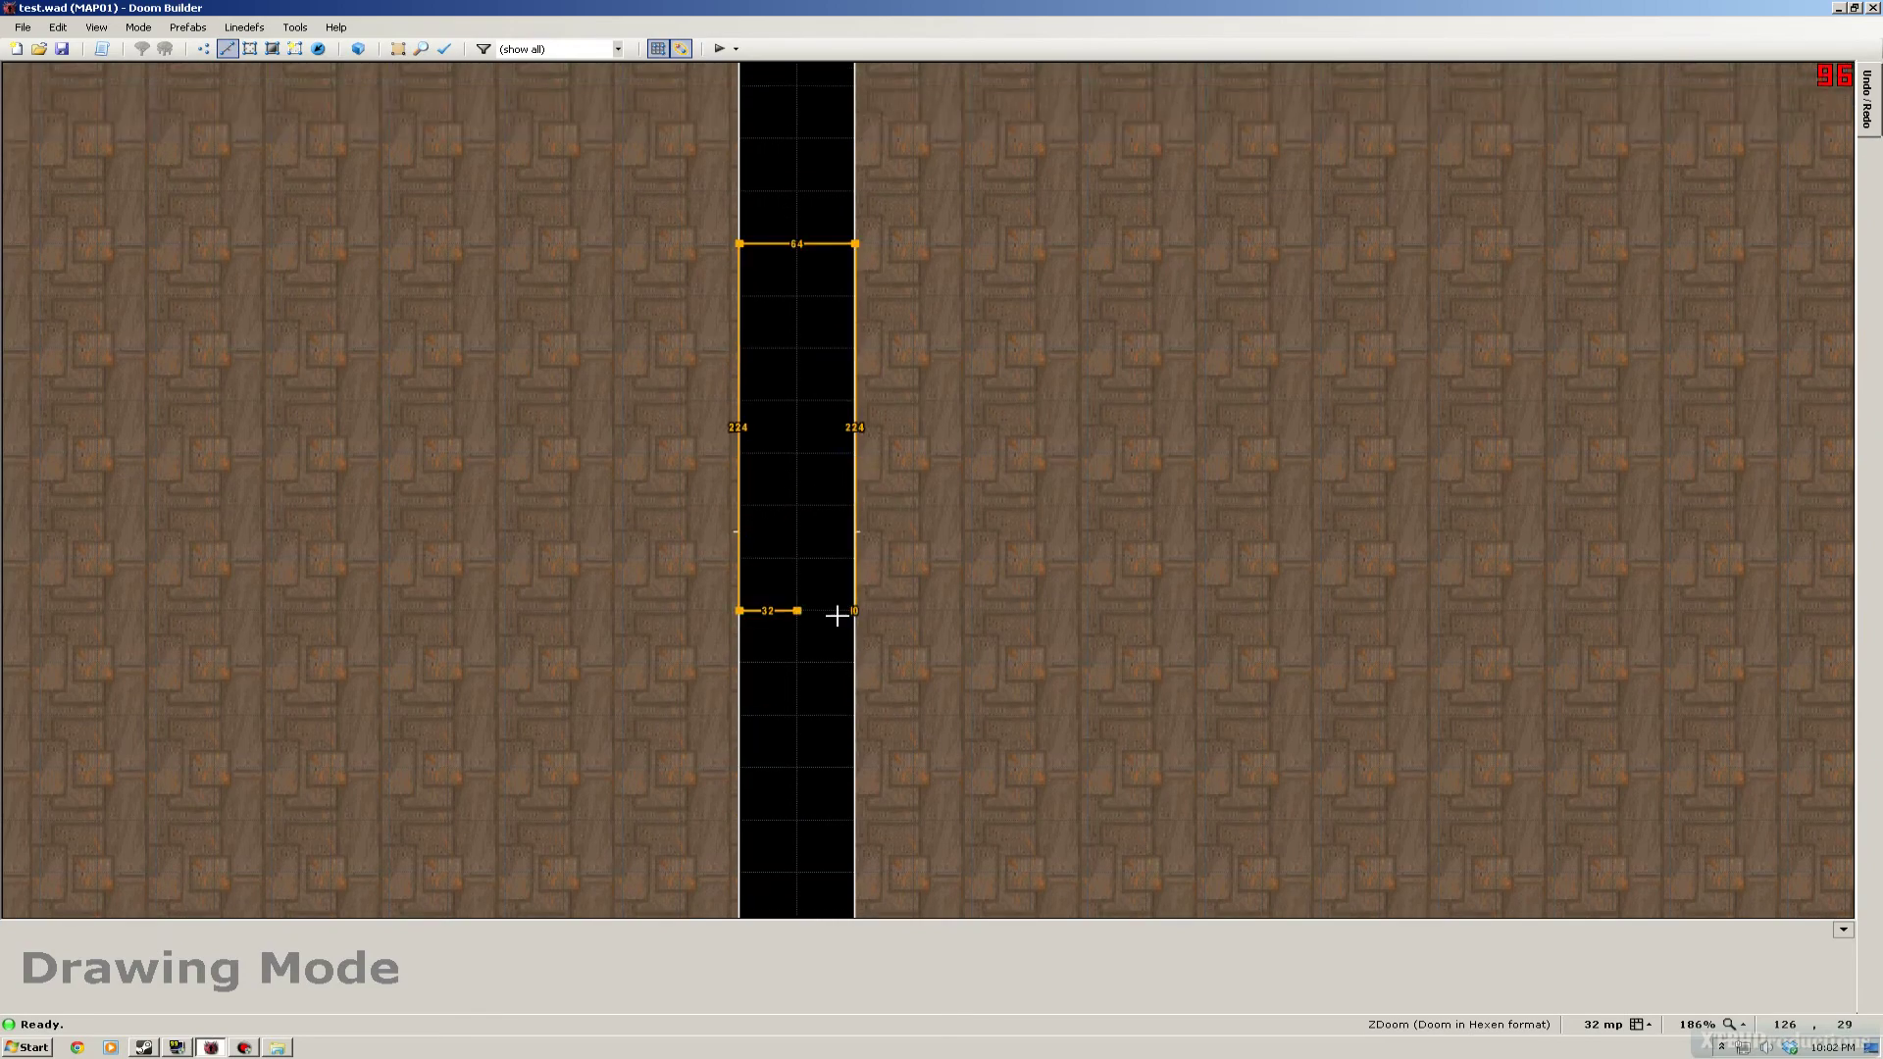
left_click(796, 610)
- Delete the extra vertex halfway along the doorway sector's lower edge
left_click(204, 48)
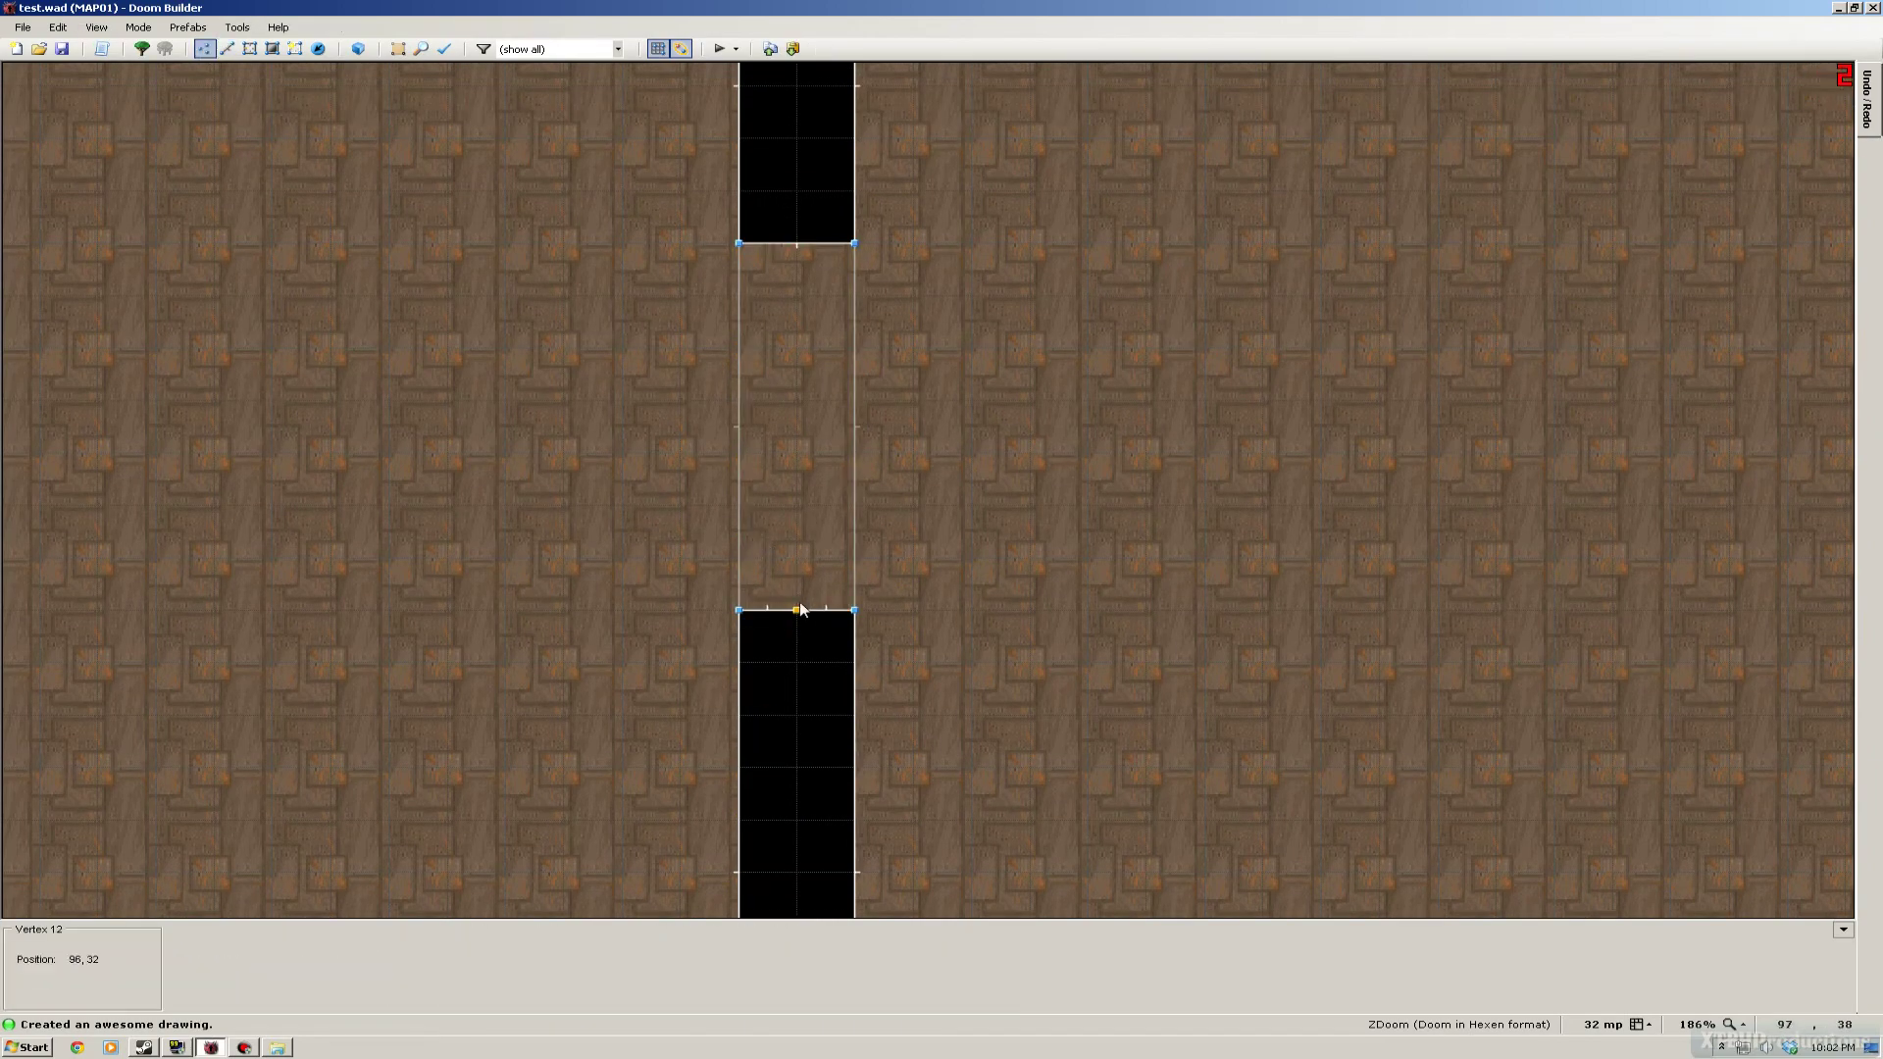
key("Delete")
scroll(814, 606, "down", 7)
scroll(852, 554, "up", 3)
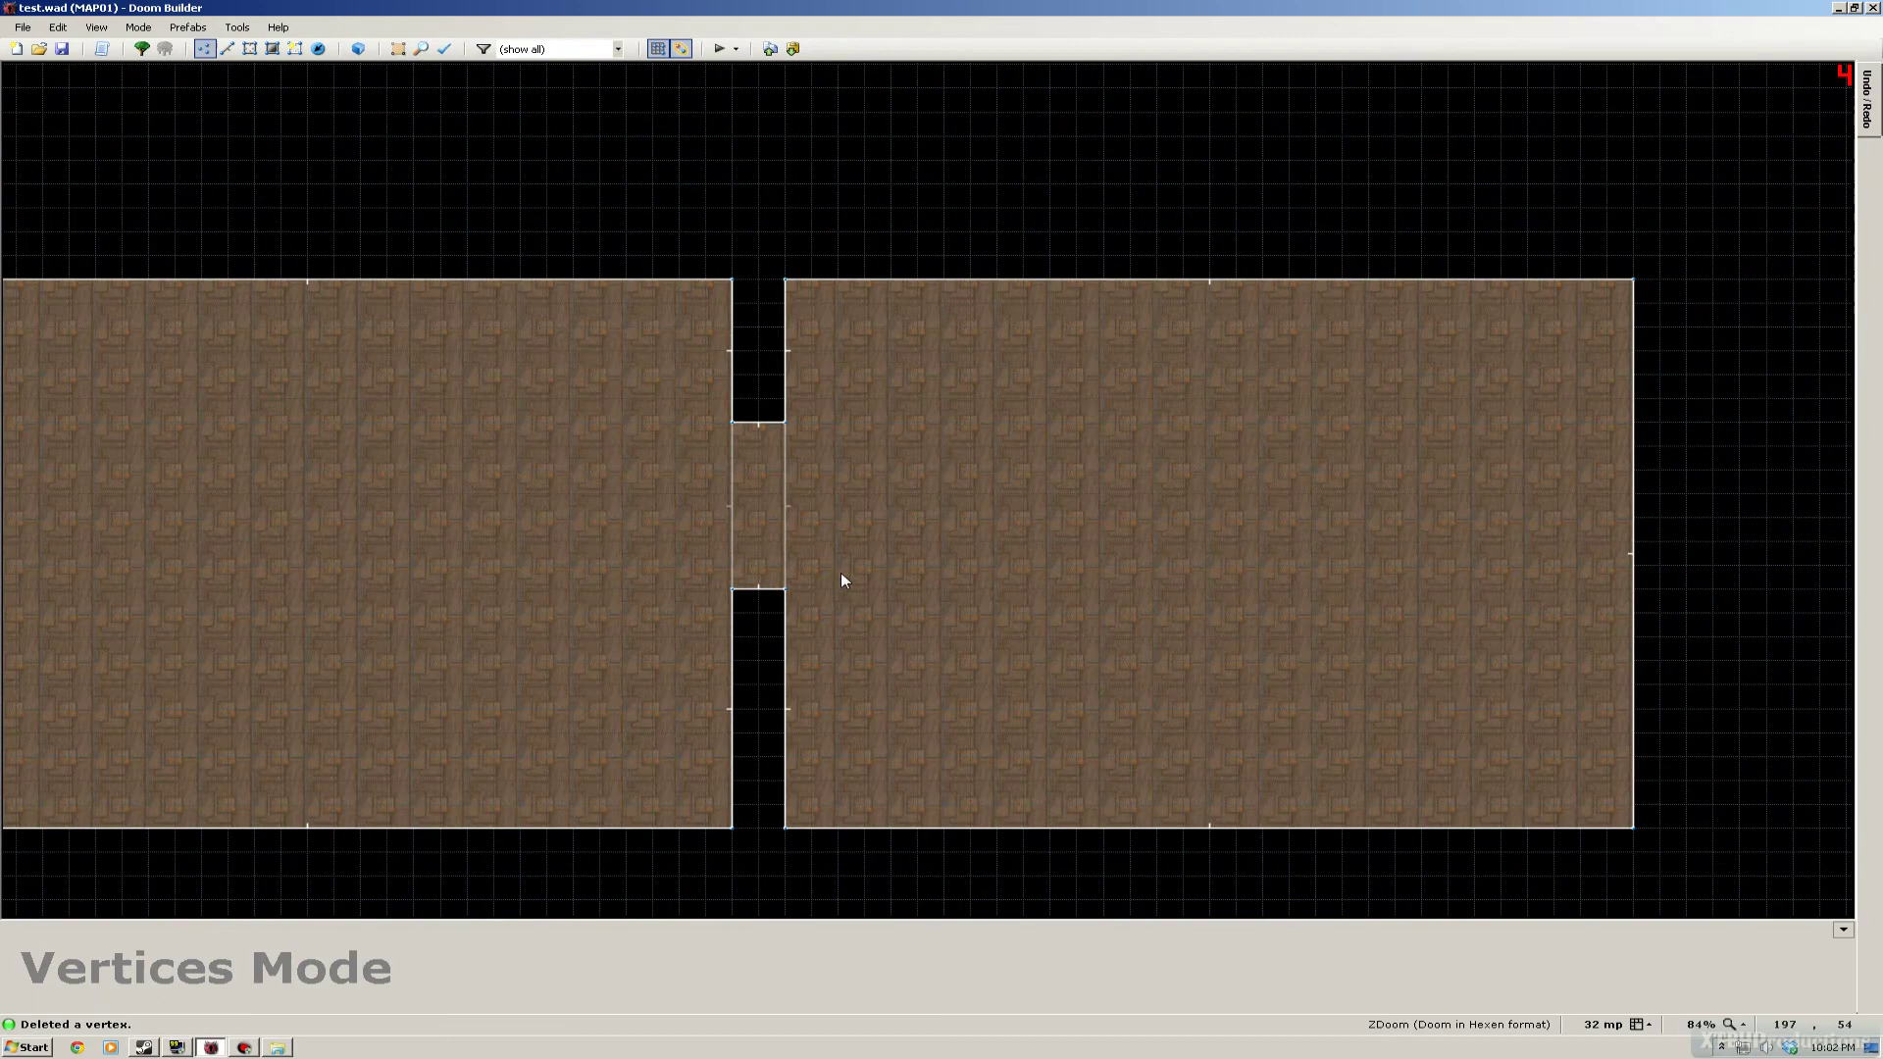
- Copy the doorway sector into the gap between the left and middle rooms and save the map
key("Left")
key("Down")
key("Up")
scroll(829, 502, "down", 1)
scroll(800, 508, "down", 2)
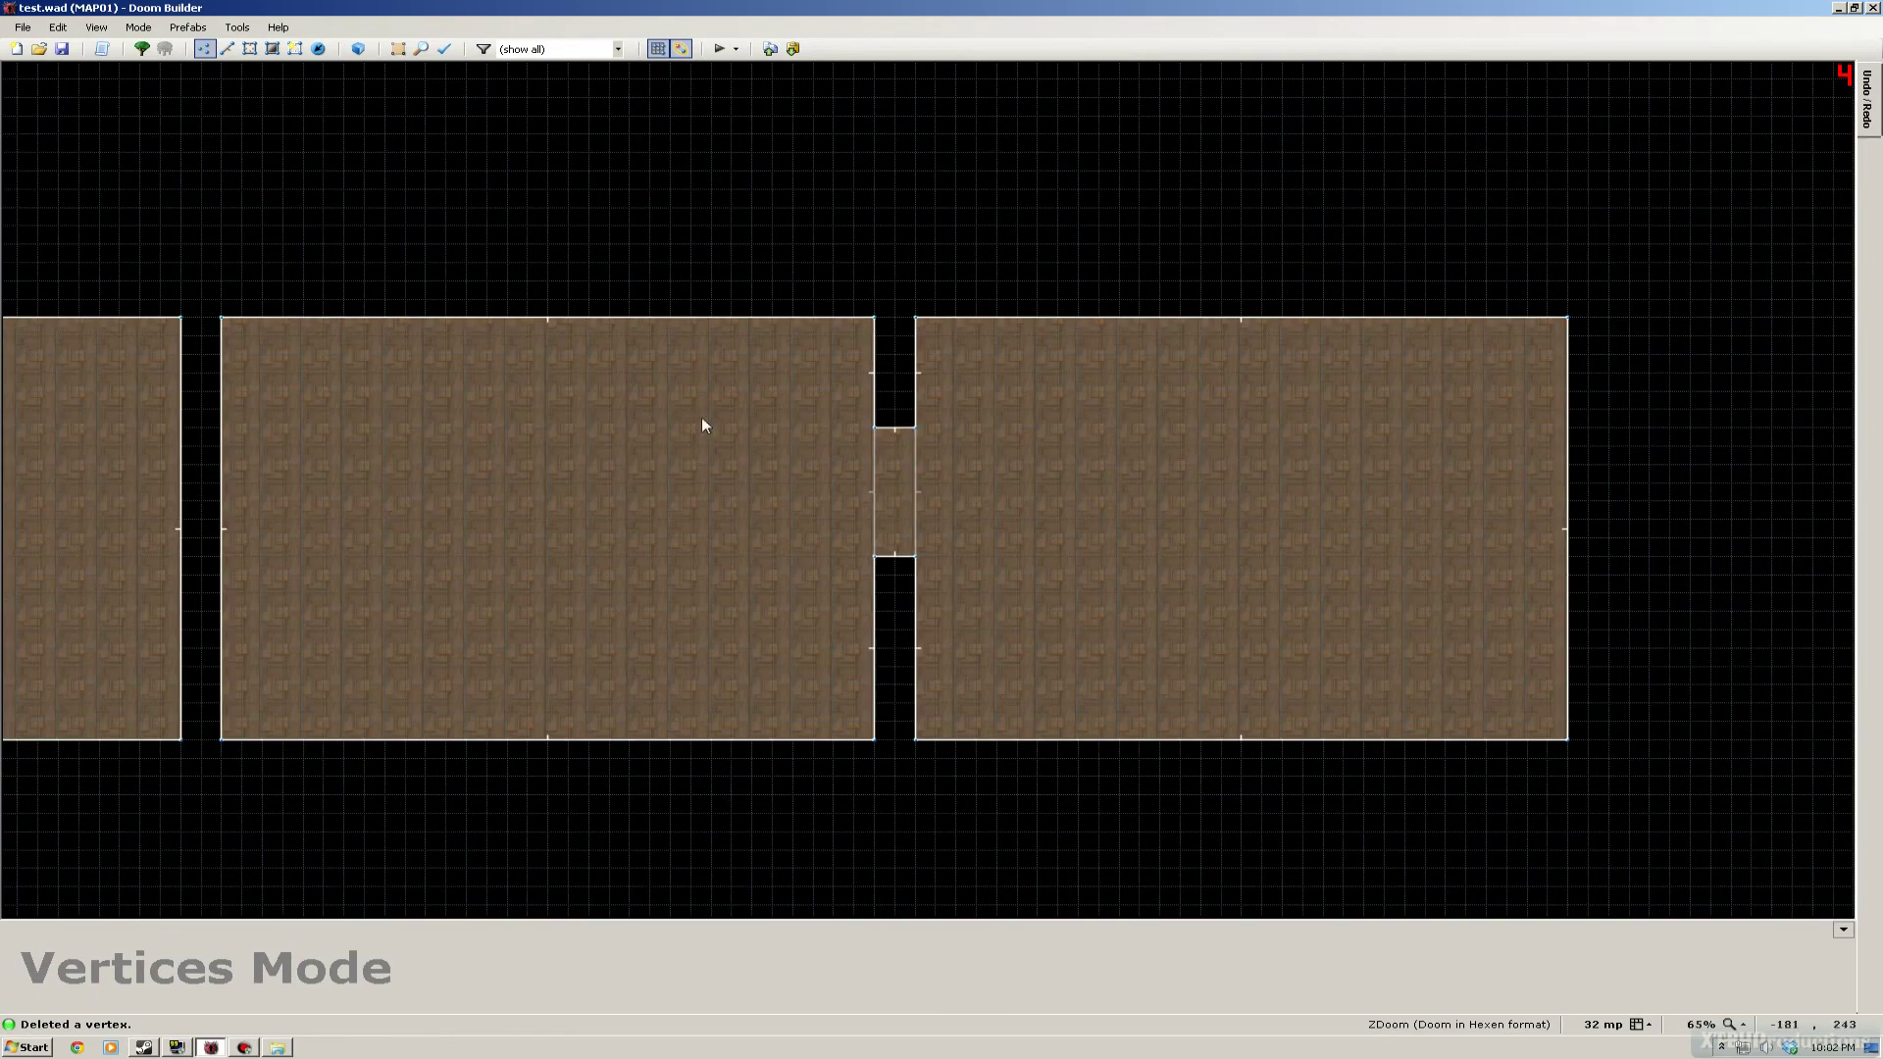
left_click(249, 48)
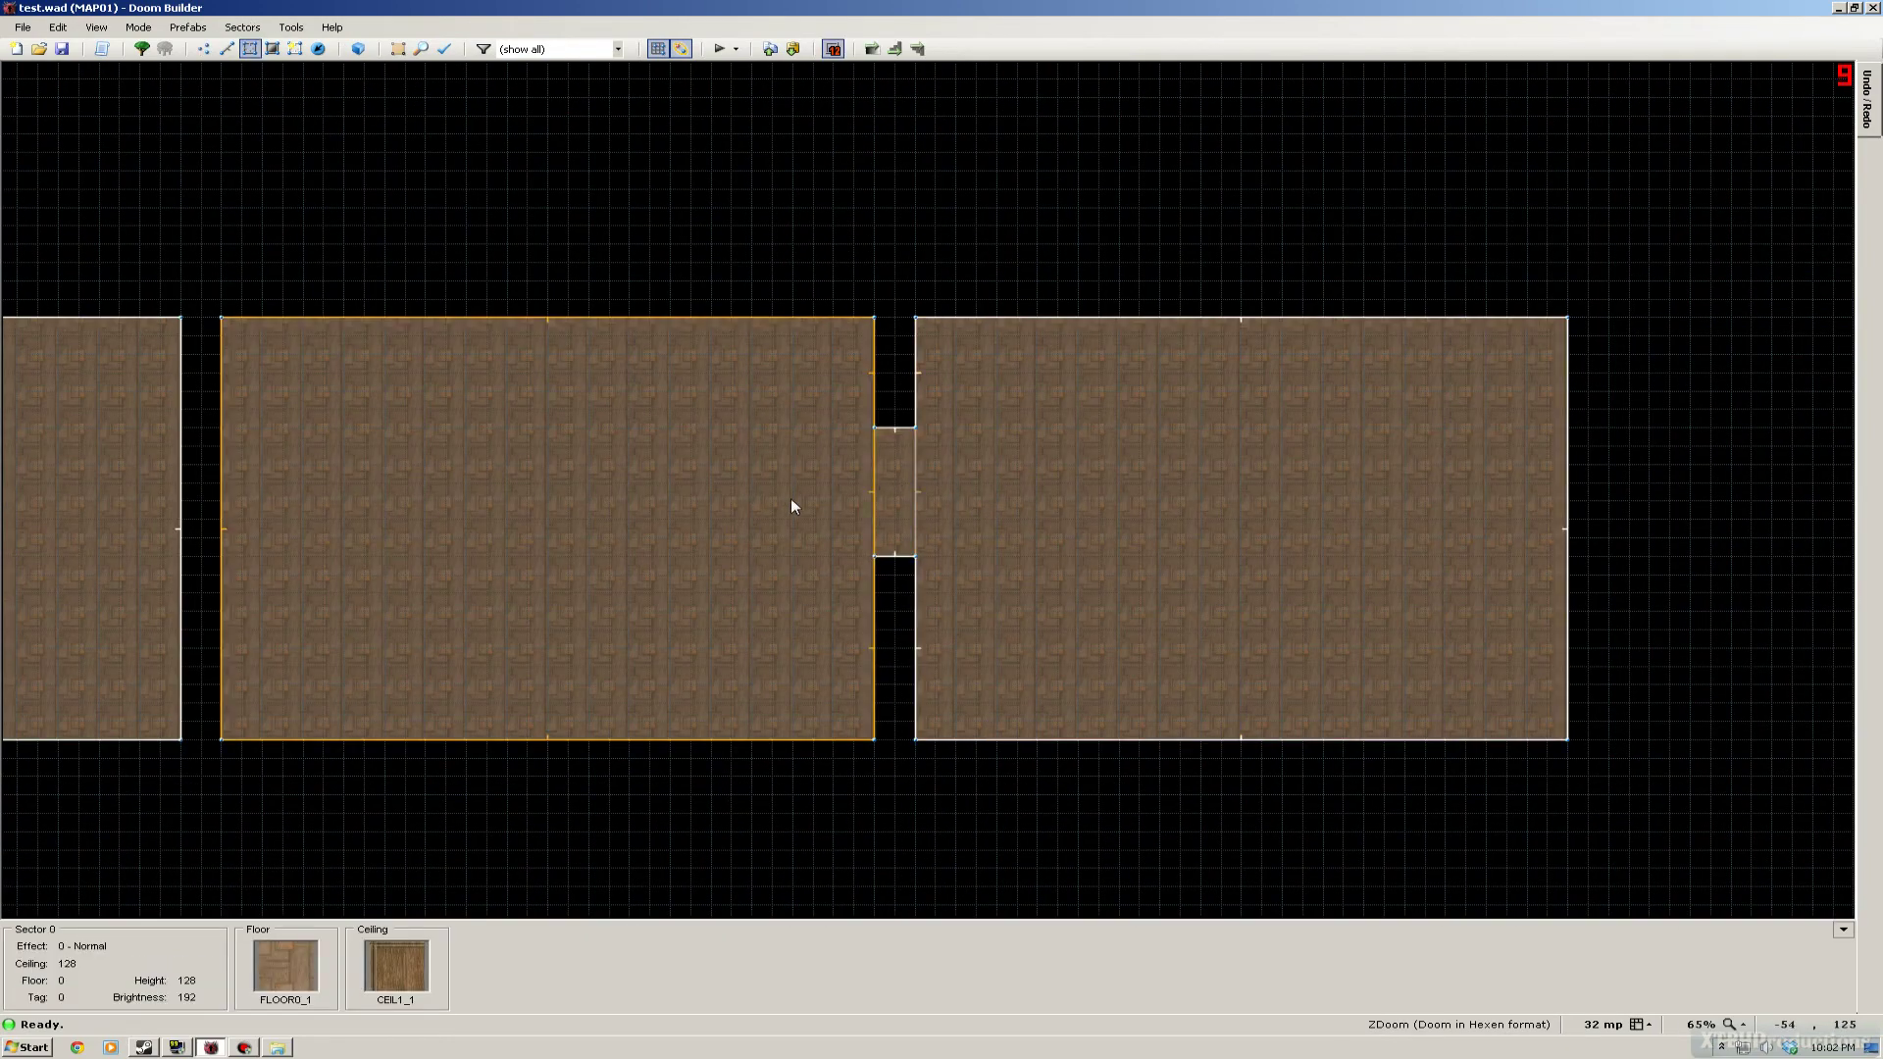
key("ctrl+c")
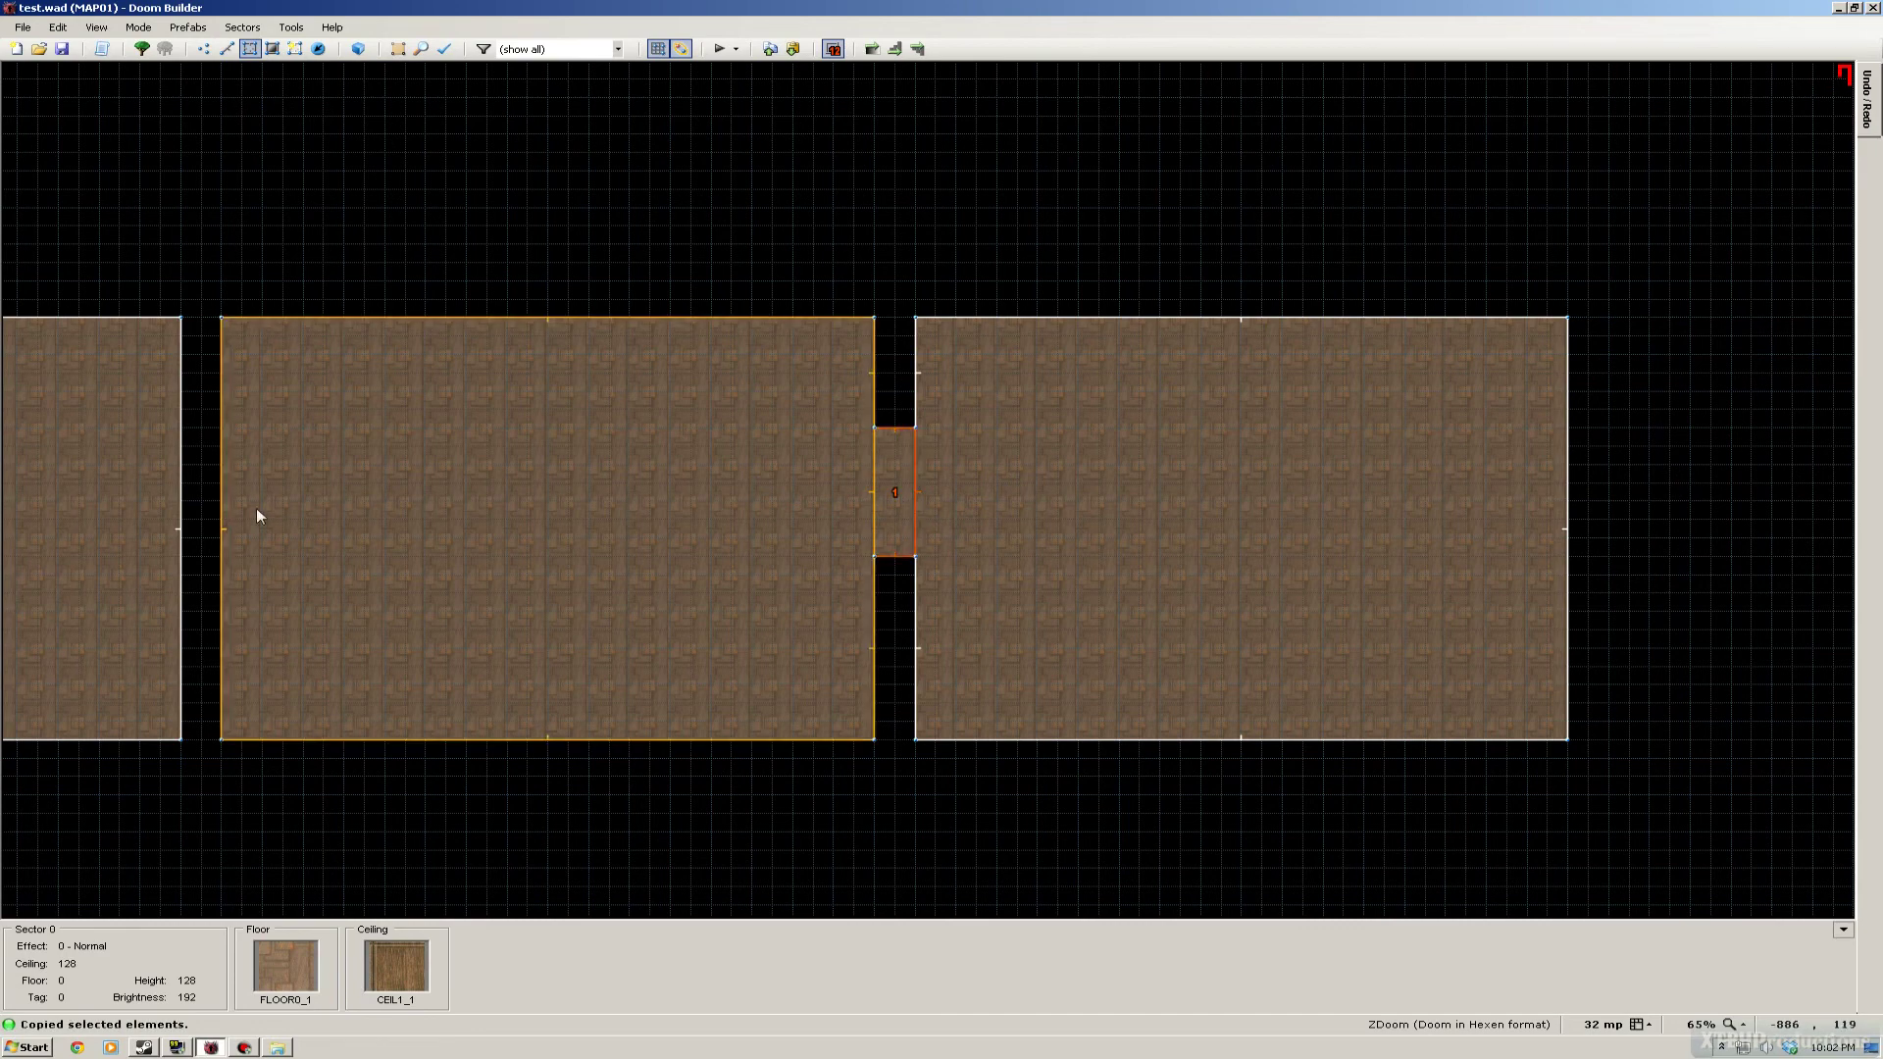
key("ctrl+v")
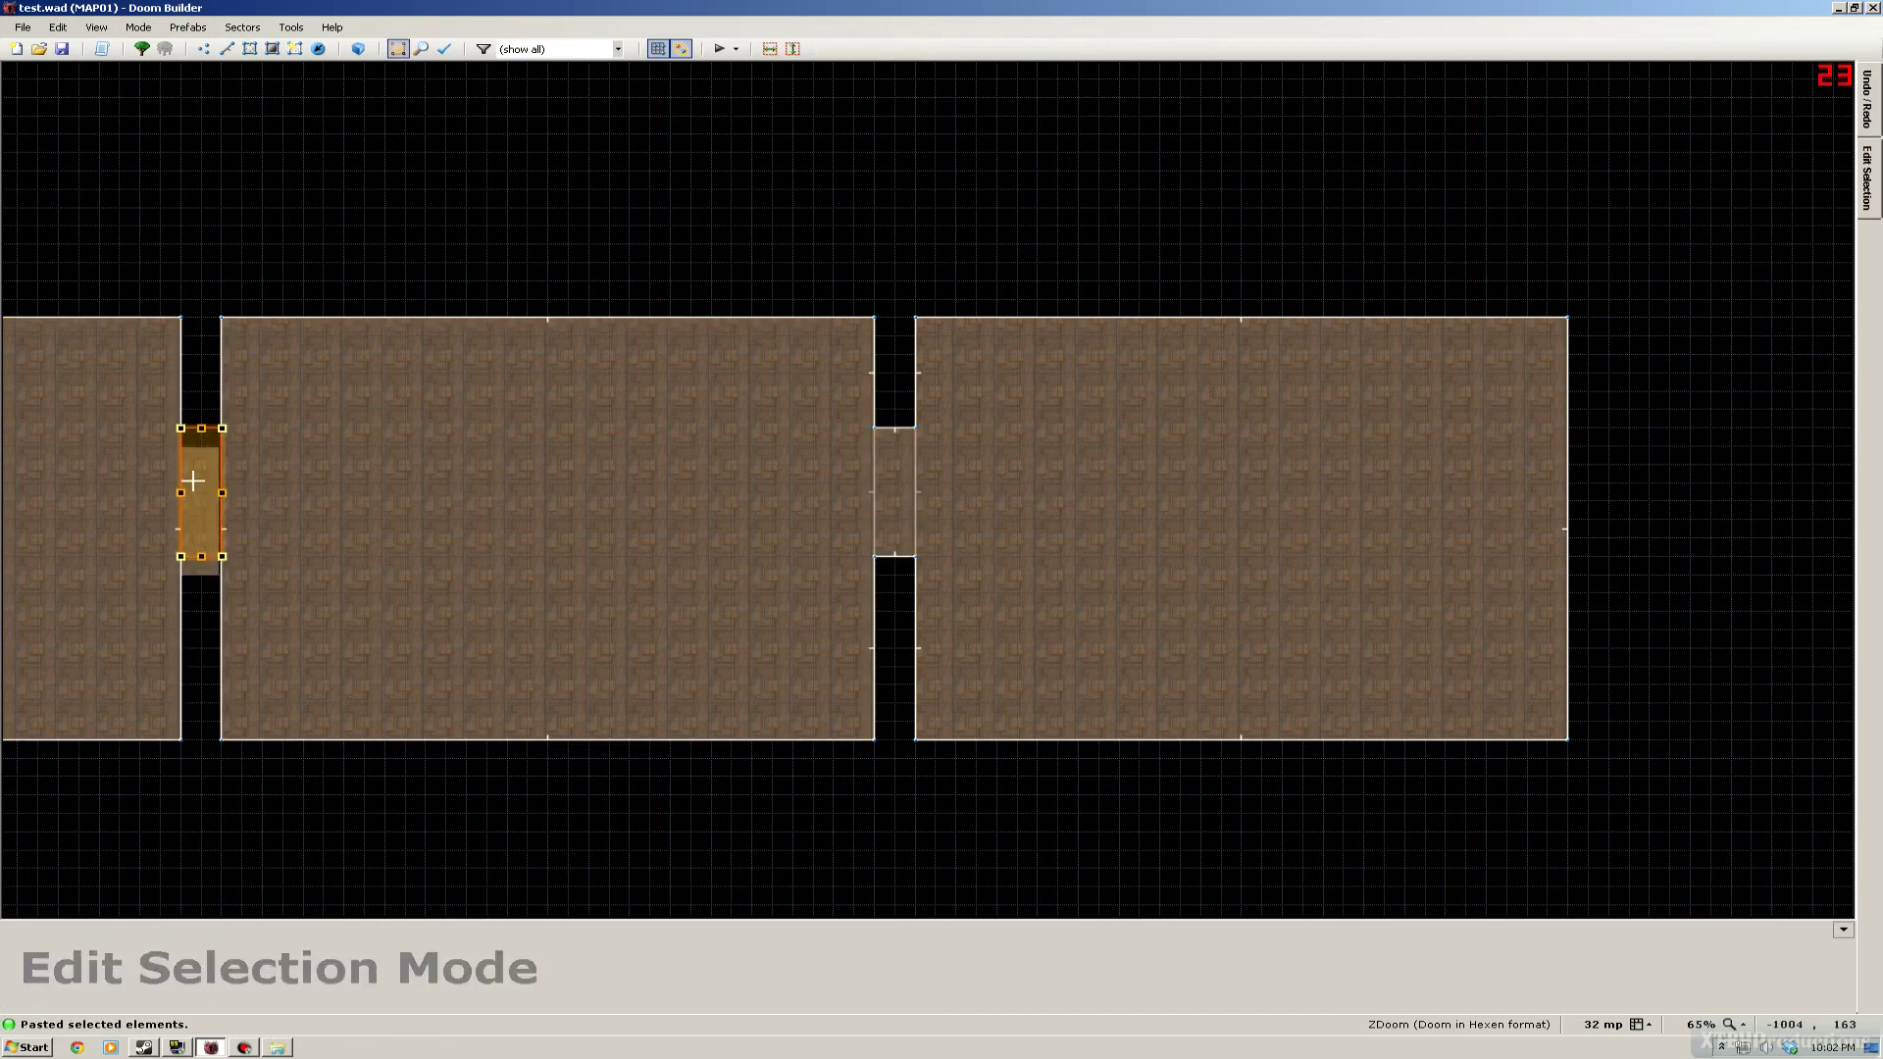
key("Return")
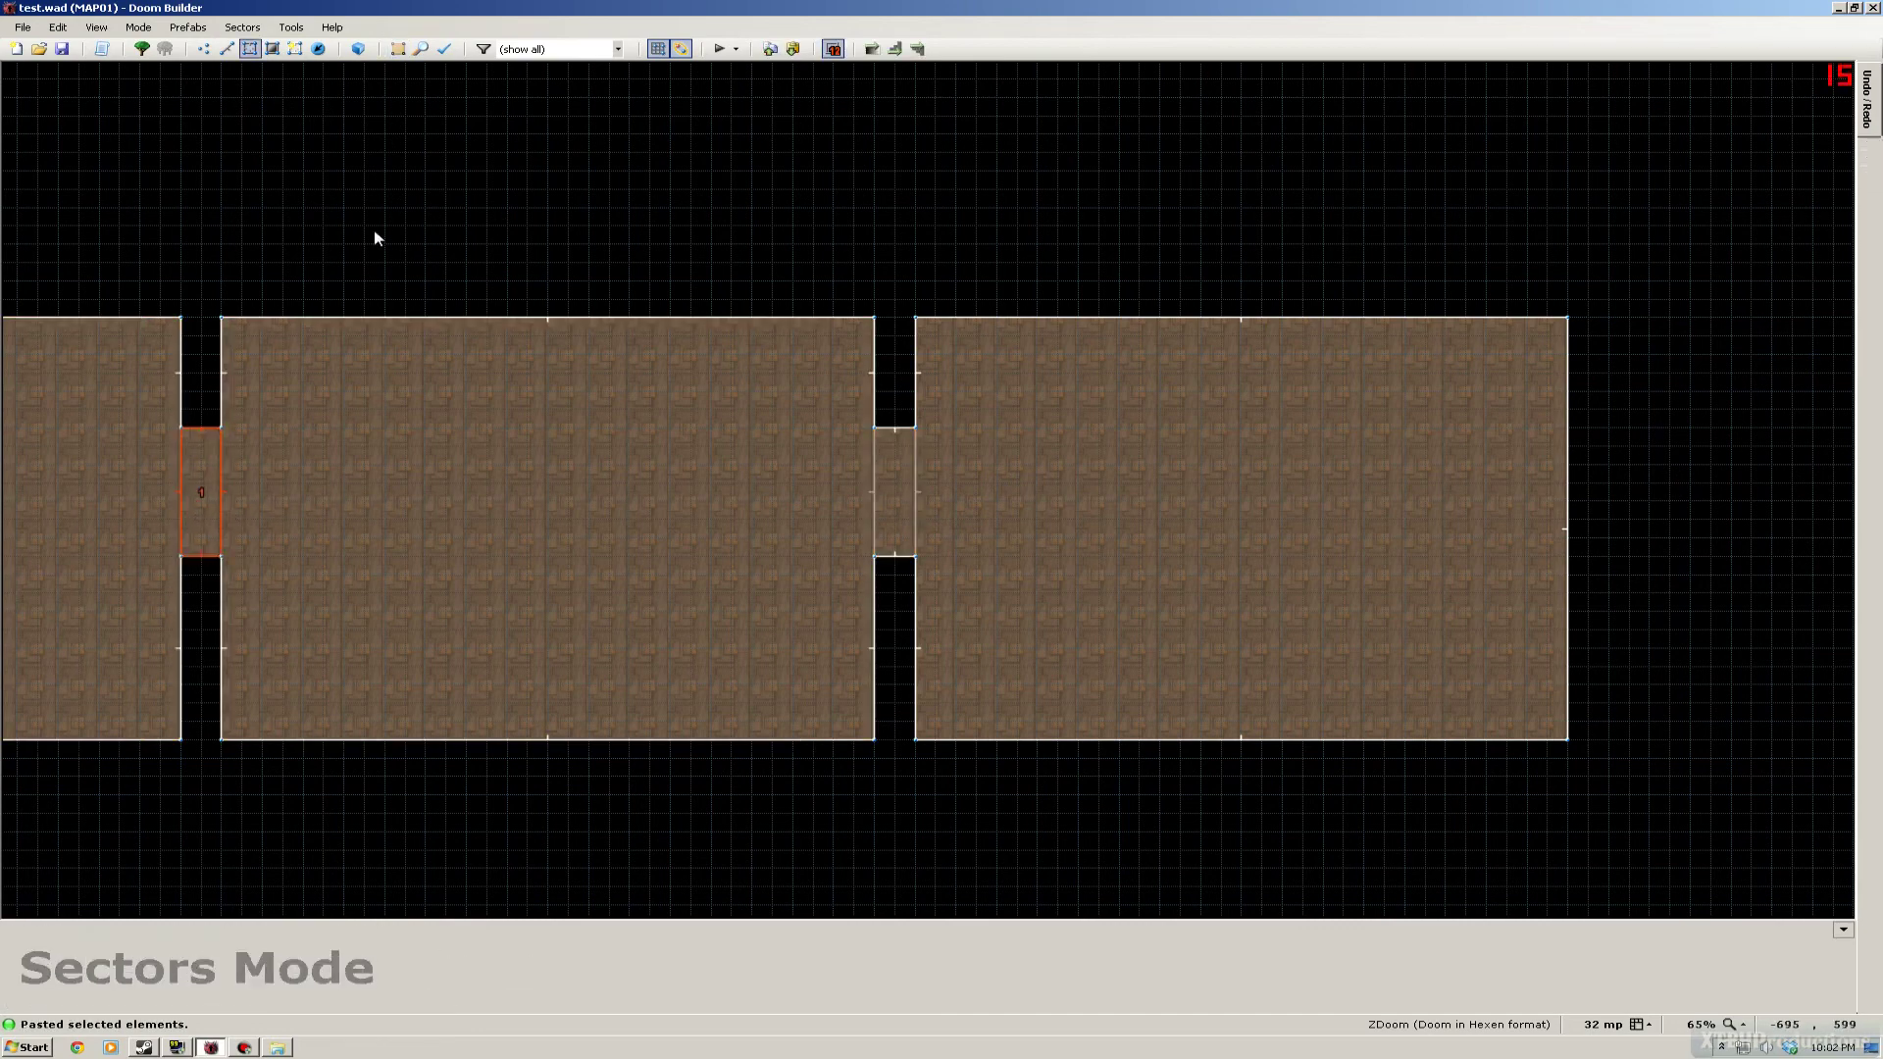
left_click(67, 54)
- Lower the ceiling height of the doorway sector between the middle and right rooms
left_click(912, 491)
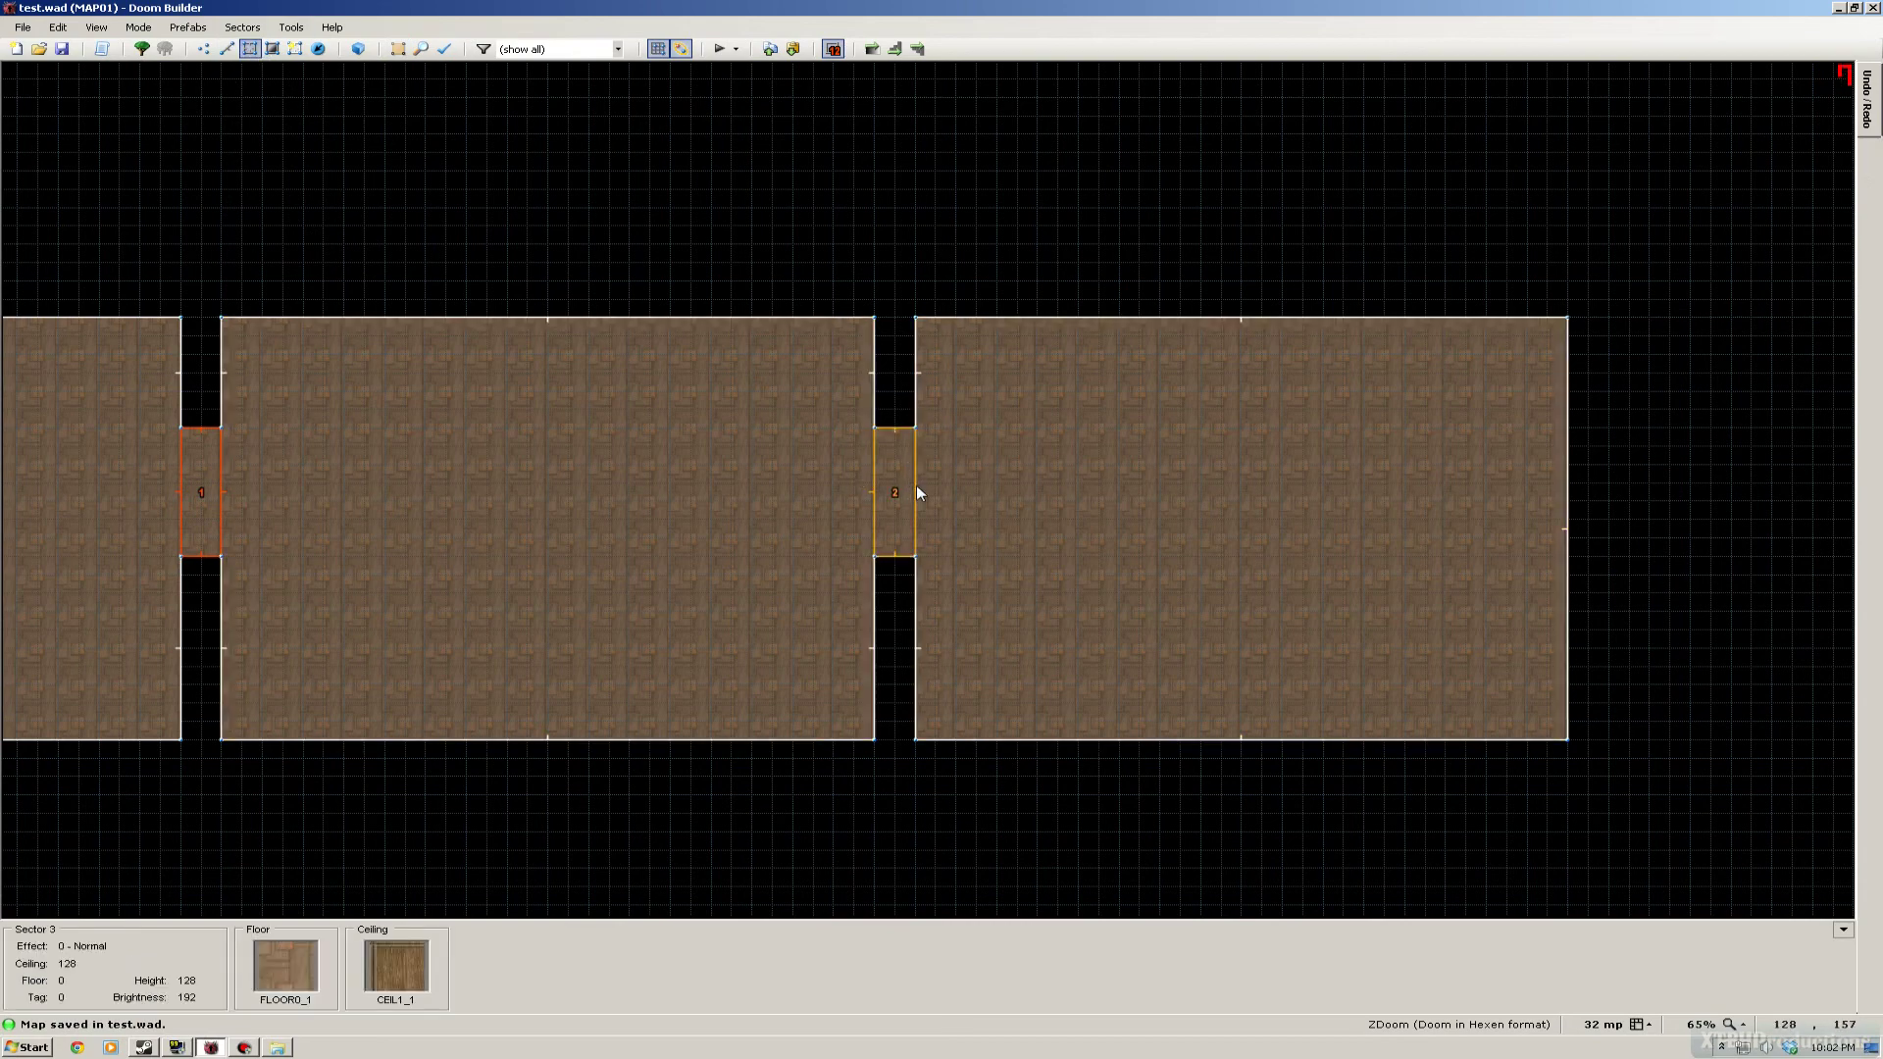
left_click(191, 491)
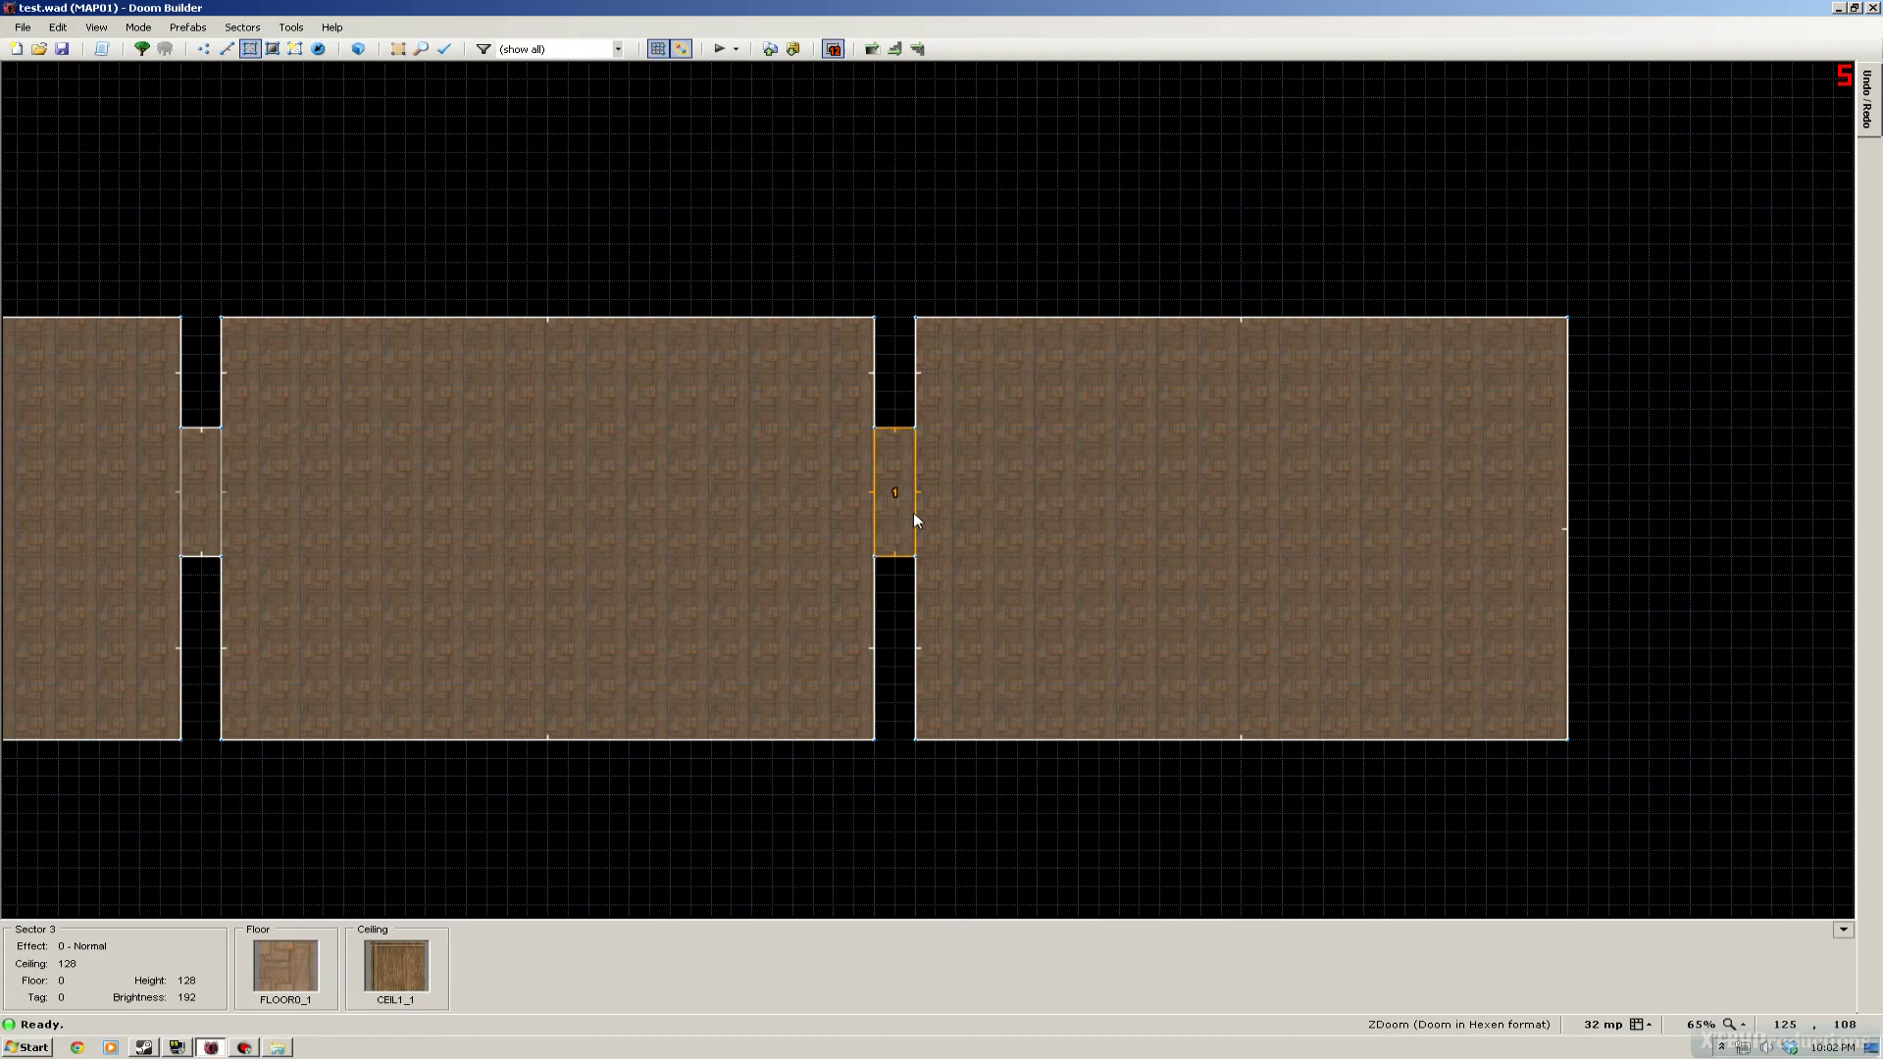
scroll(914, 512, "up", 2)
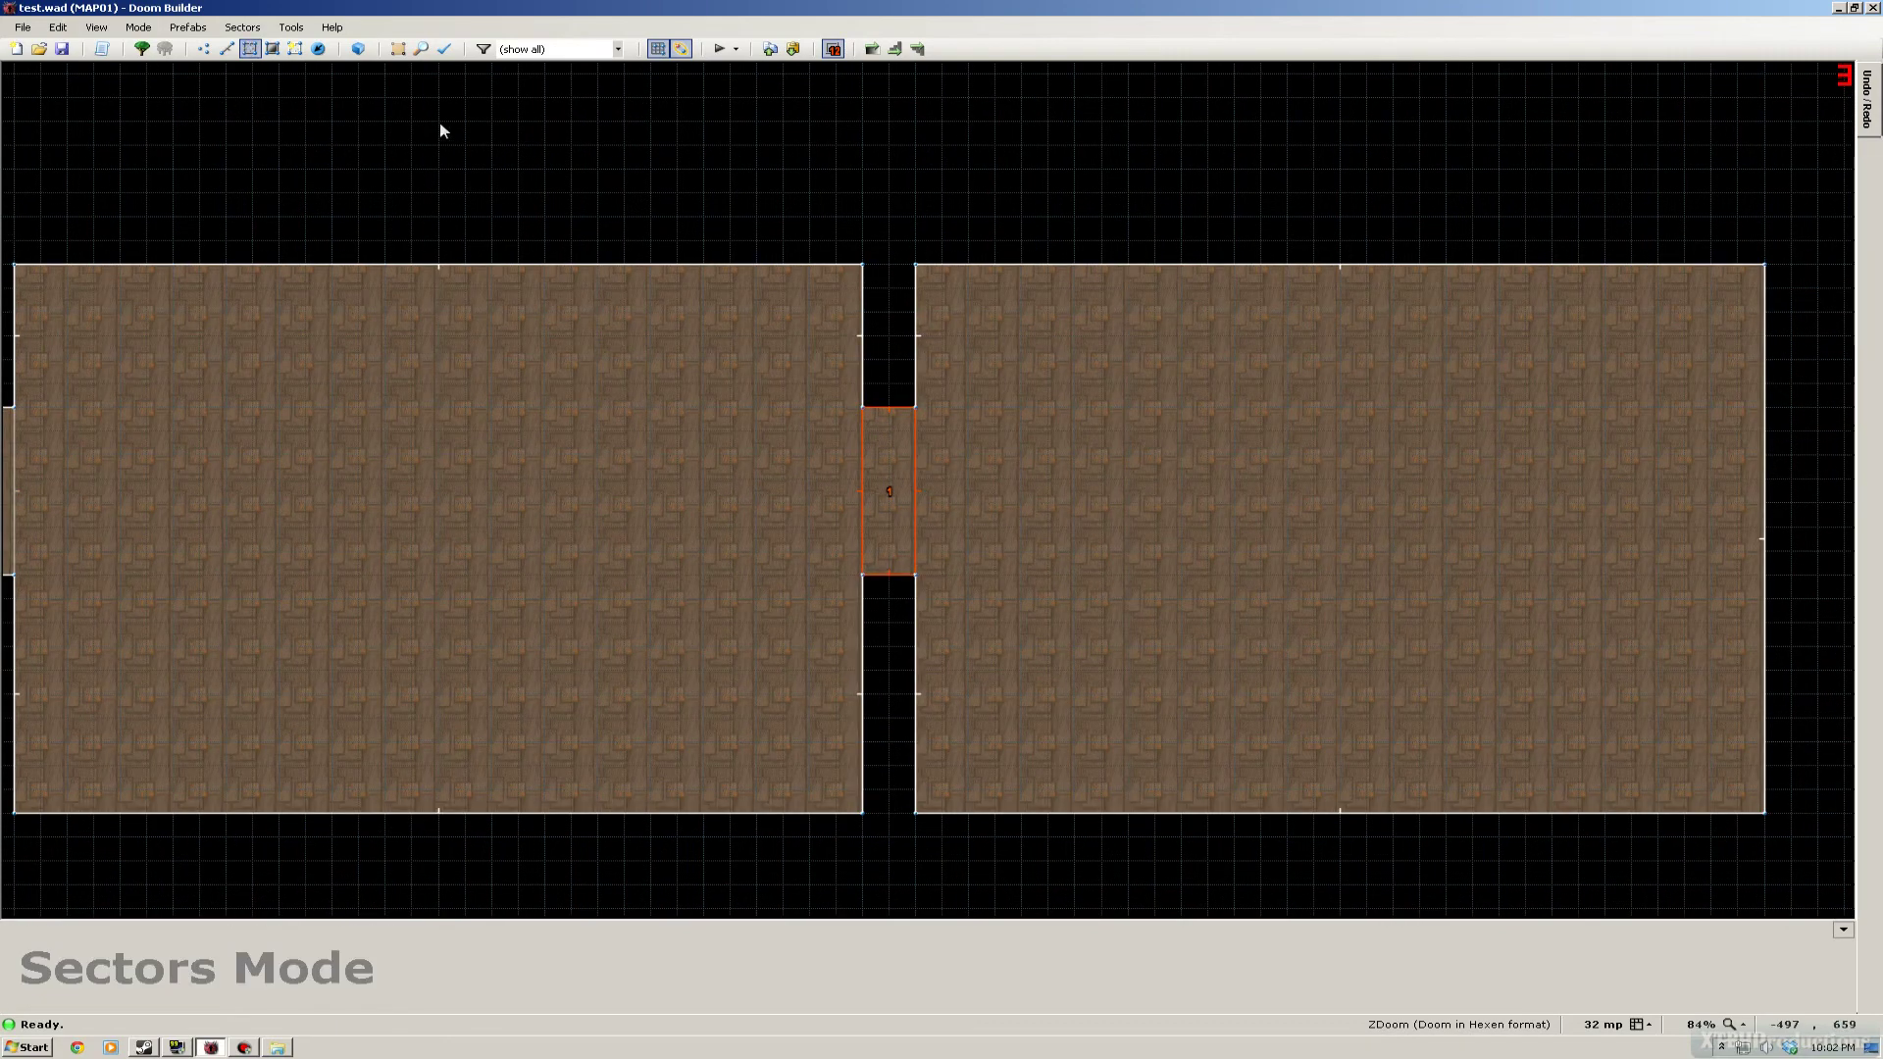
right_click(890, 449)
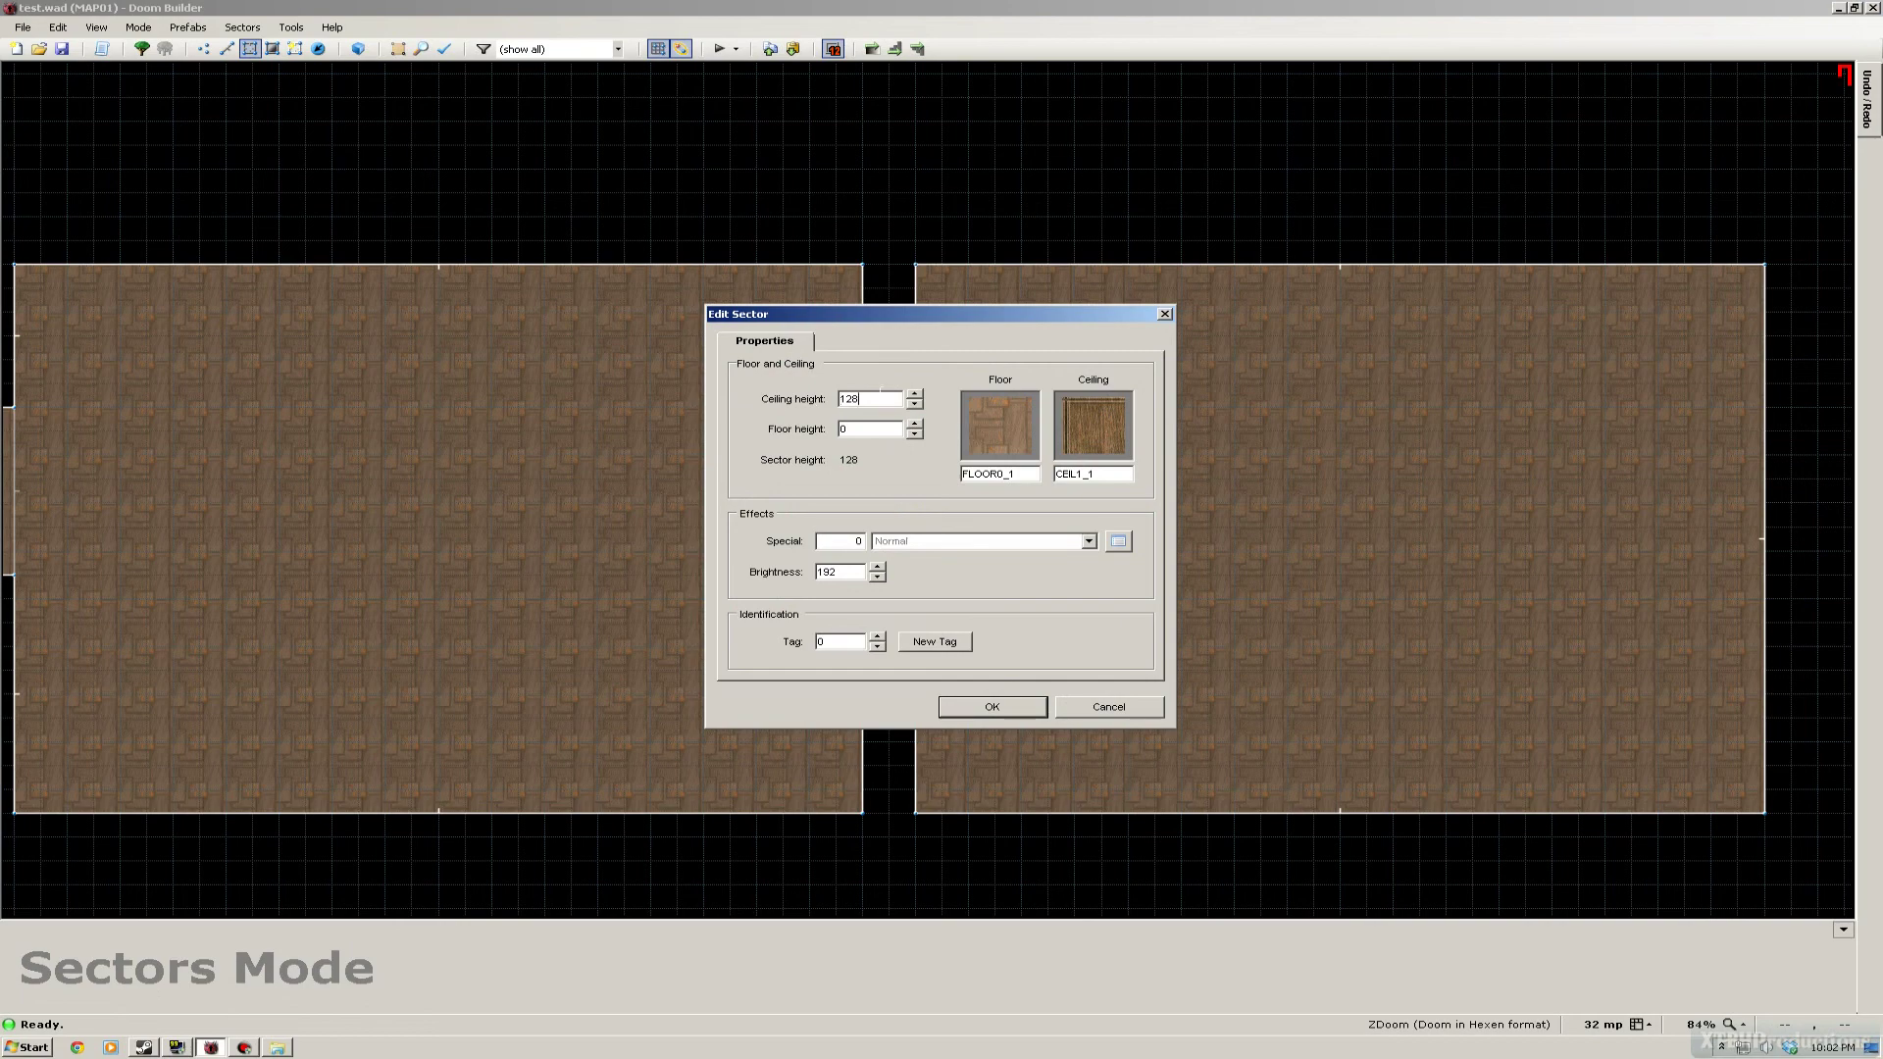
key("BackSpace")
key("BackSpace")
key("BackSpace")
left_click(991, 707)
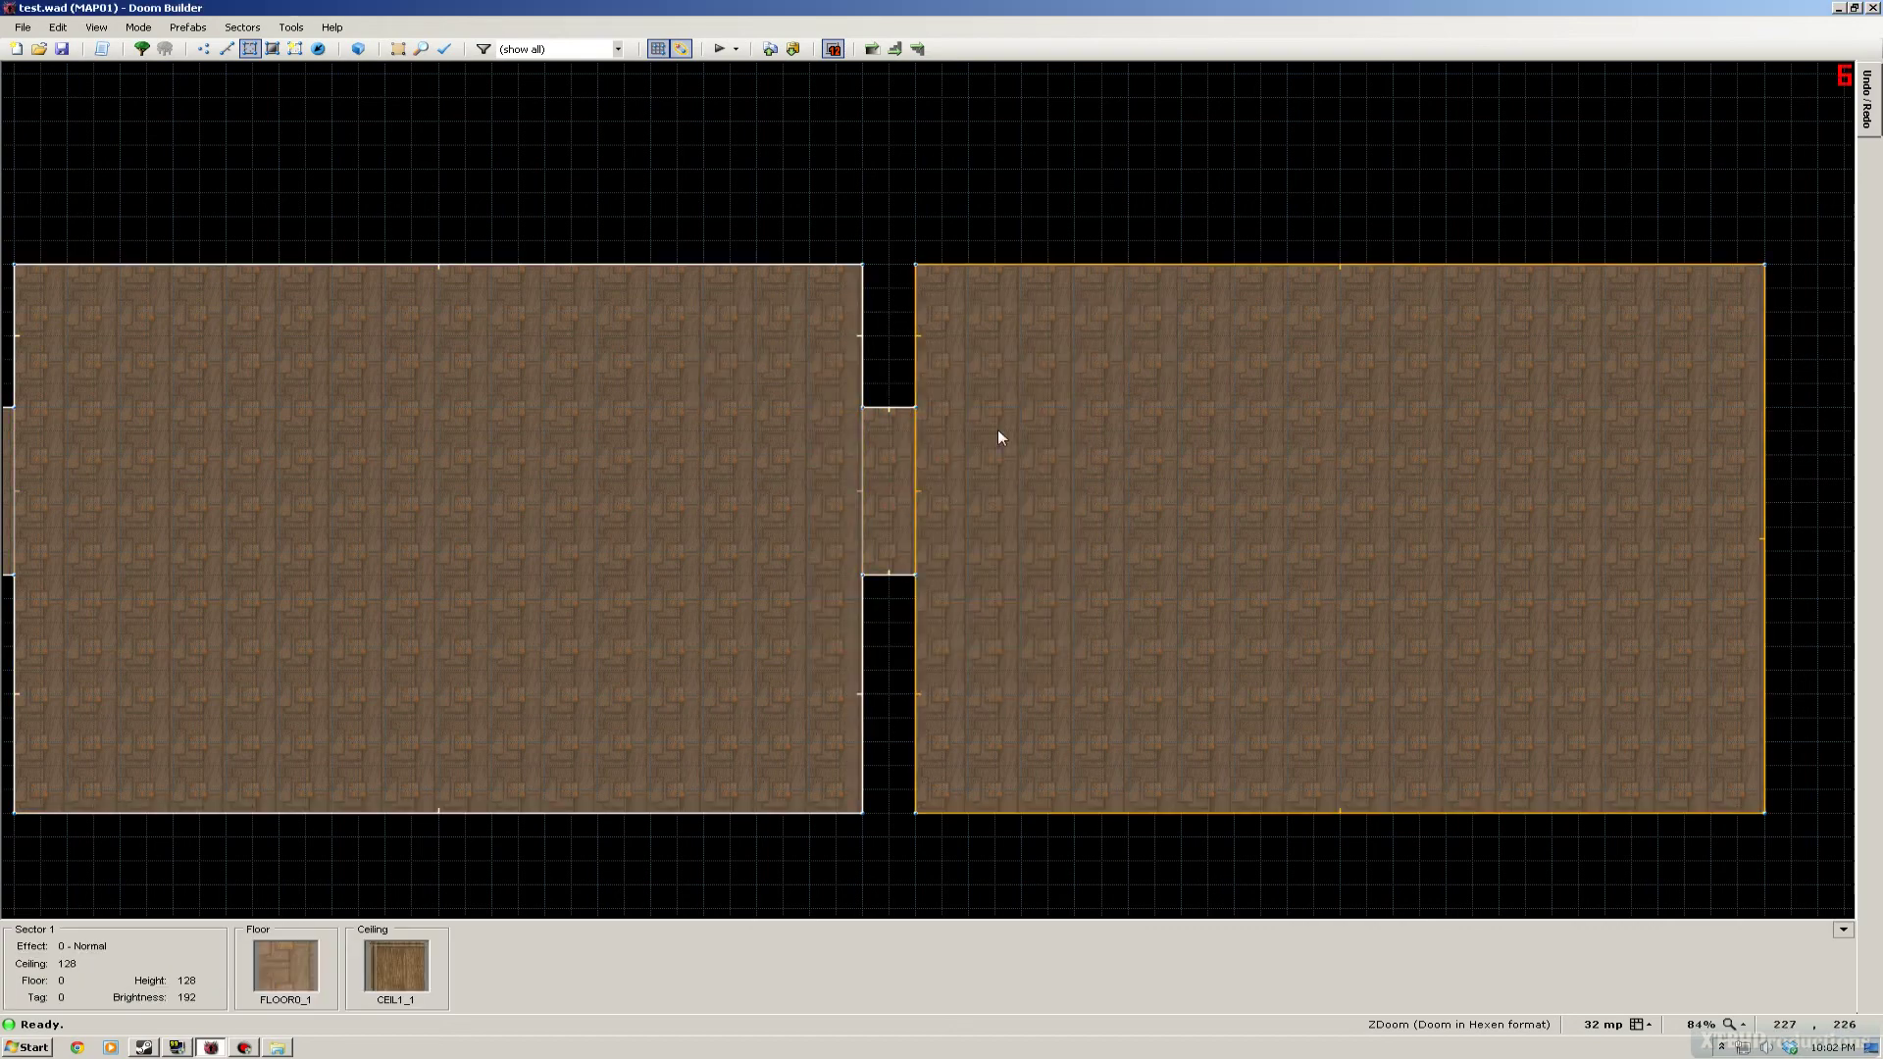
- Set the action of the two linedefs between the right doorway sector and its adjoining rooms to Door Raise
scroll(1039, 600, "up", 1)
key("Up")
key("Right")
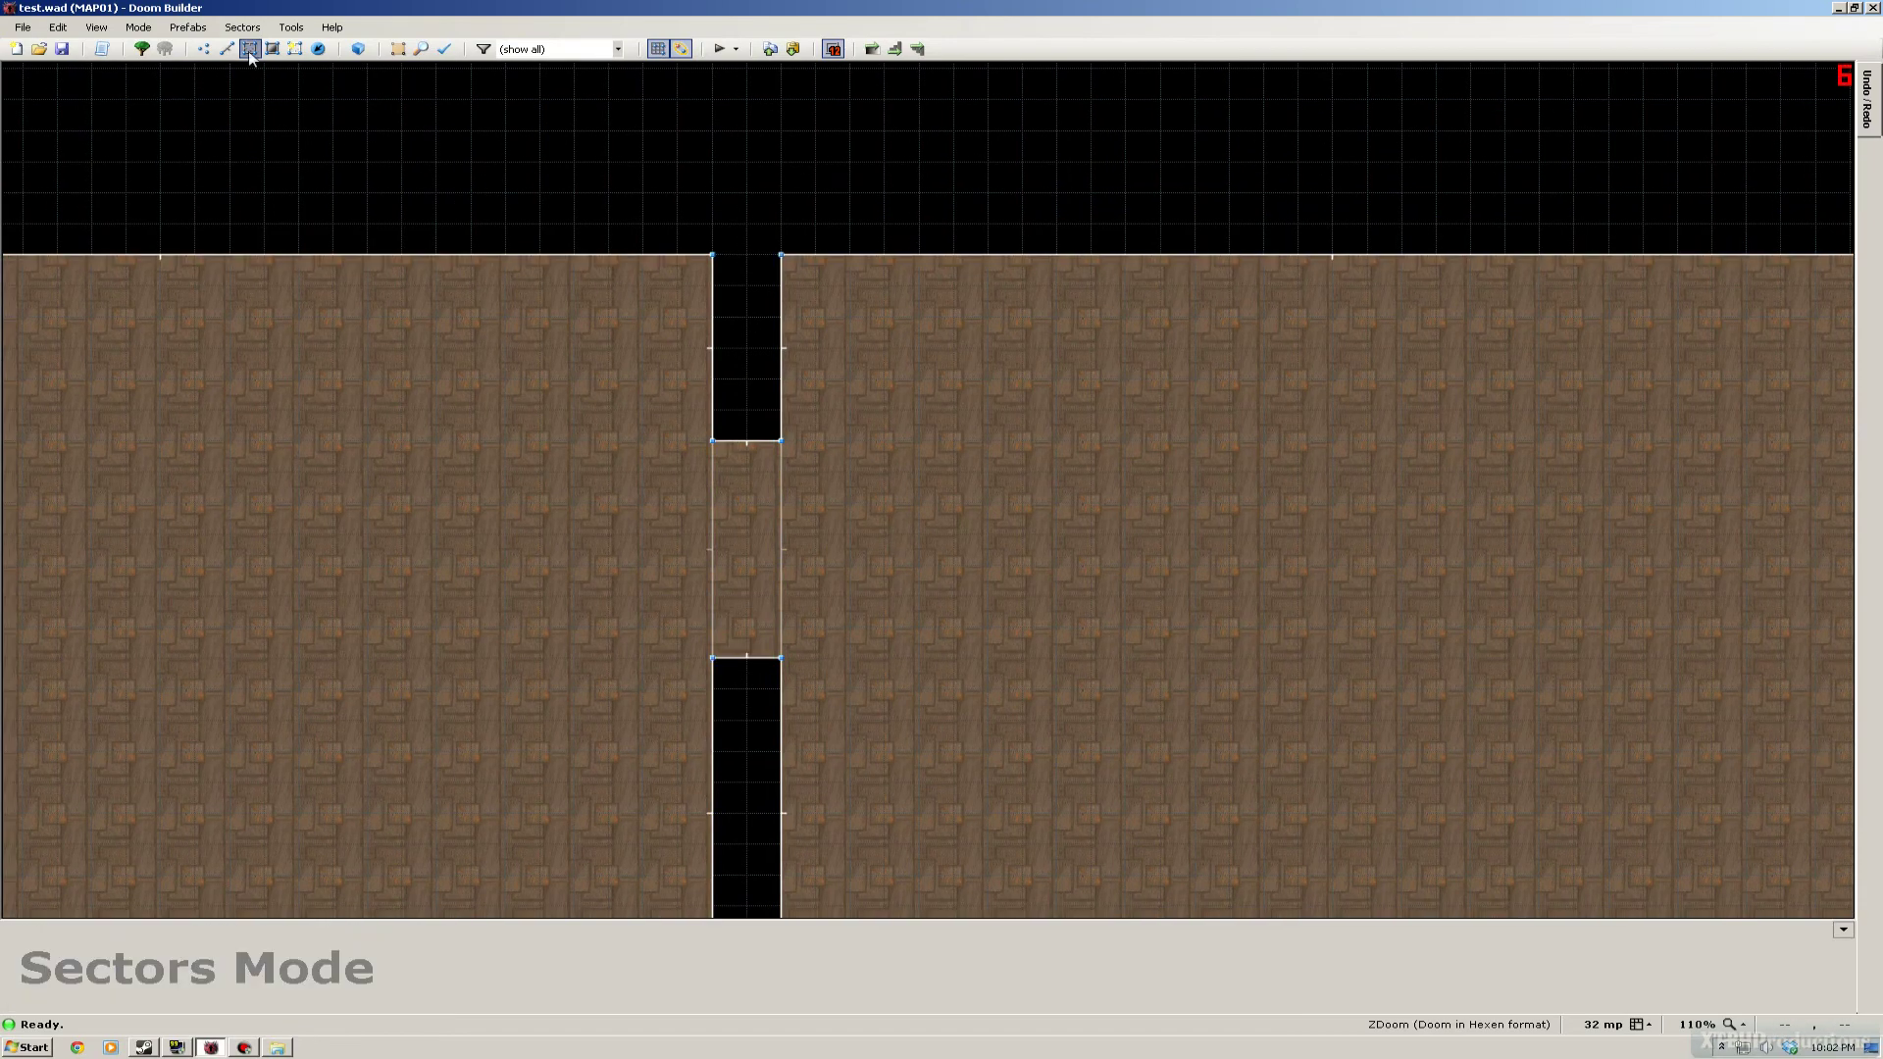
left_click(227, 49)
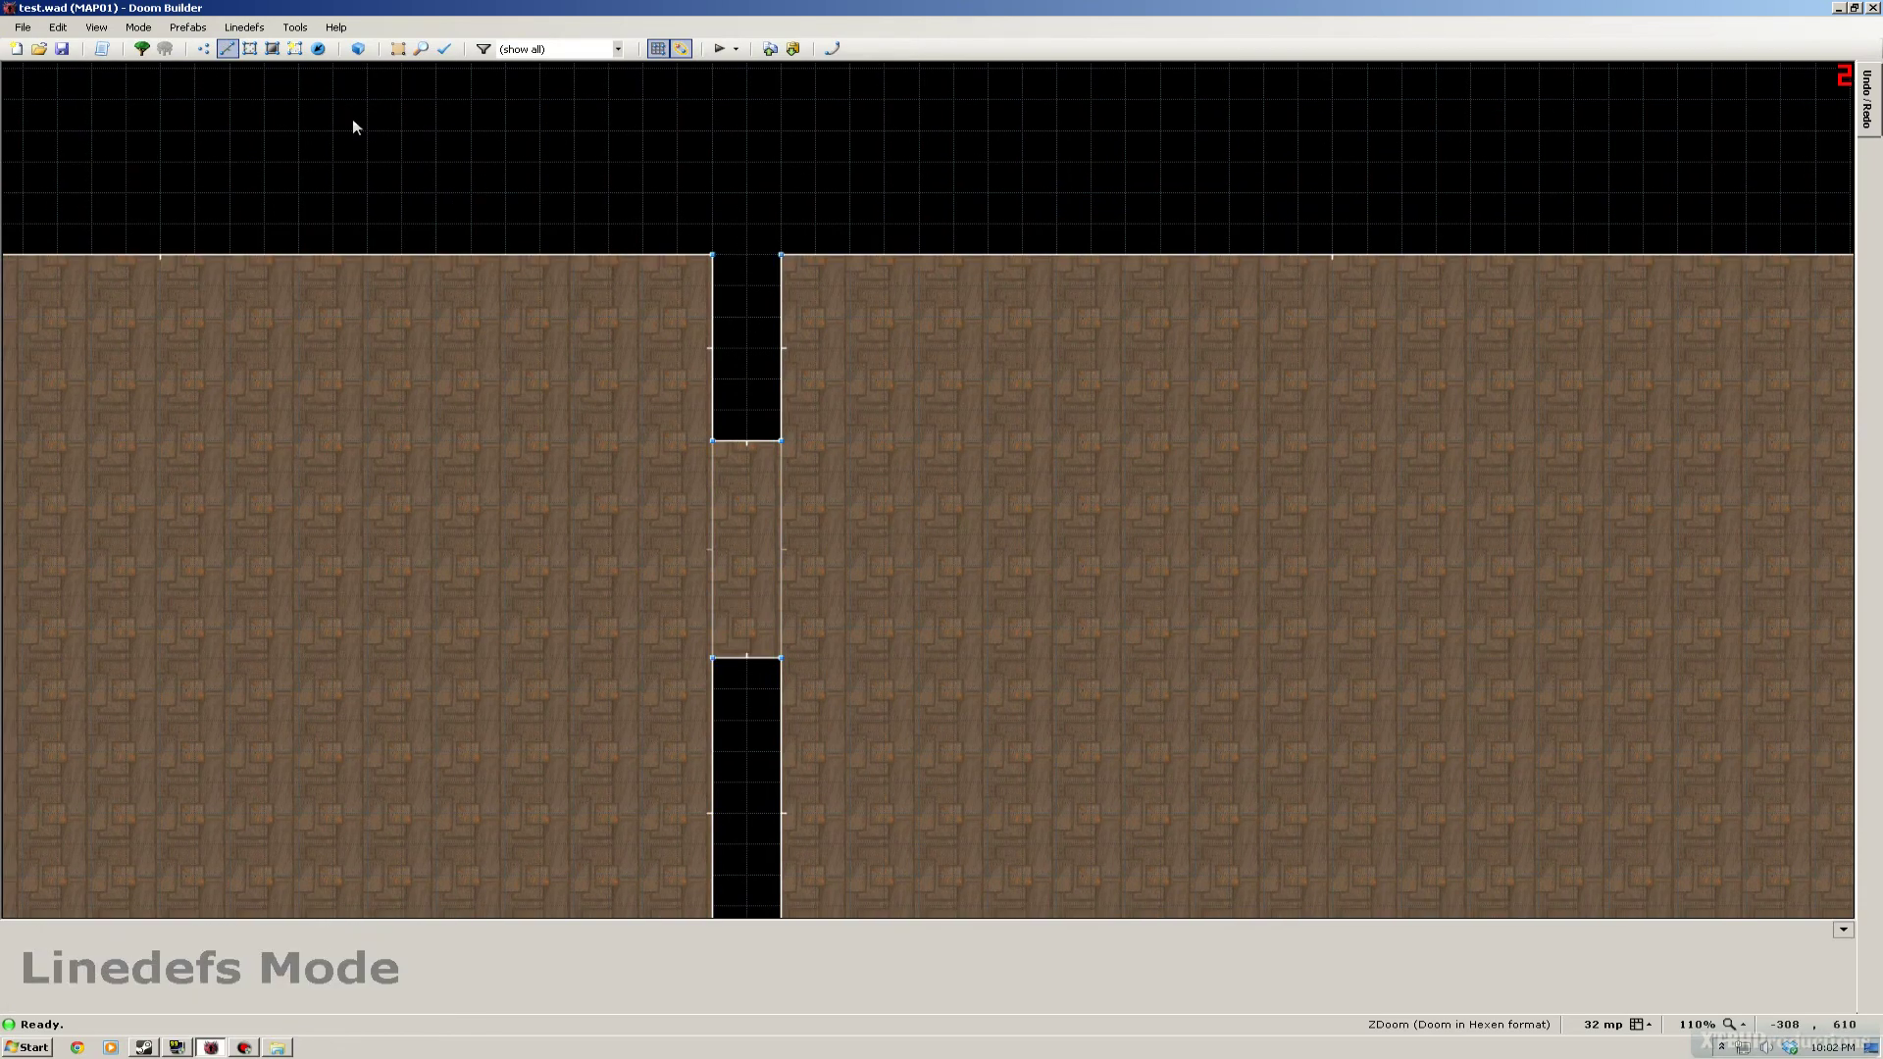
left_click(704, 514)
left_click(784, 506)
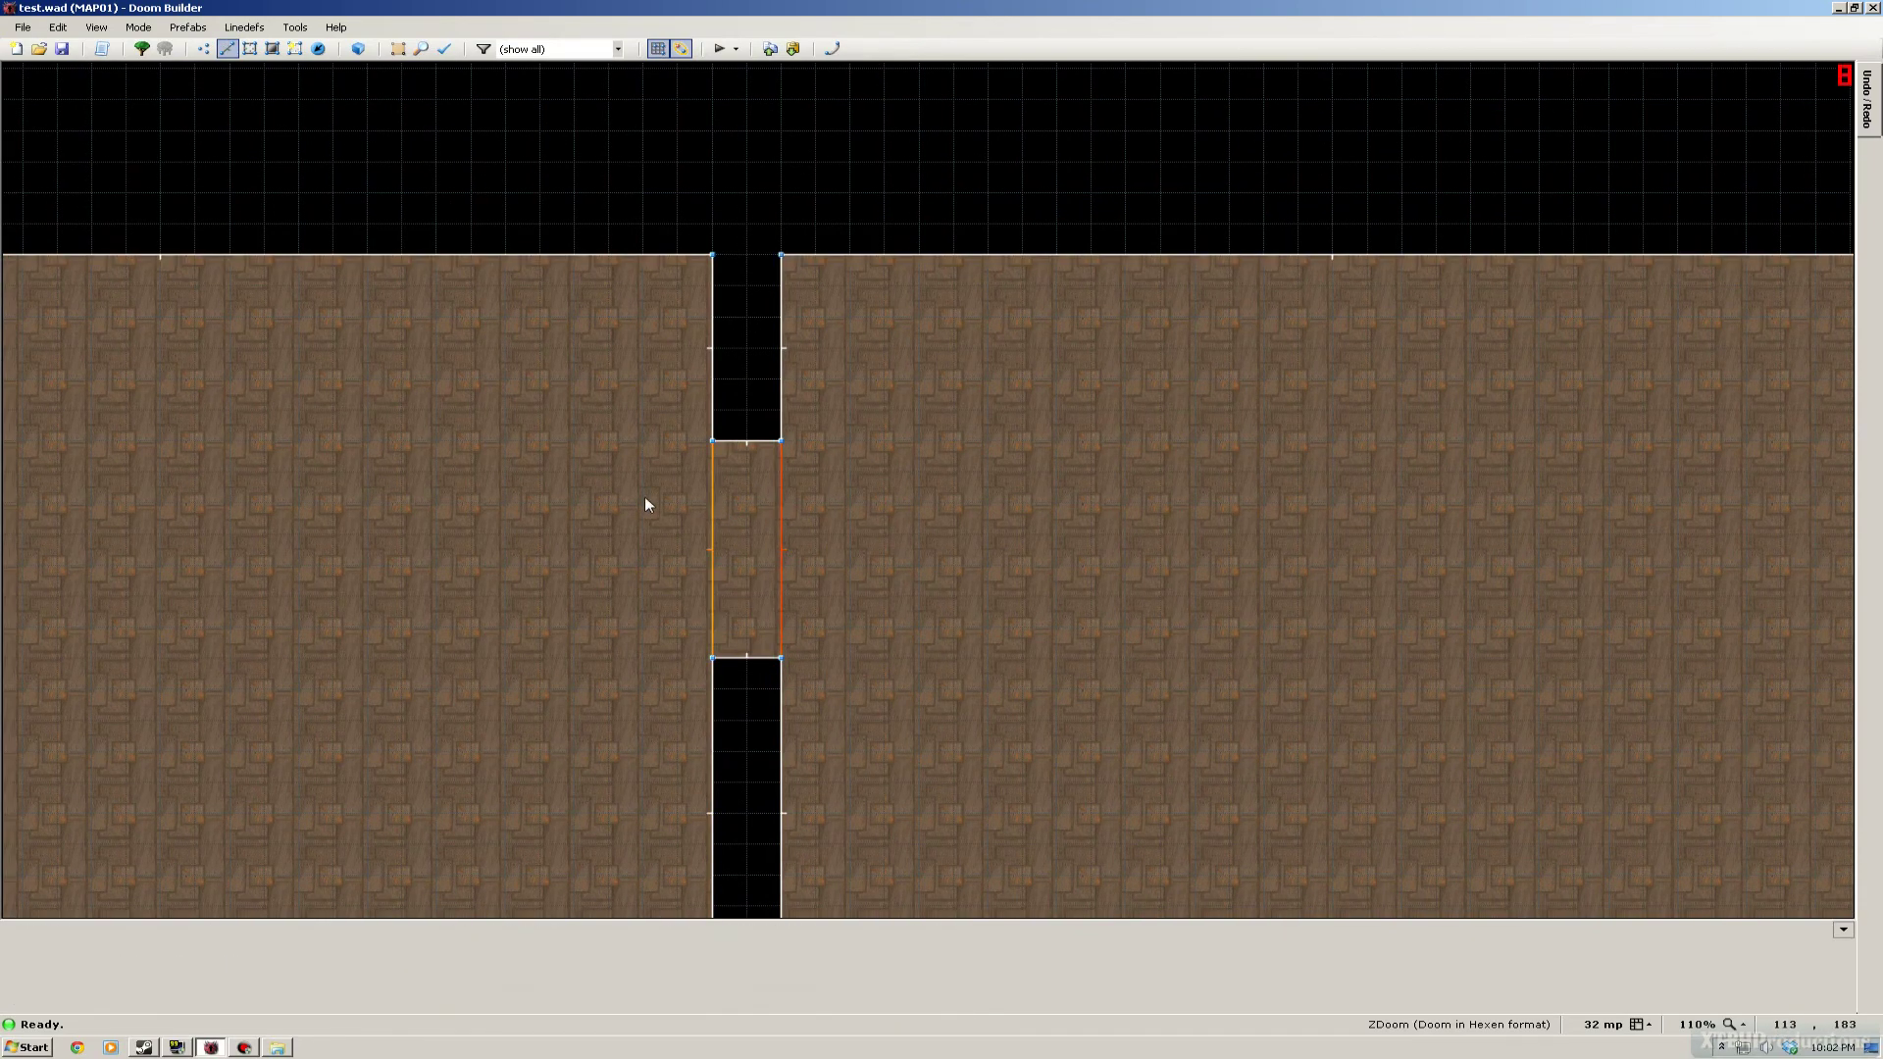
right_click(718, 527)
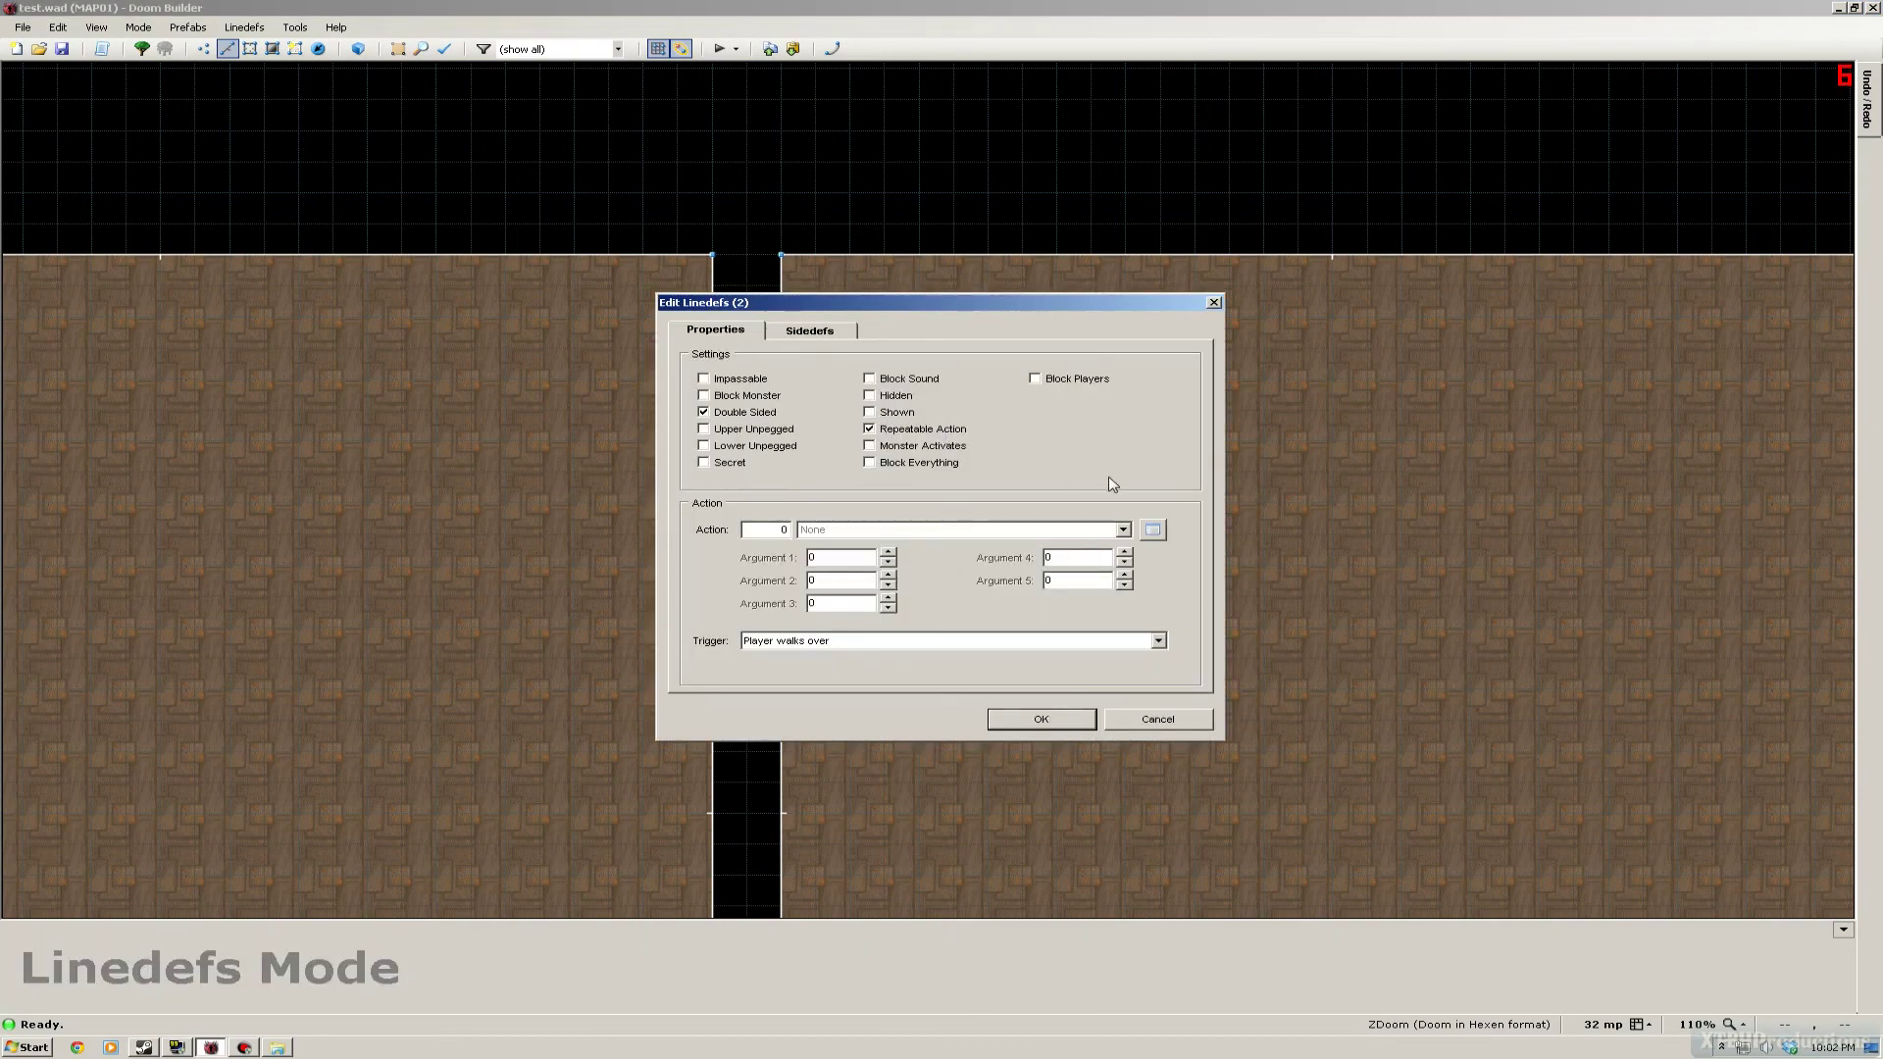
left_click(1152, 531)
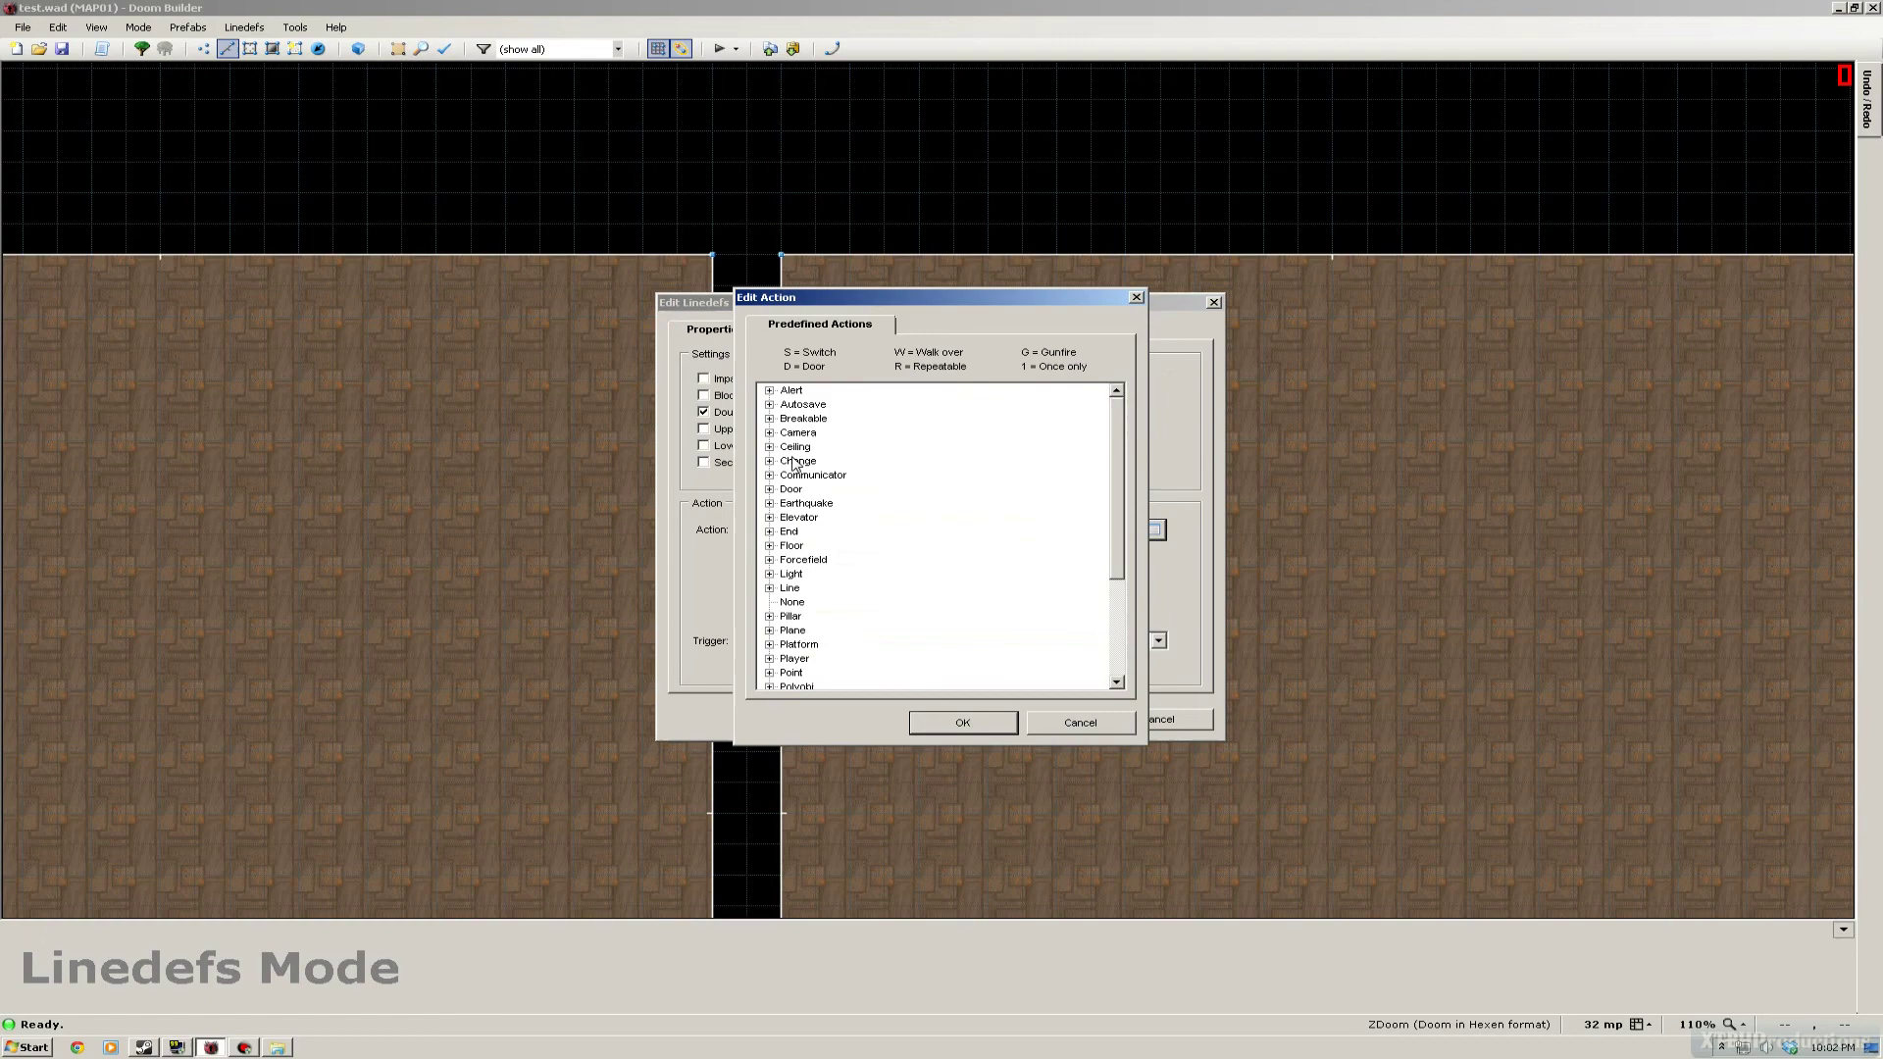
left_click(770, 490)
left_click(819, 532)
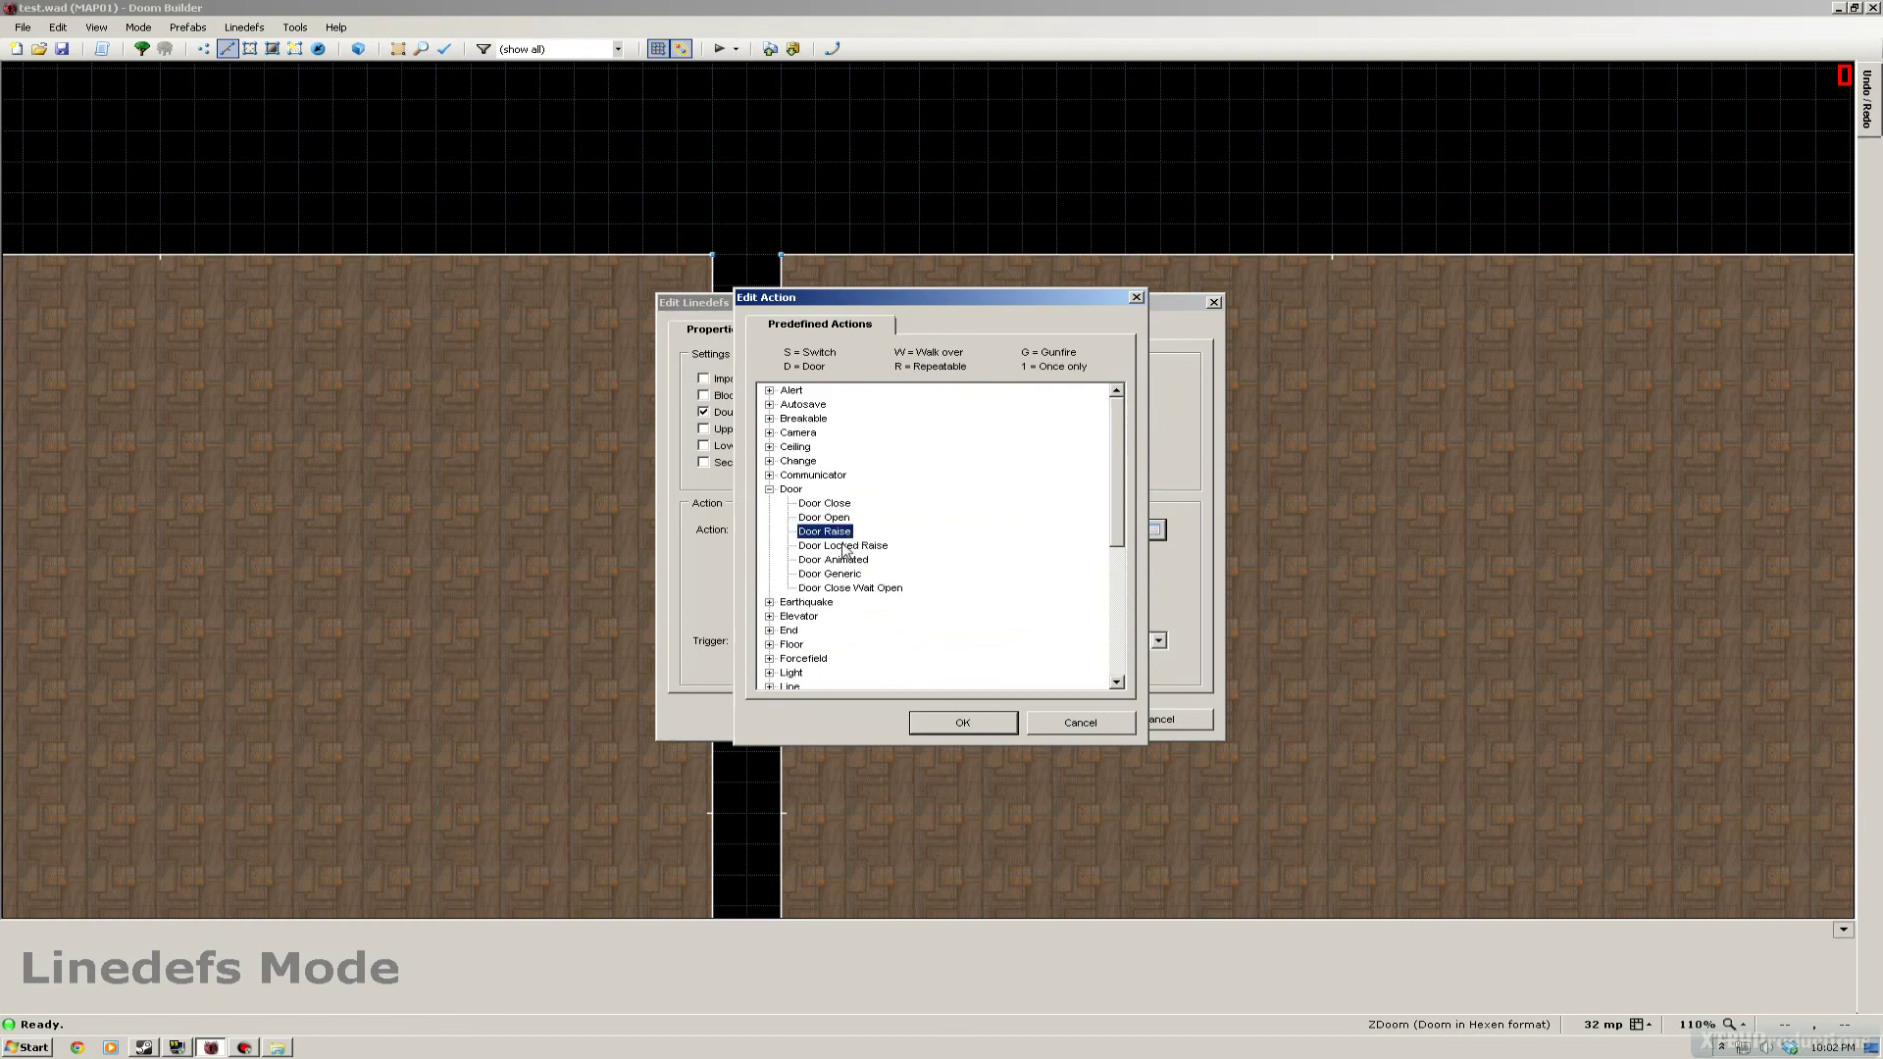
left_click(987, 723)
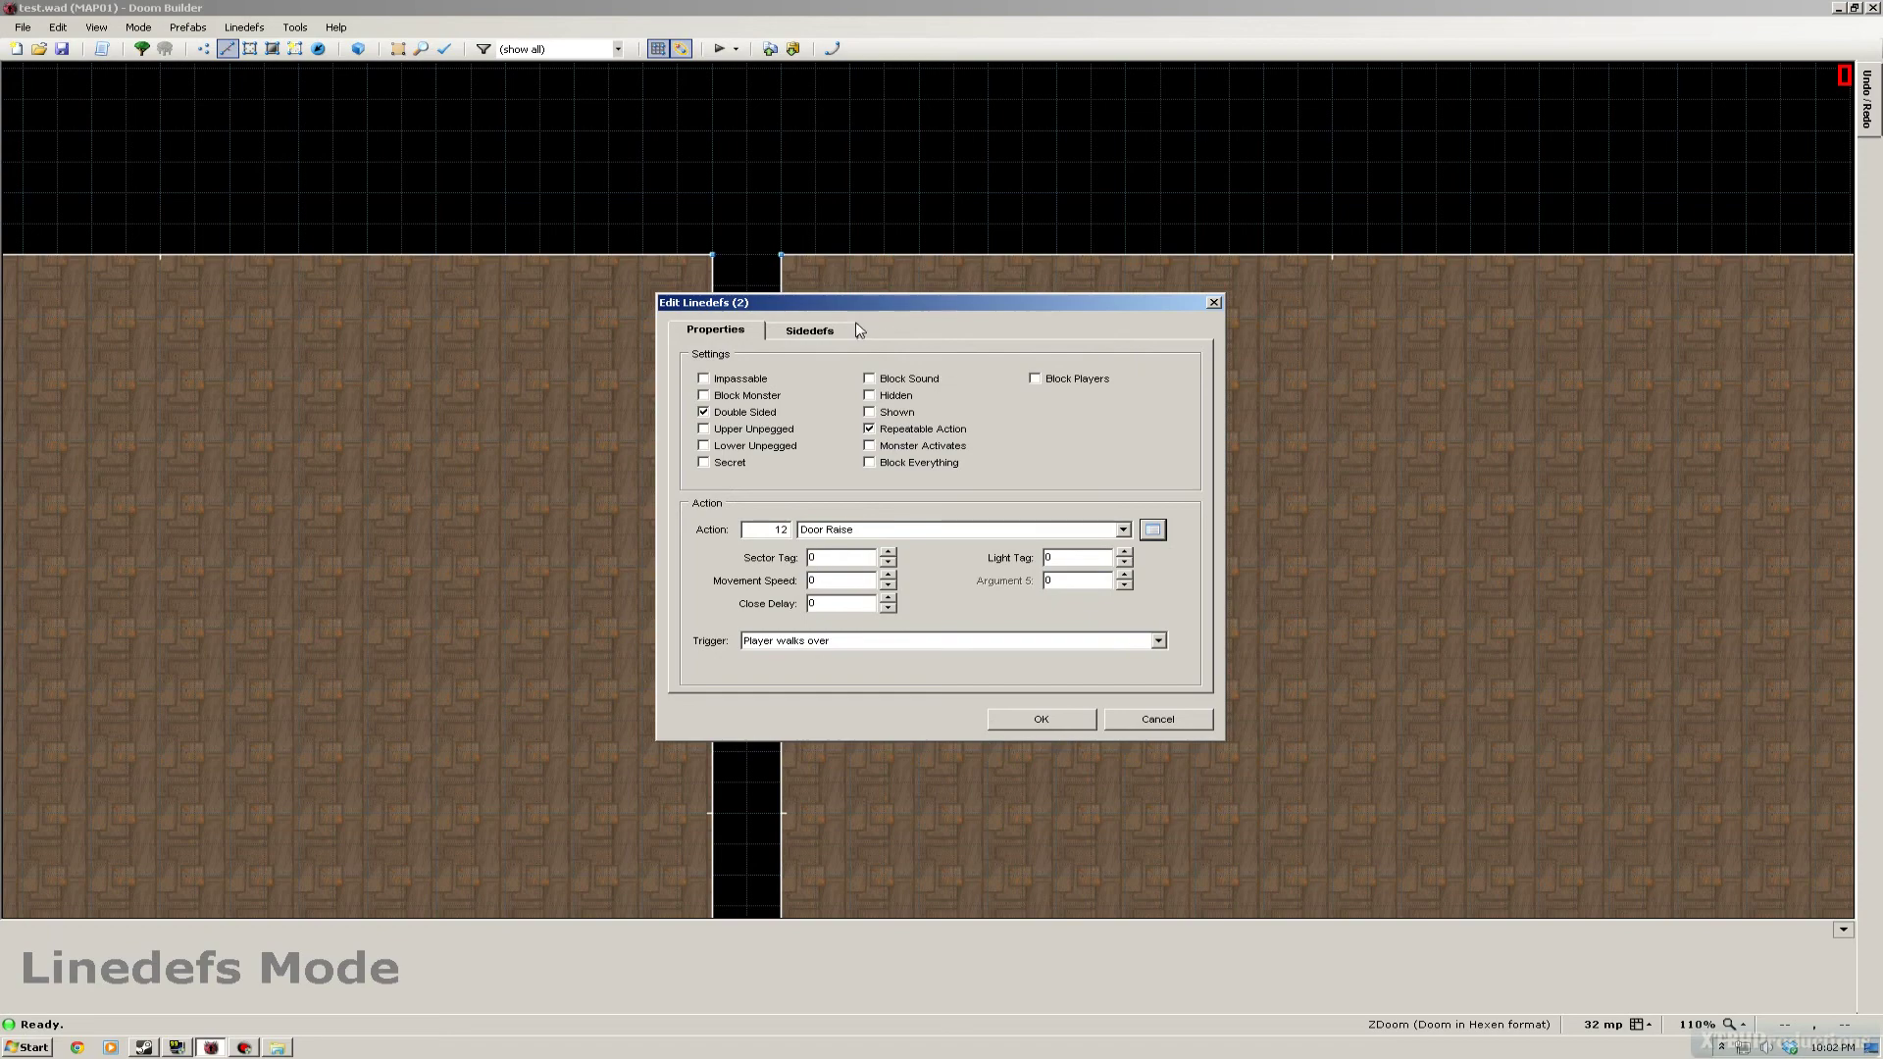
left_click_drag(774, 302, 1073, 243)
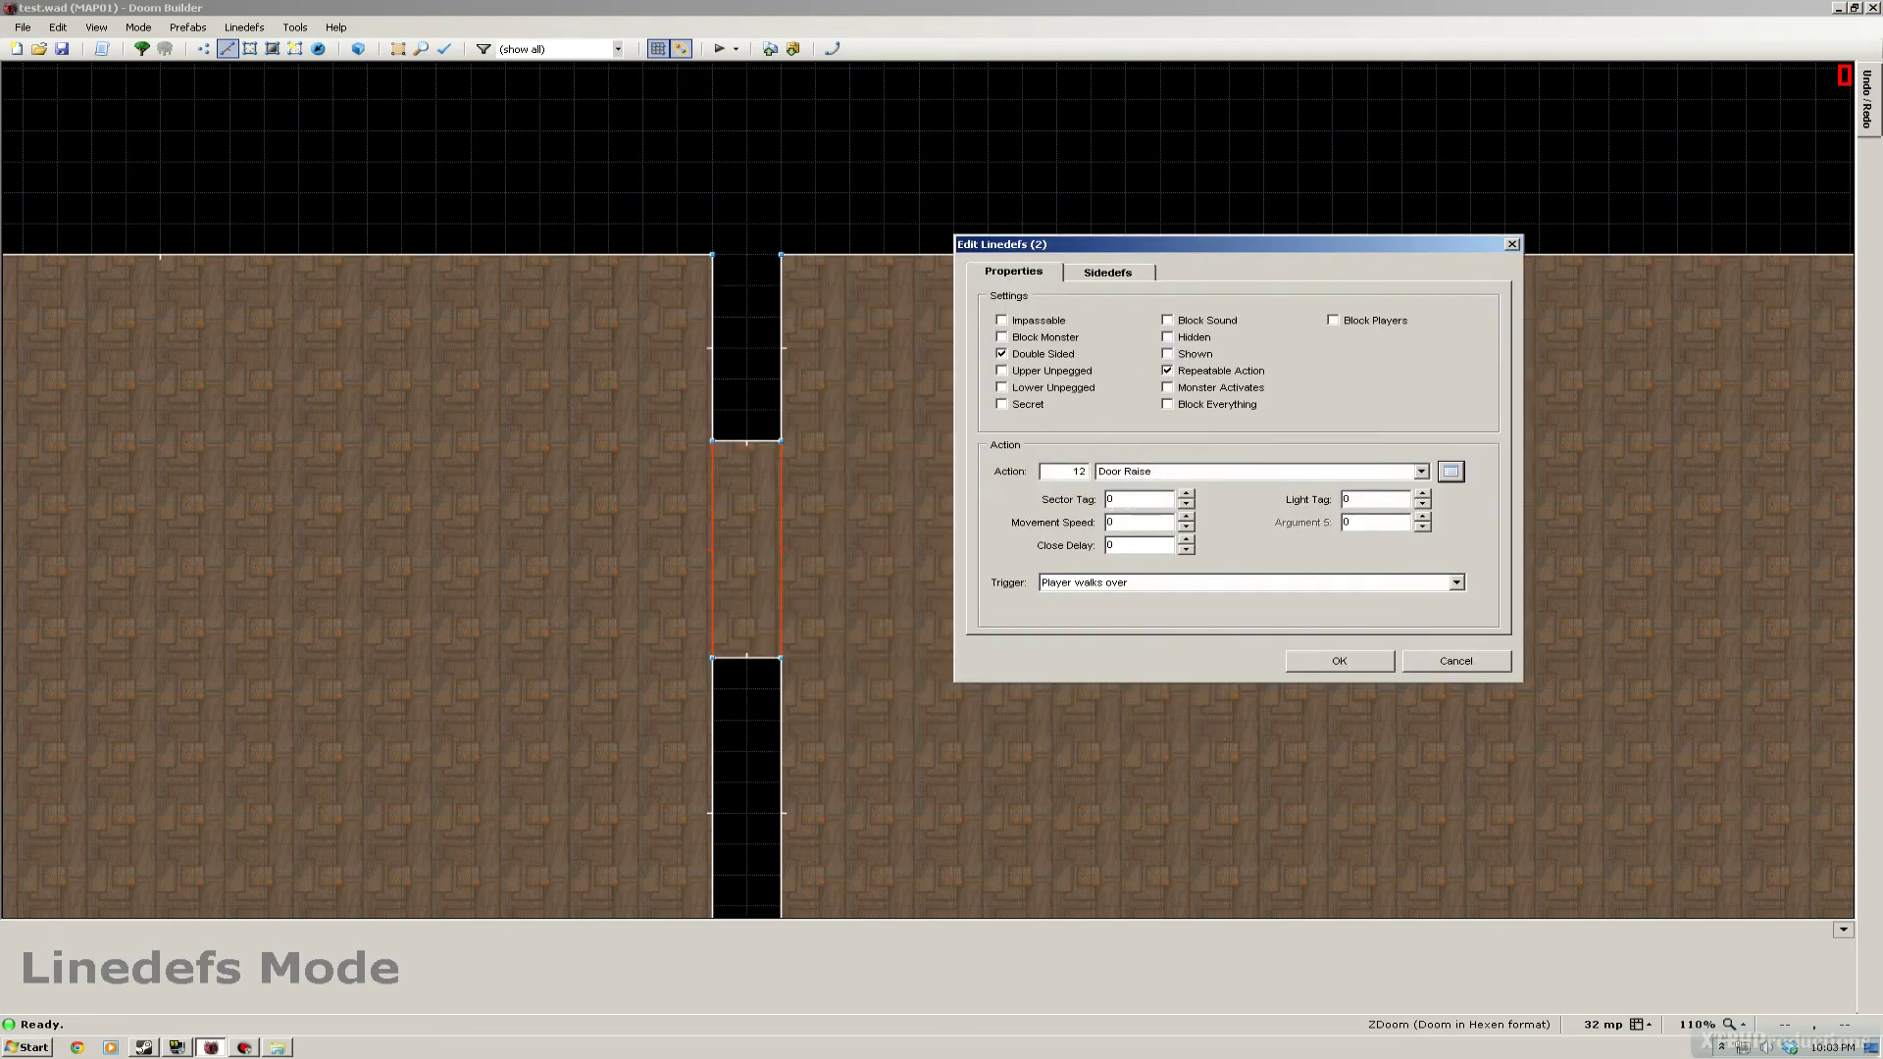
- Set the door linedefs' movement speed to 16, close delay to 128 and trigger to Player presses Use
key("Tab")
key("Tab")
type("16")
type("128")
left_click(1147, 584)
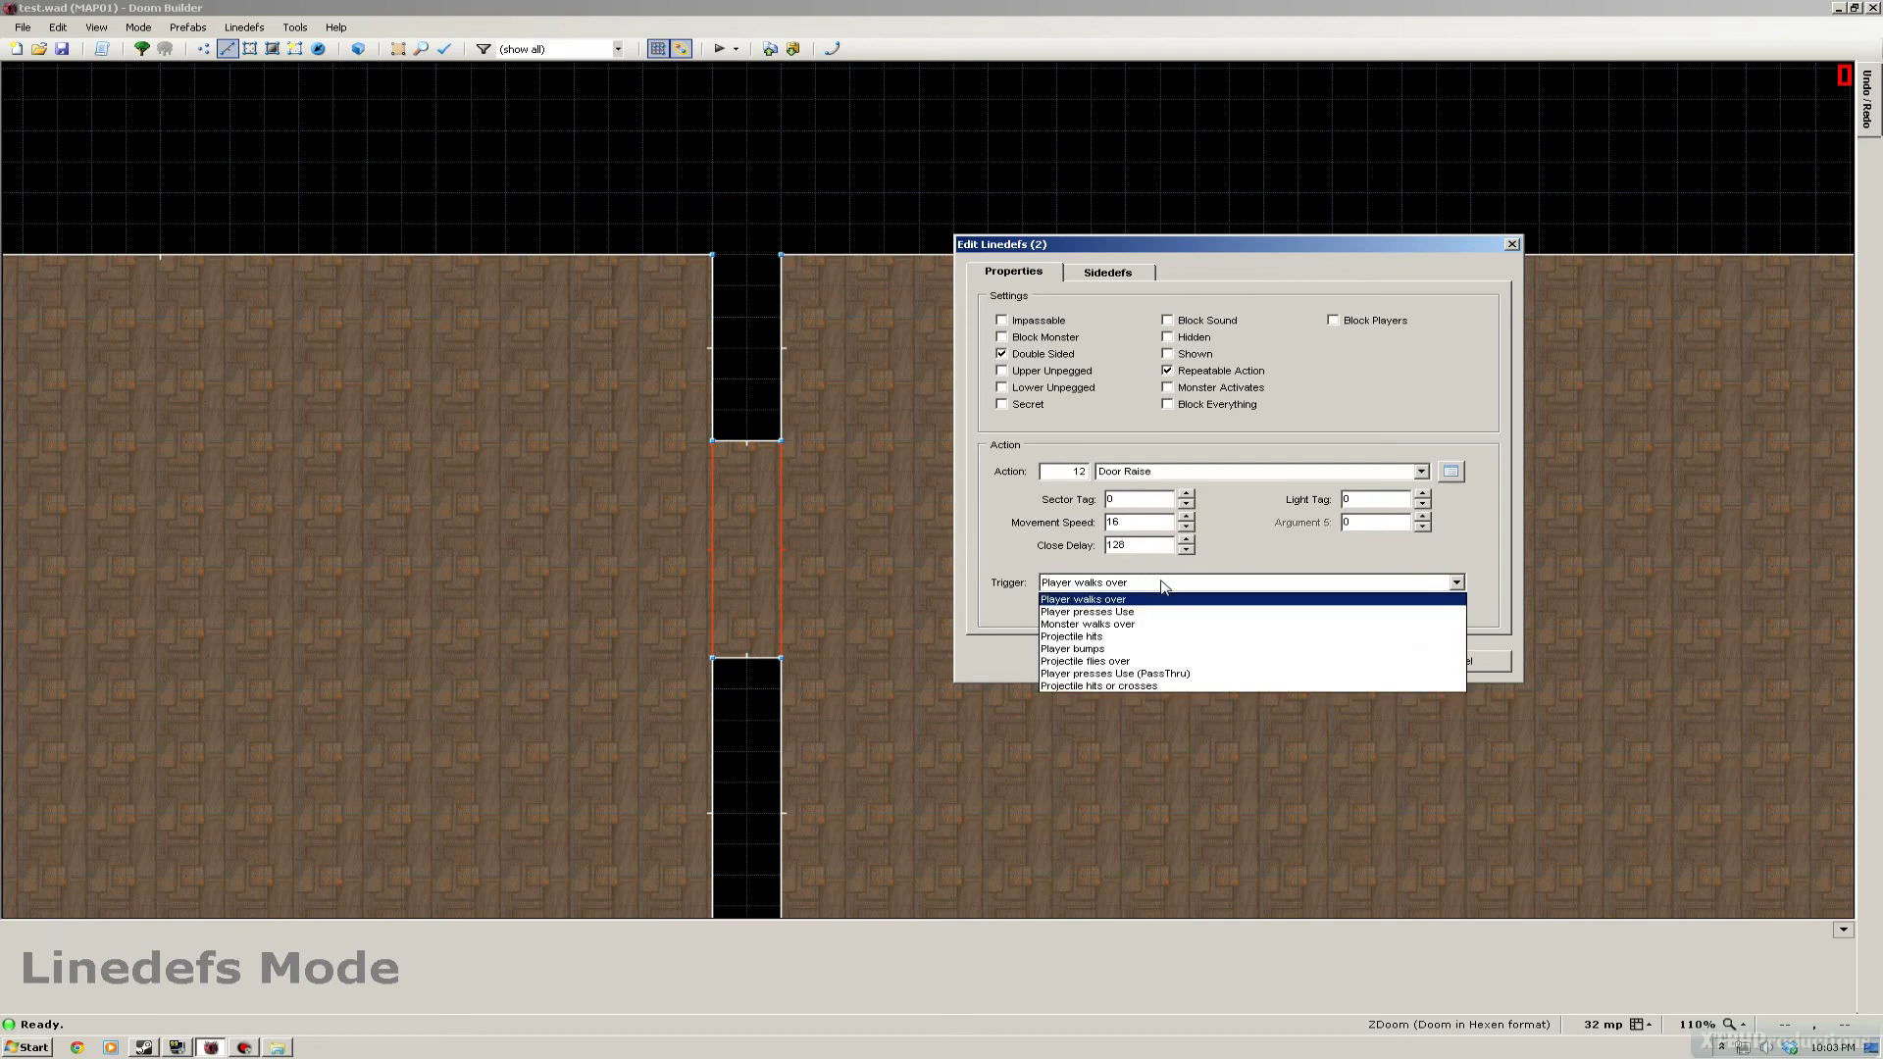
left_click(1143, 613)
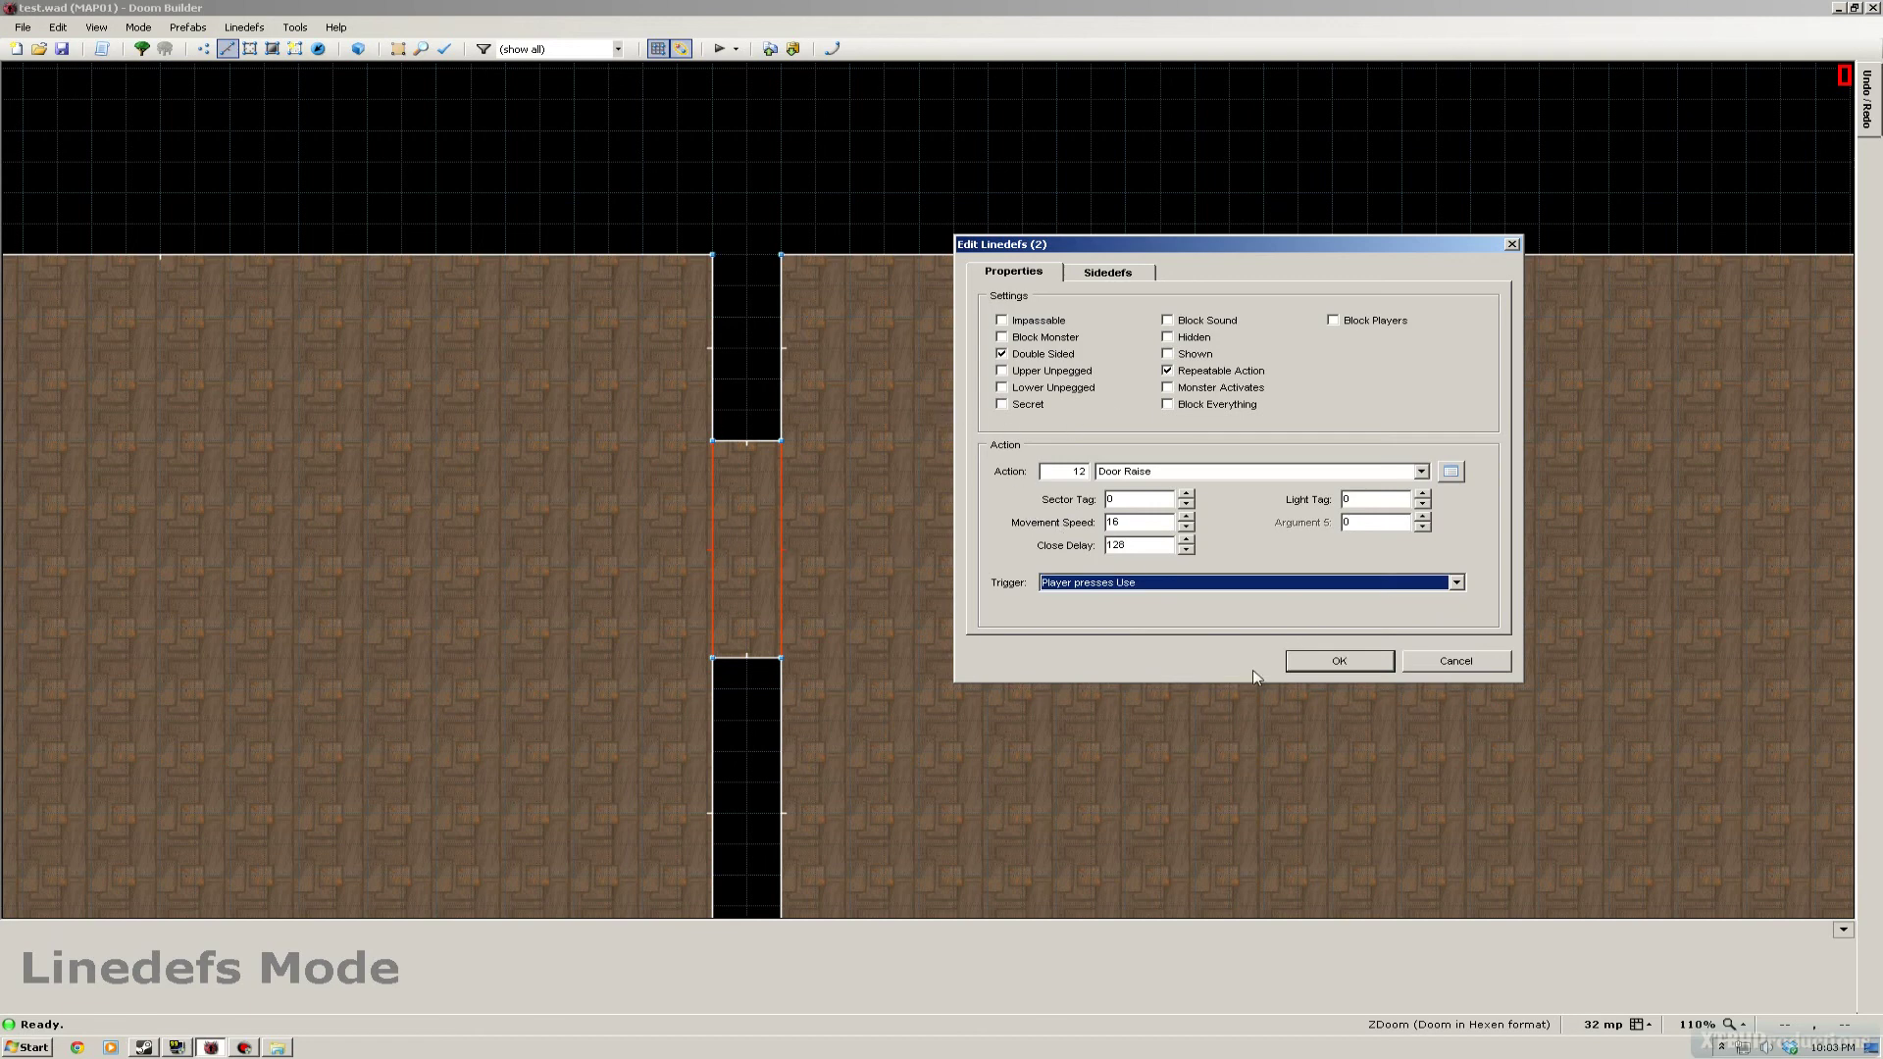
- Assign the BIGDOOR5 texture to the front side's upper part of both door linedefs and apply the linedef changes
left_click(1106, 275)
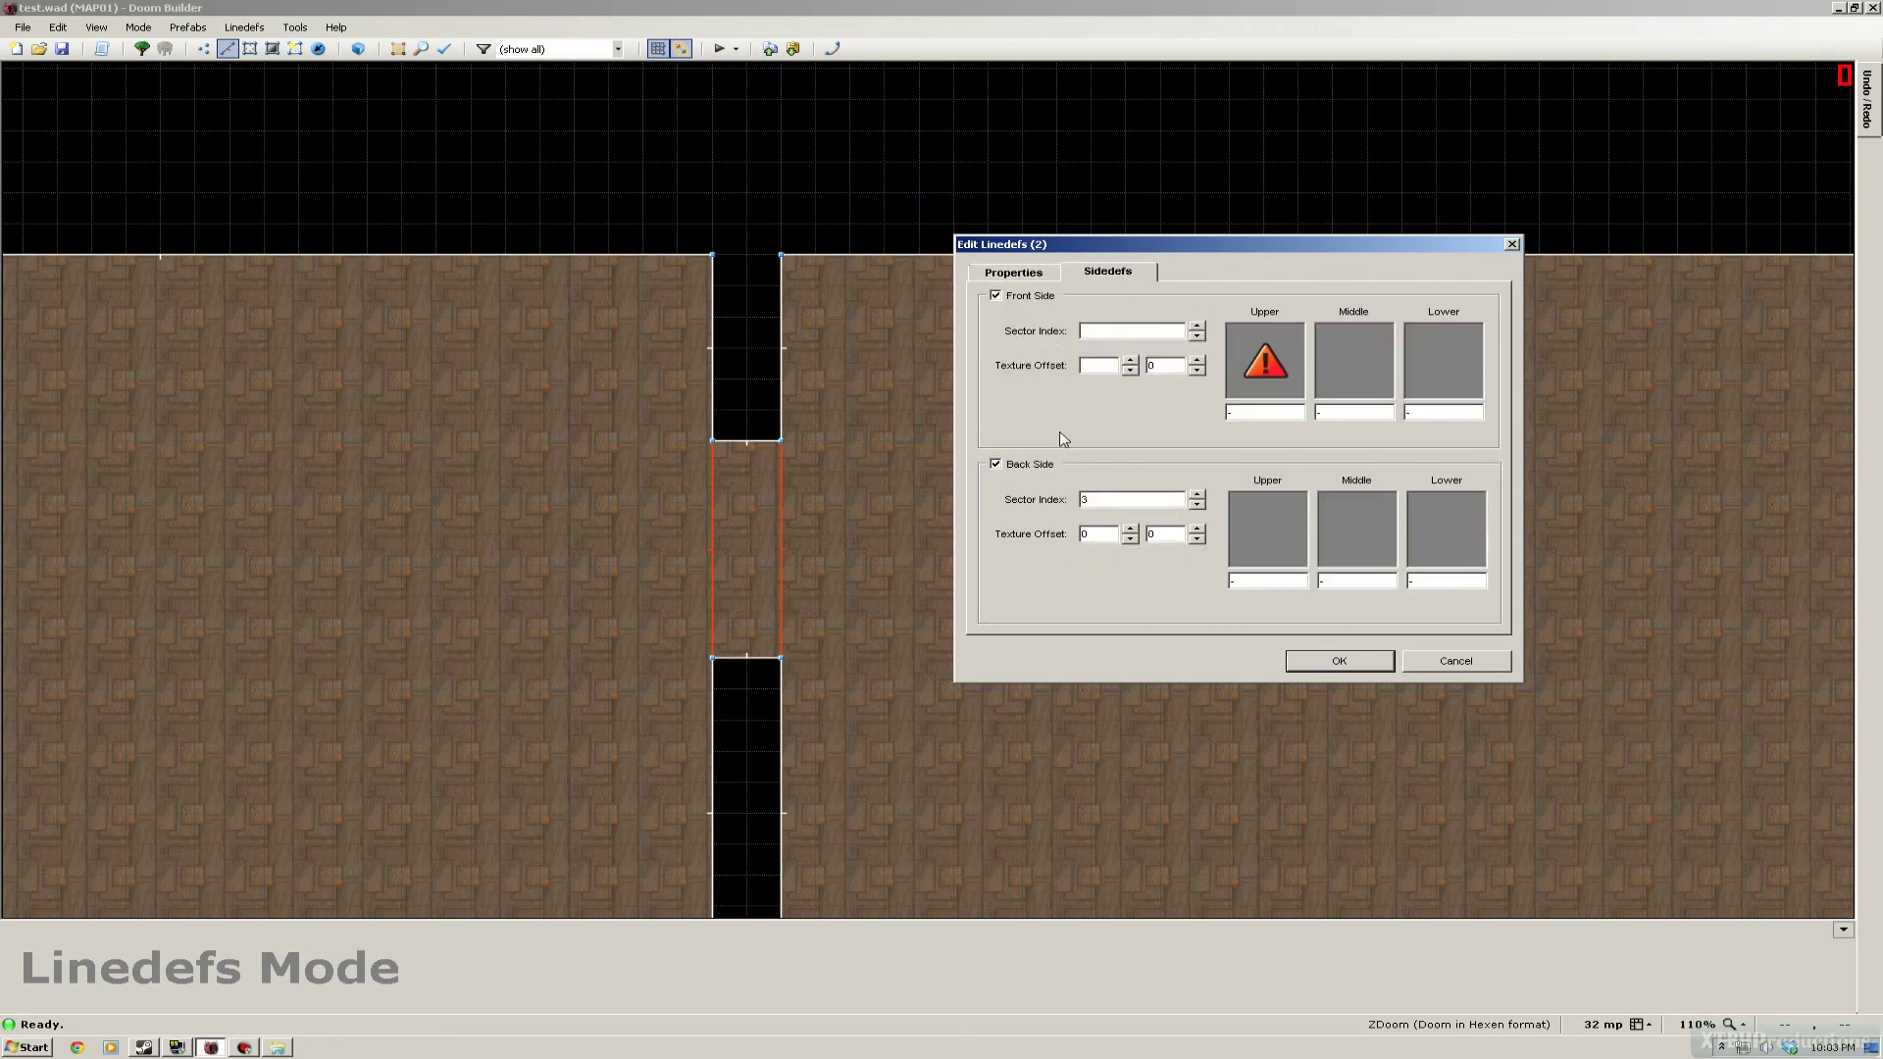
left_click(1265, 361)
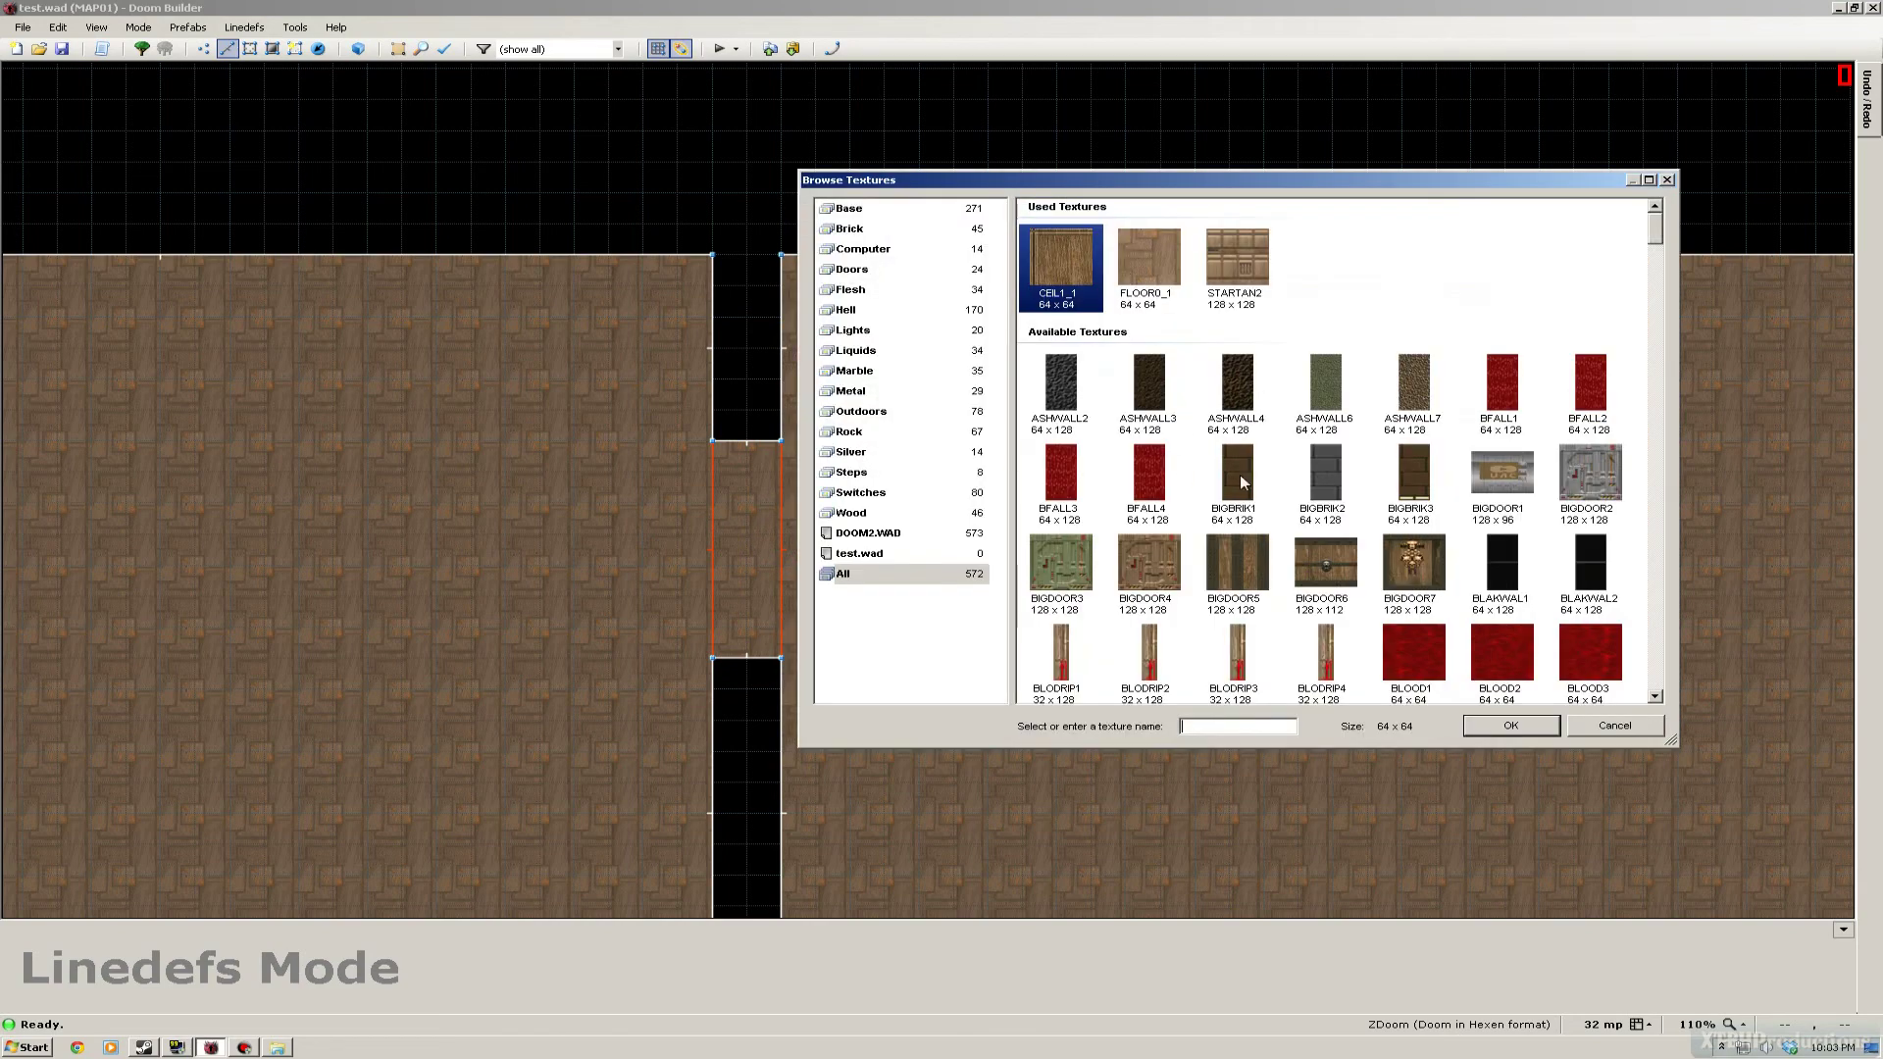
left_click(1260, 583)
left_click(1510, 718)
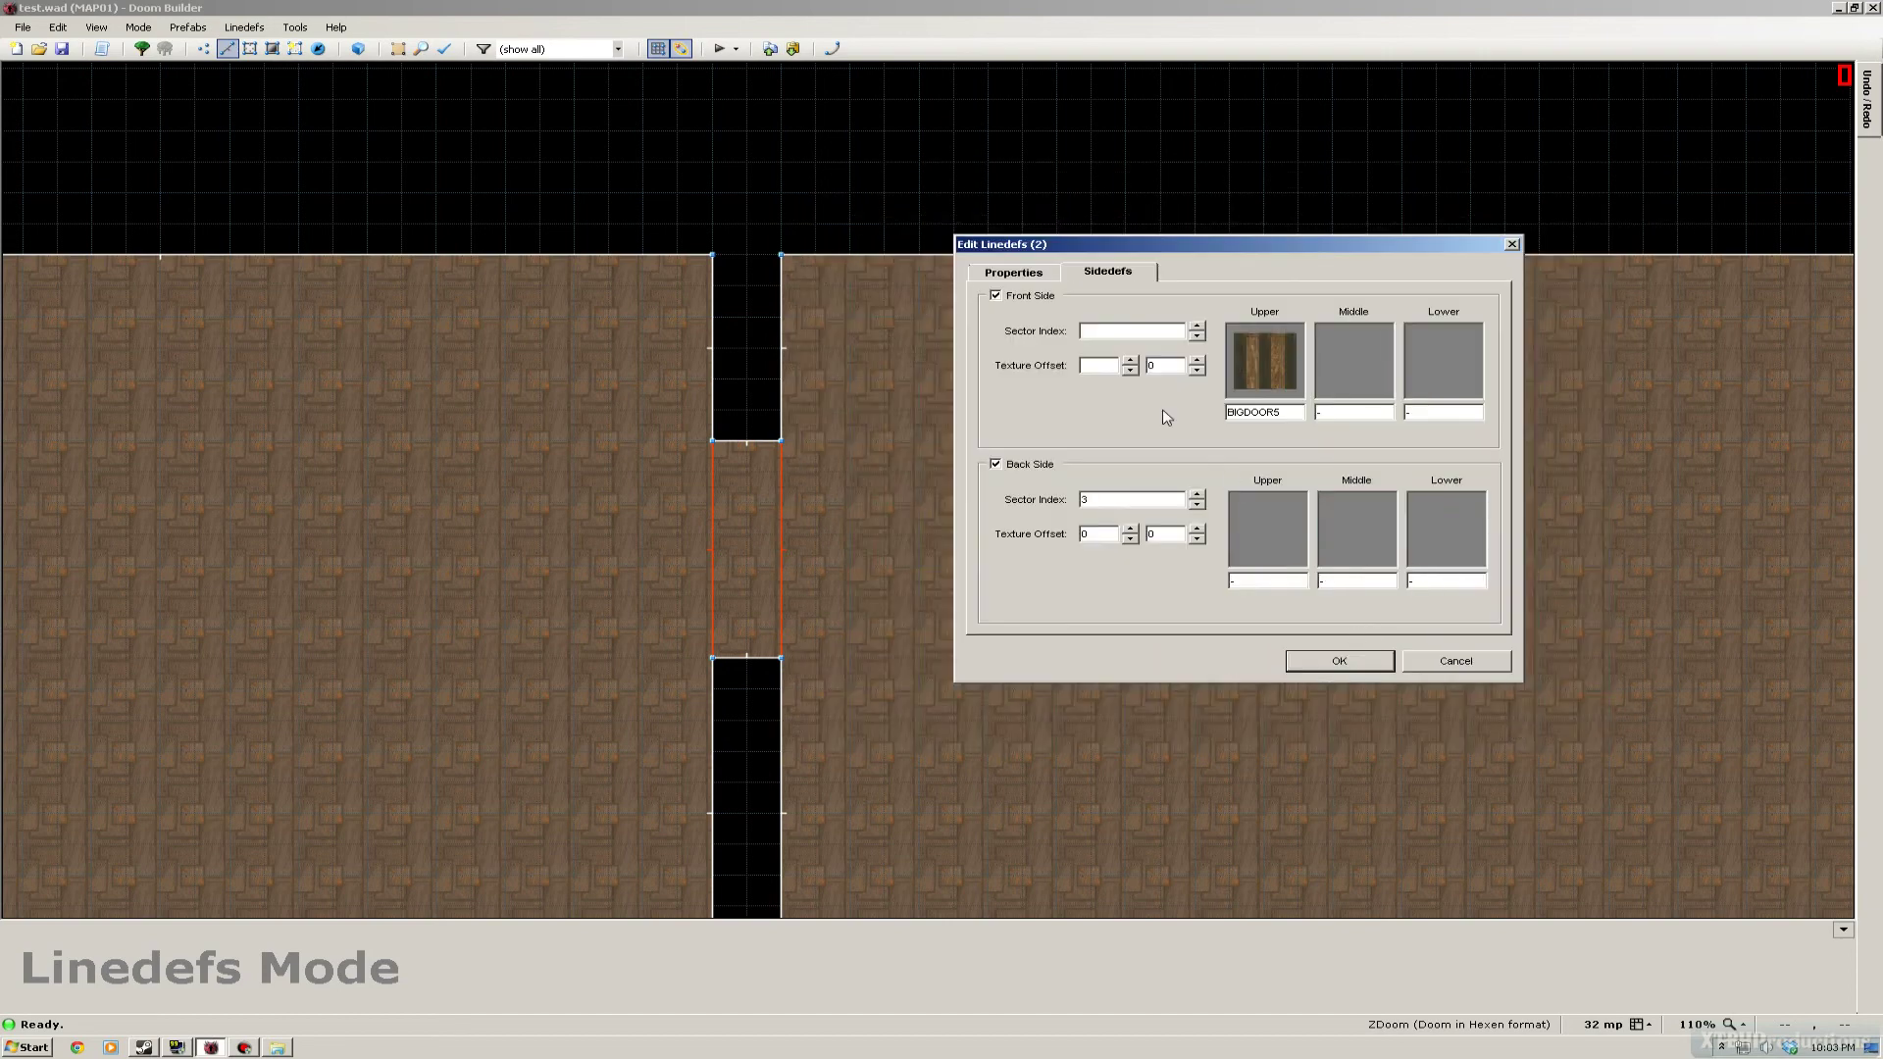
left_click(1038, 275)
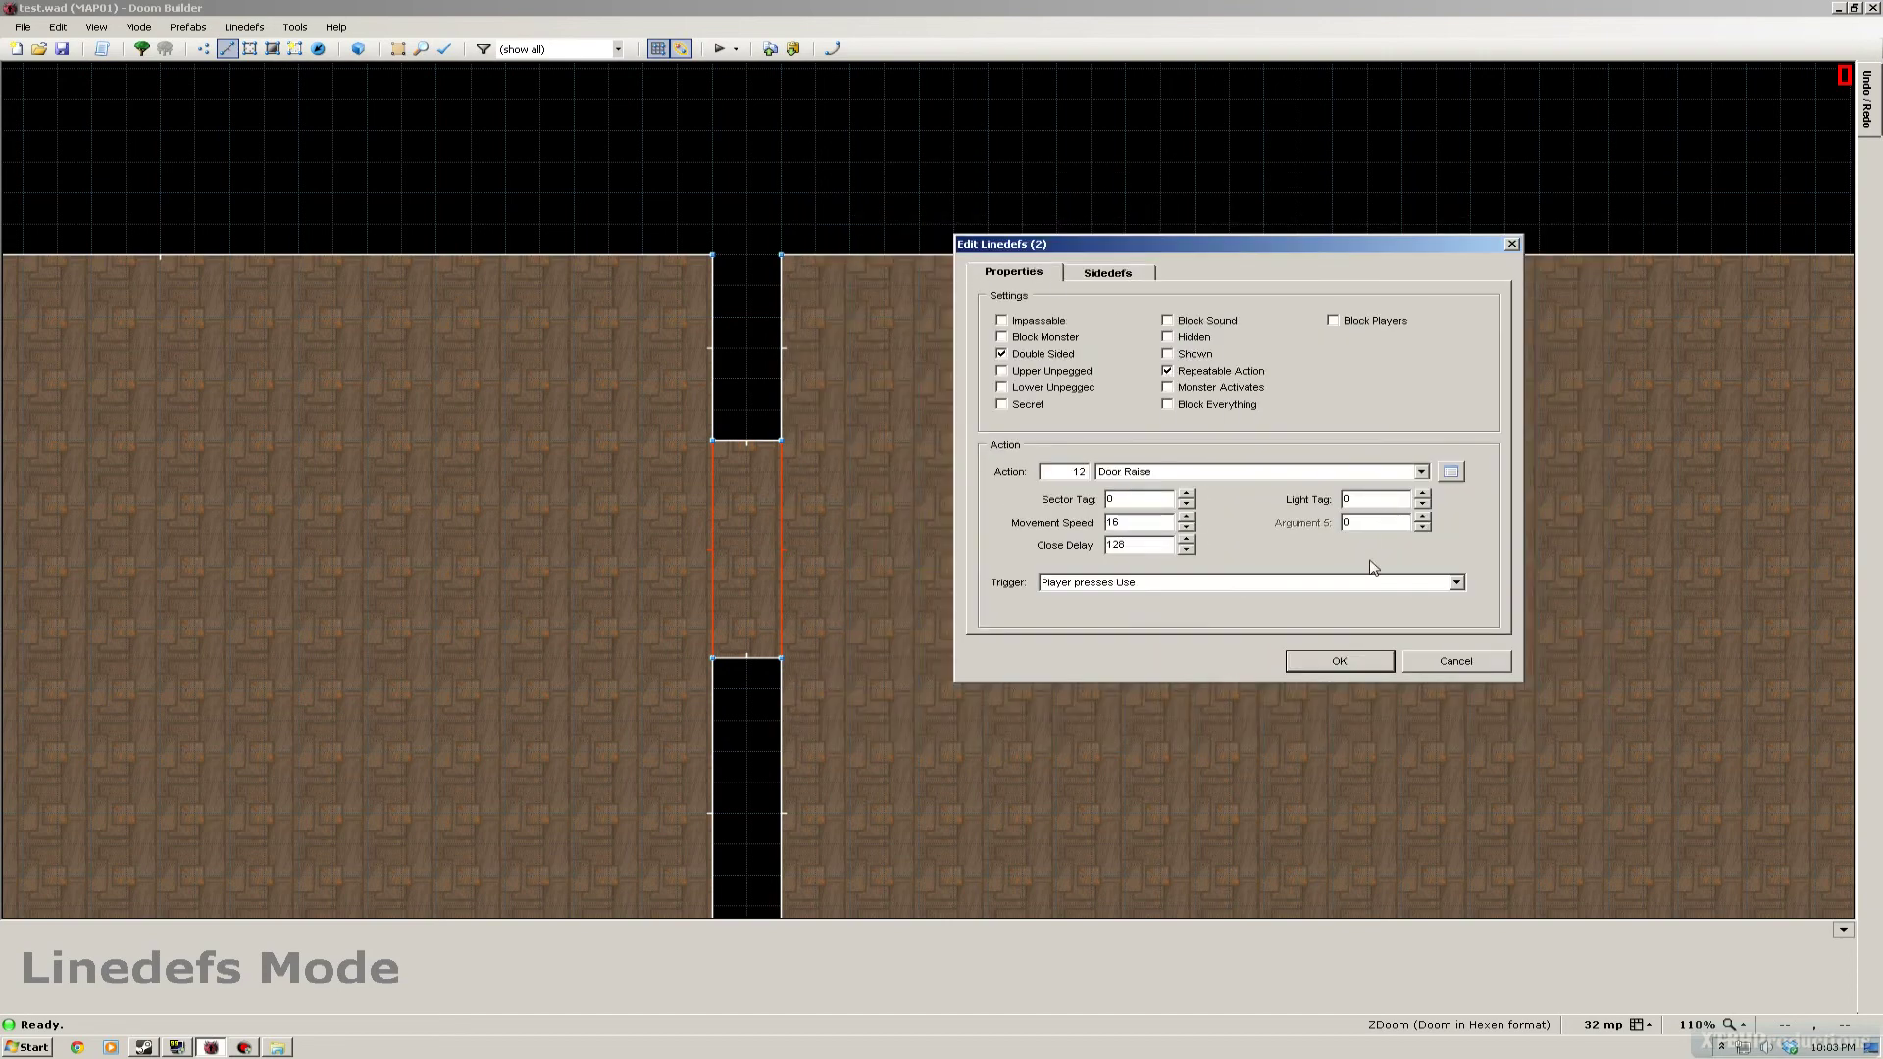
left_click(1338, 661)
- Add a Player 1 start in the lower part of the middle room and save the map
scroll(745, 524, "down", 5)
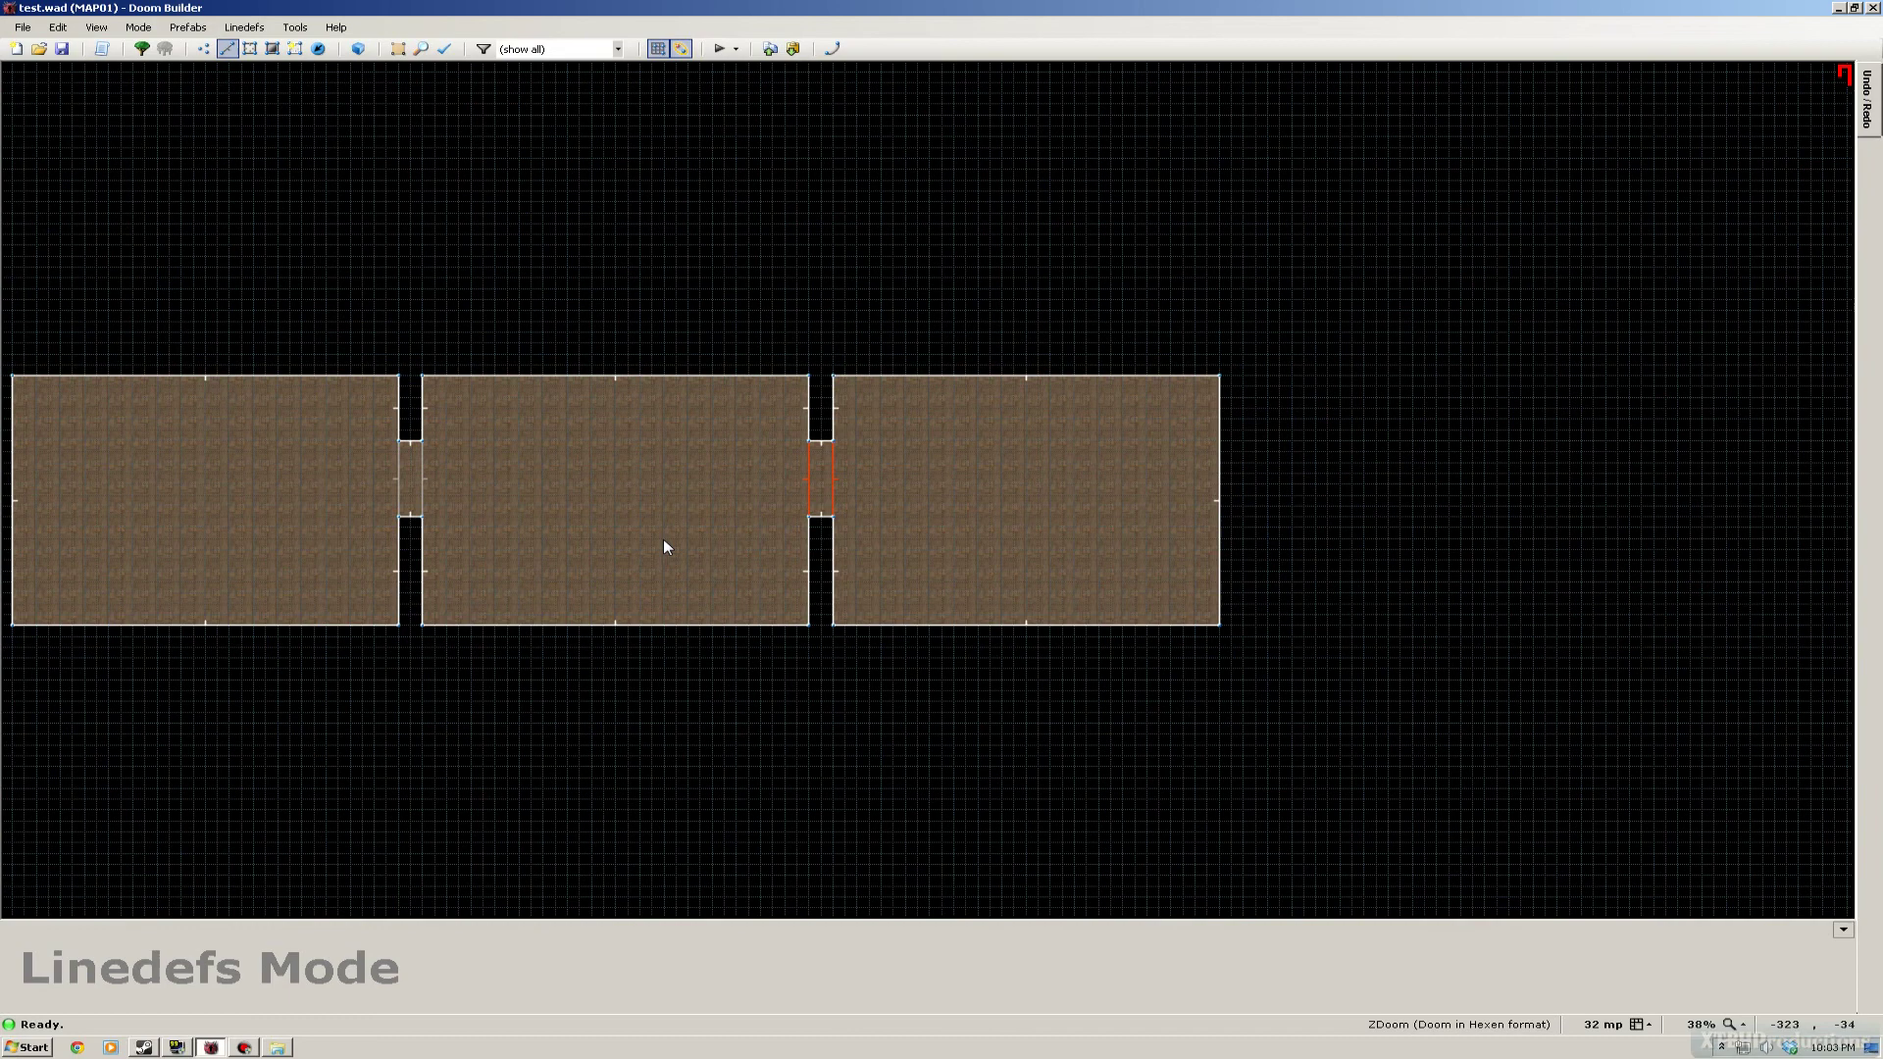
scroll(662, 538, "up", 1)
key("t")
key("Insert")
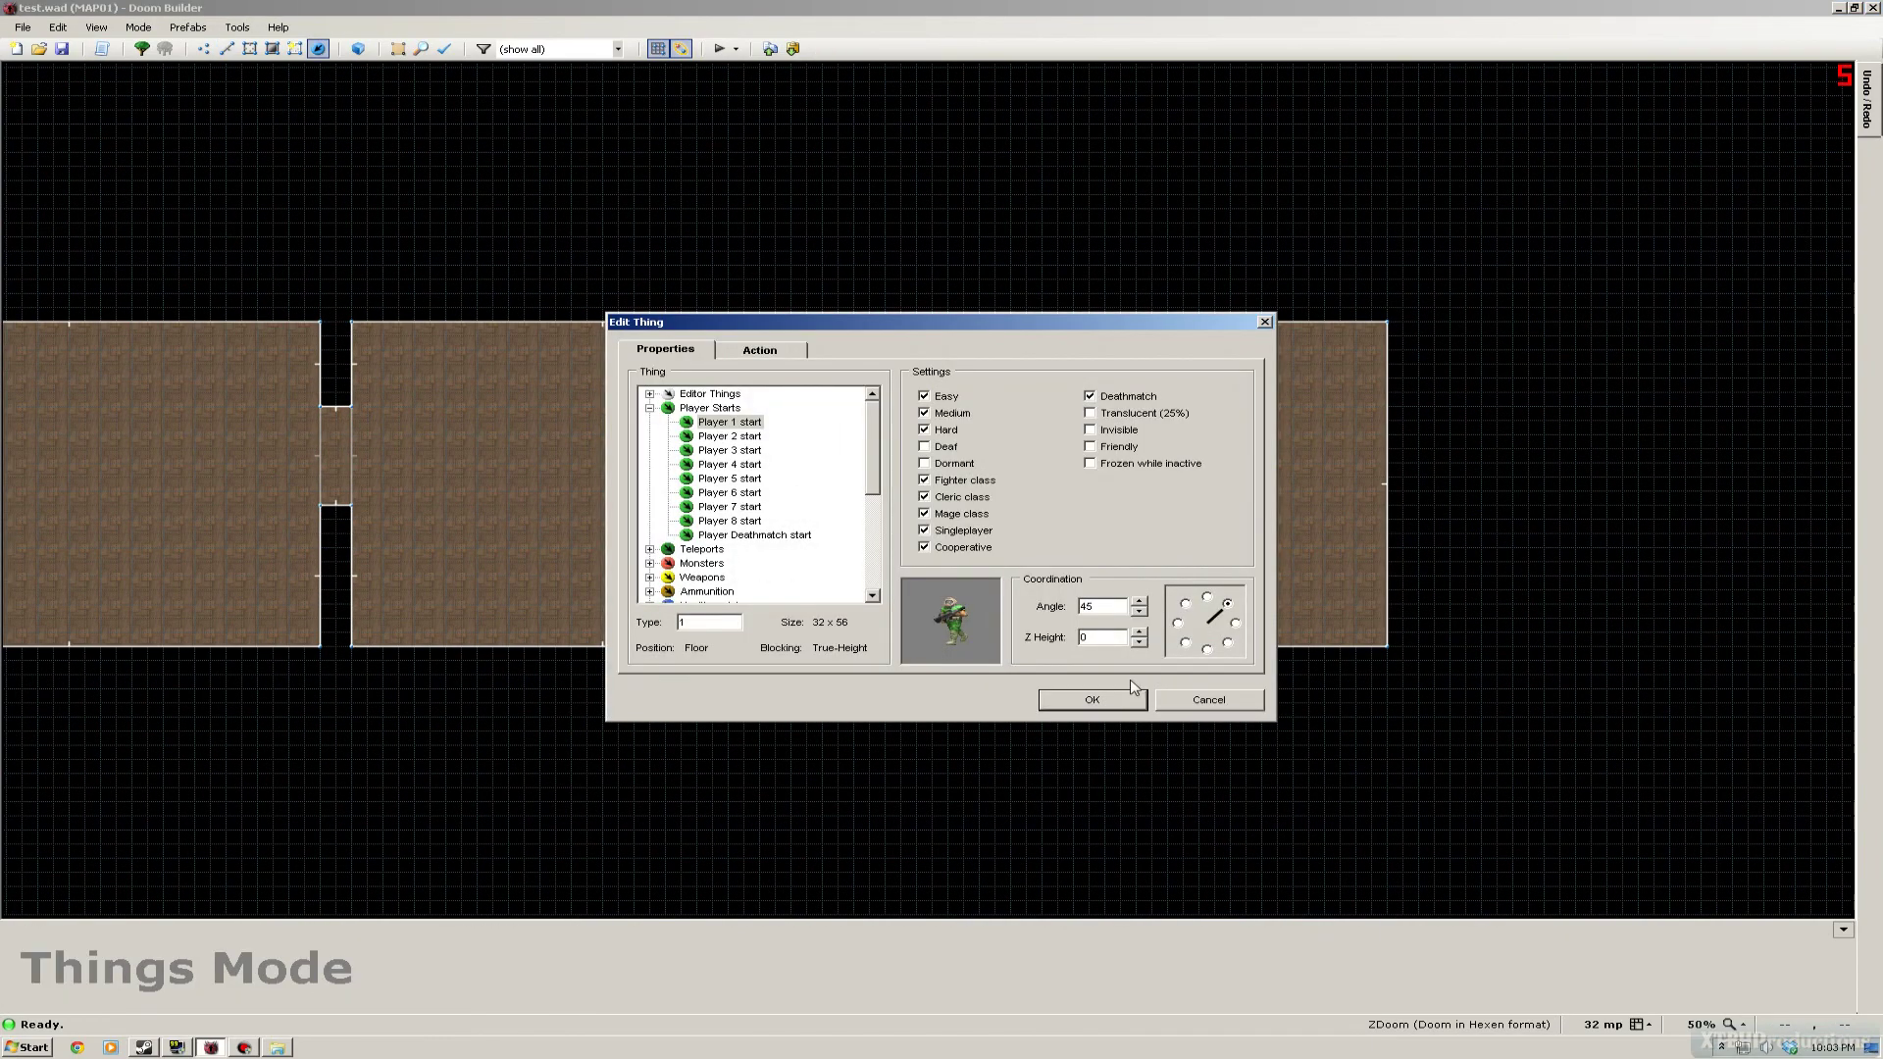
left_click(1126, 699)
left_click(61, 48)
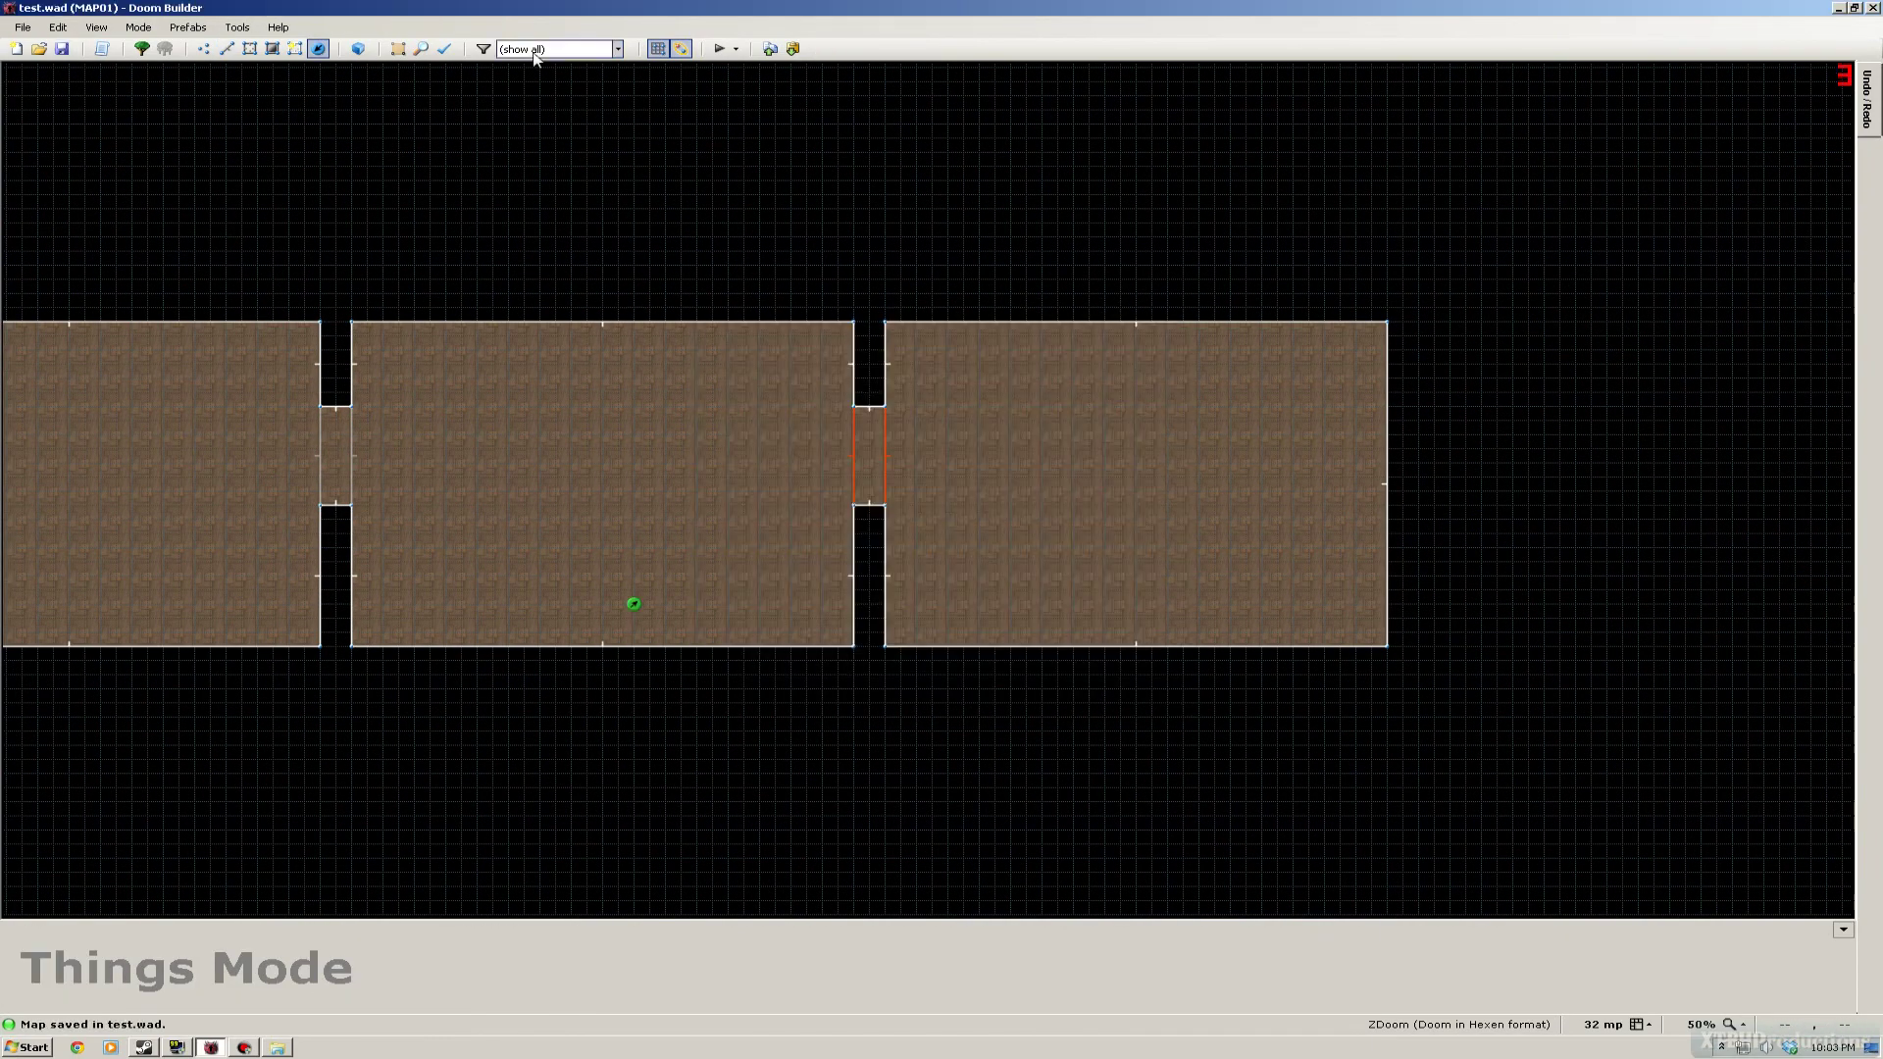
- Test the map in the game, walk to the textured door of the middle room and open it
left_click(719, 48)
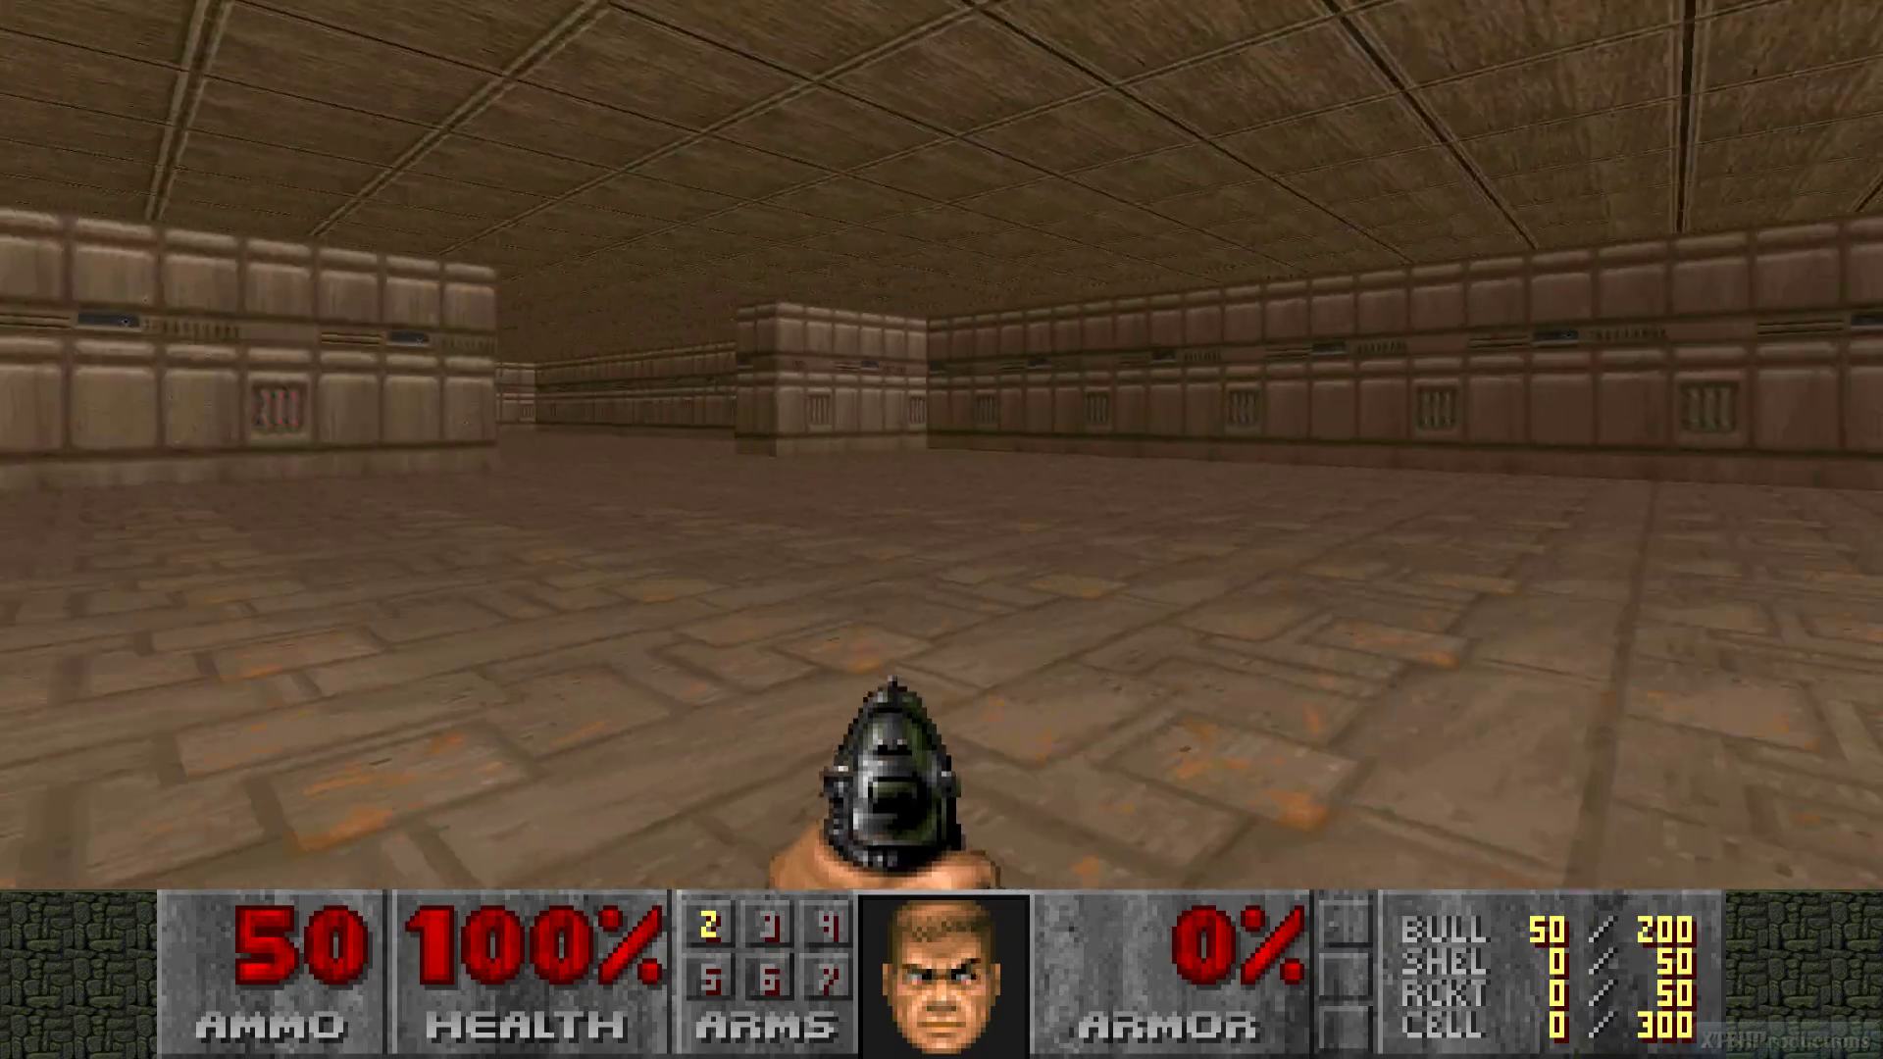
key("w")
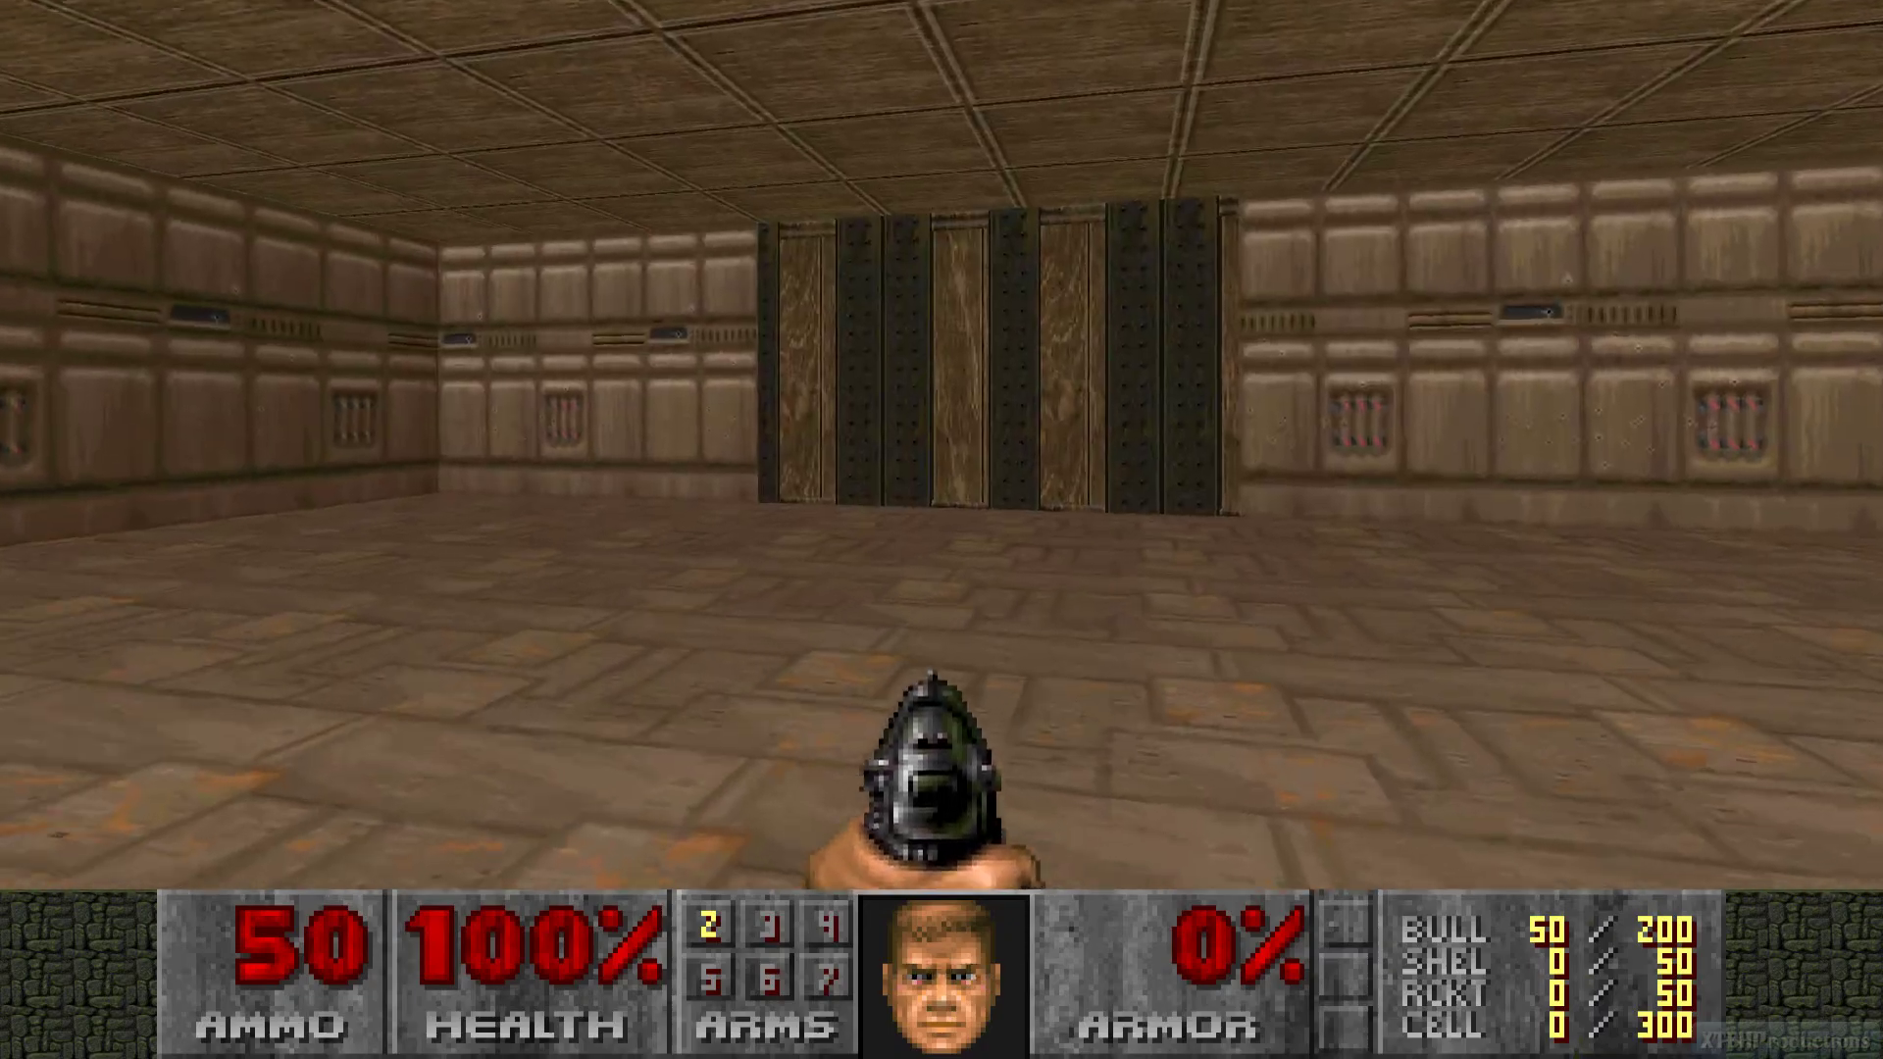
key("Up")
key("Right")
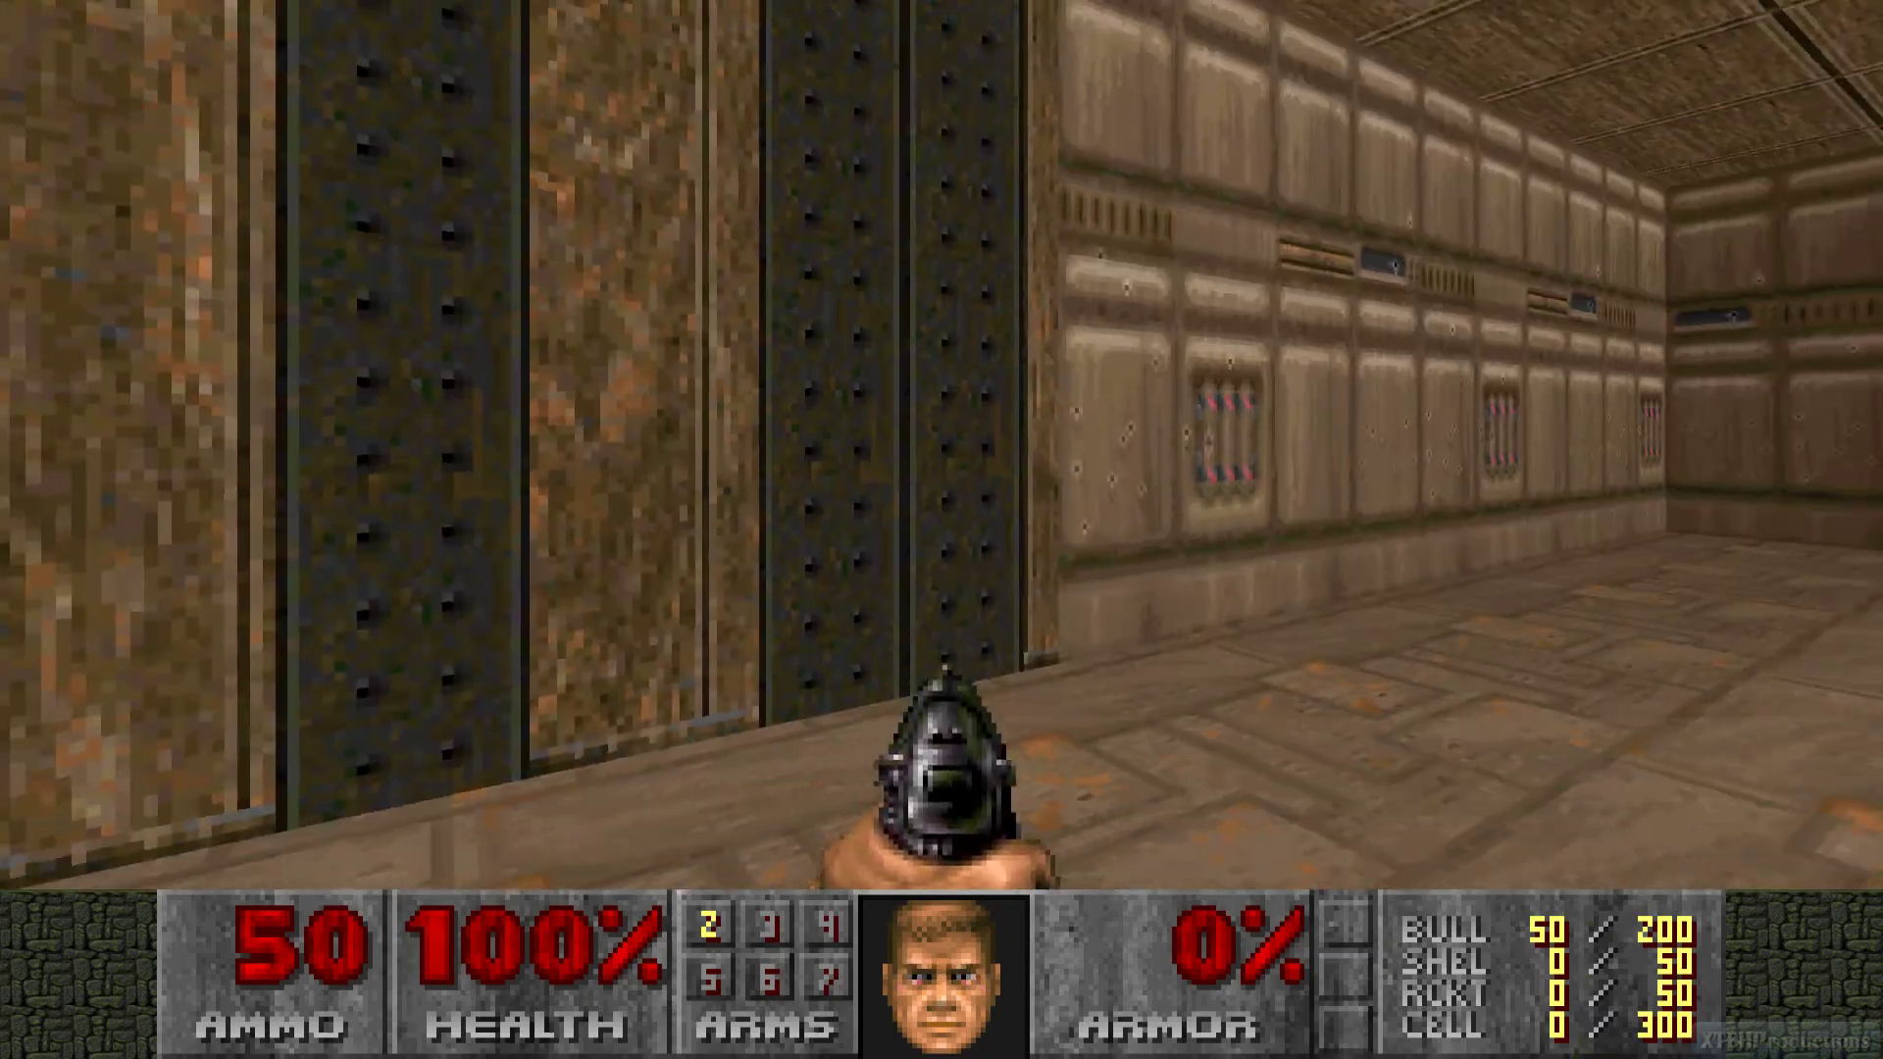
key("Left")
key("Up")
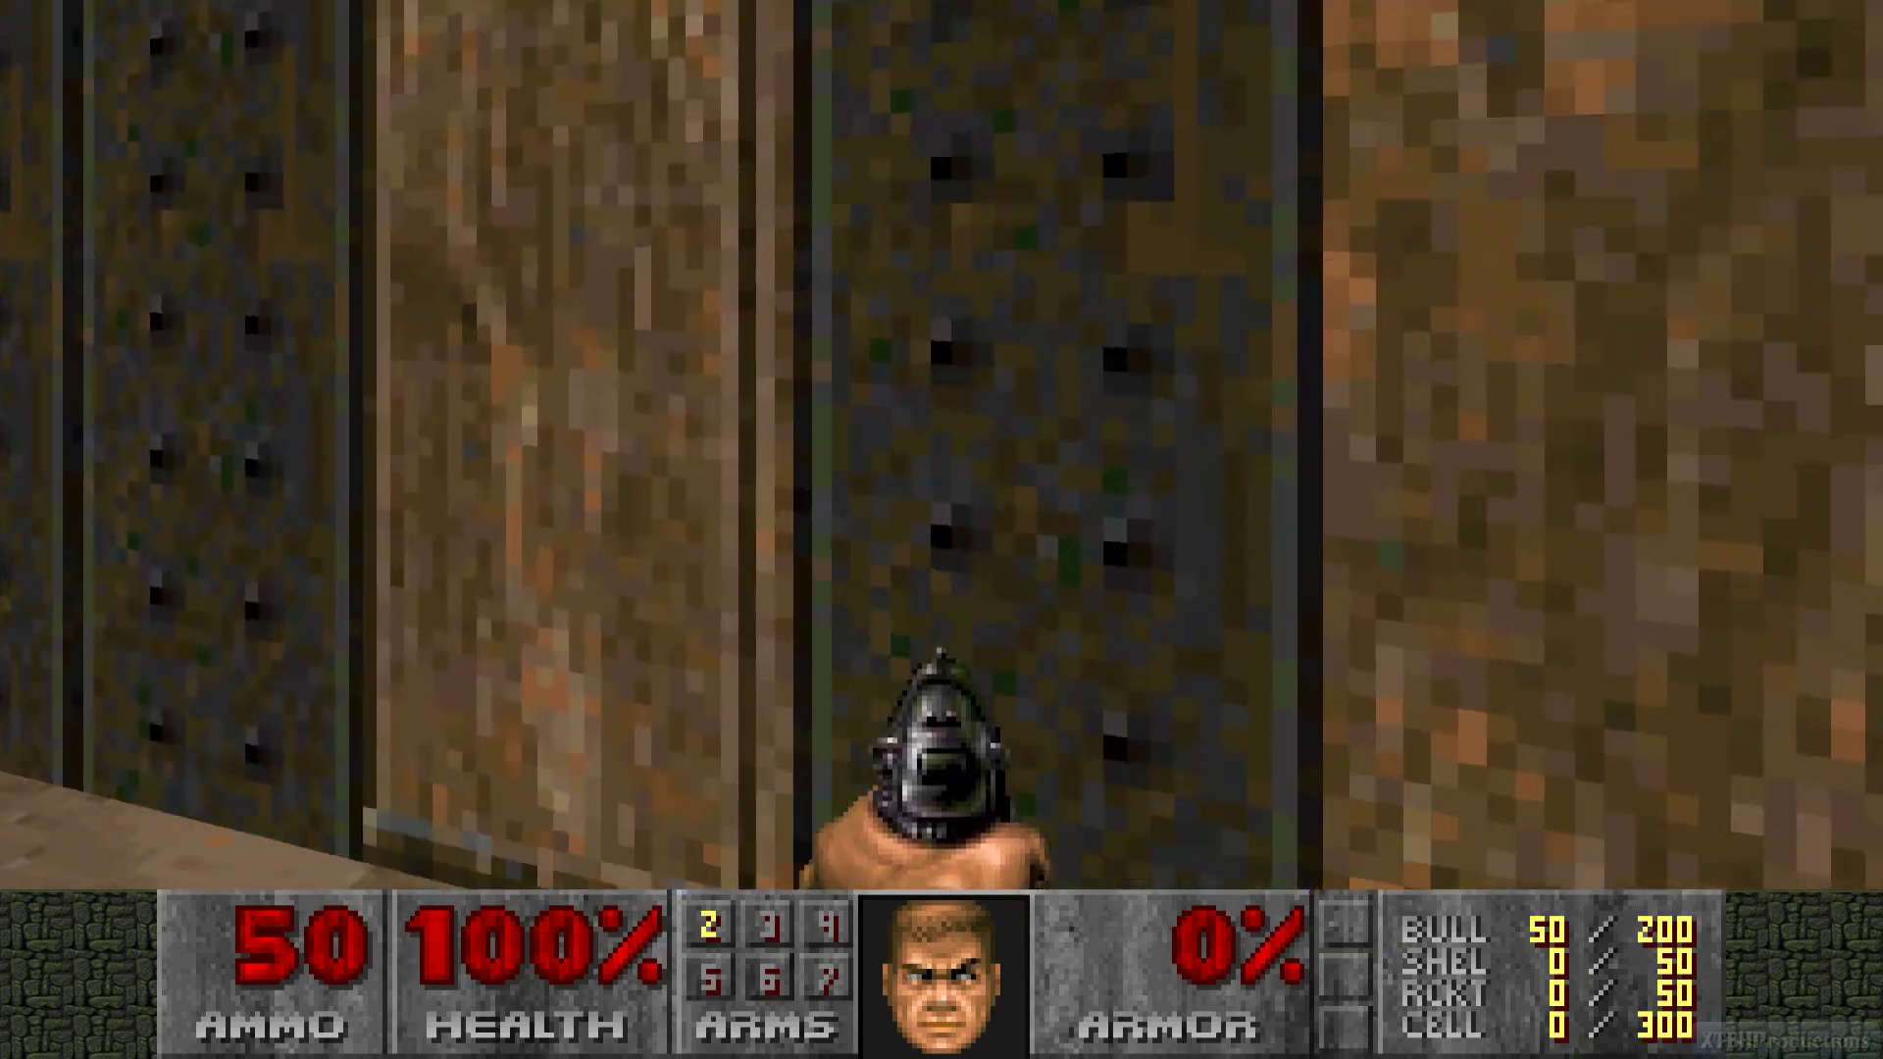
key("s")
key("w")
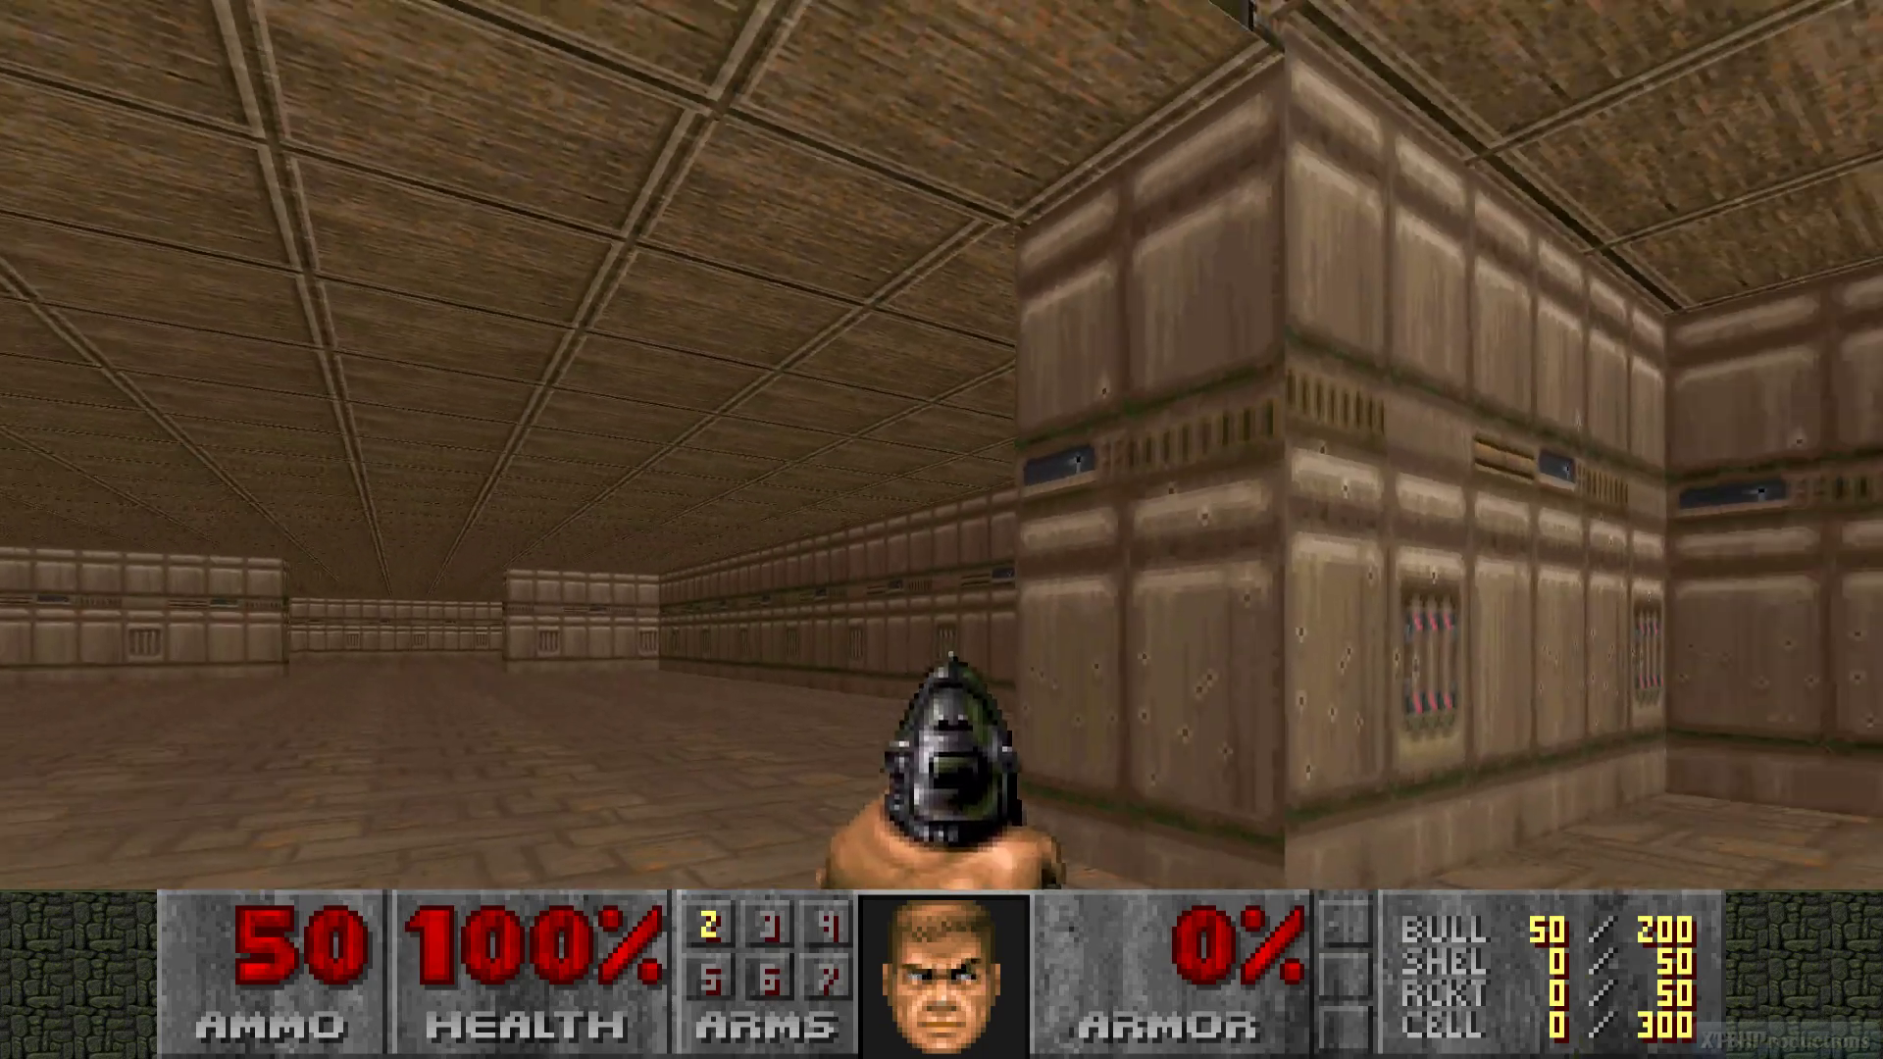
- Examine the doorway's side walls while the door opens and closes, and quit the test game
key("a")
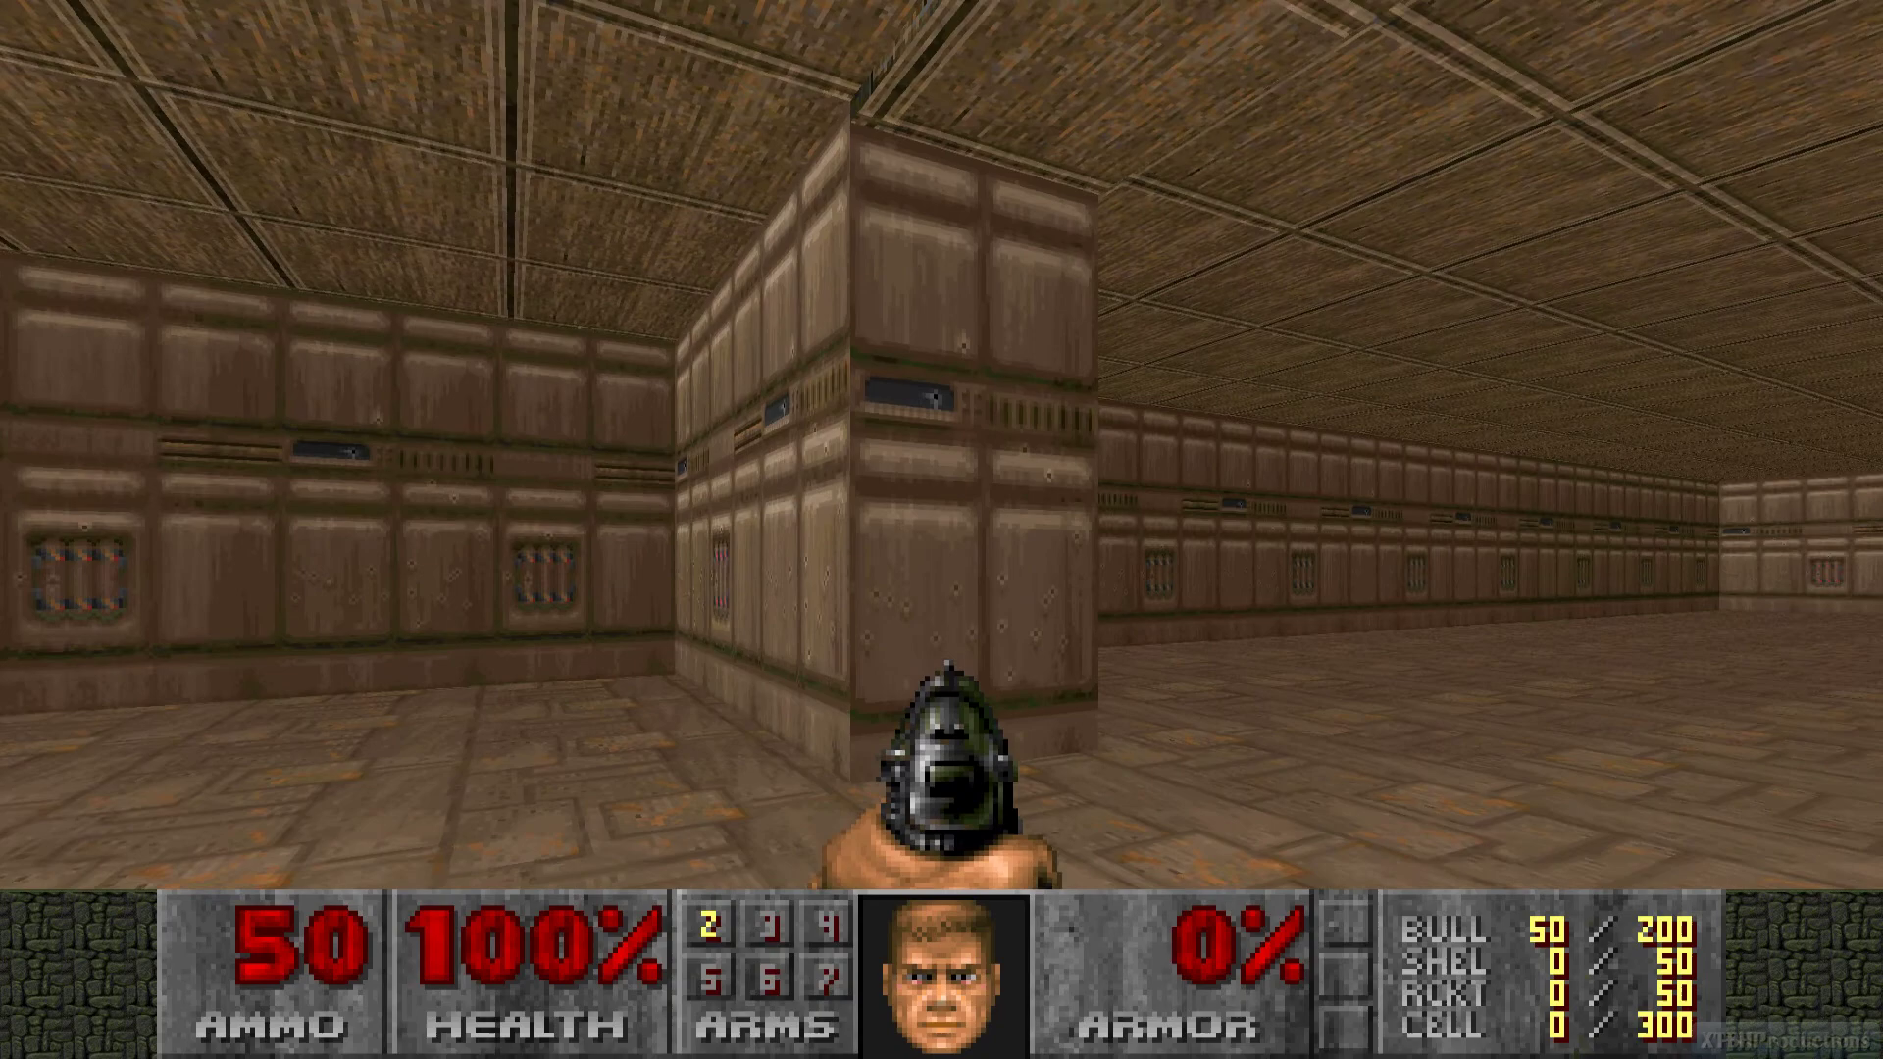
key("Up")
key("ctrl")
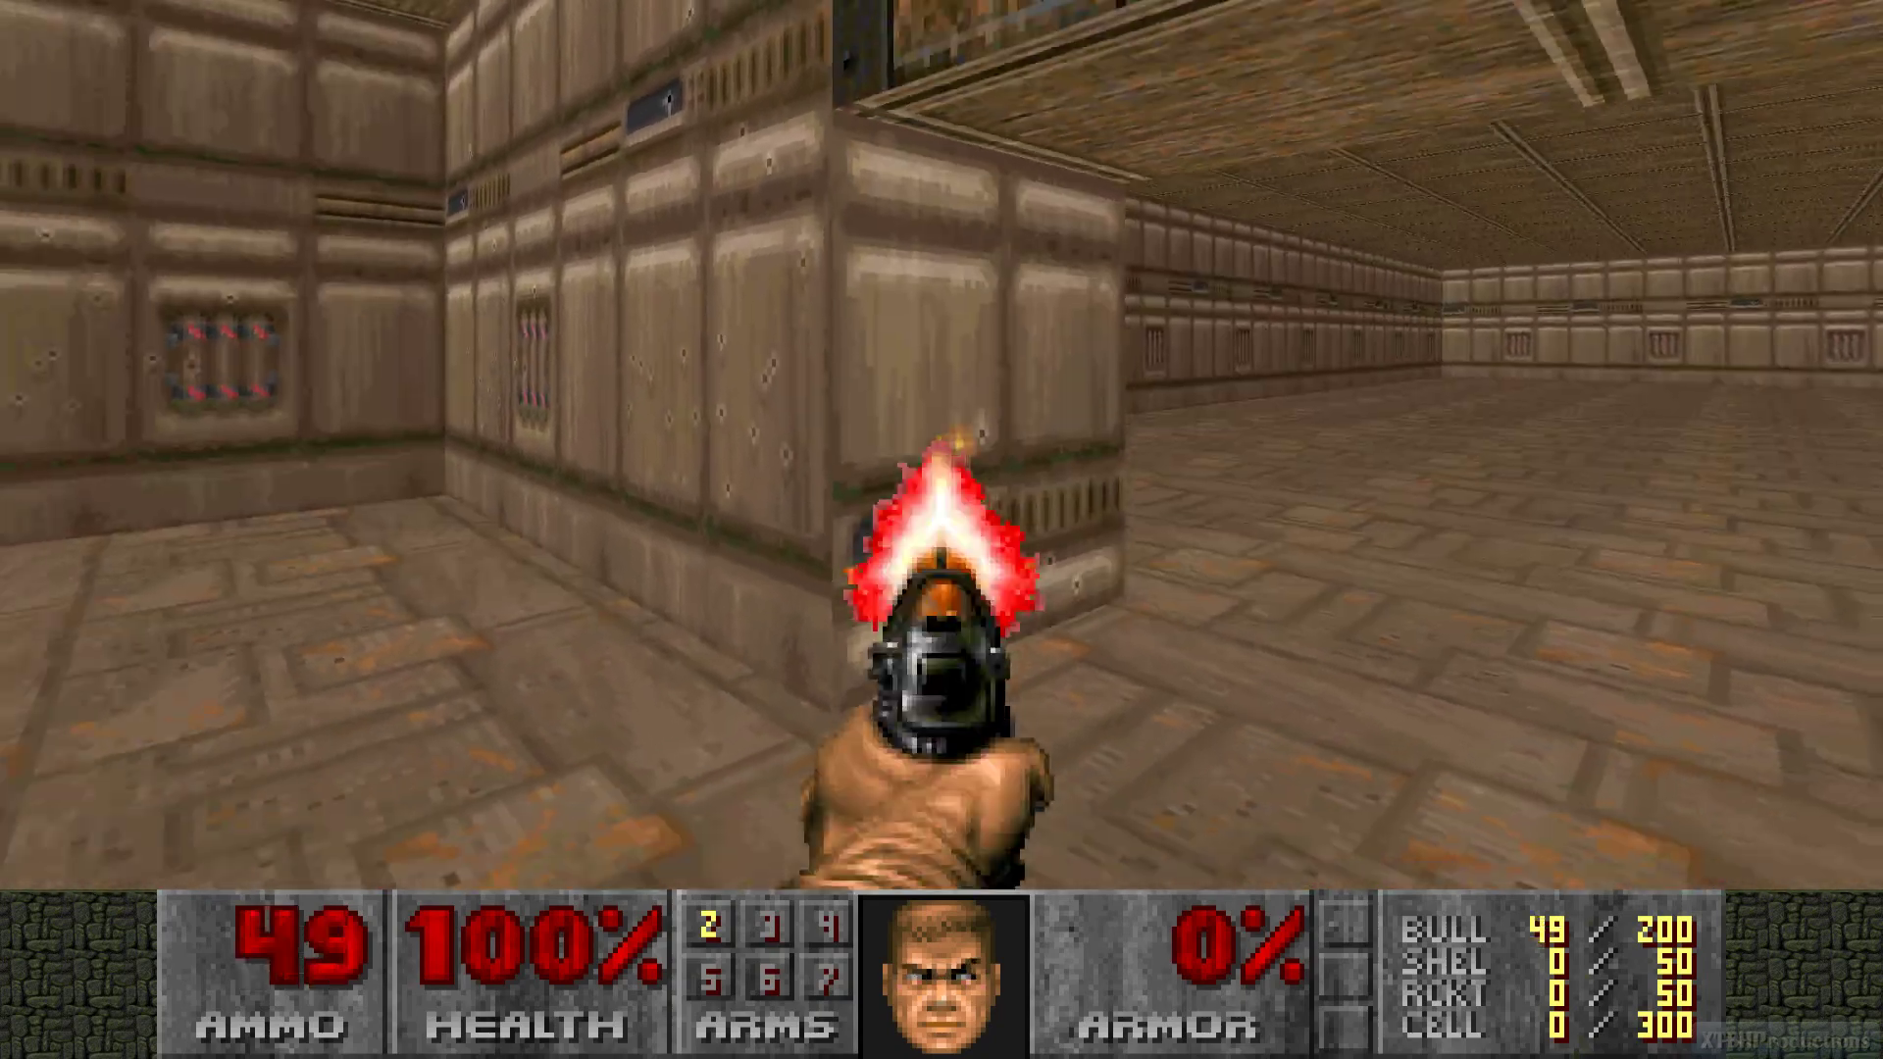
key("Right")
key("ctrl")
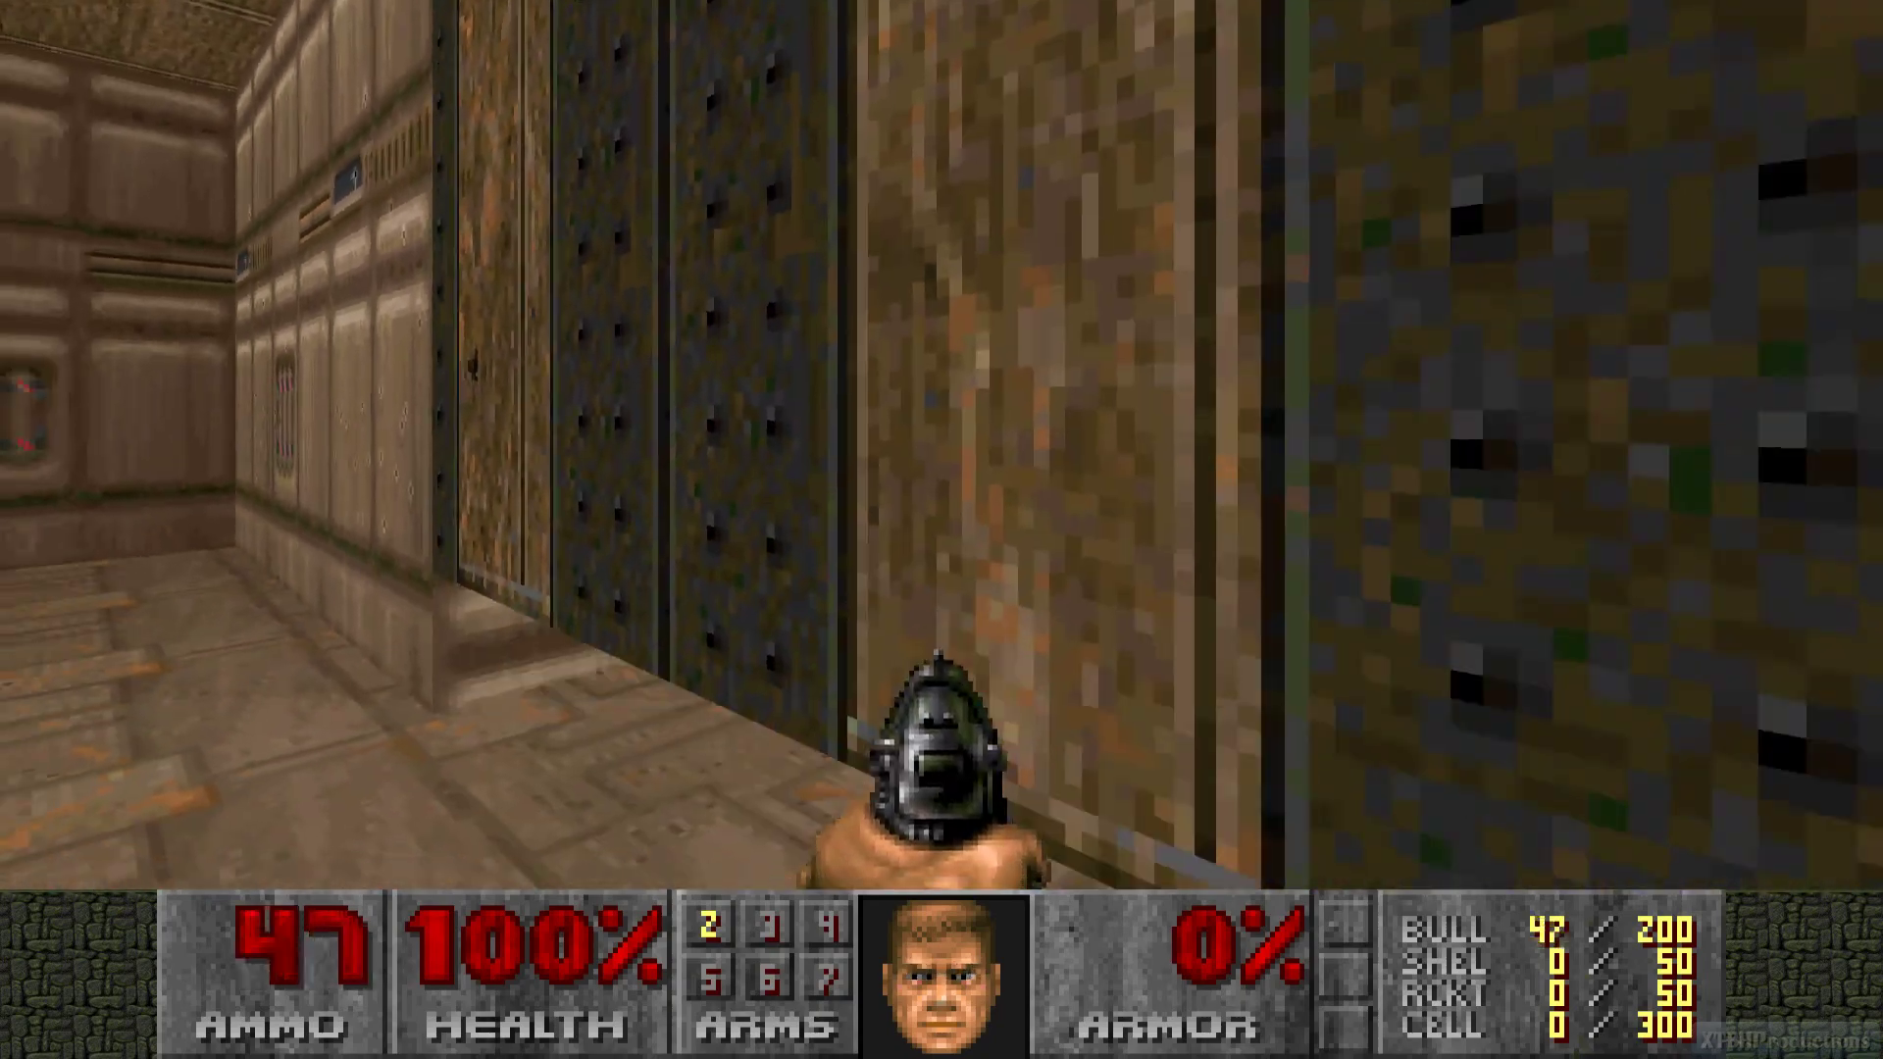
key("Left")
key("Escape")
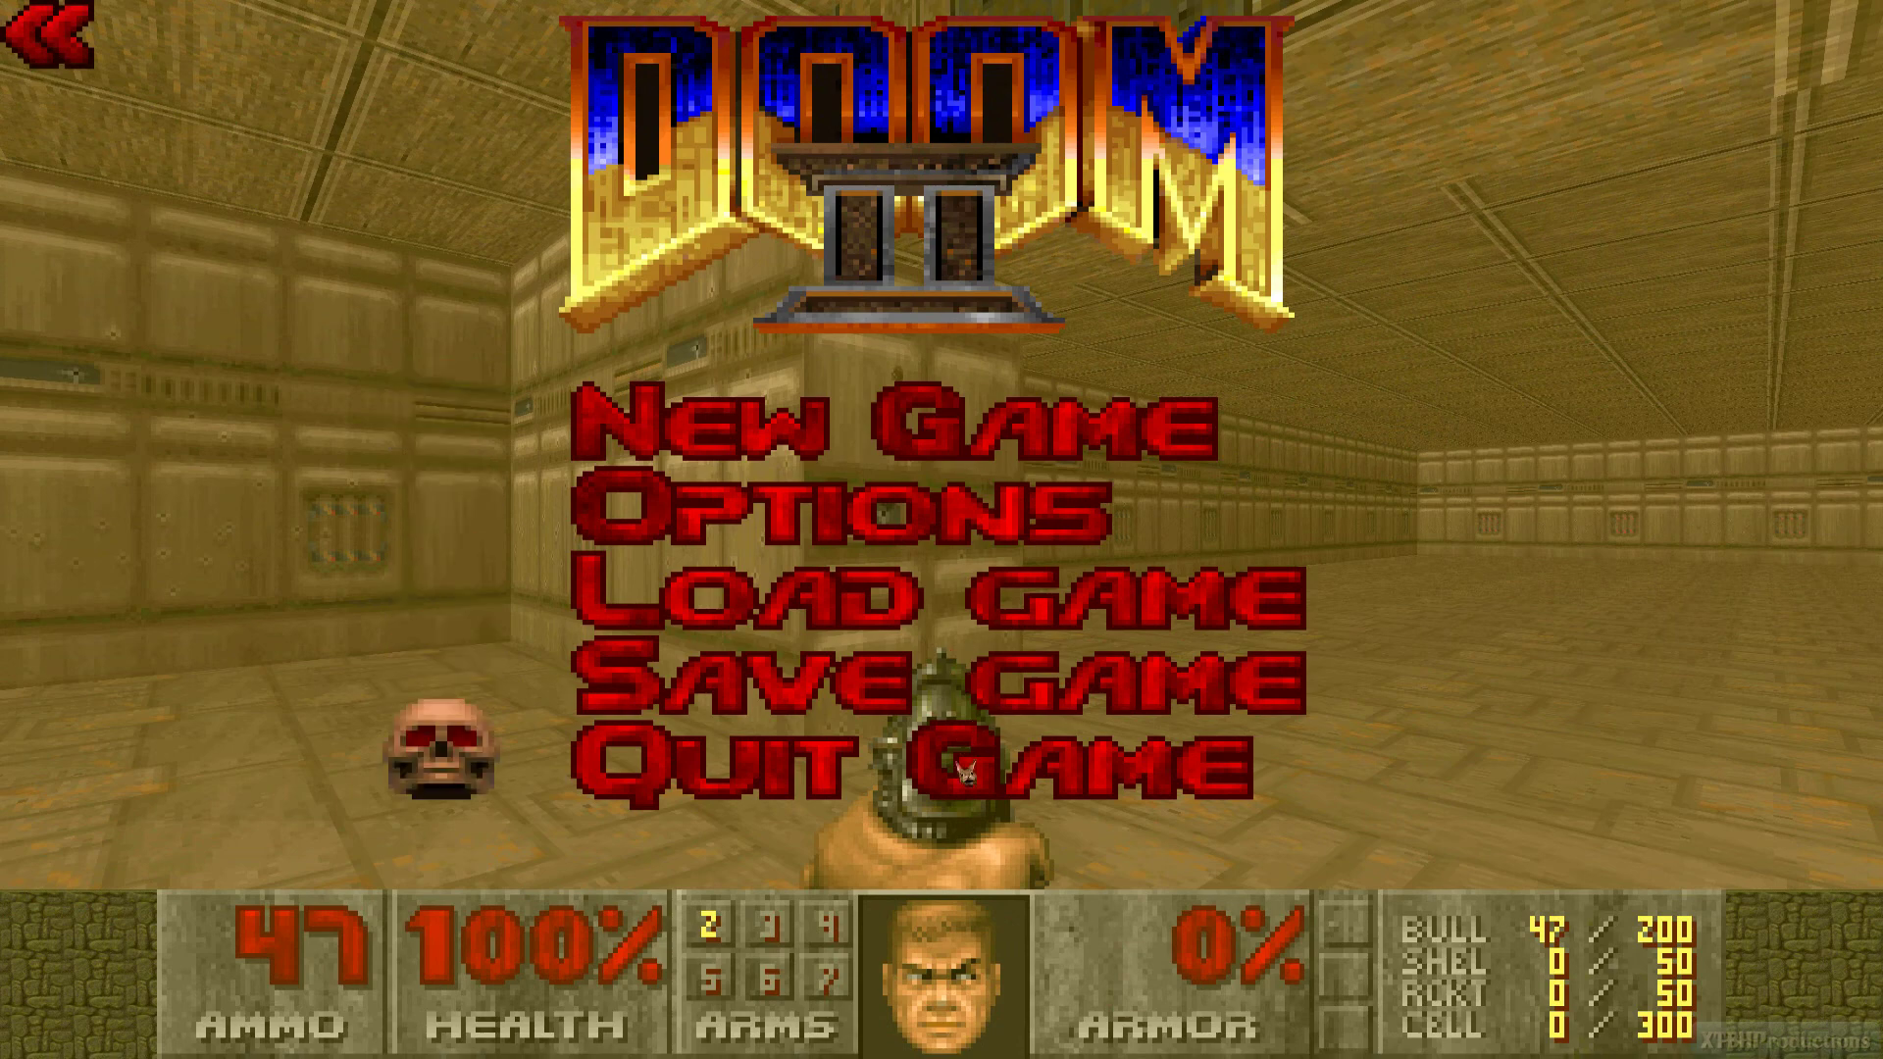
left_click(966, 775)
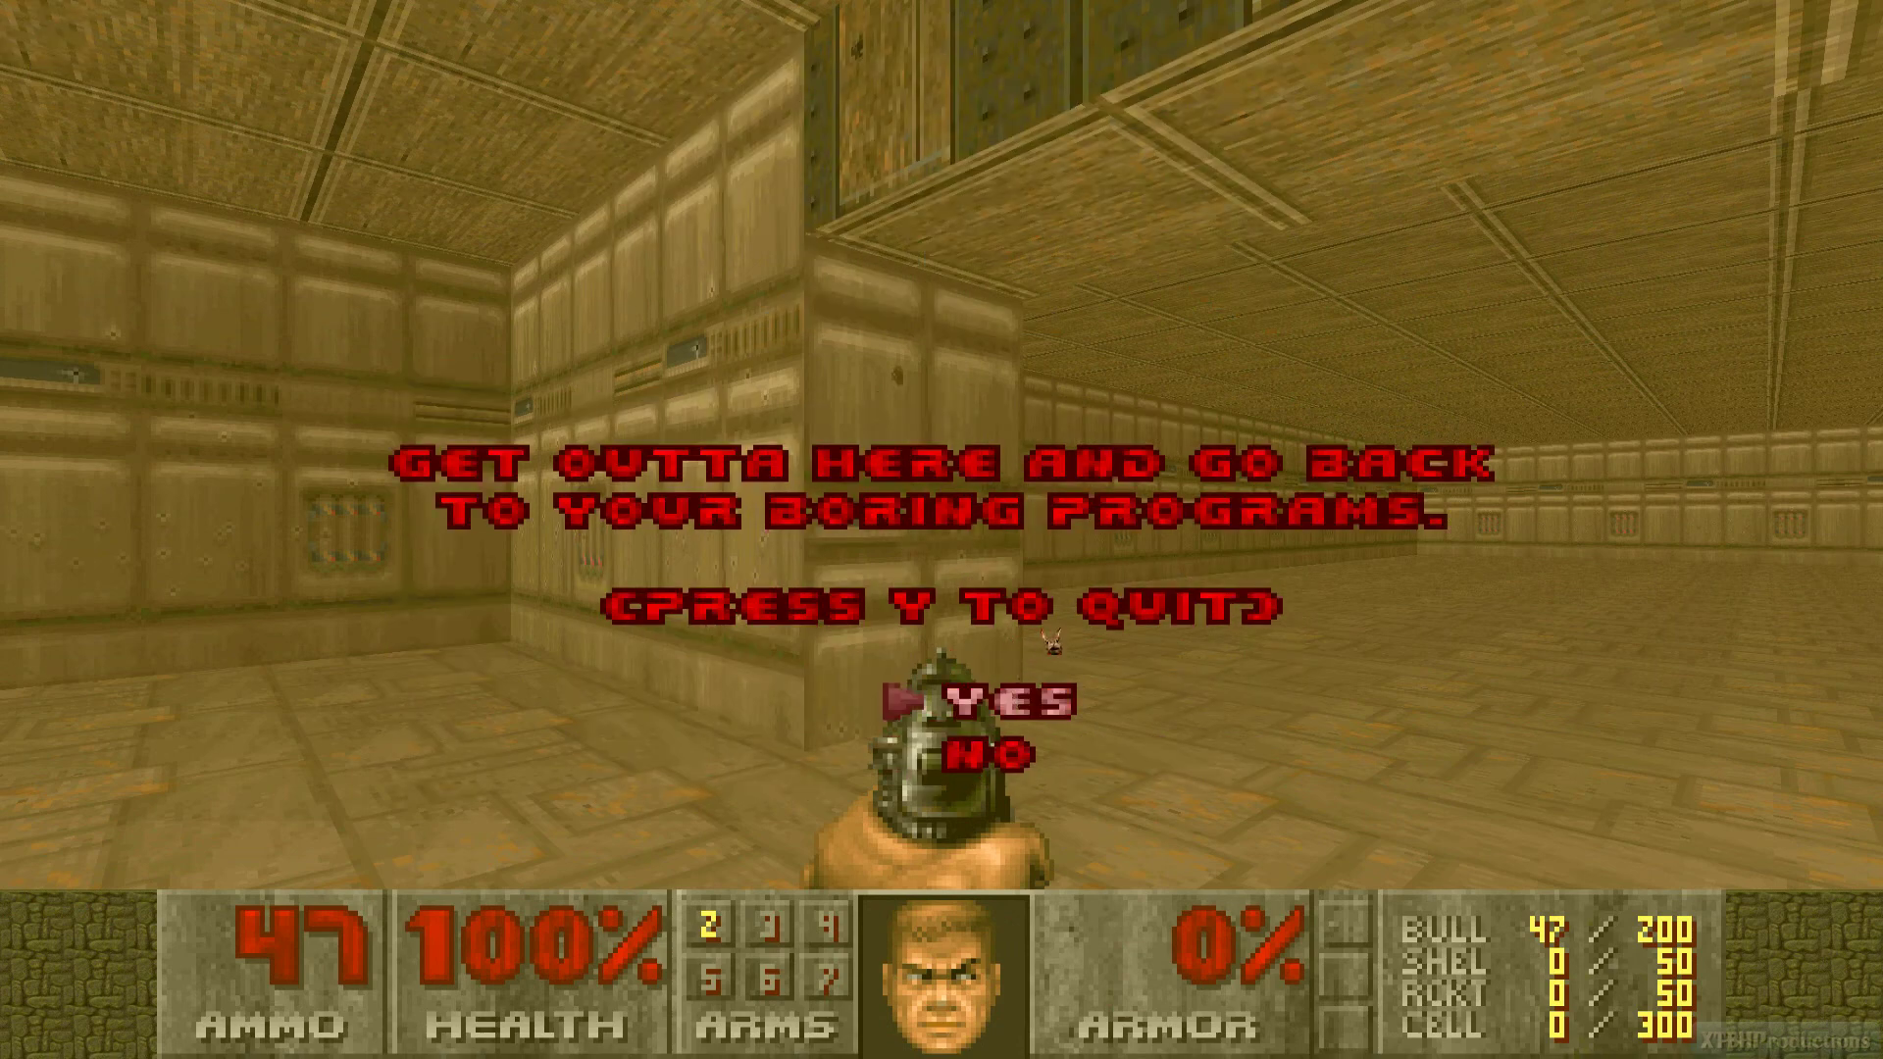
key("y")
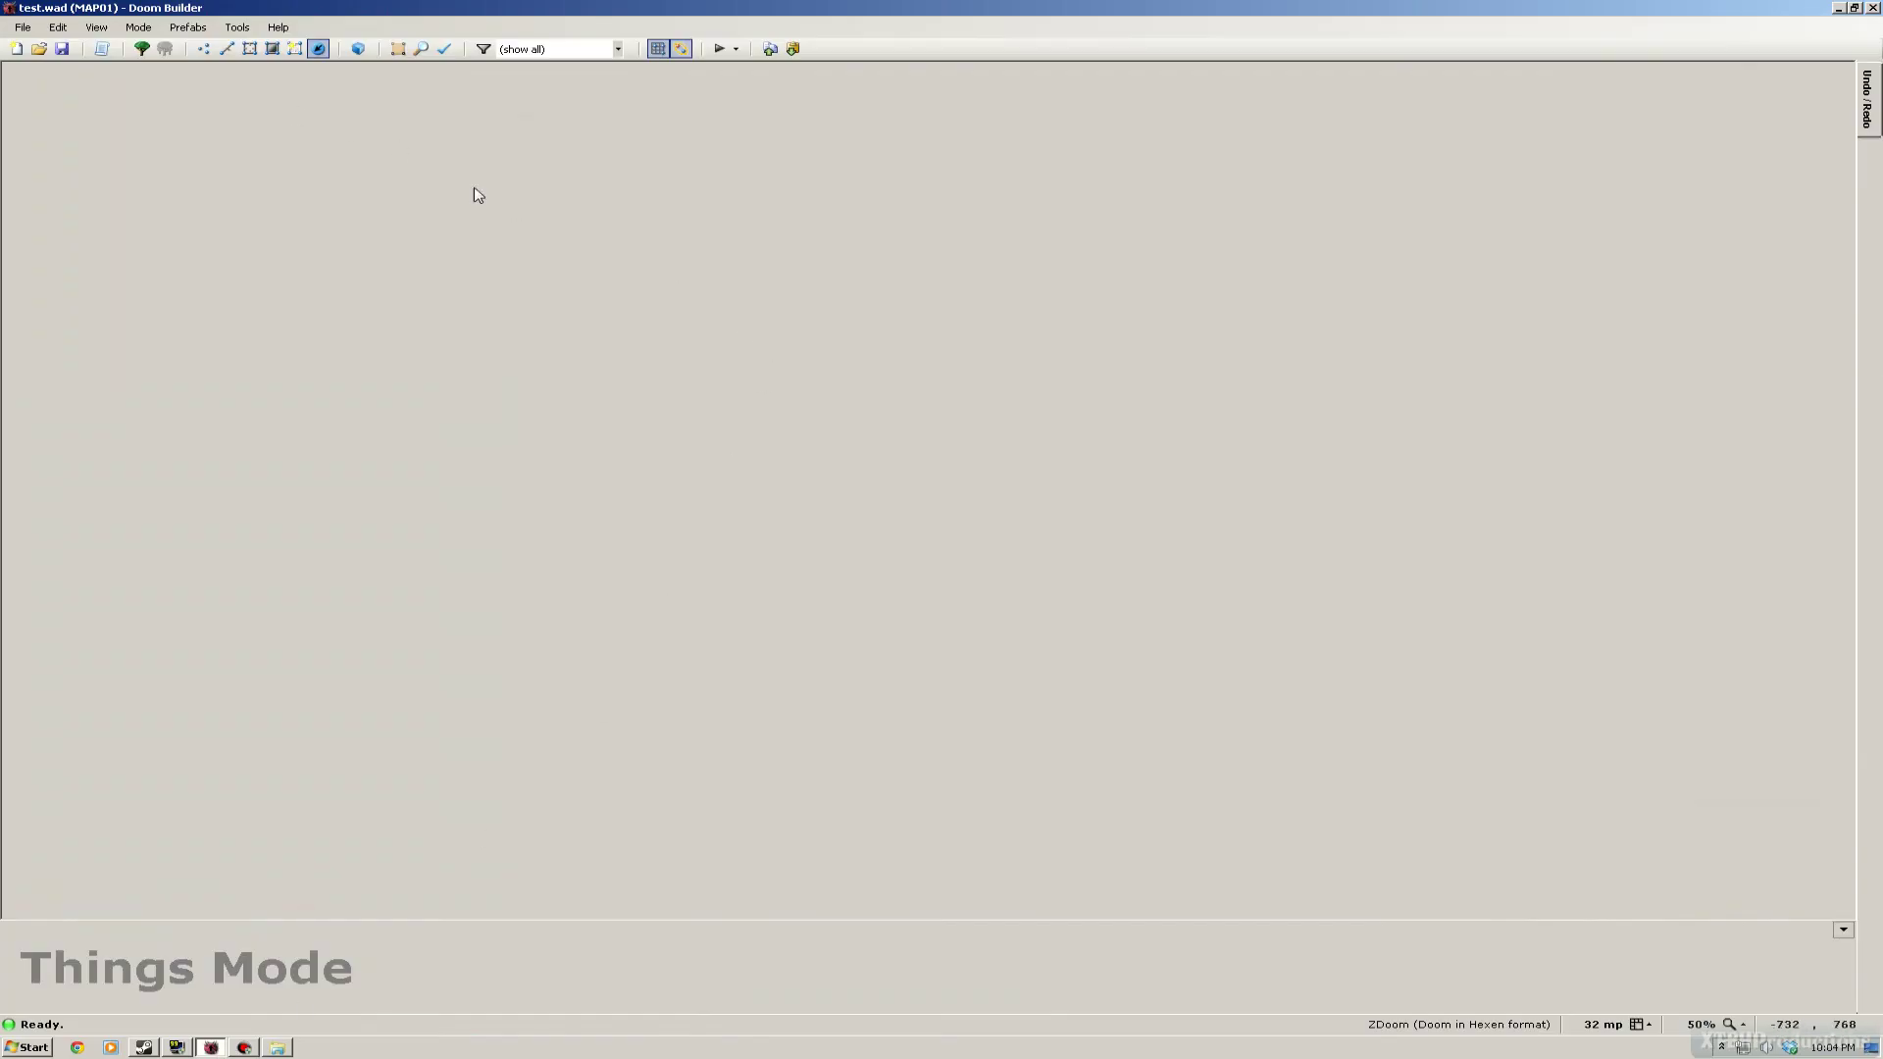
- Save the map and reopen MAP01 from test.wad with the ZDoom (Doom in Hexen format) configuration
left_click(62, 48)
left_click(38, 48)
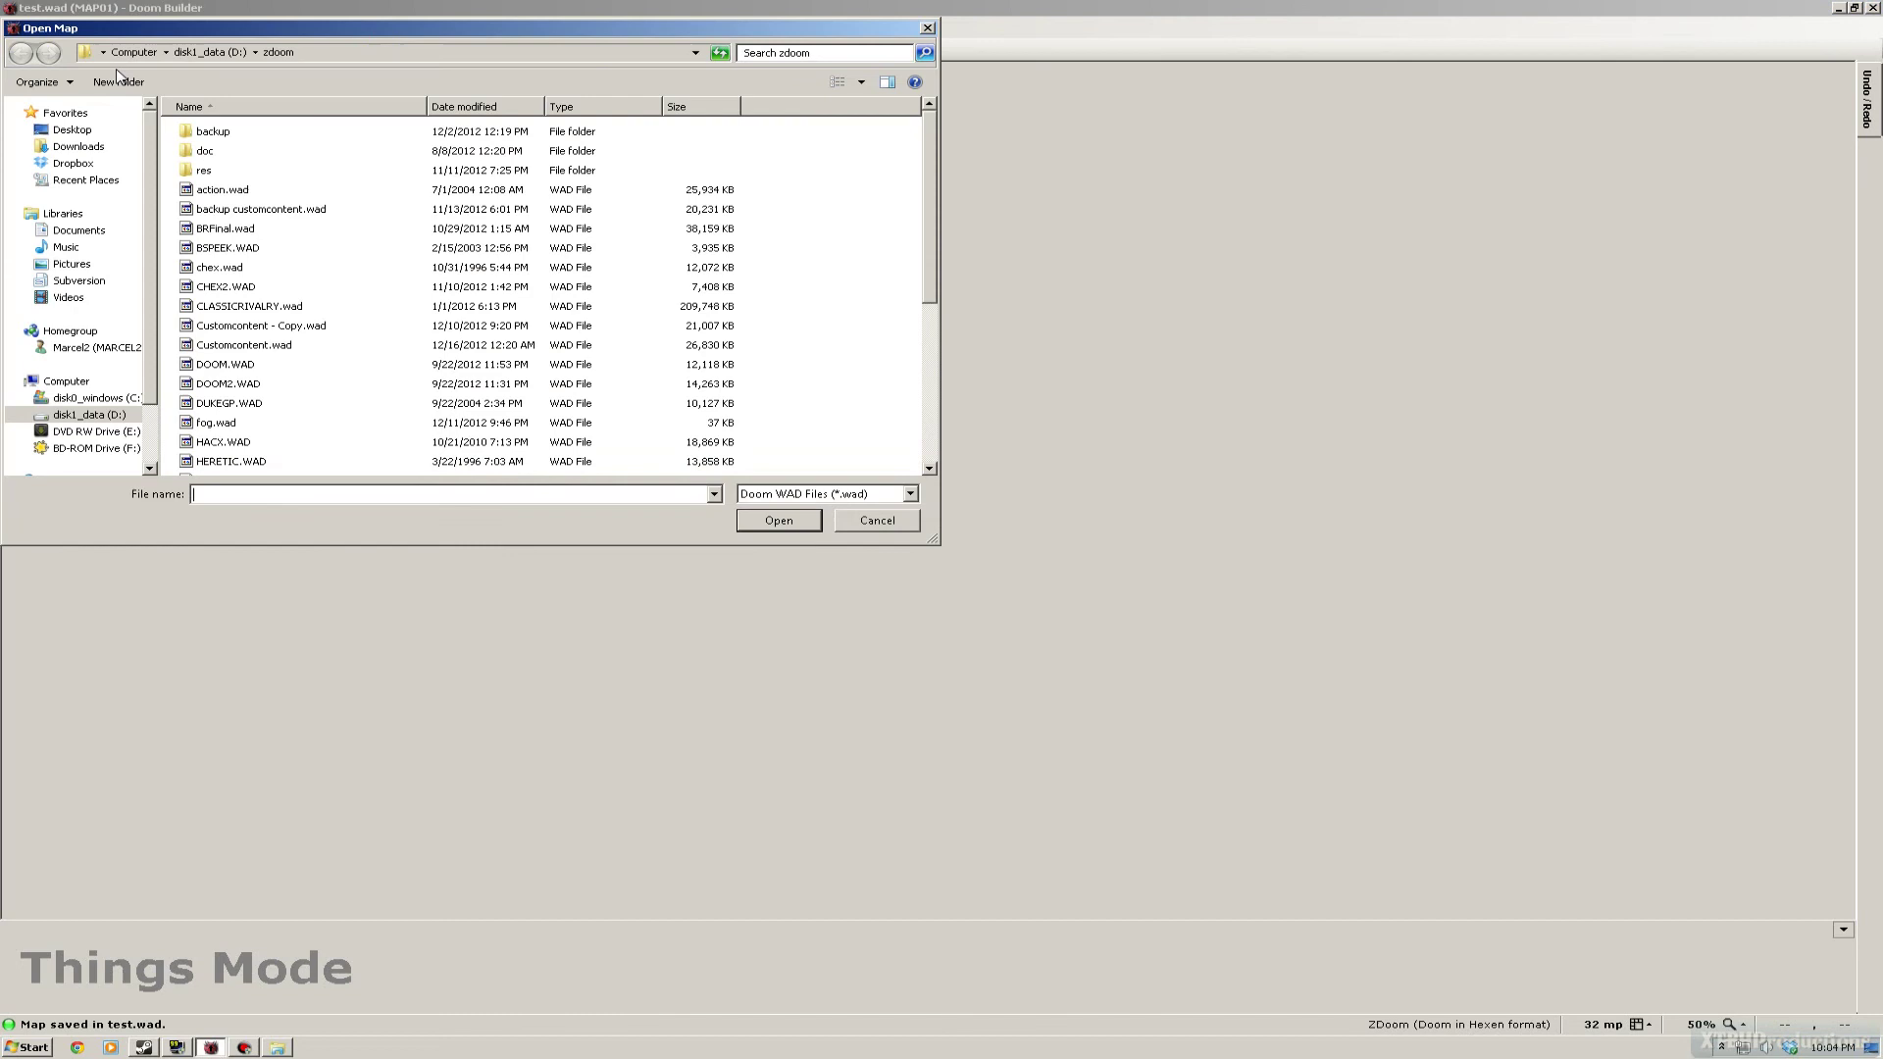
left_click(233, 287)
key("t")
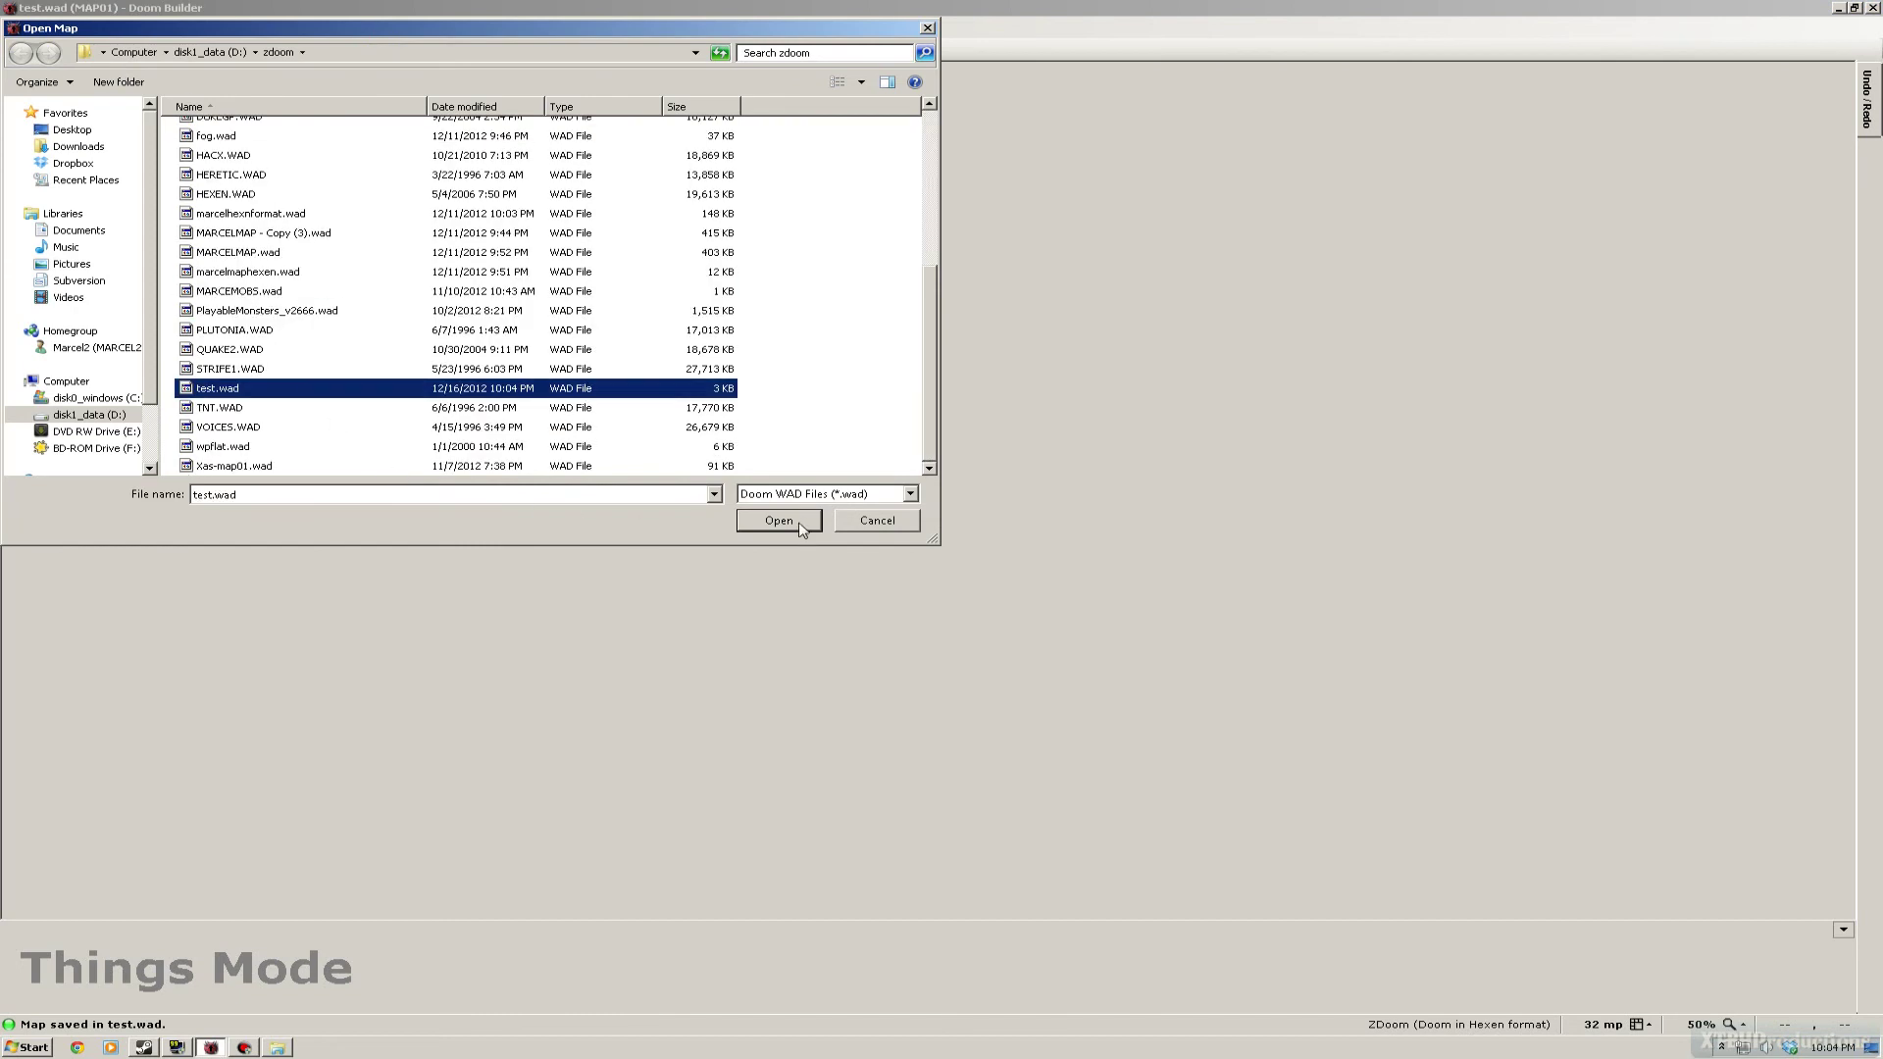
left_click(799, 523)
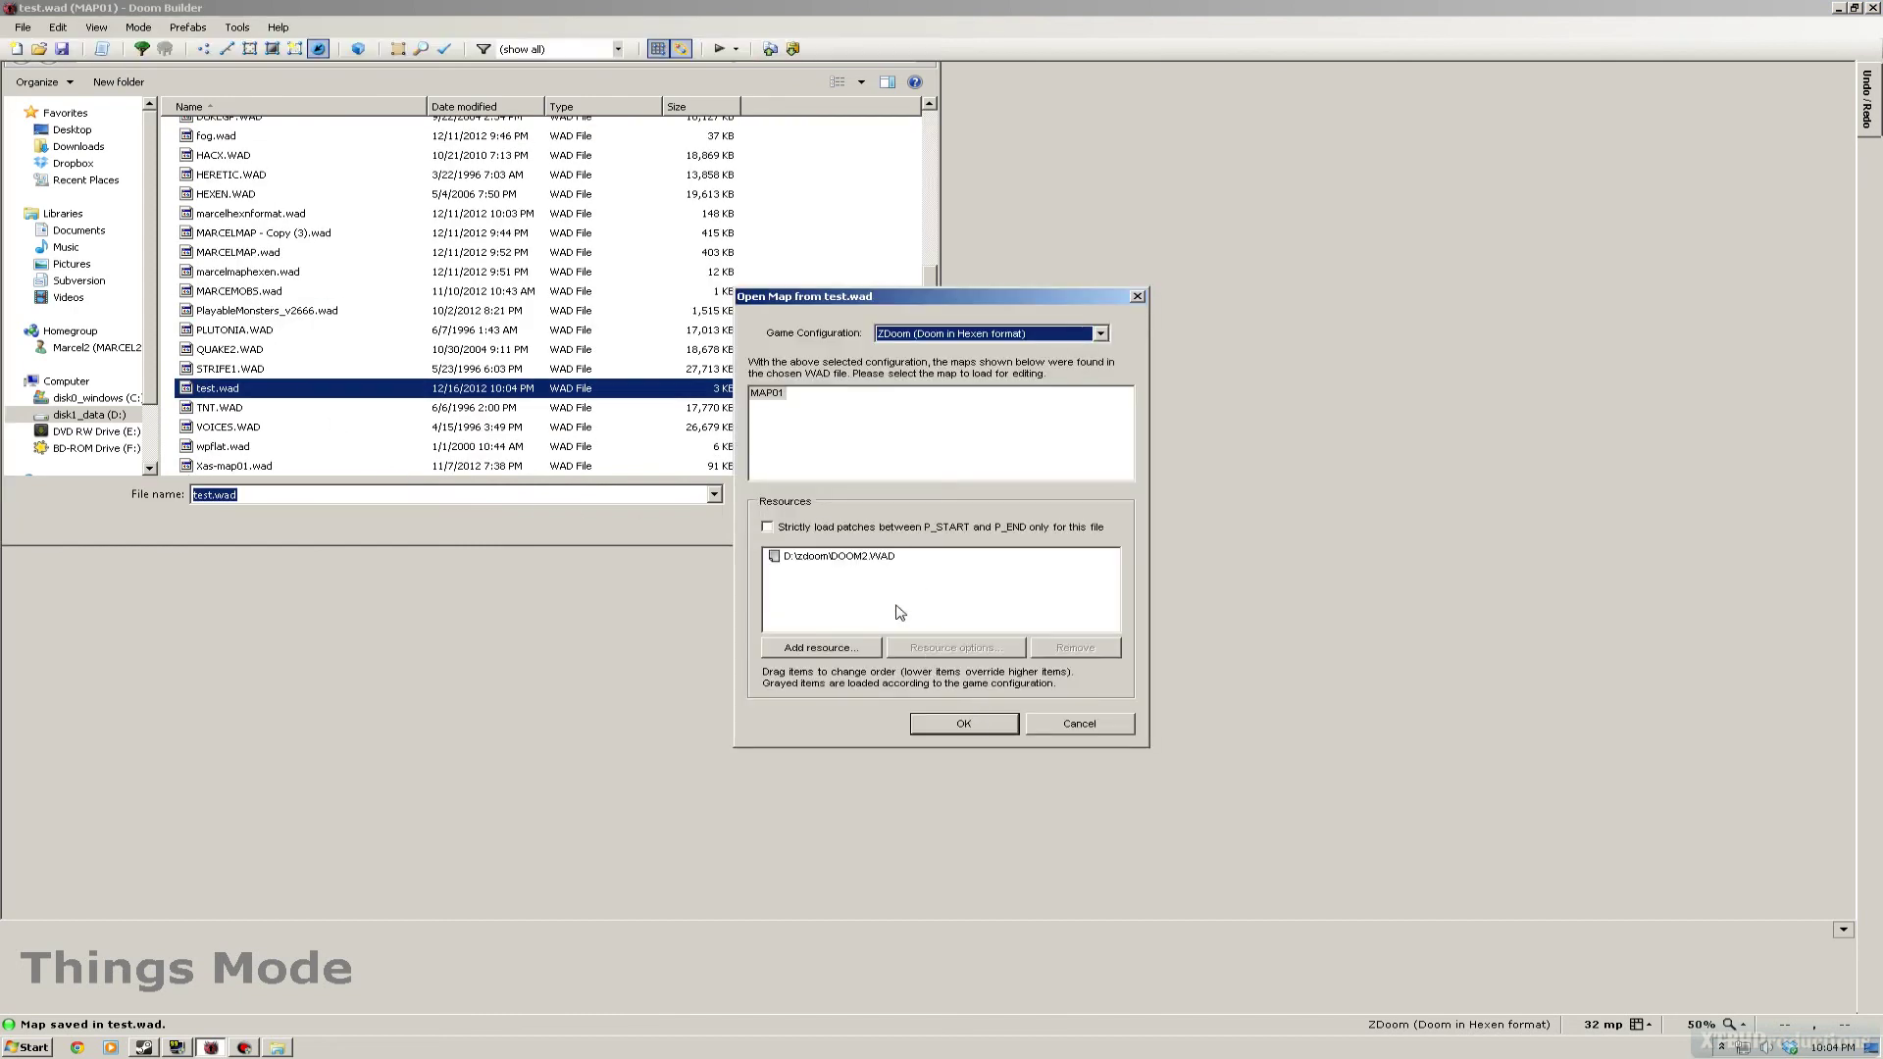
left_click(870, 561)
left_click(964, 723)
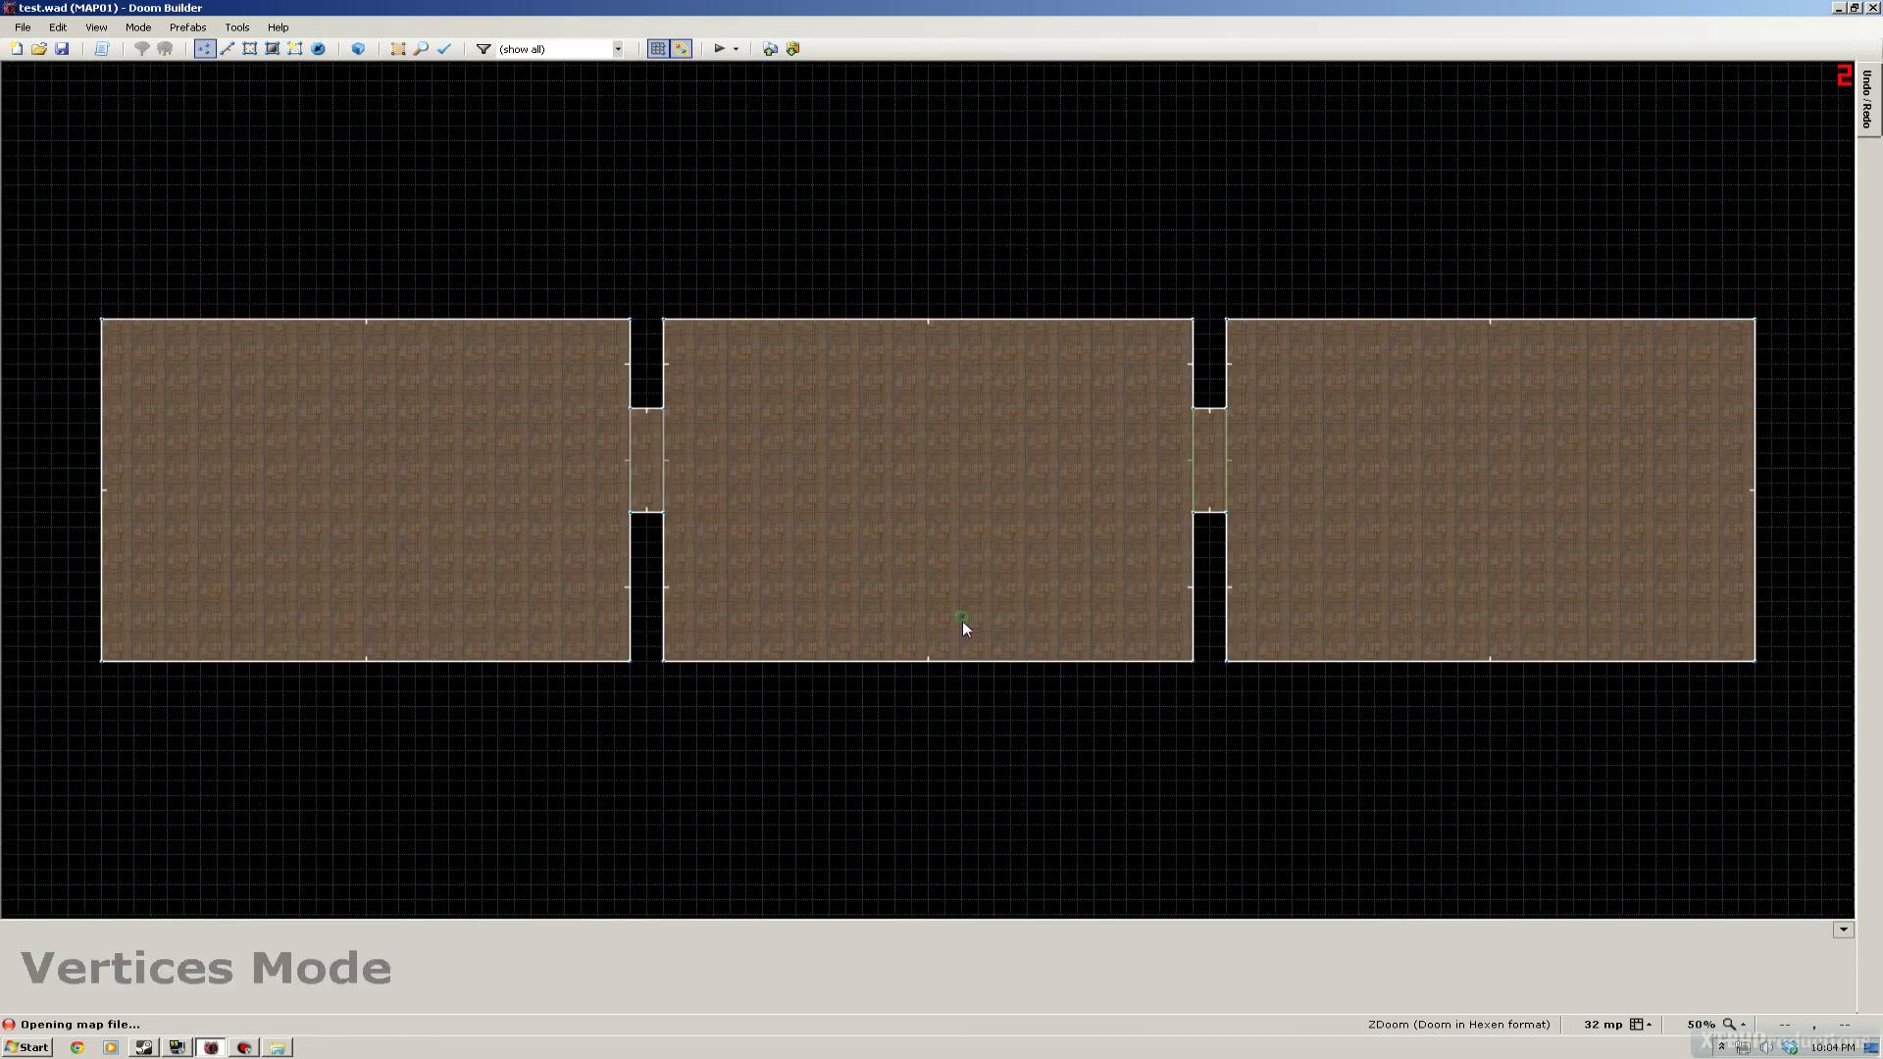
- Turn on Lower Unpegged for the two short side linedefs above and below the right doorway sector
scroll(1224, 529, "up", 1)
scroll(1222, 523, "up", 1)
key("Right")
key("Right")
key("Right")
key("Right")
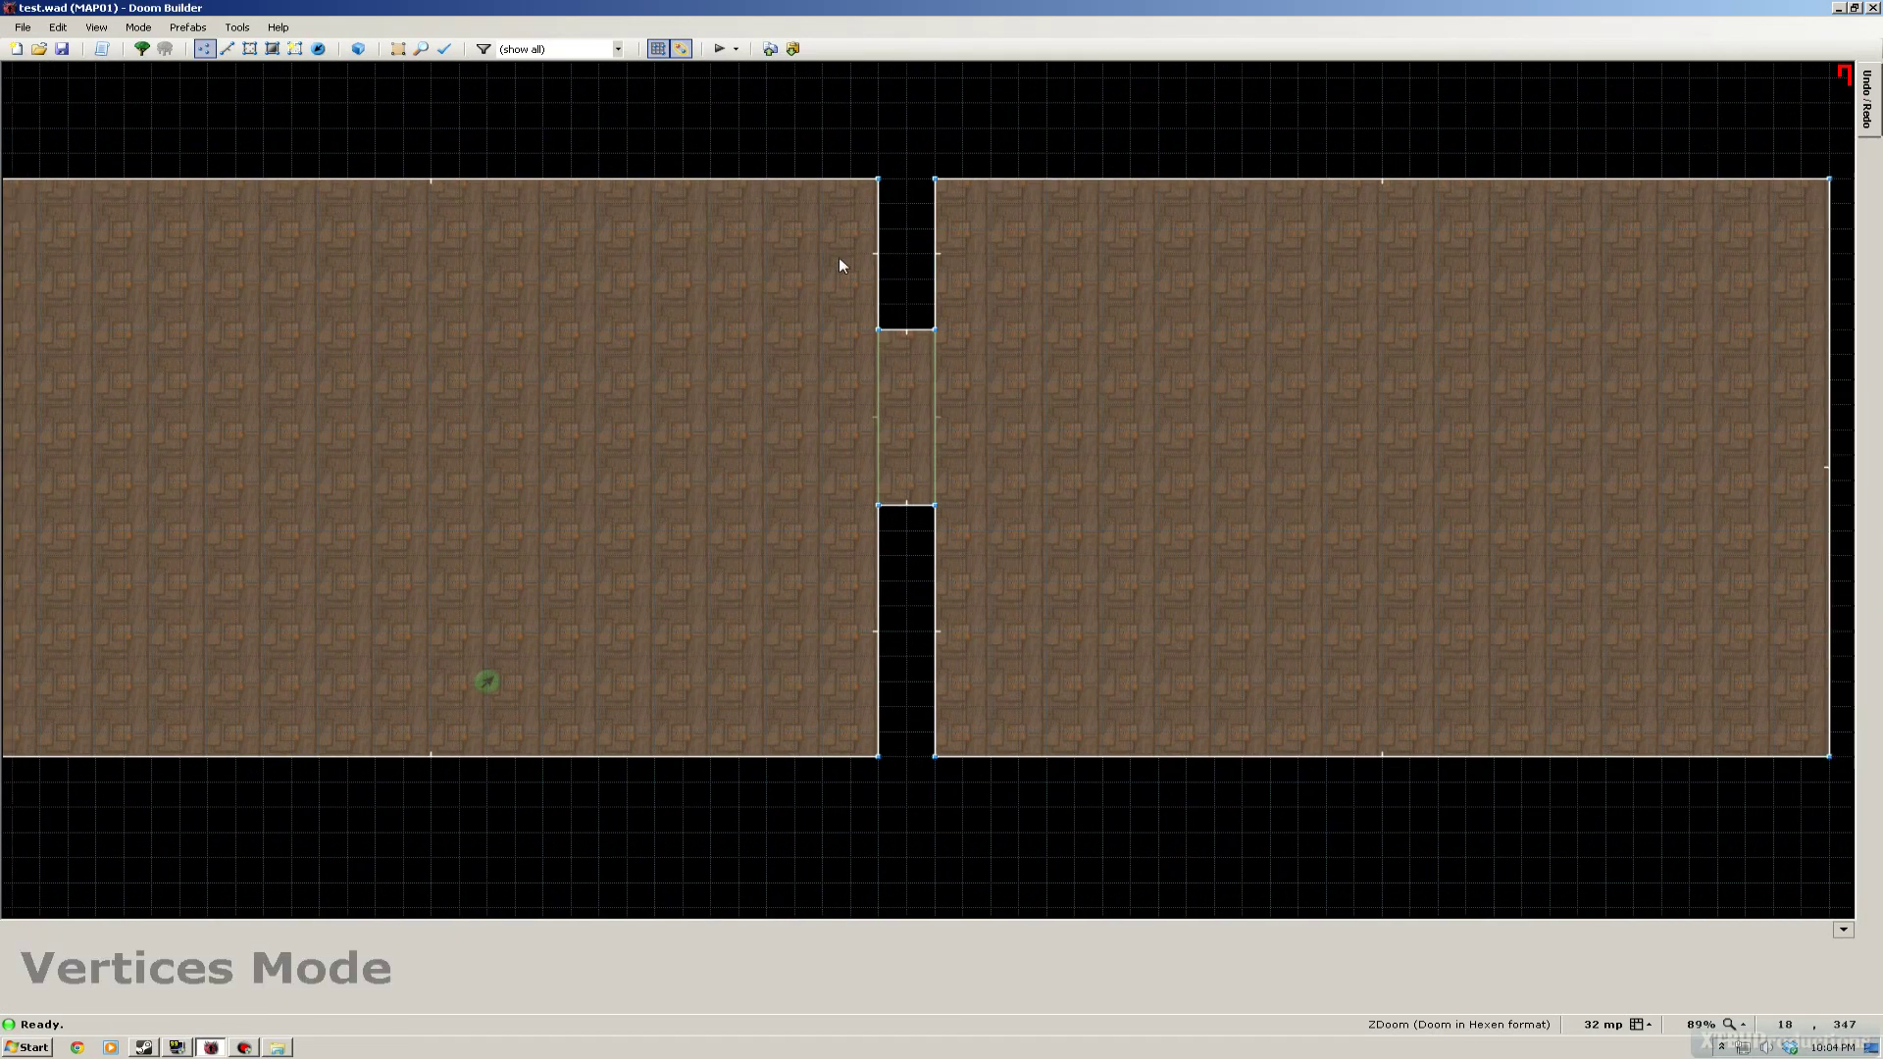
key("Up")
left_click(228, 49)
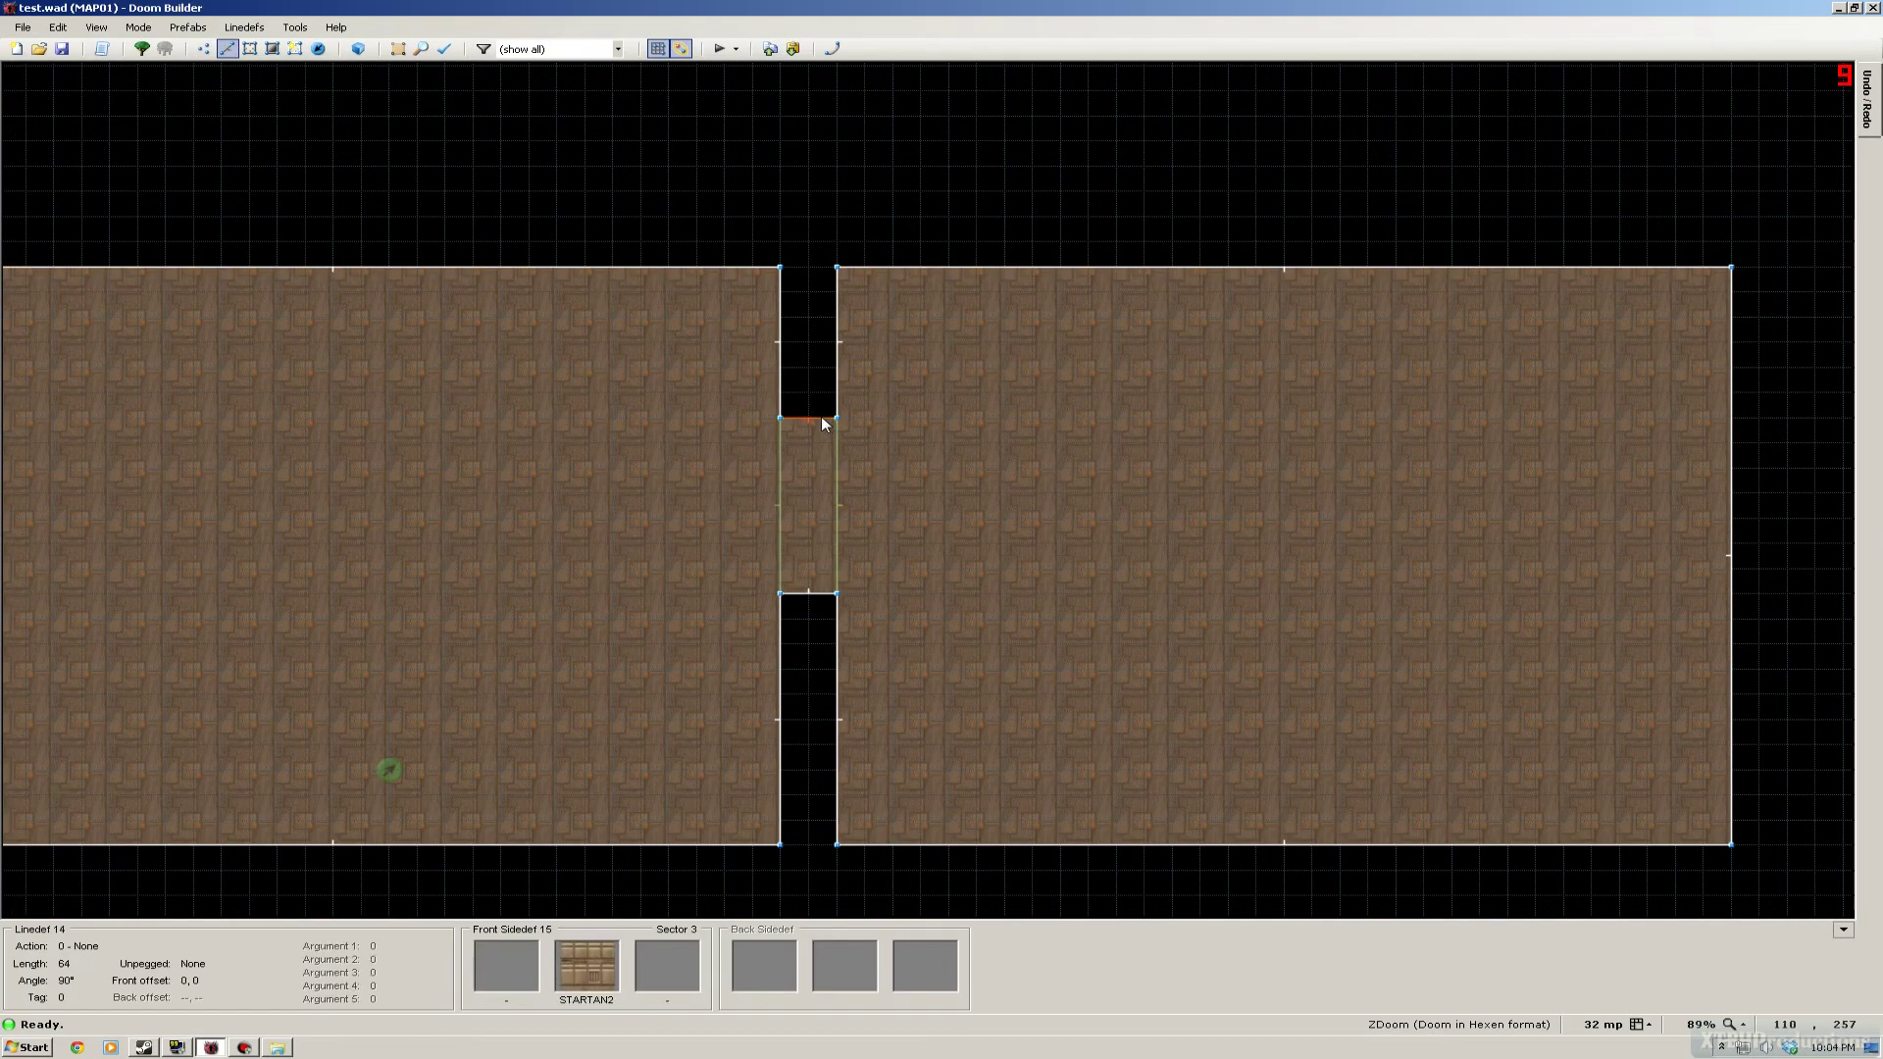
right_click(821, 416)
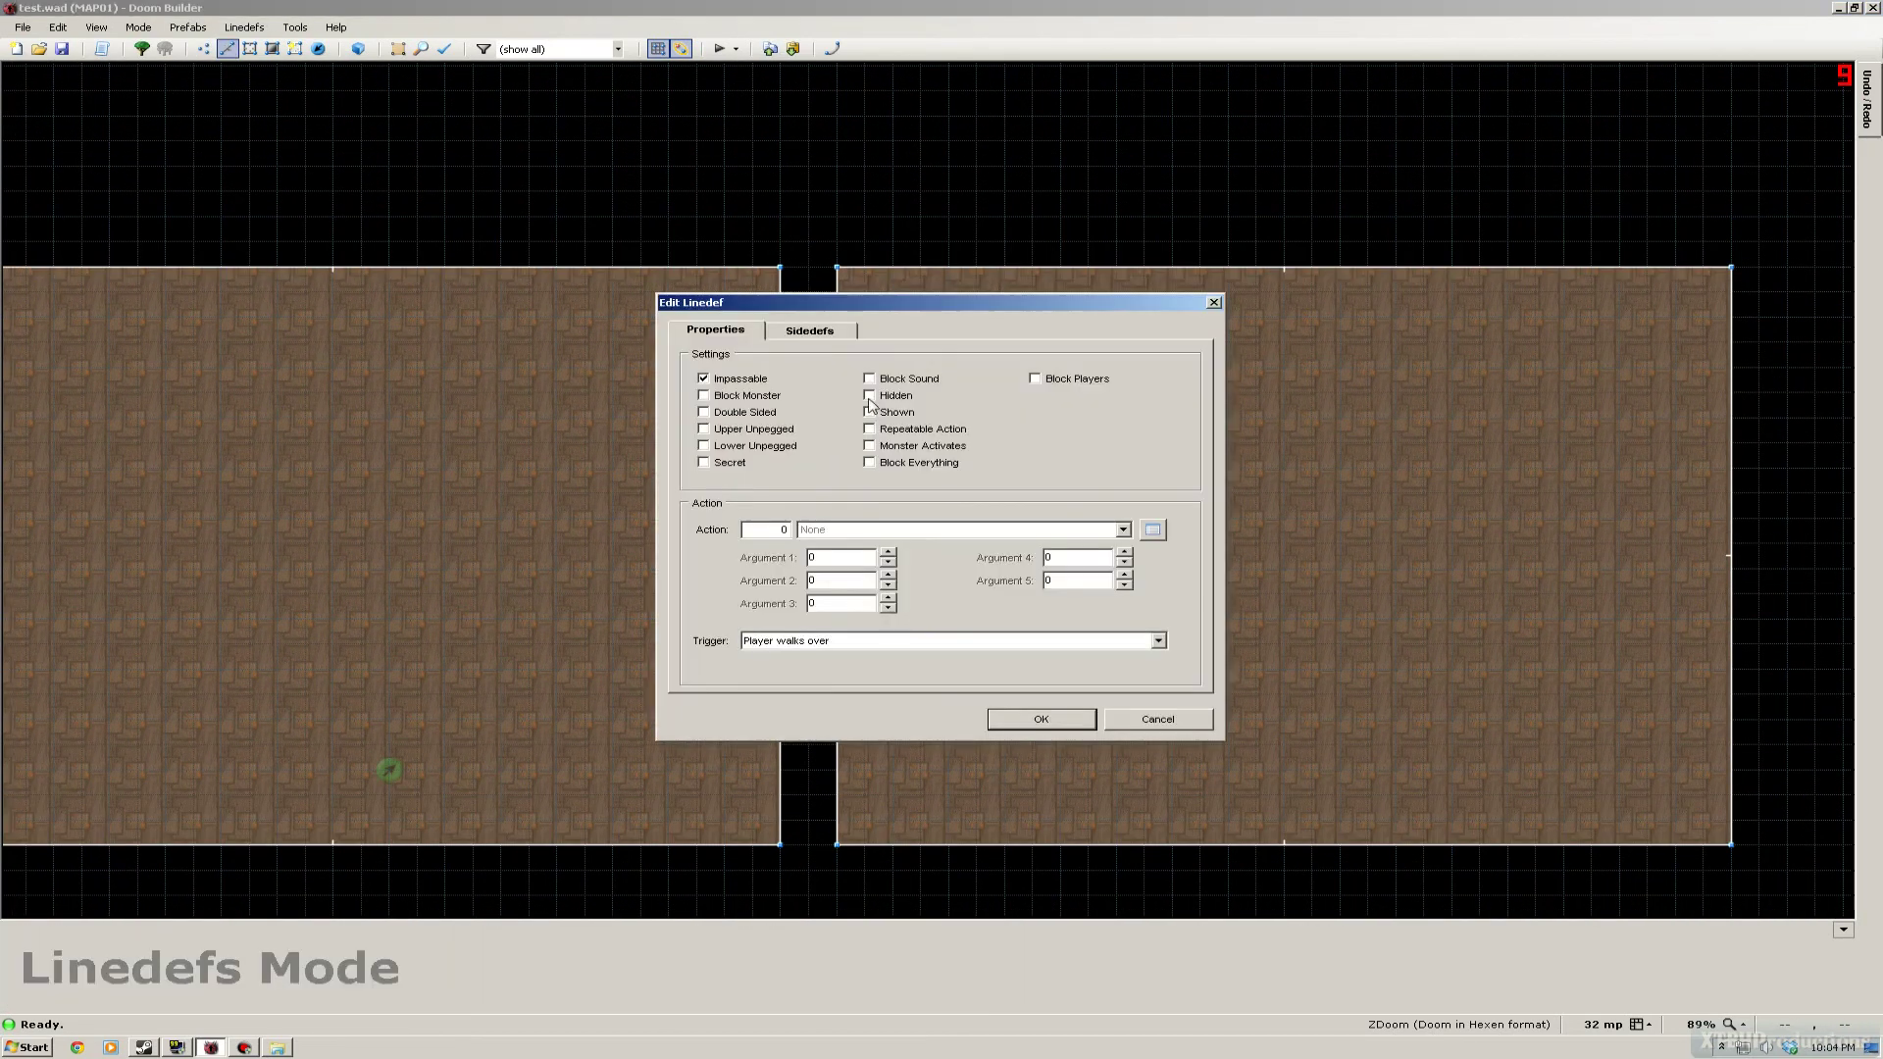
left_click(1130, 718)
left_click(803, 593)
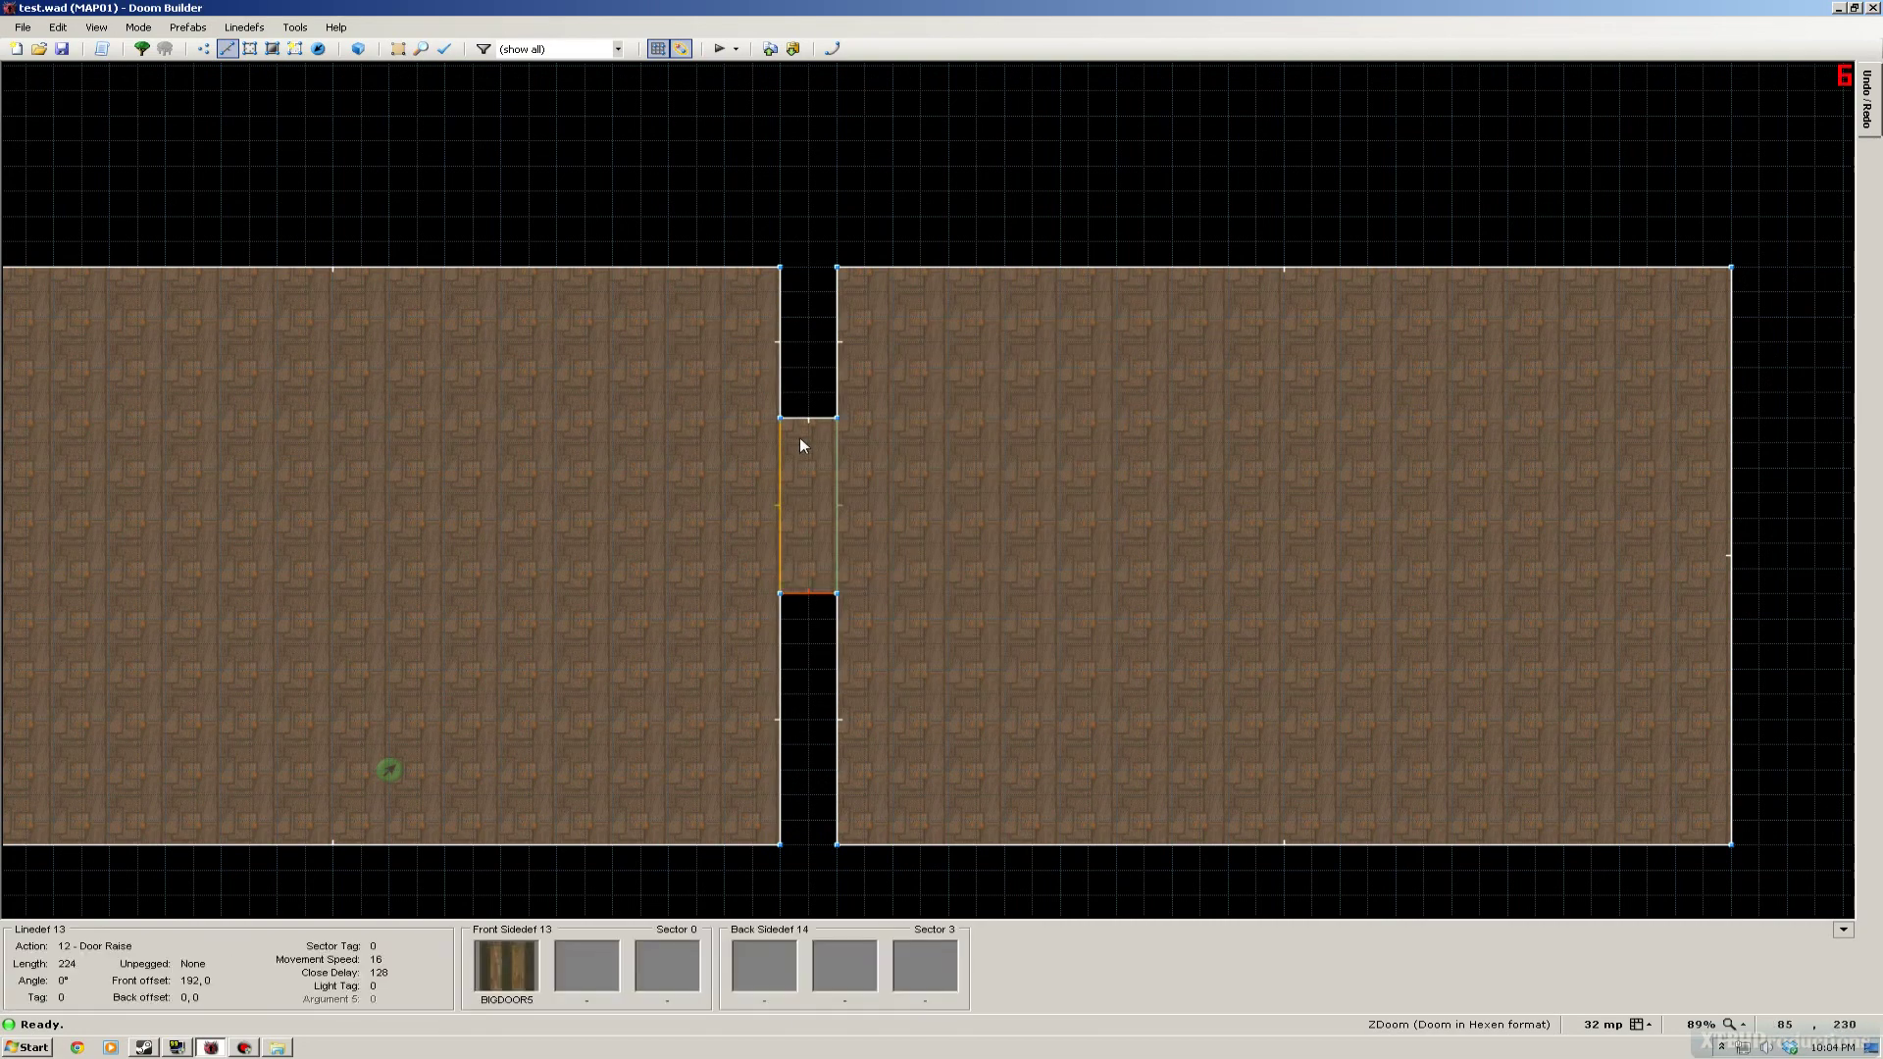
right_click(810, 422)
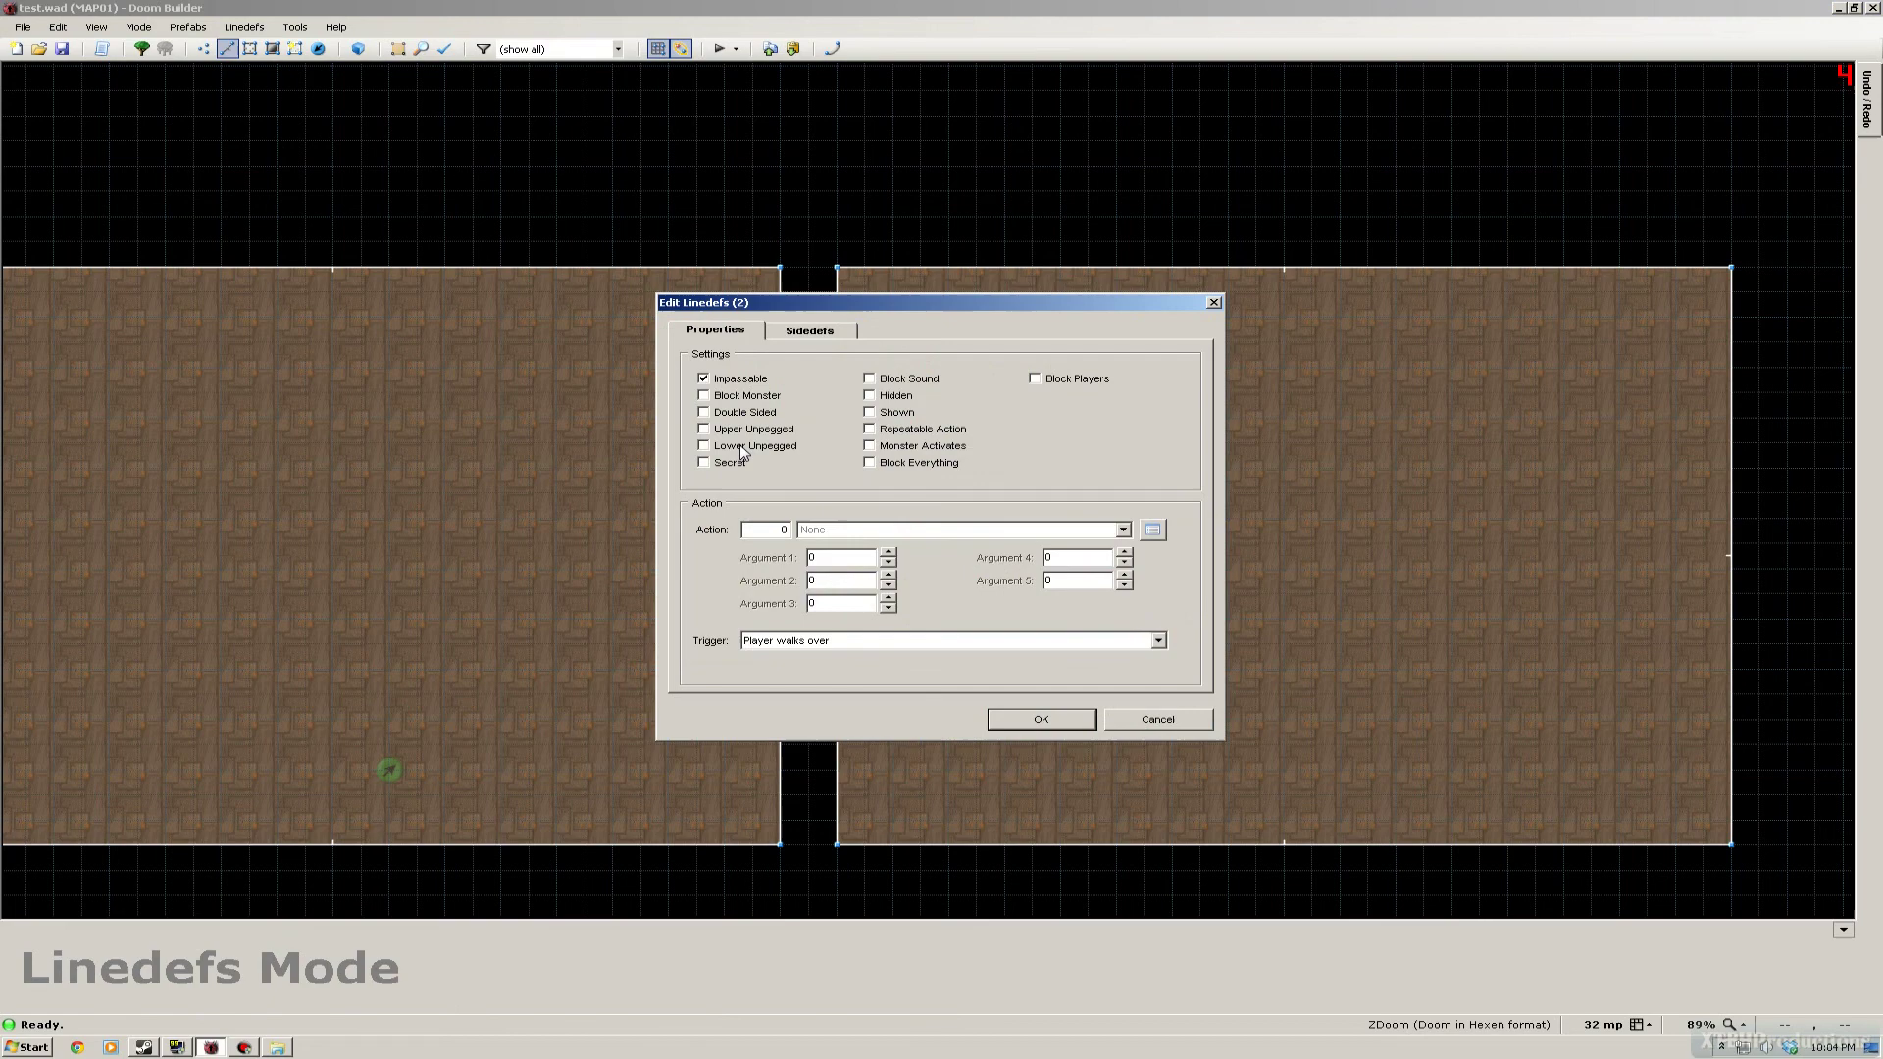
left_click(1067, 721)
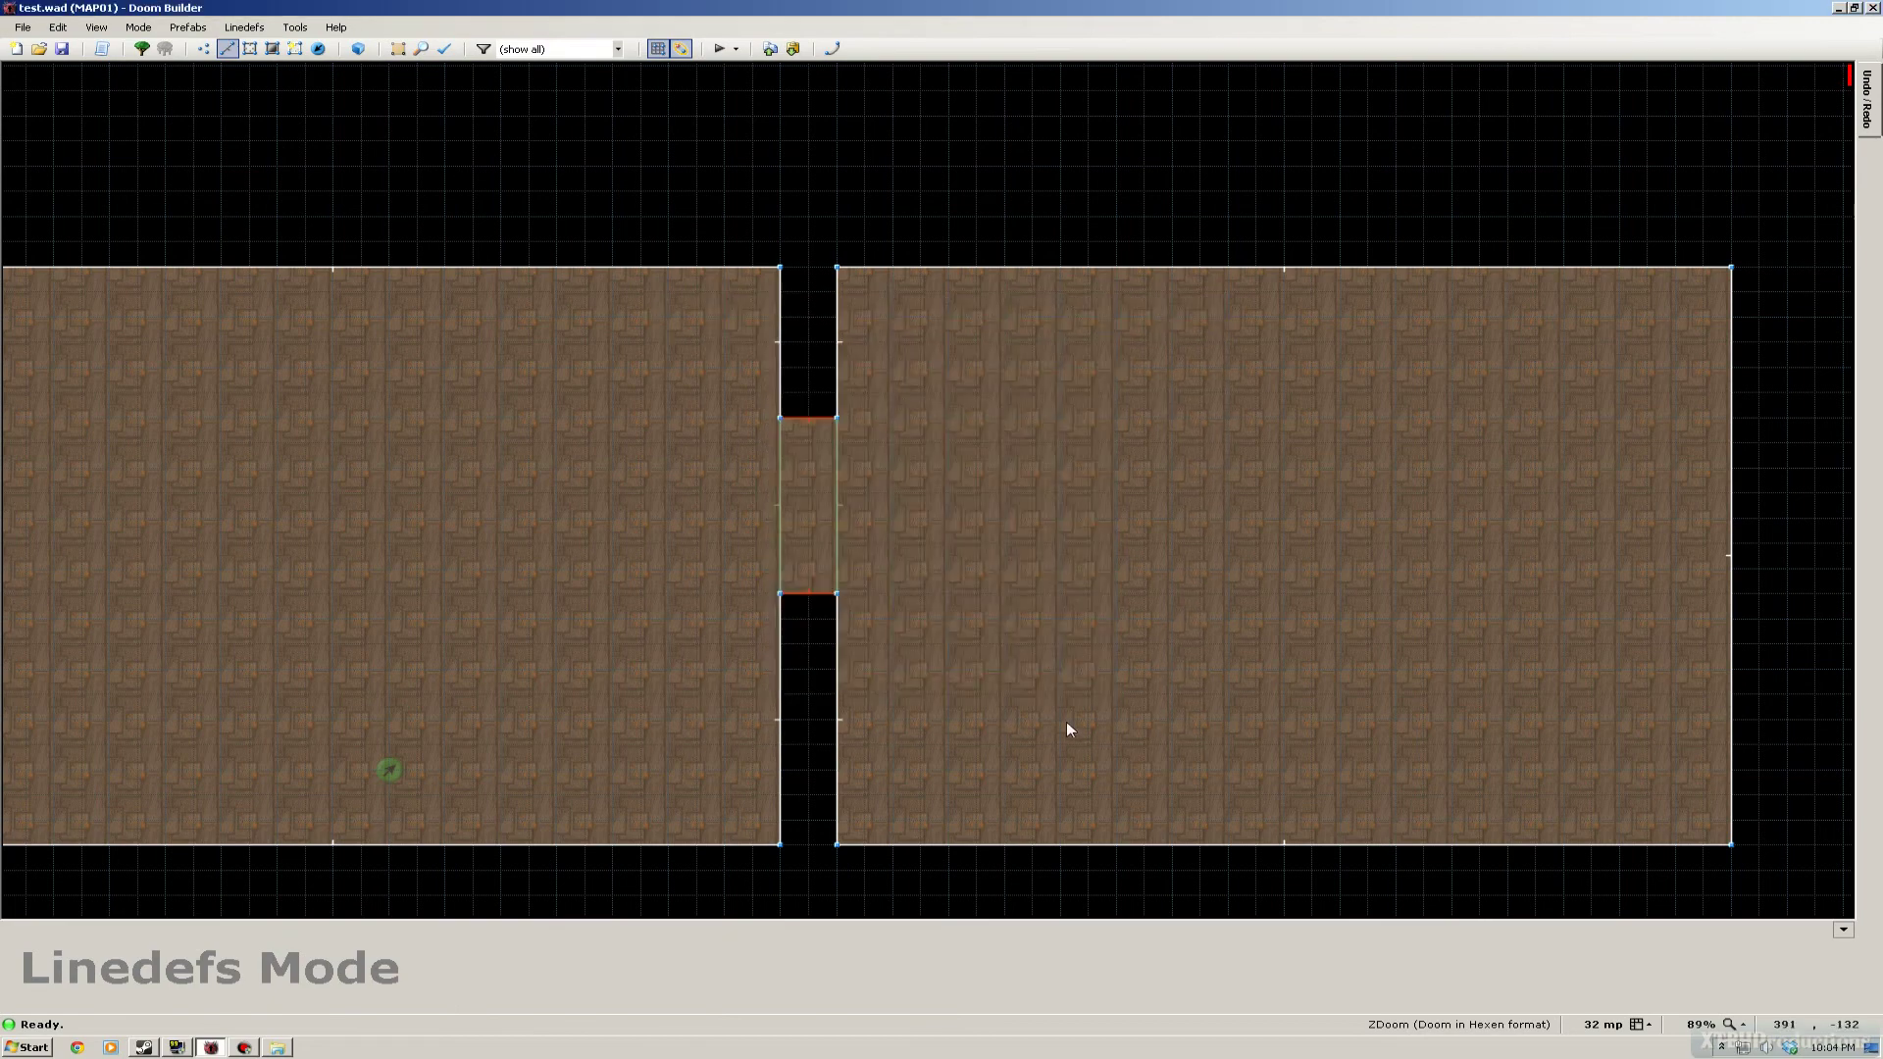
- Save the map, test it in the game and open the door to check its side walls
scroll(869, 550, "down", 4)
scroll(849, 481, "up", 2)
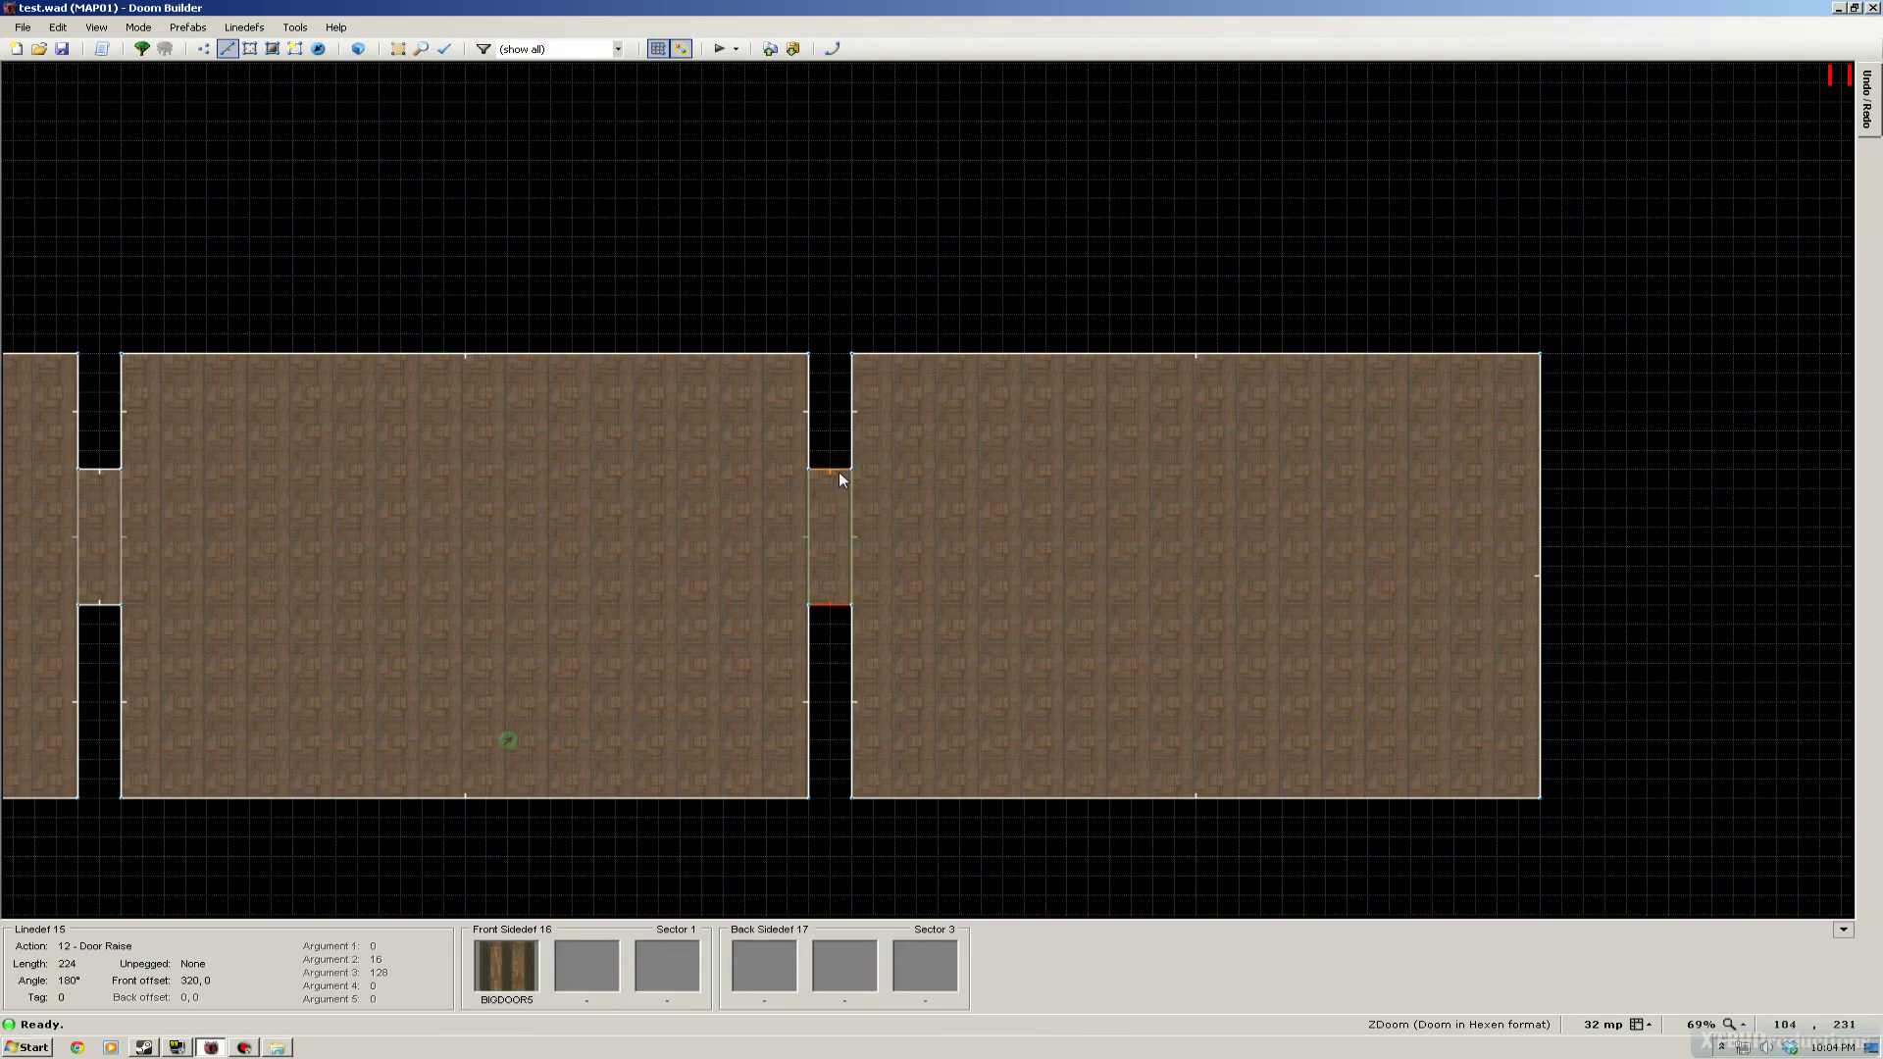
left_click(718, 48)
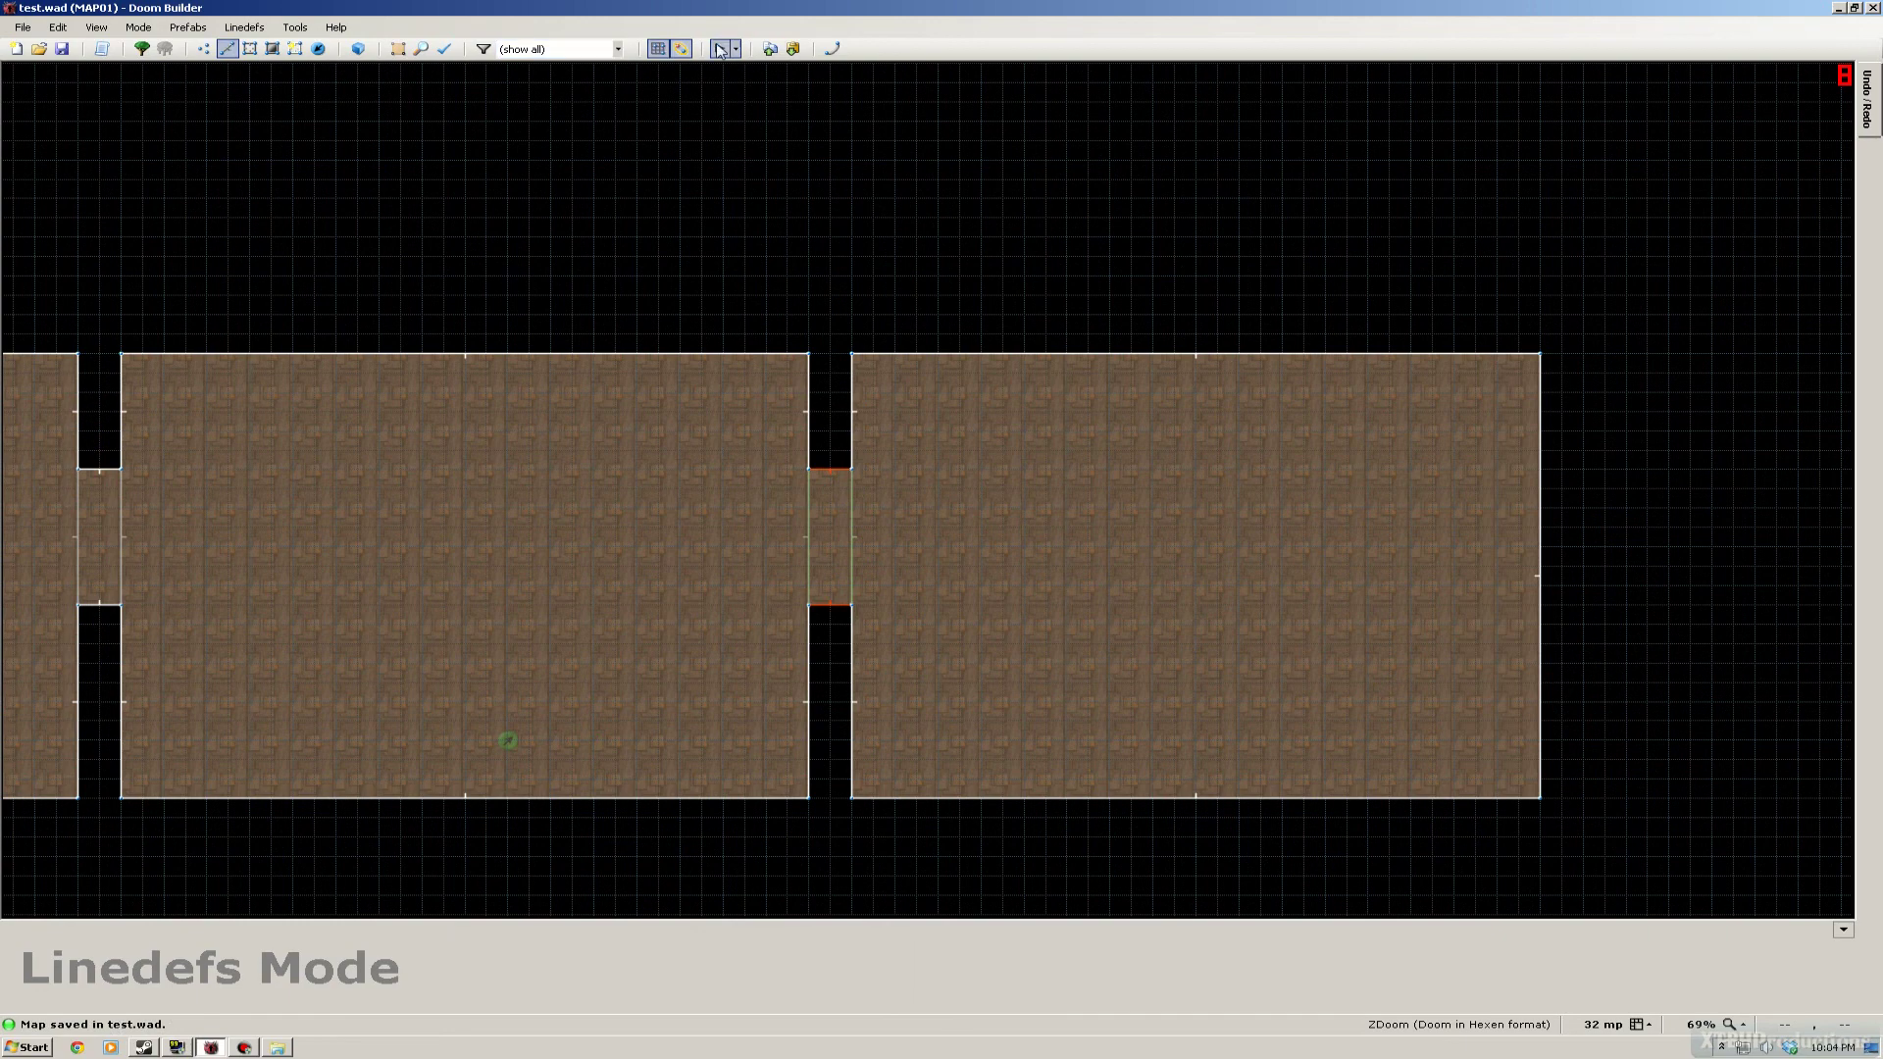
key("w")
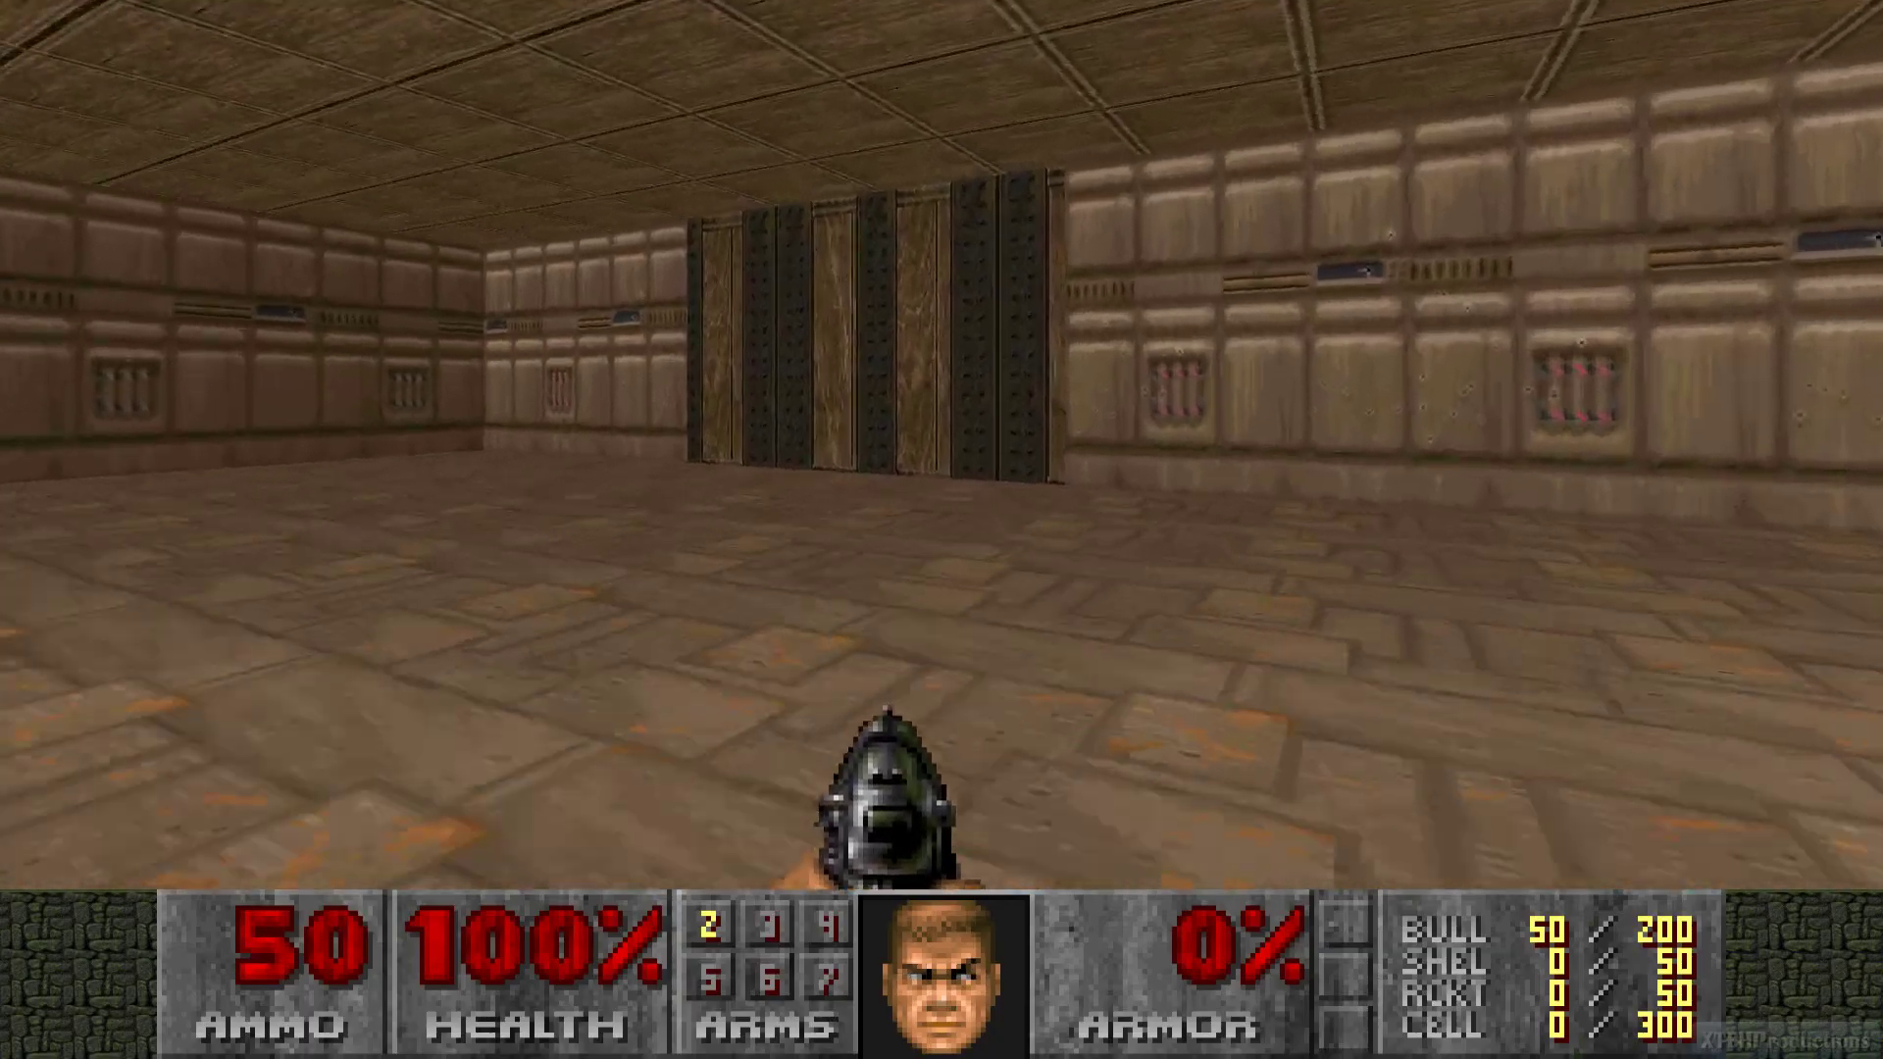
key("Up")
key("Up")
key("Left")
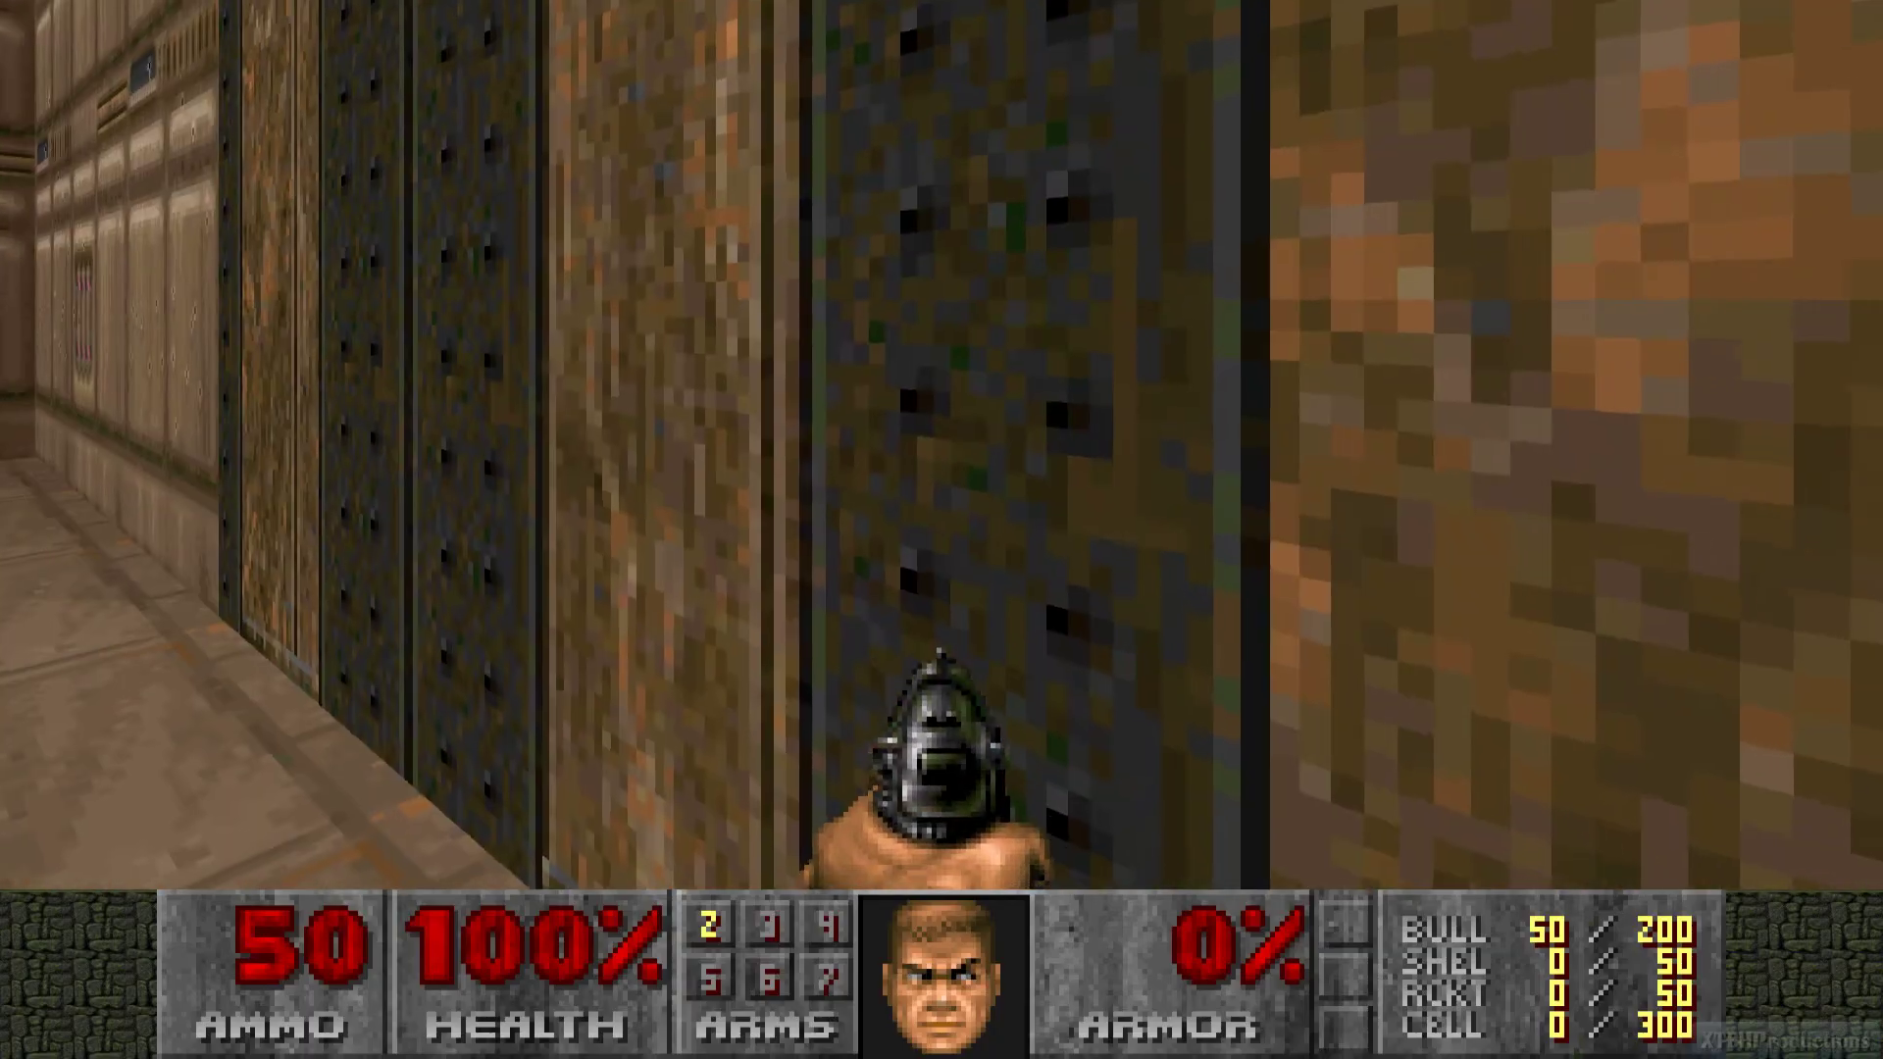
key("Left")
- Walk through the doorway in both directions and examine its side walls and door faces while the door opens and closes
key("Up")
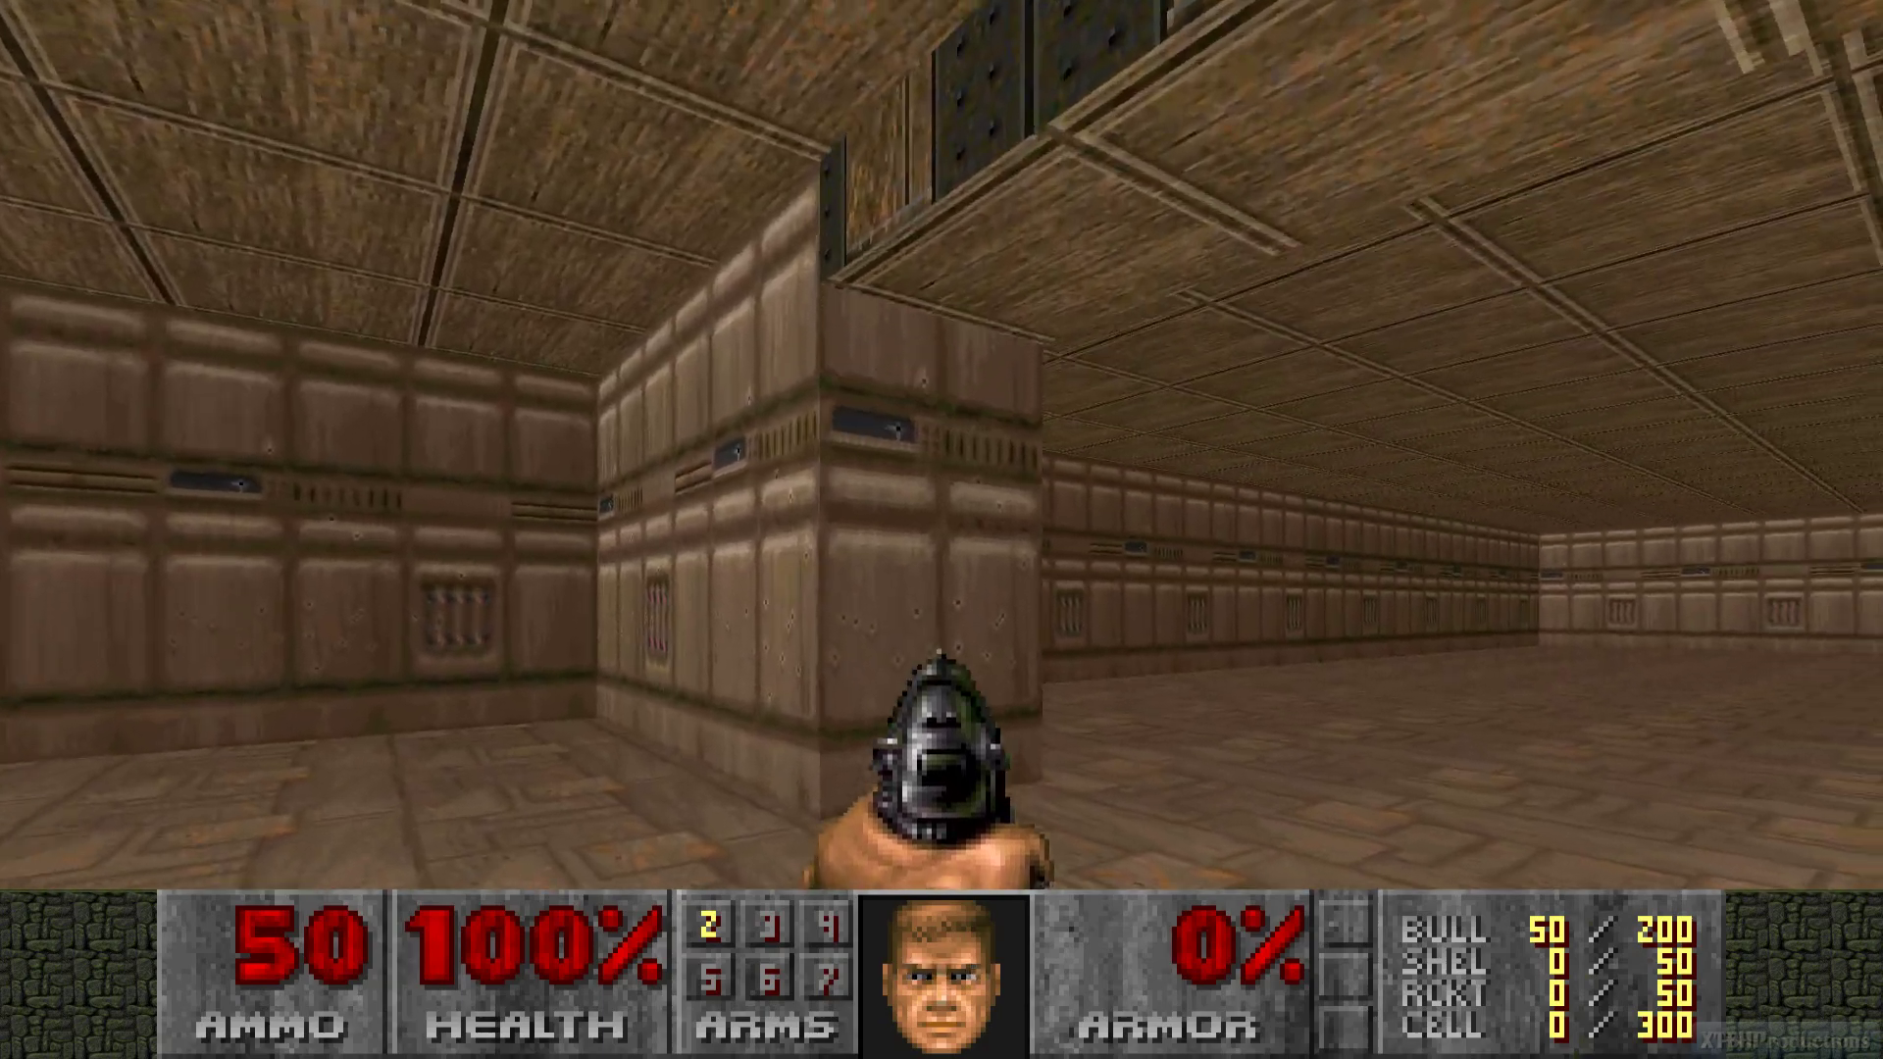
key("Left")
key("Up")
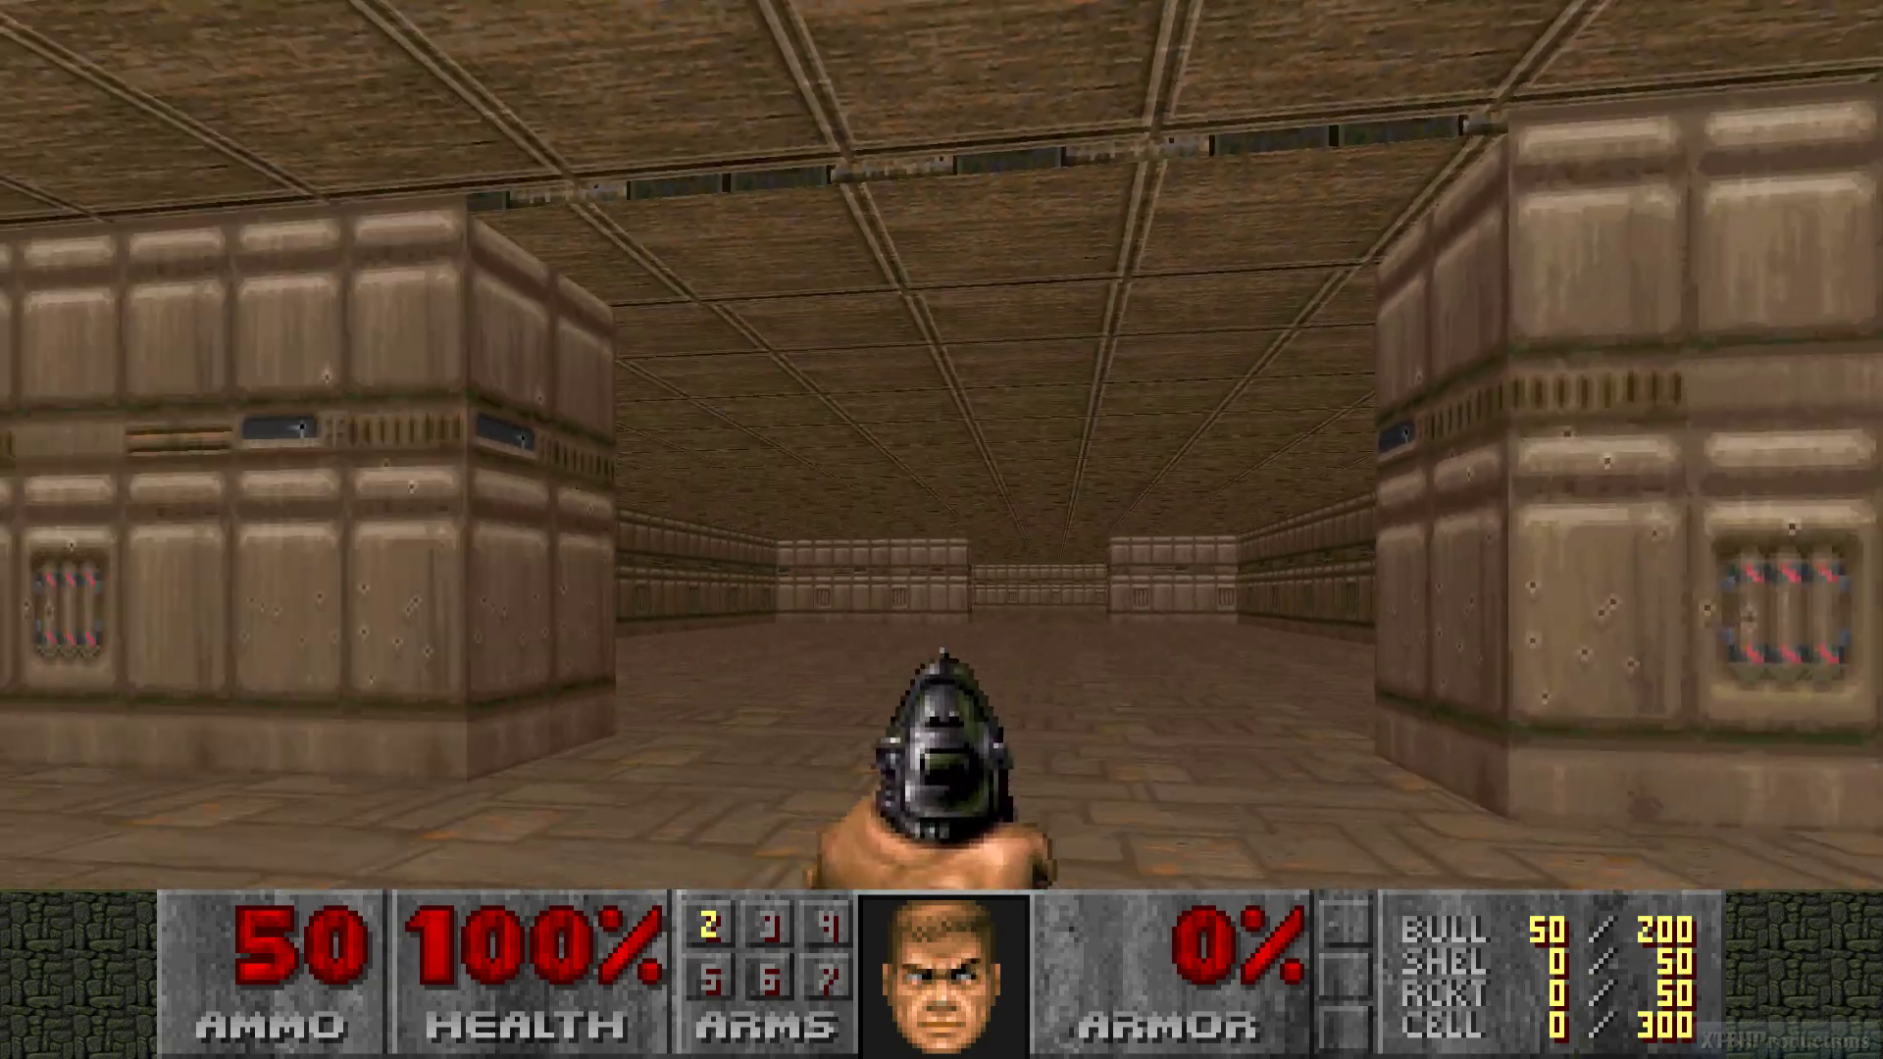
key("Up")
key("Right")
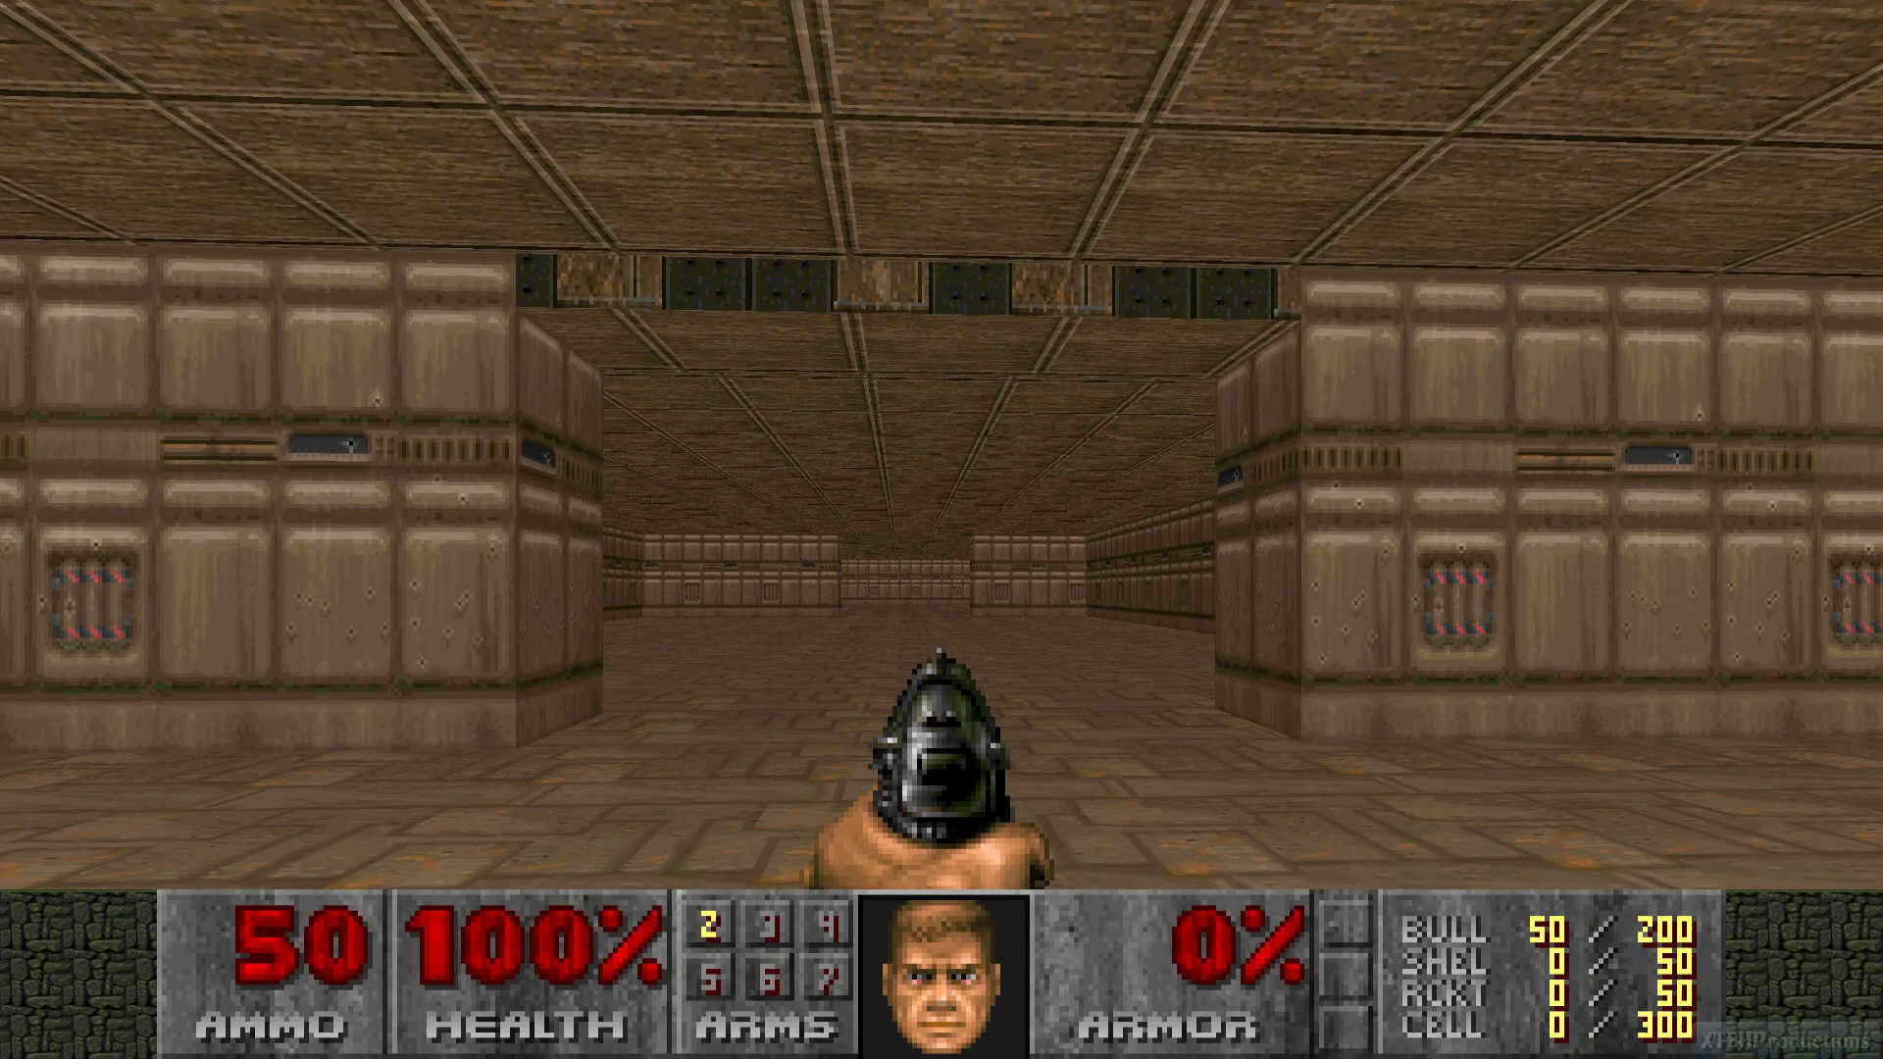
key("Up")
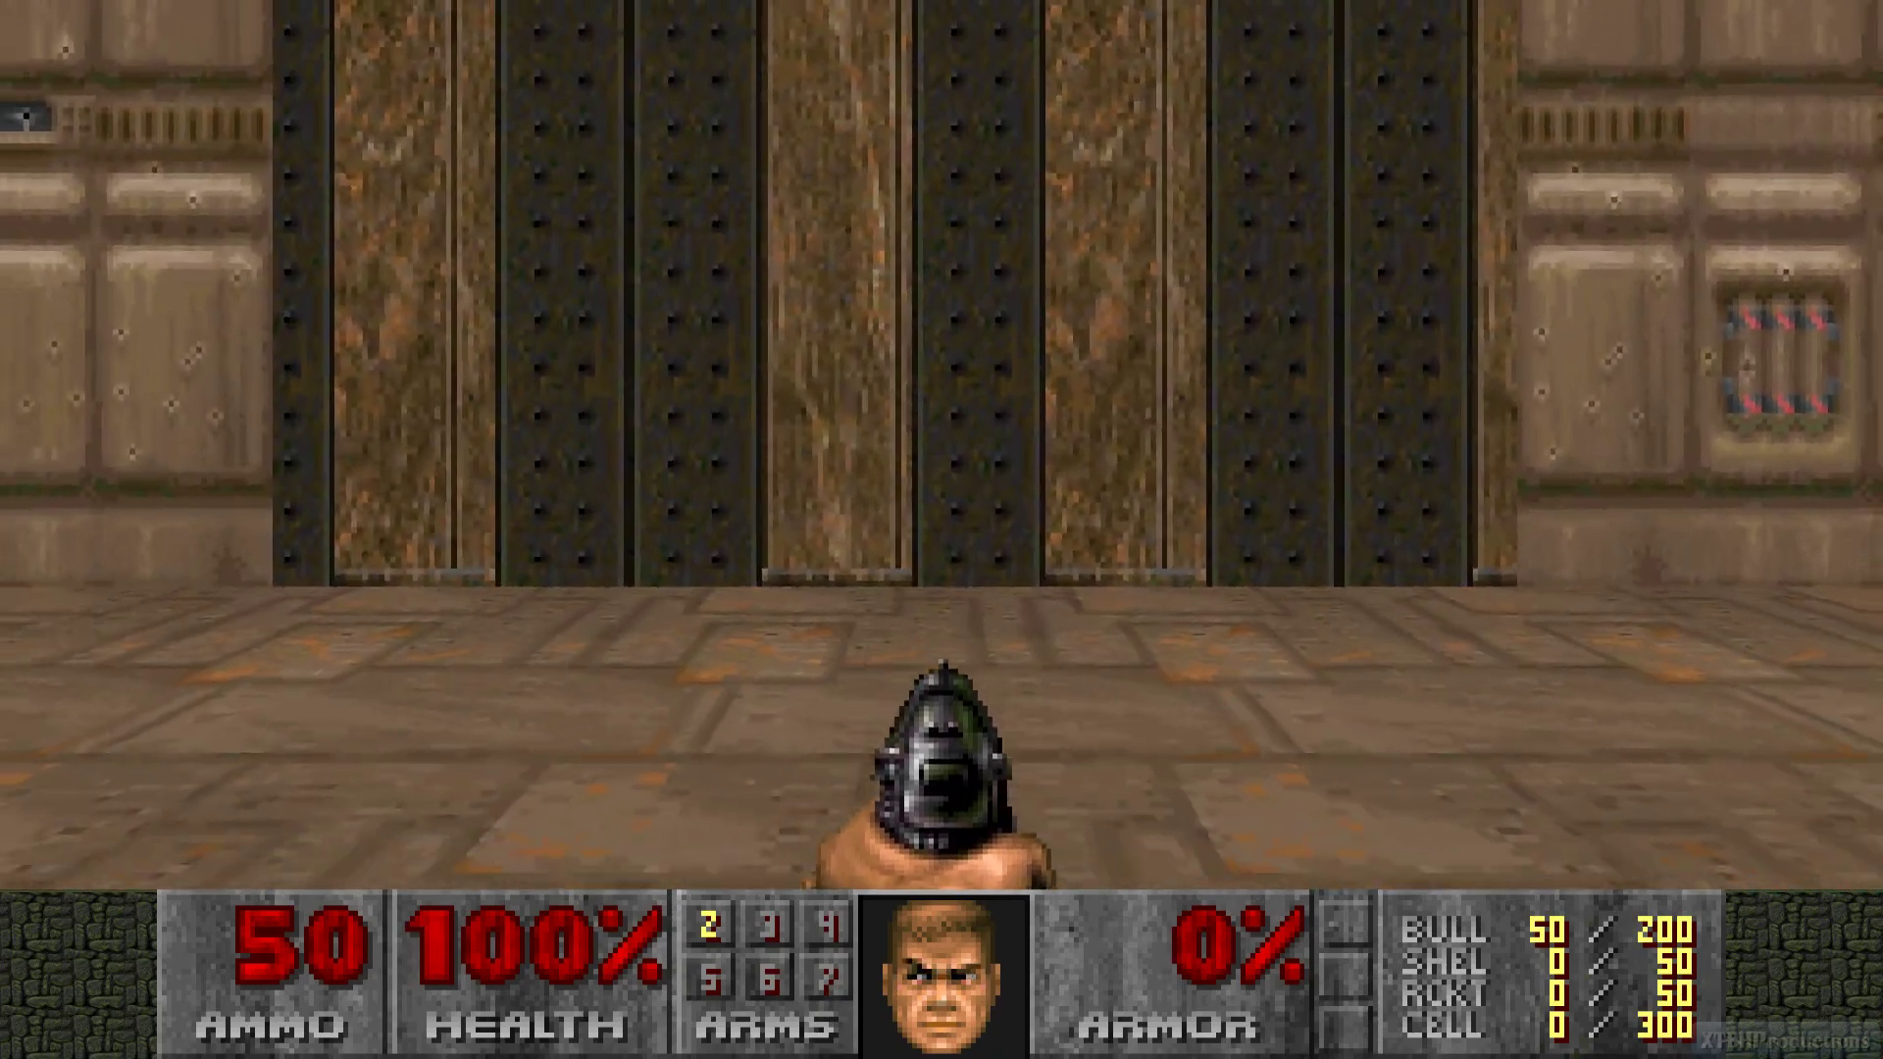
key("Up")
key("Right")
key("Down")
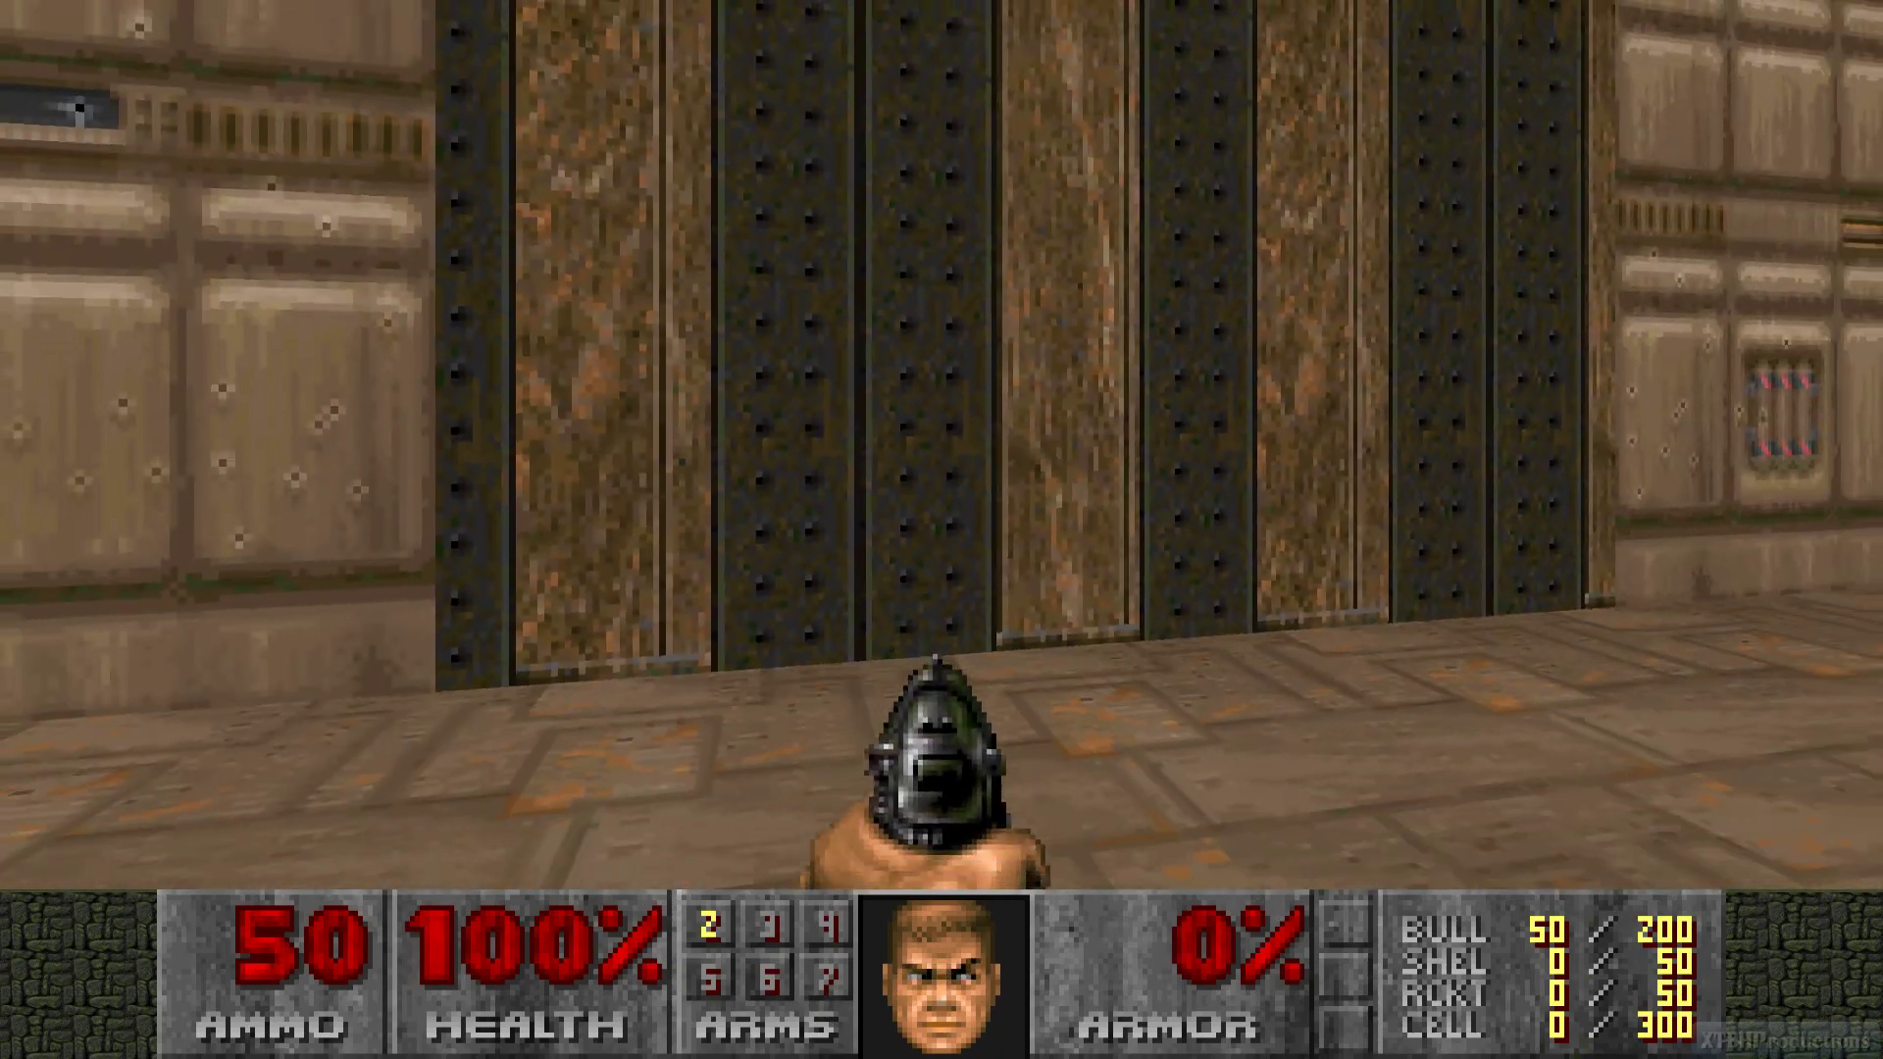
key("Up")
key("s")
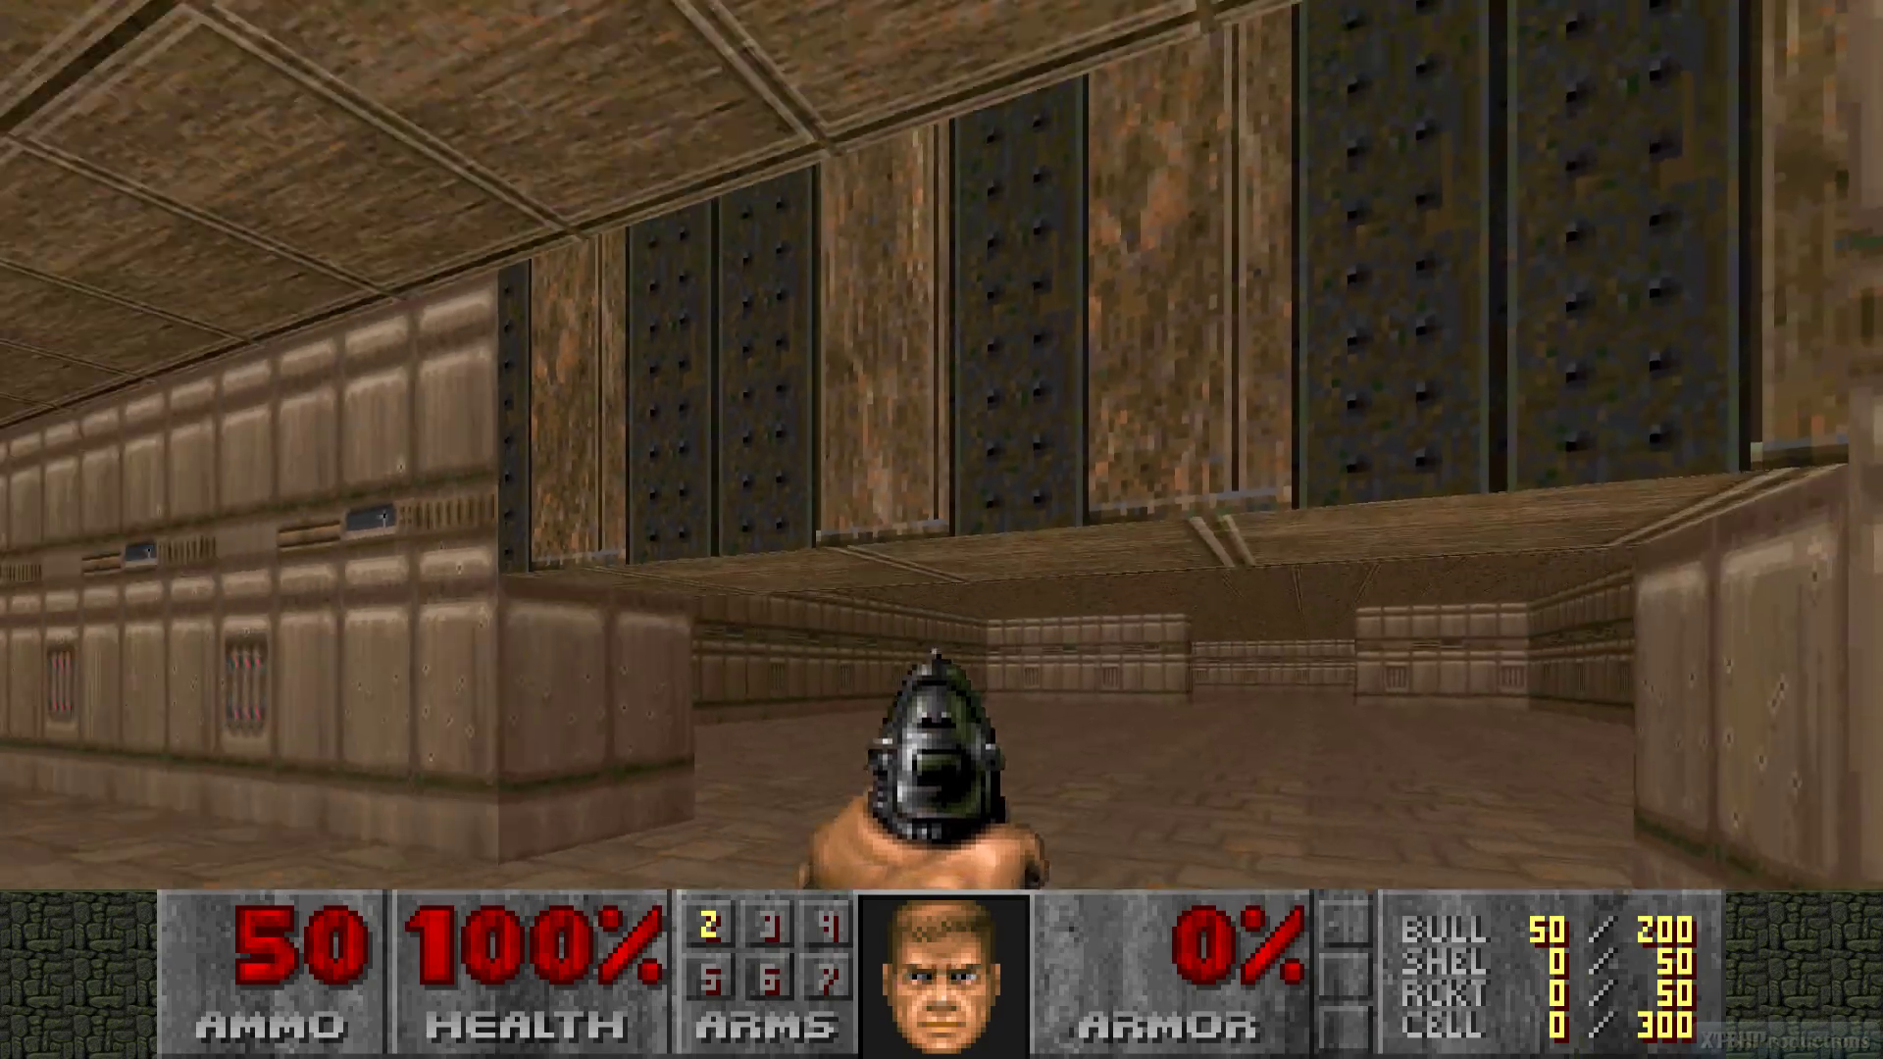
key("w")
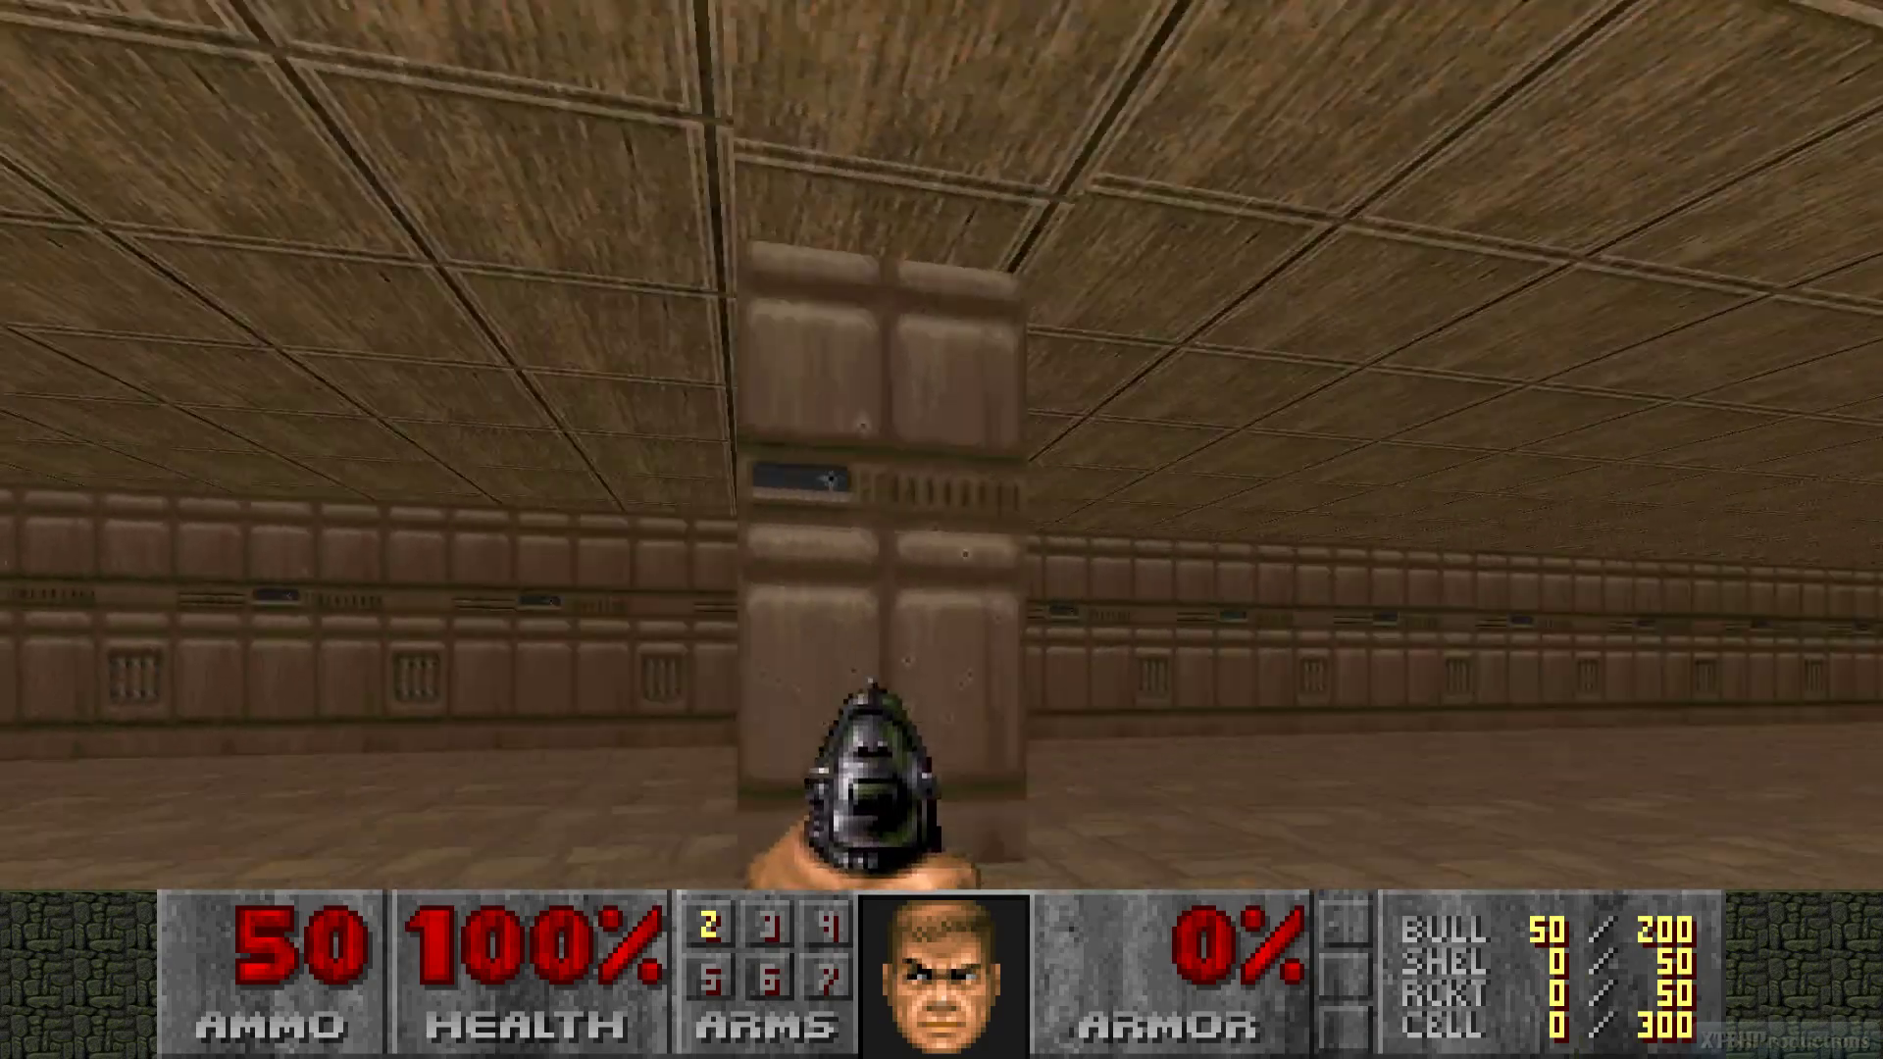
key("w")
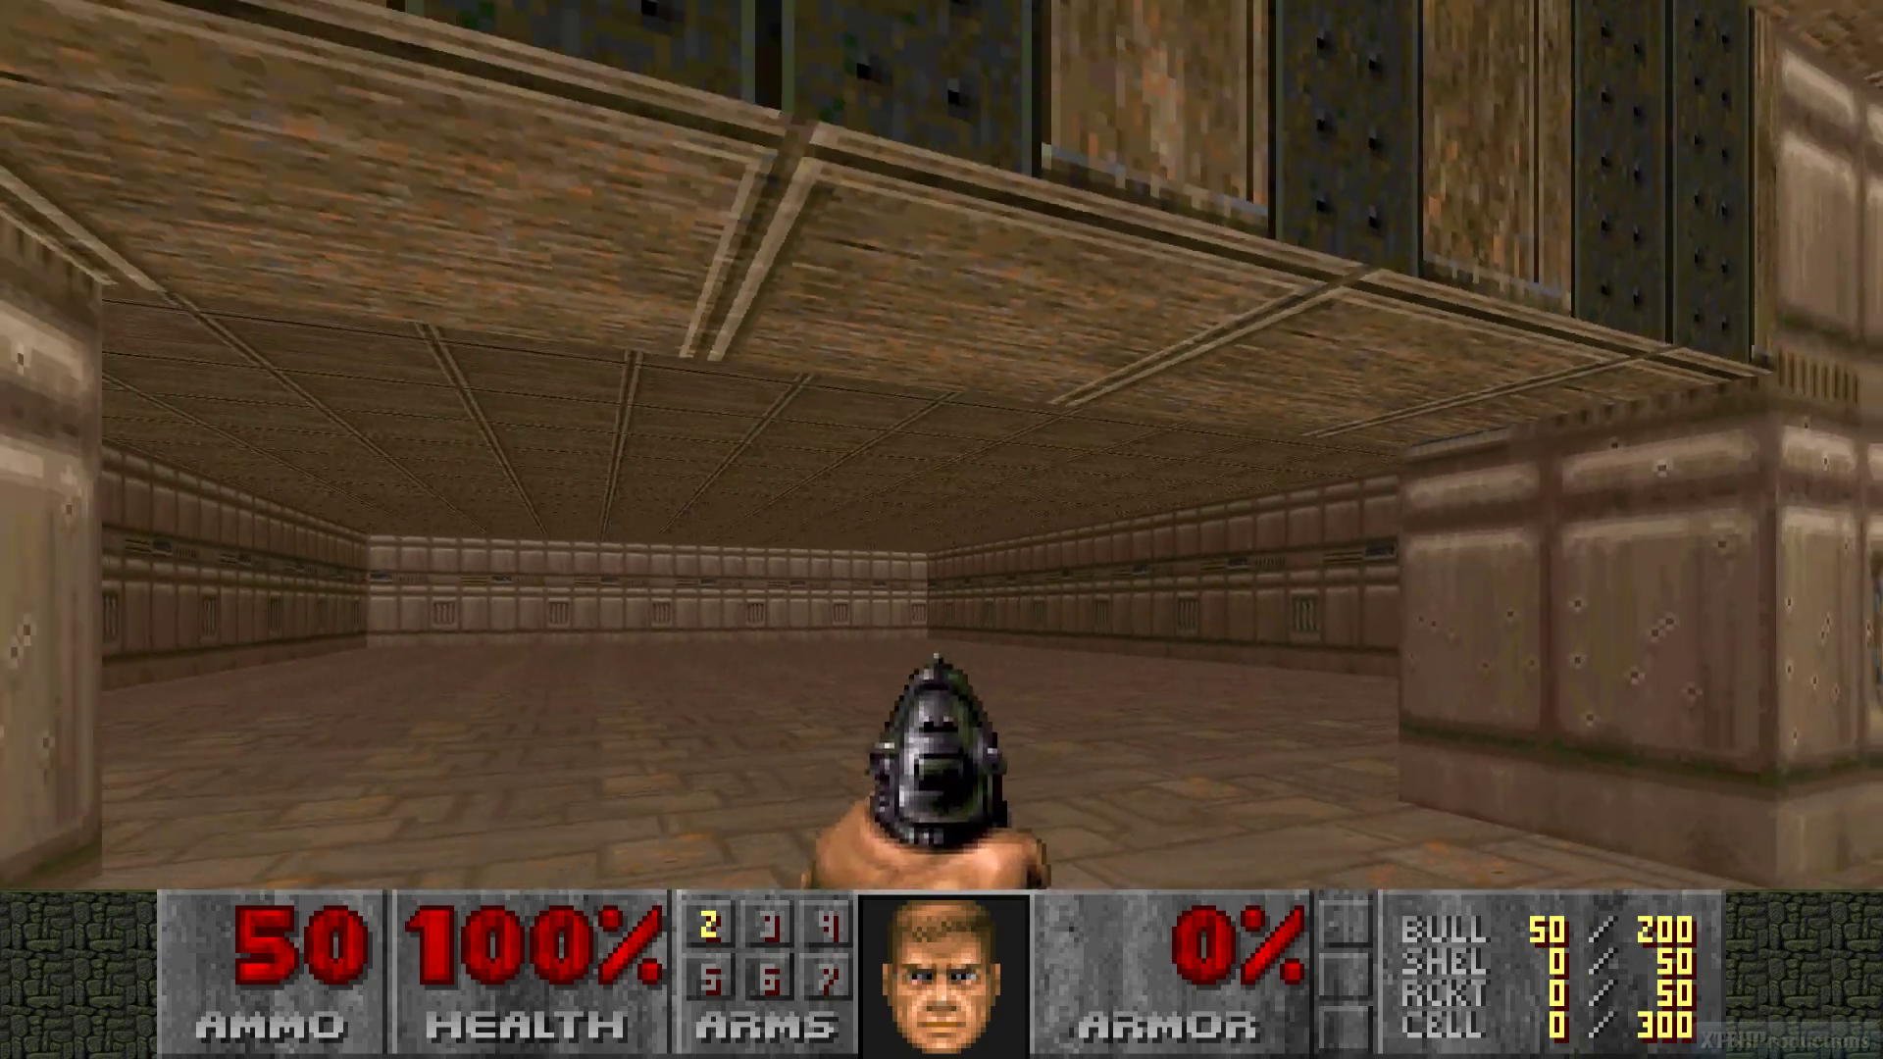
key("w")
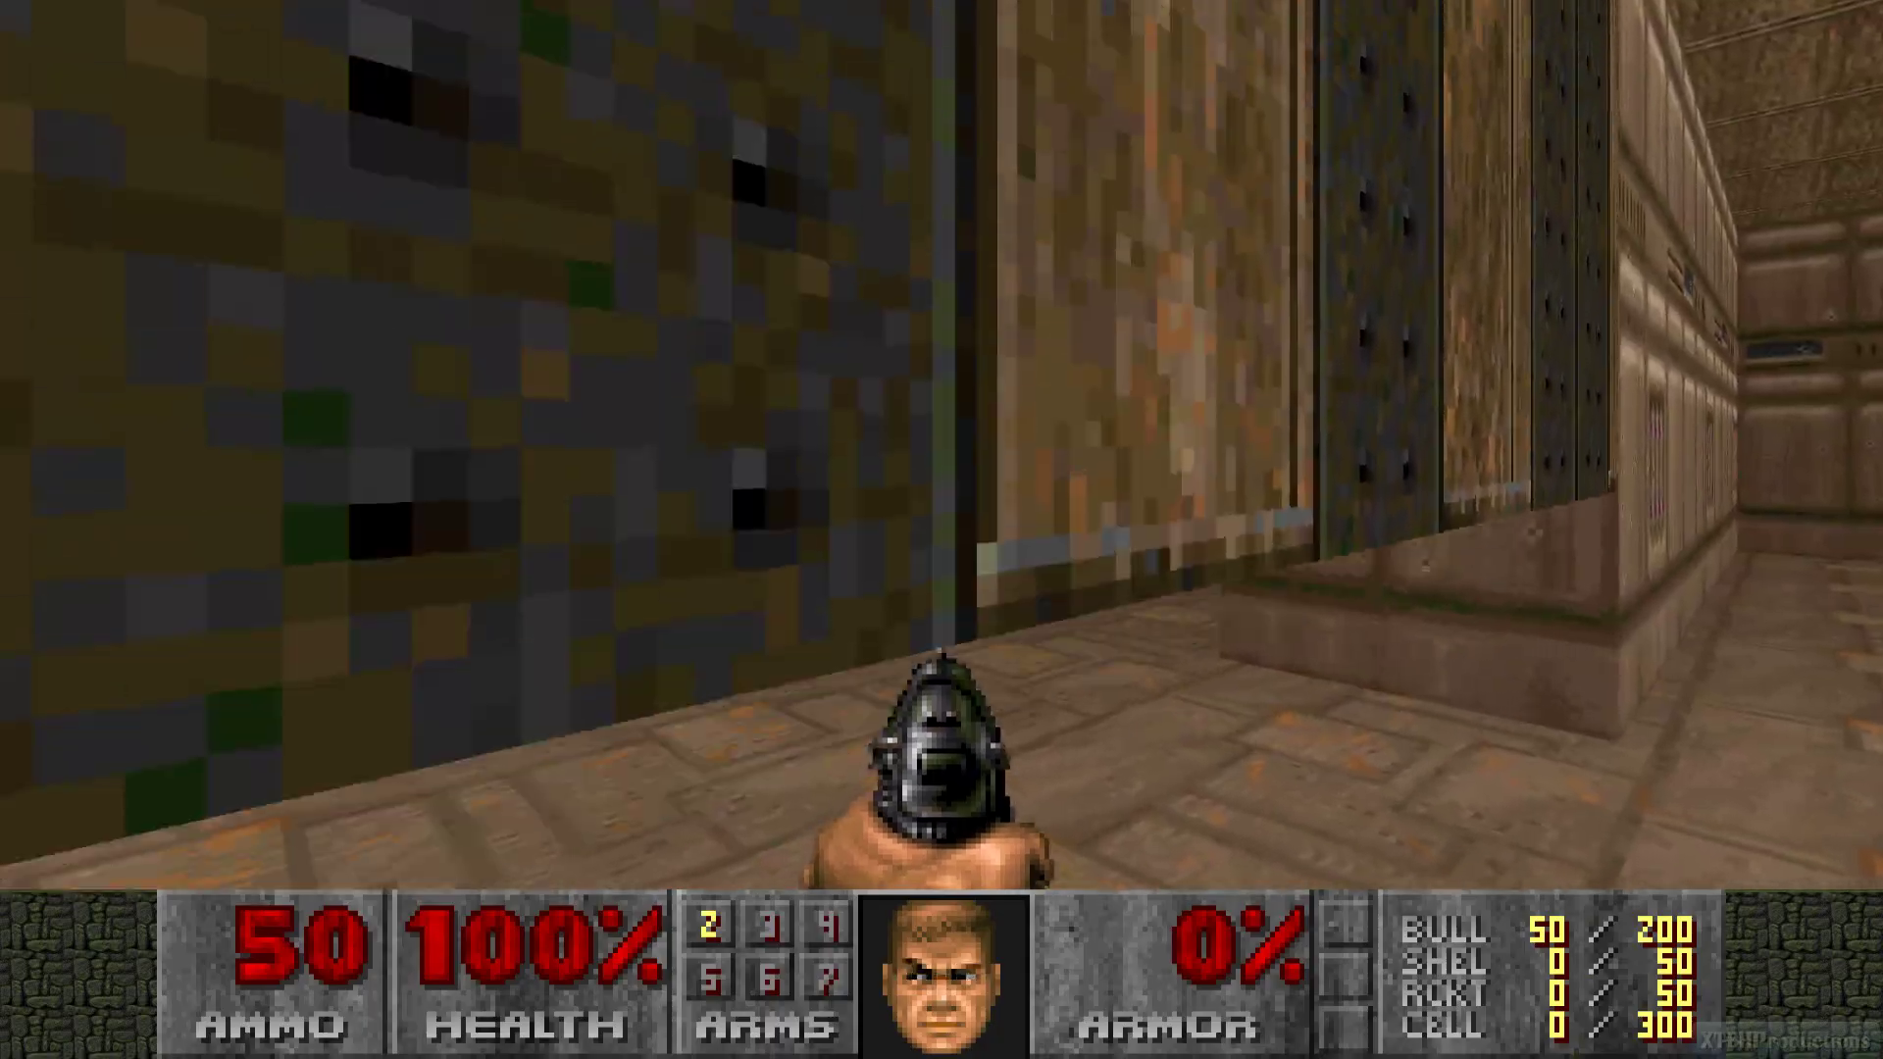
- Walk back into the middle room, fire the pistol a few times and quit the test game
key("Right")
key("Up")
key("ctrl")
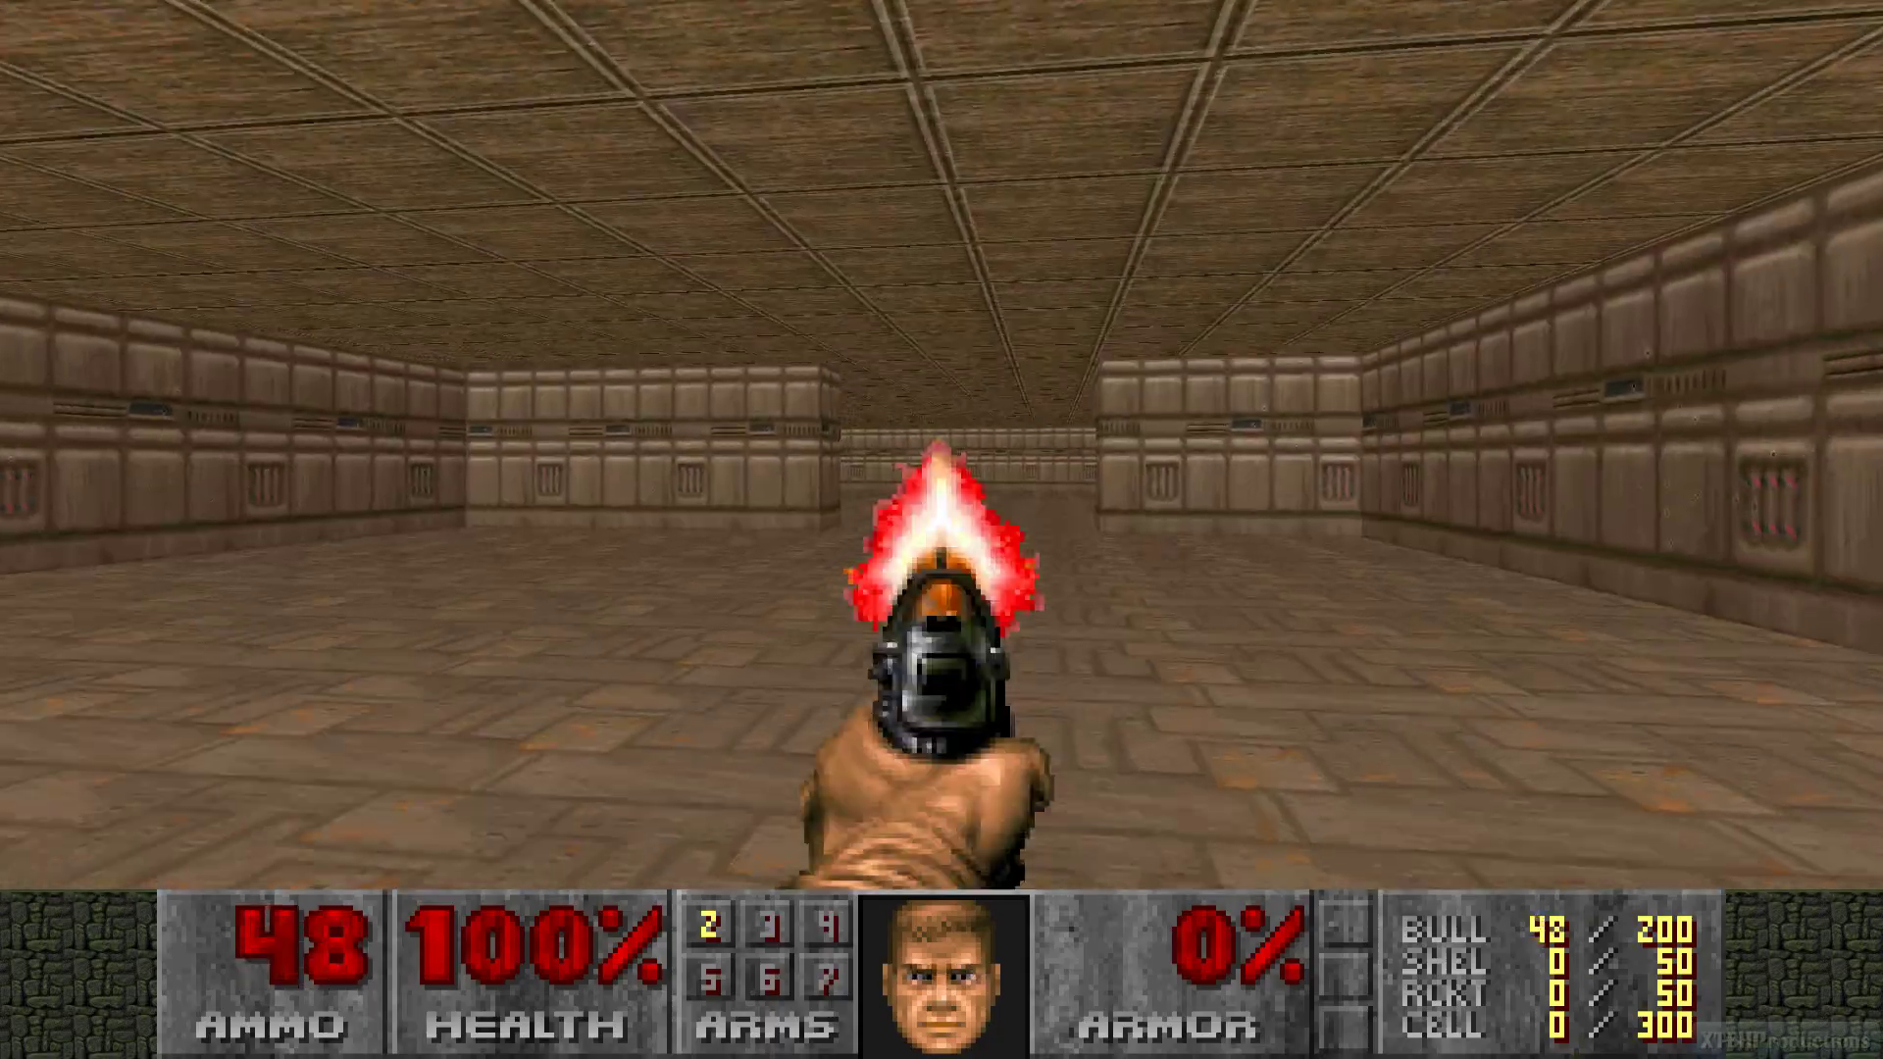
key("Left")
key("ctrl")
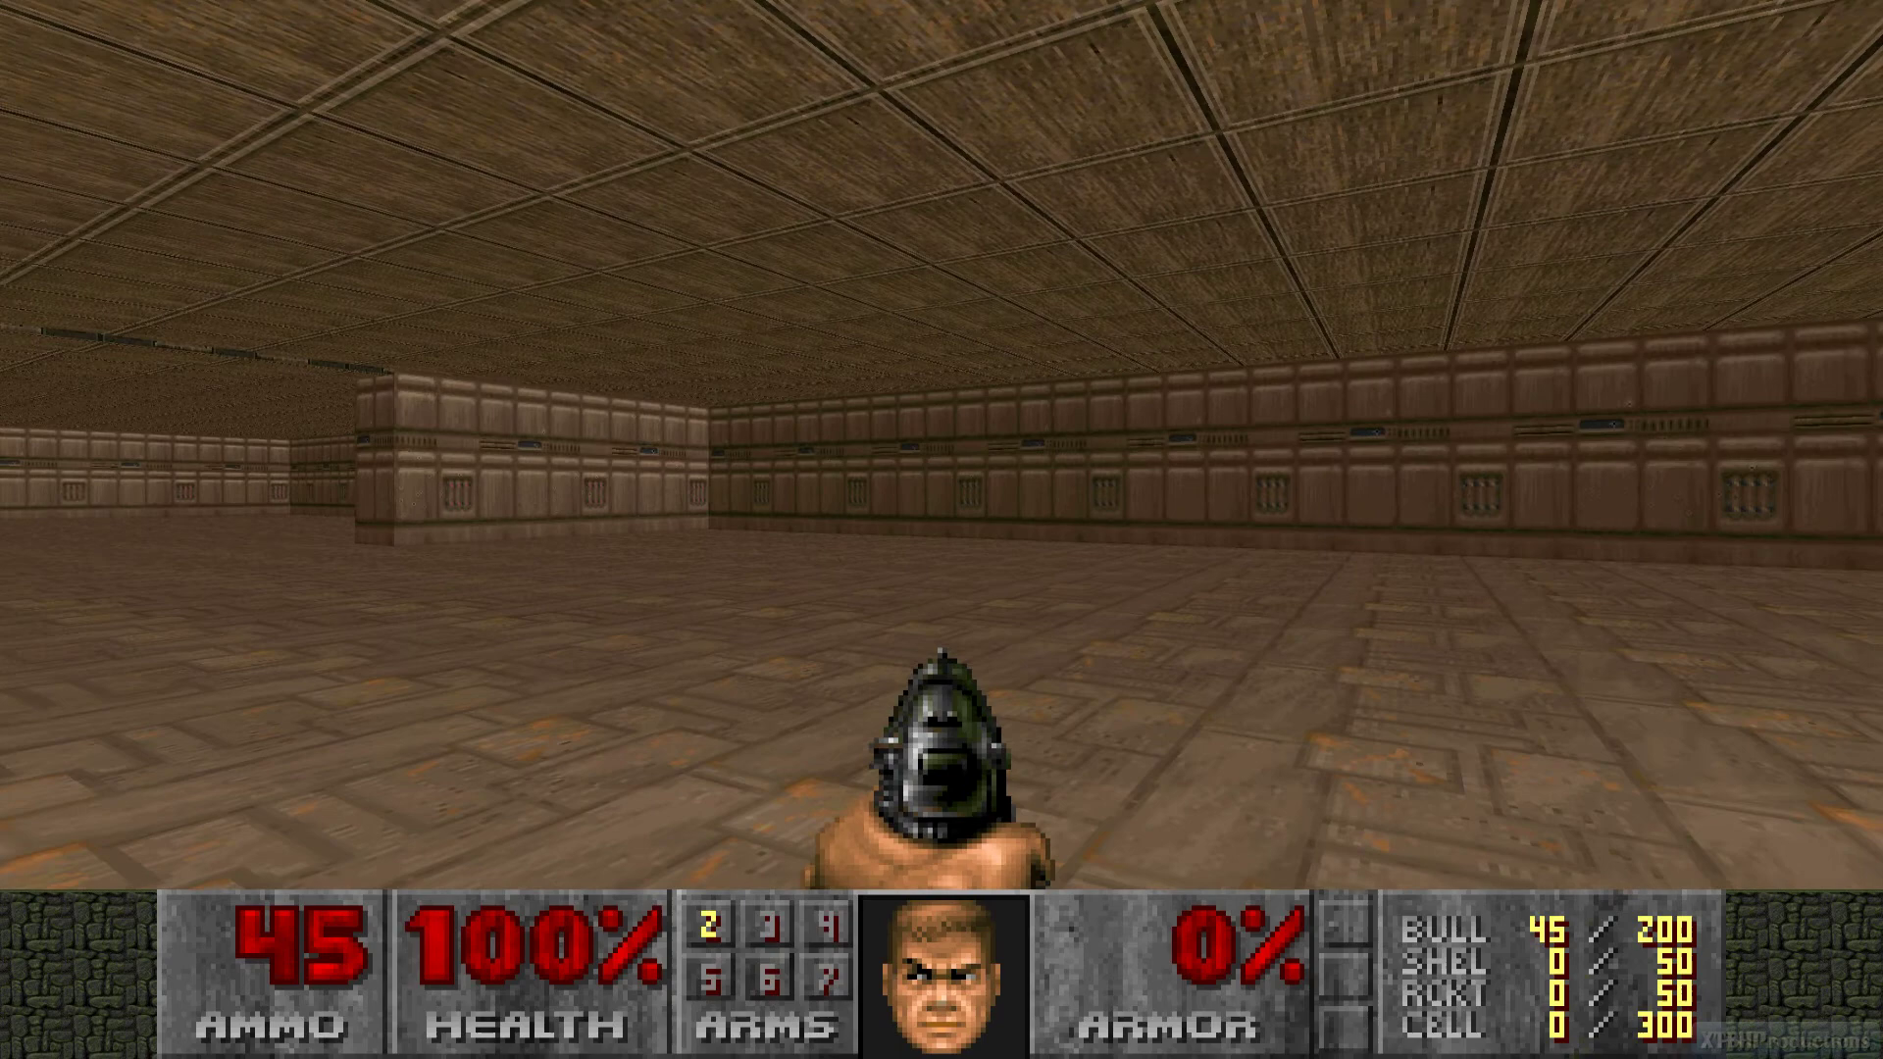
key("Escape")
left_click(910, 744)
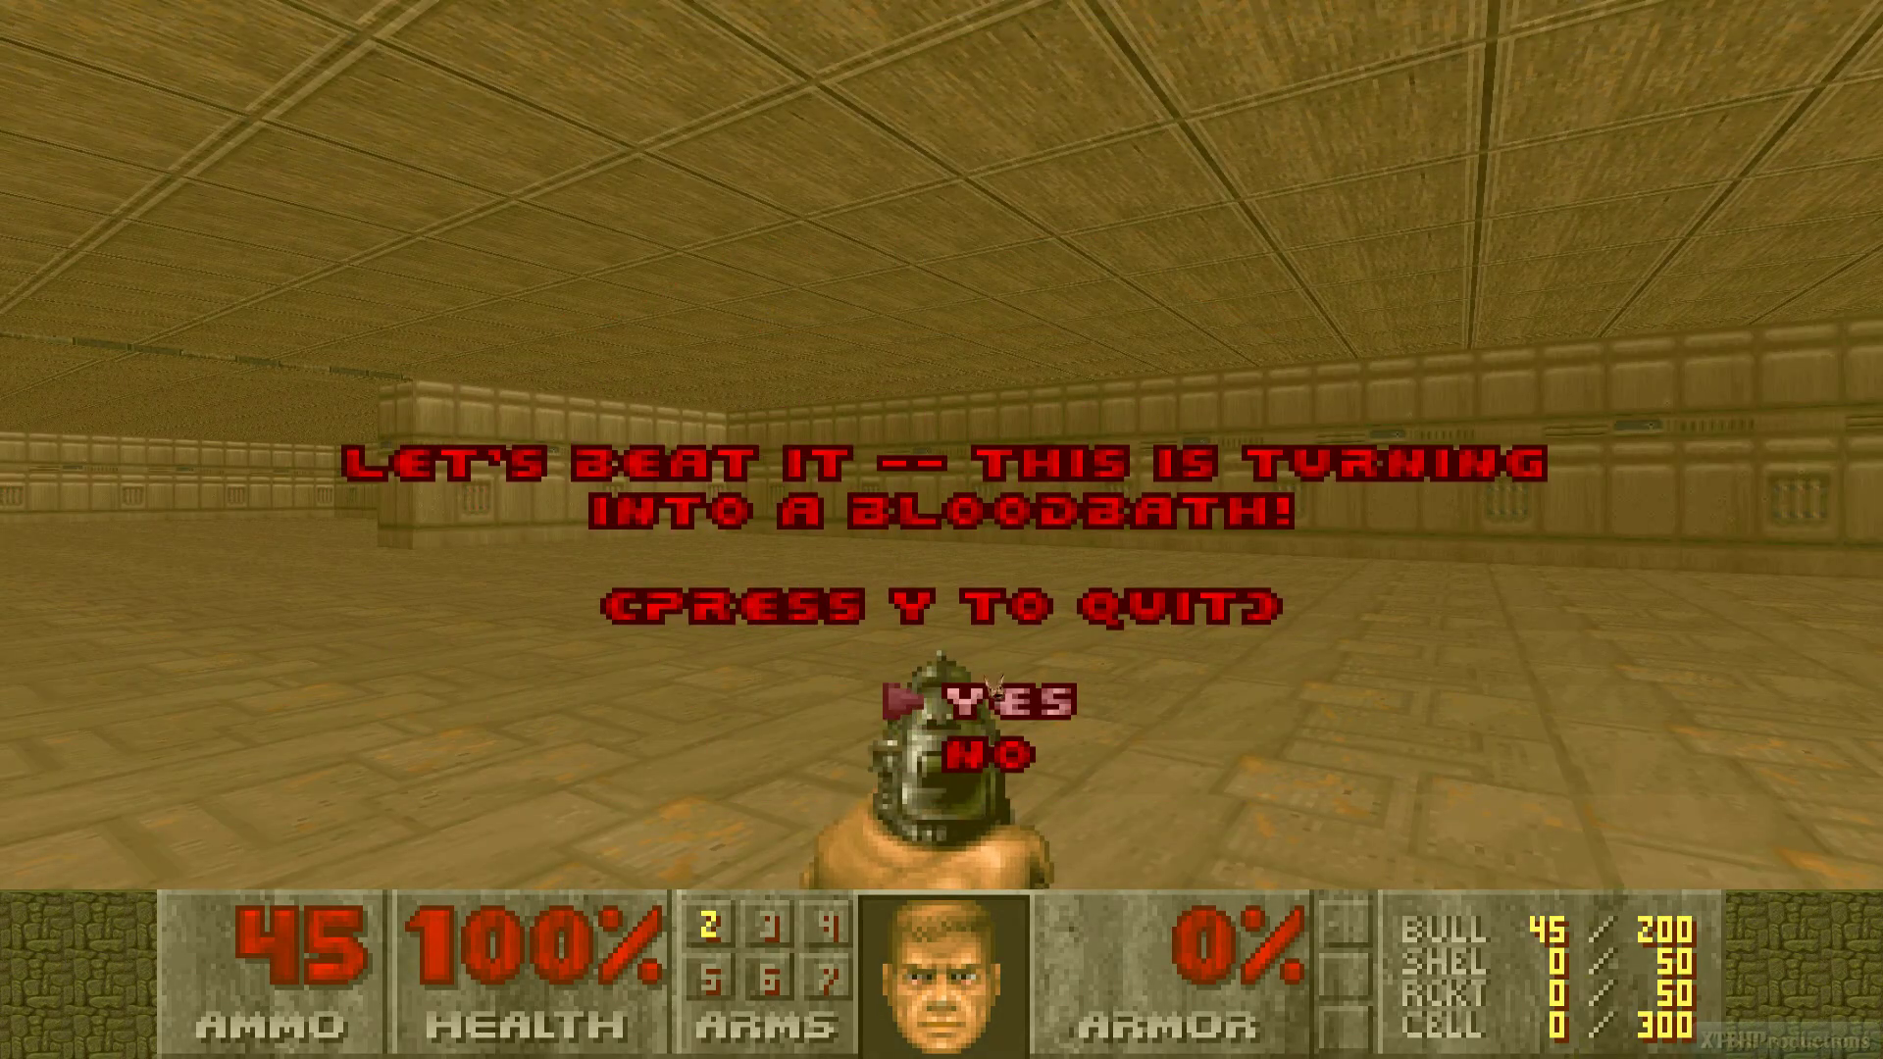
key("y")
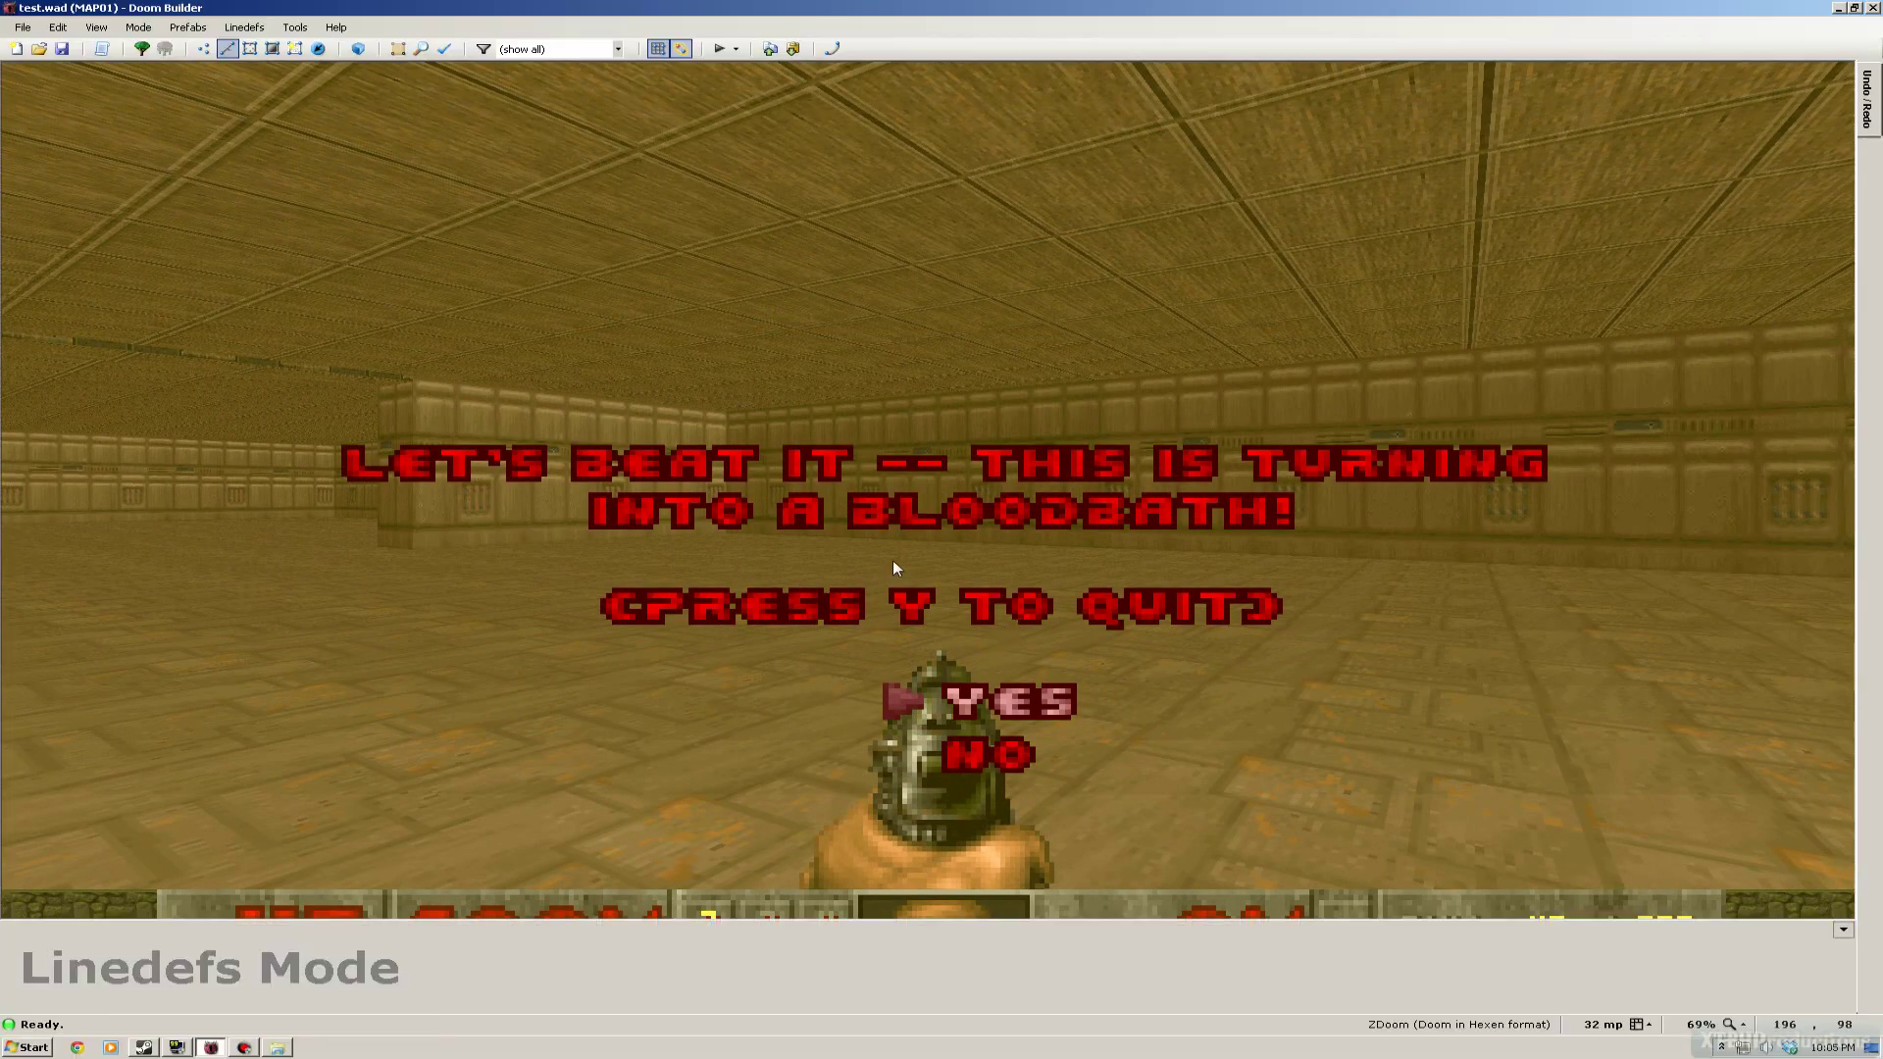
- Save the map and reopen MAP01 from test.wad to refresh the editor view
left_click(61, 48)
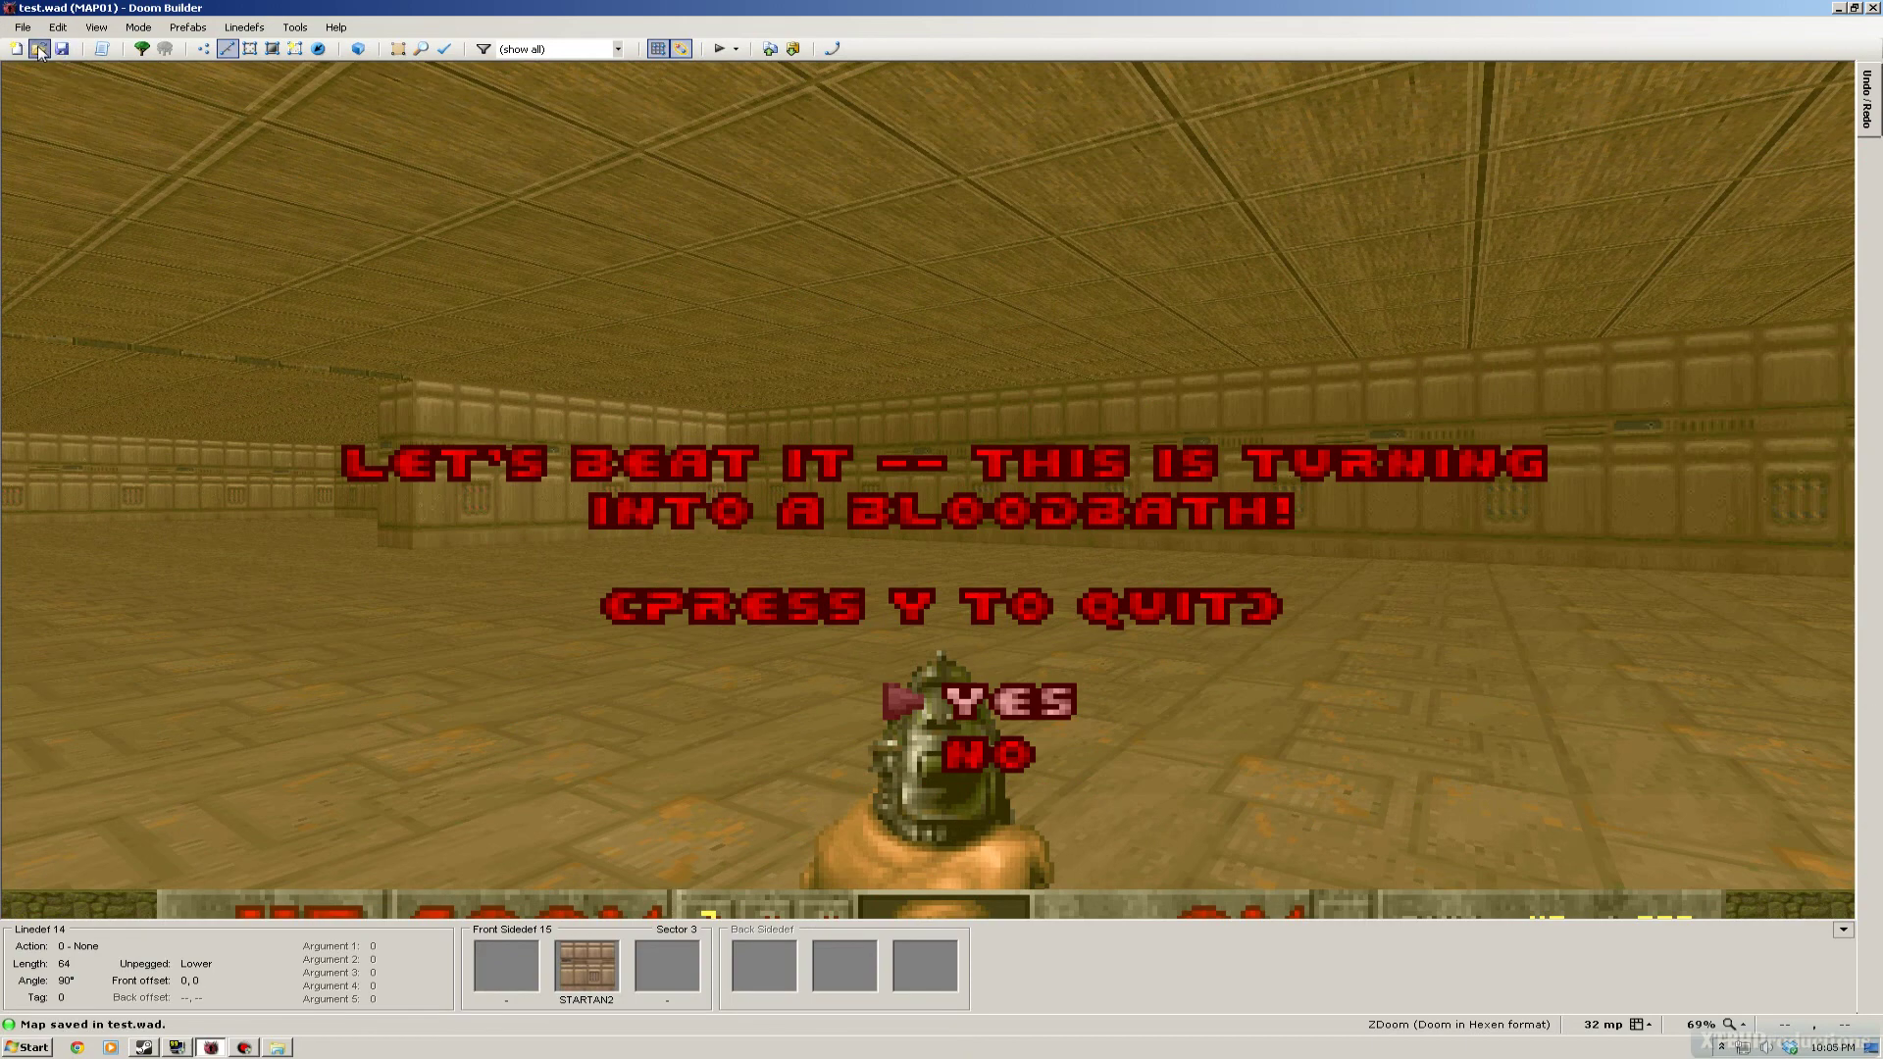
left_click(39, 48)
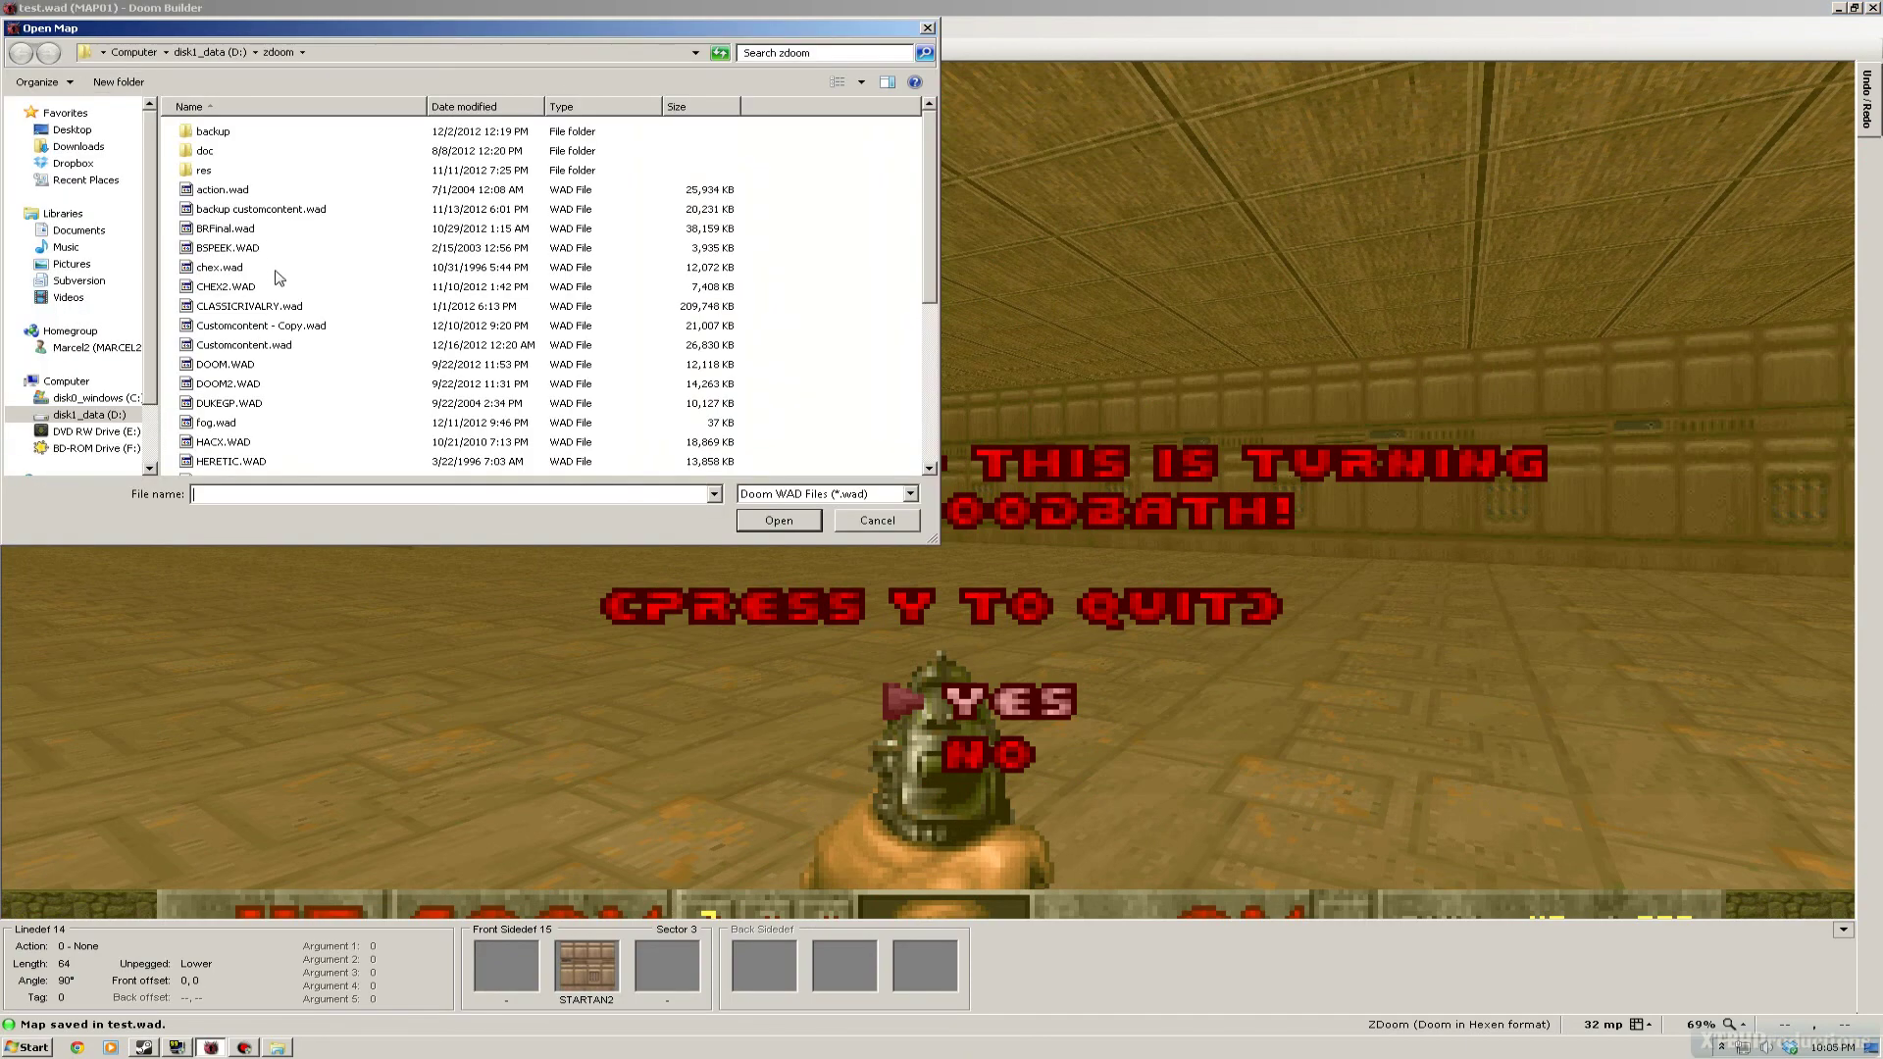
left_click(741, 521)
left_click(1002, 725)
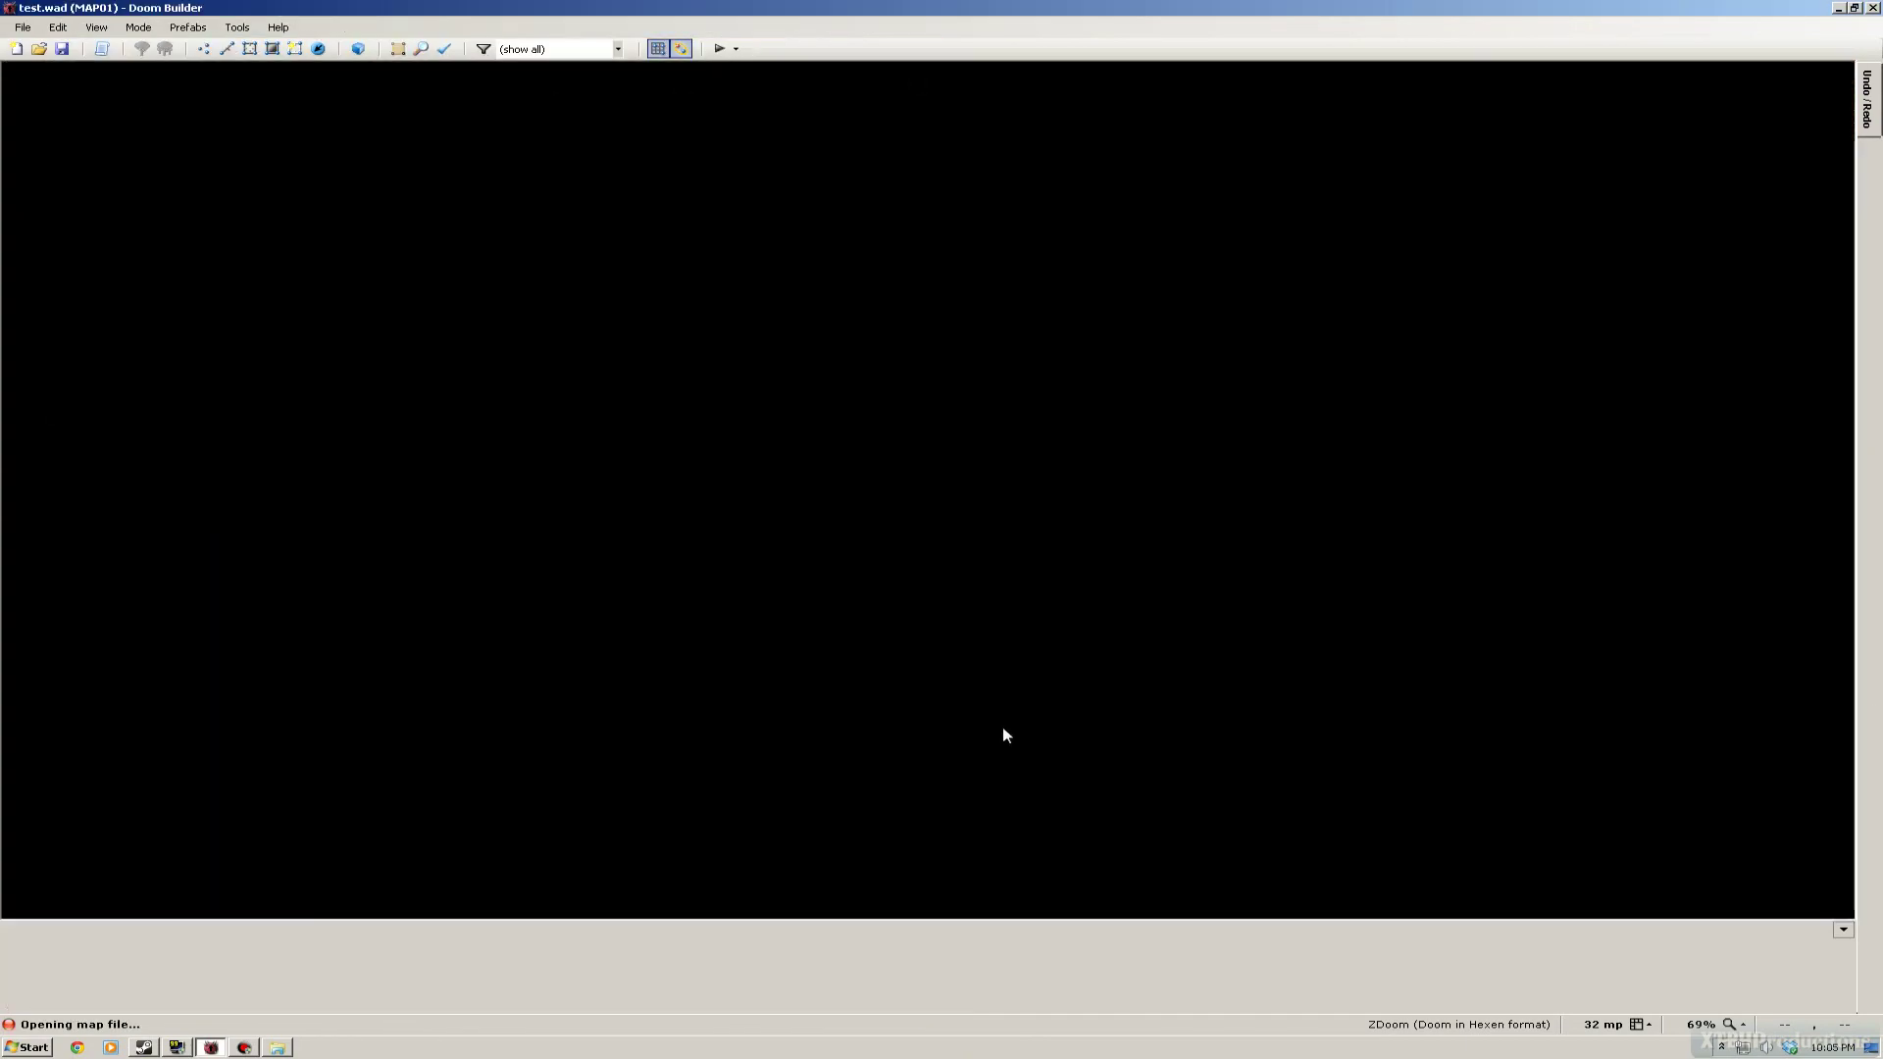
- Assign the Door Raise action to both long linedefs of the left doorway sector
scroll(709, 505, "up", 2)
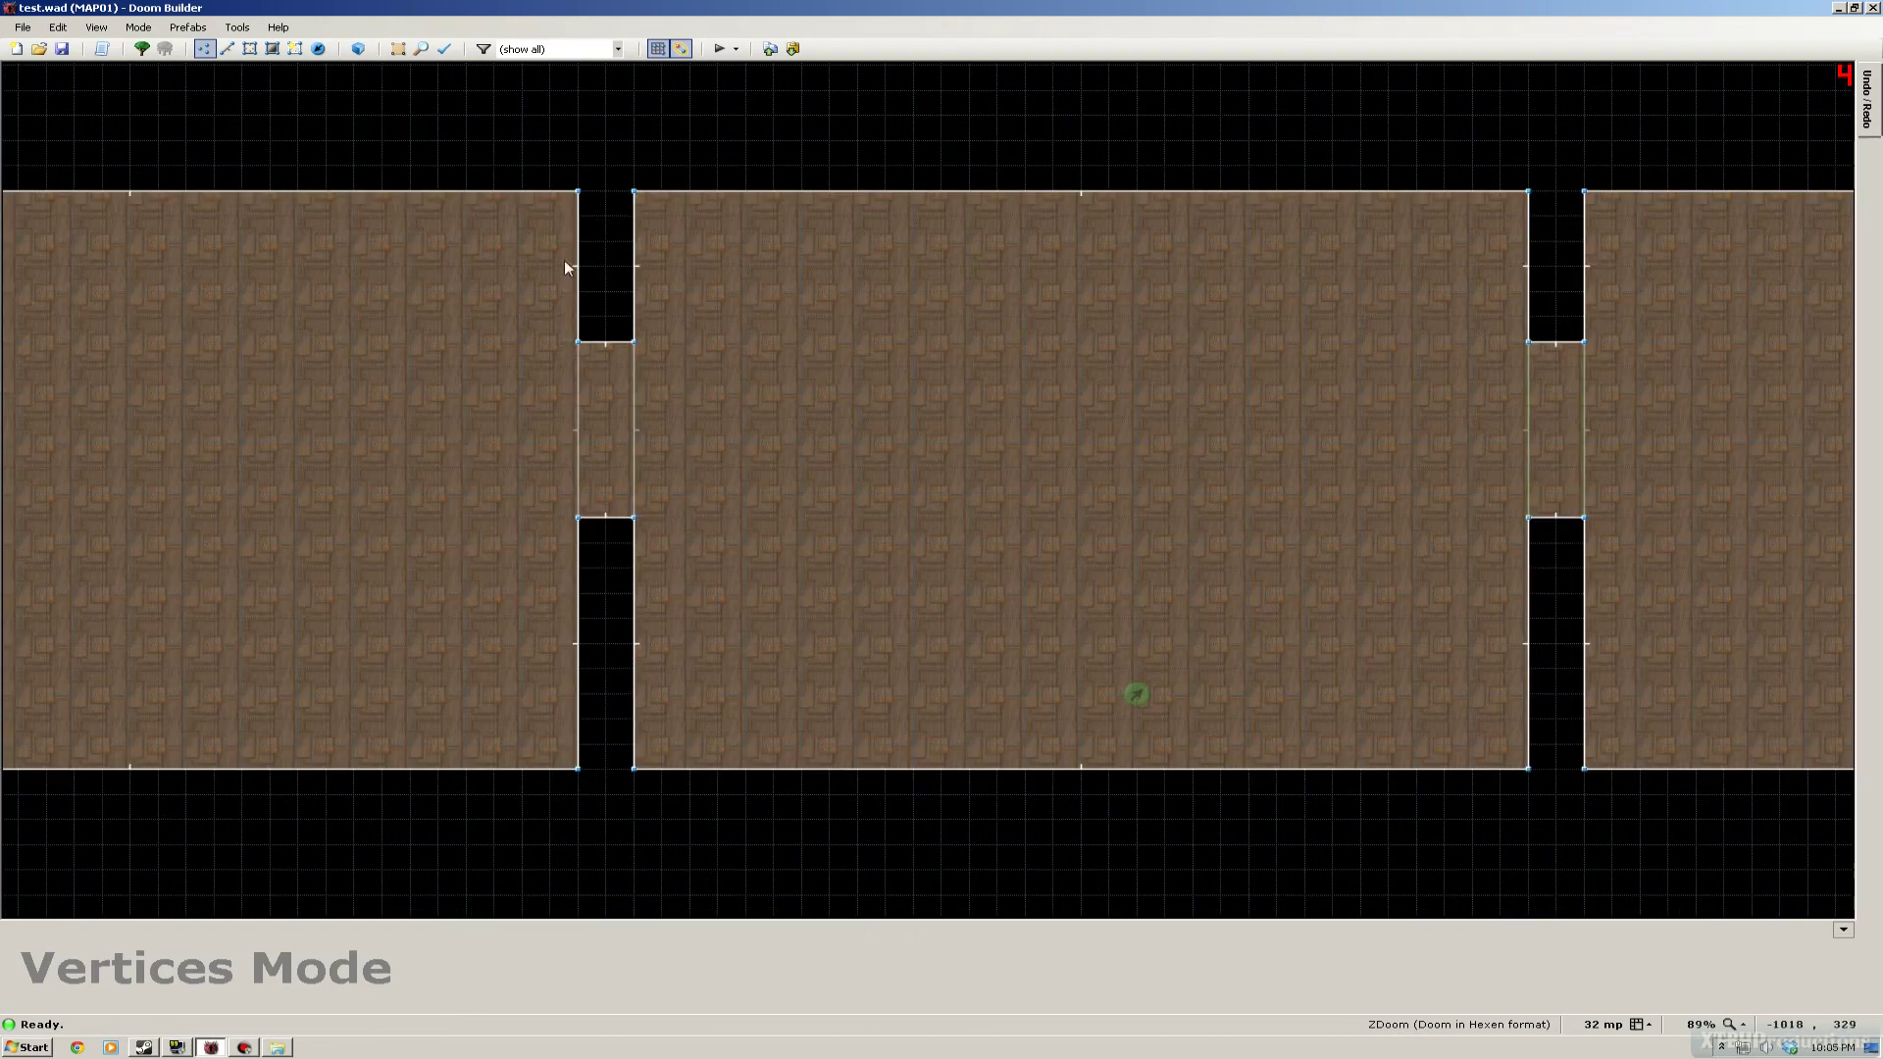
left_click(227, 48)
left_click(633, 386)
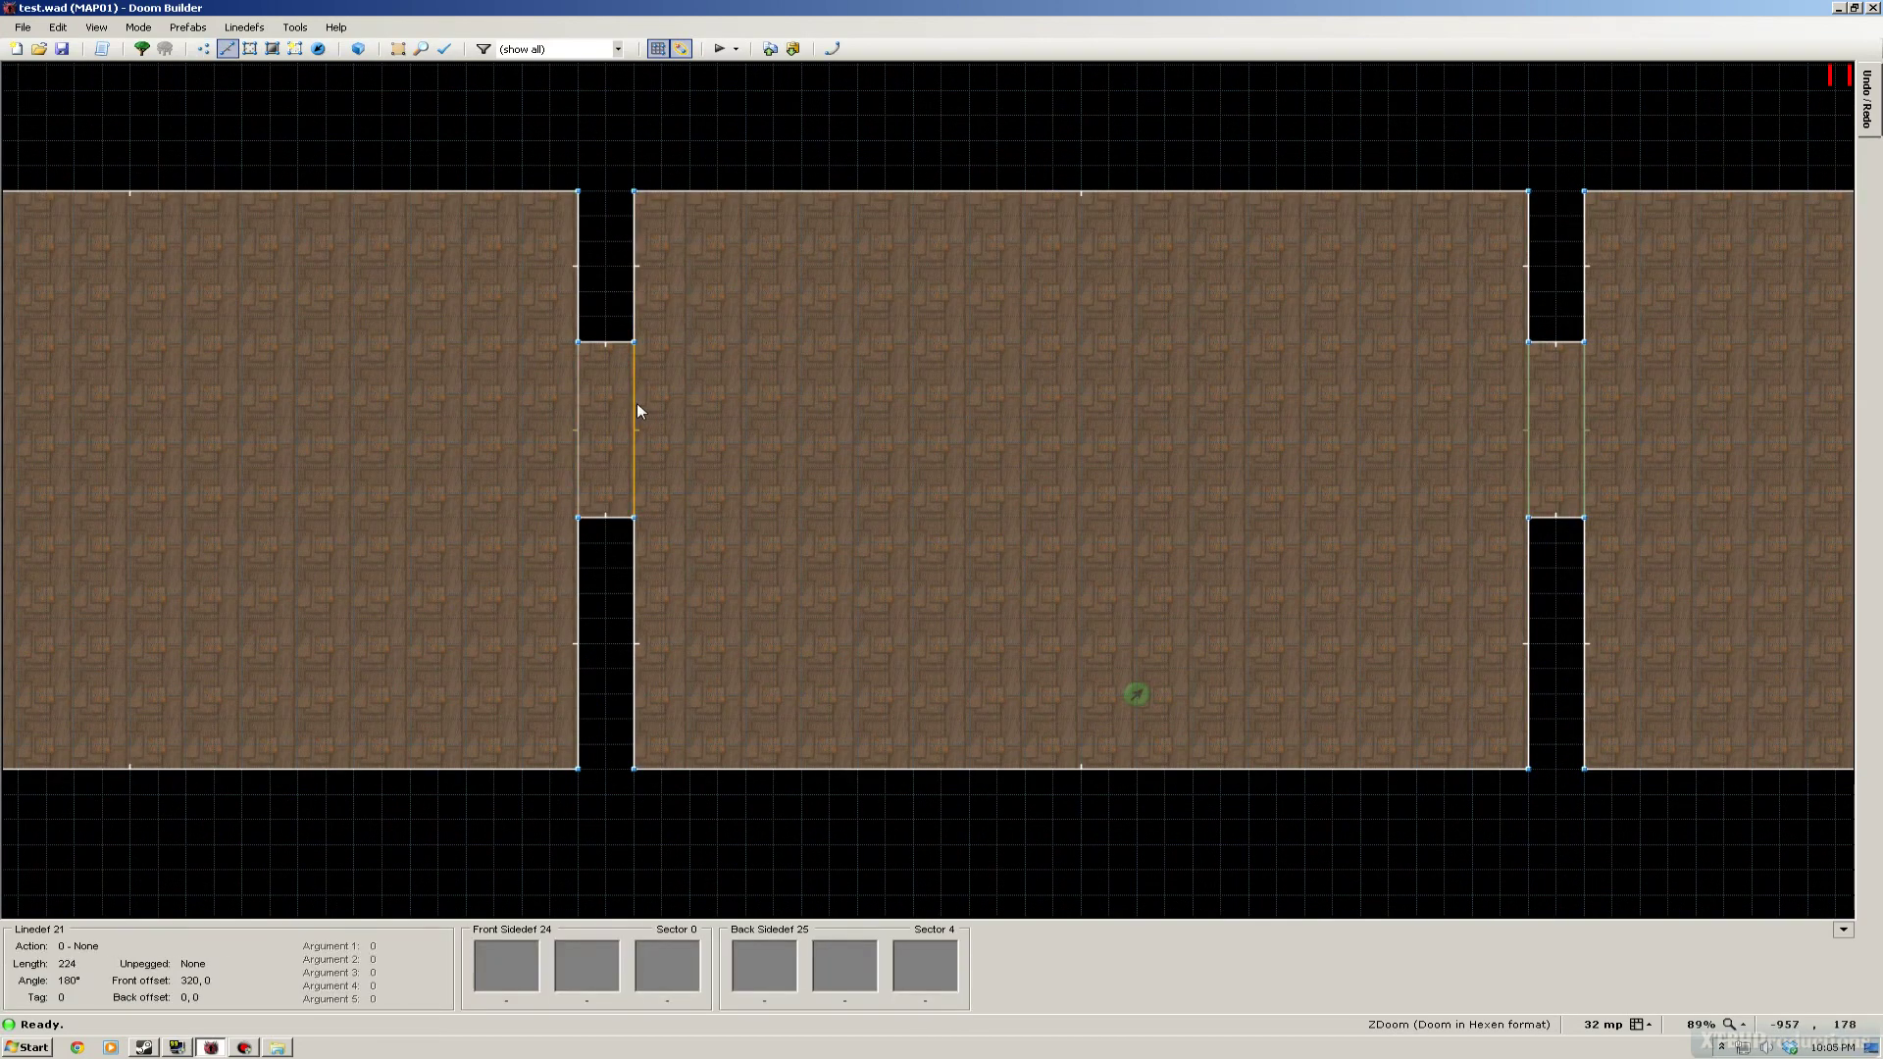
left_click(580, 408)
right_click(579, 408)
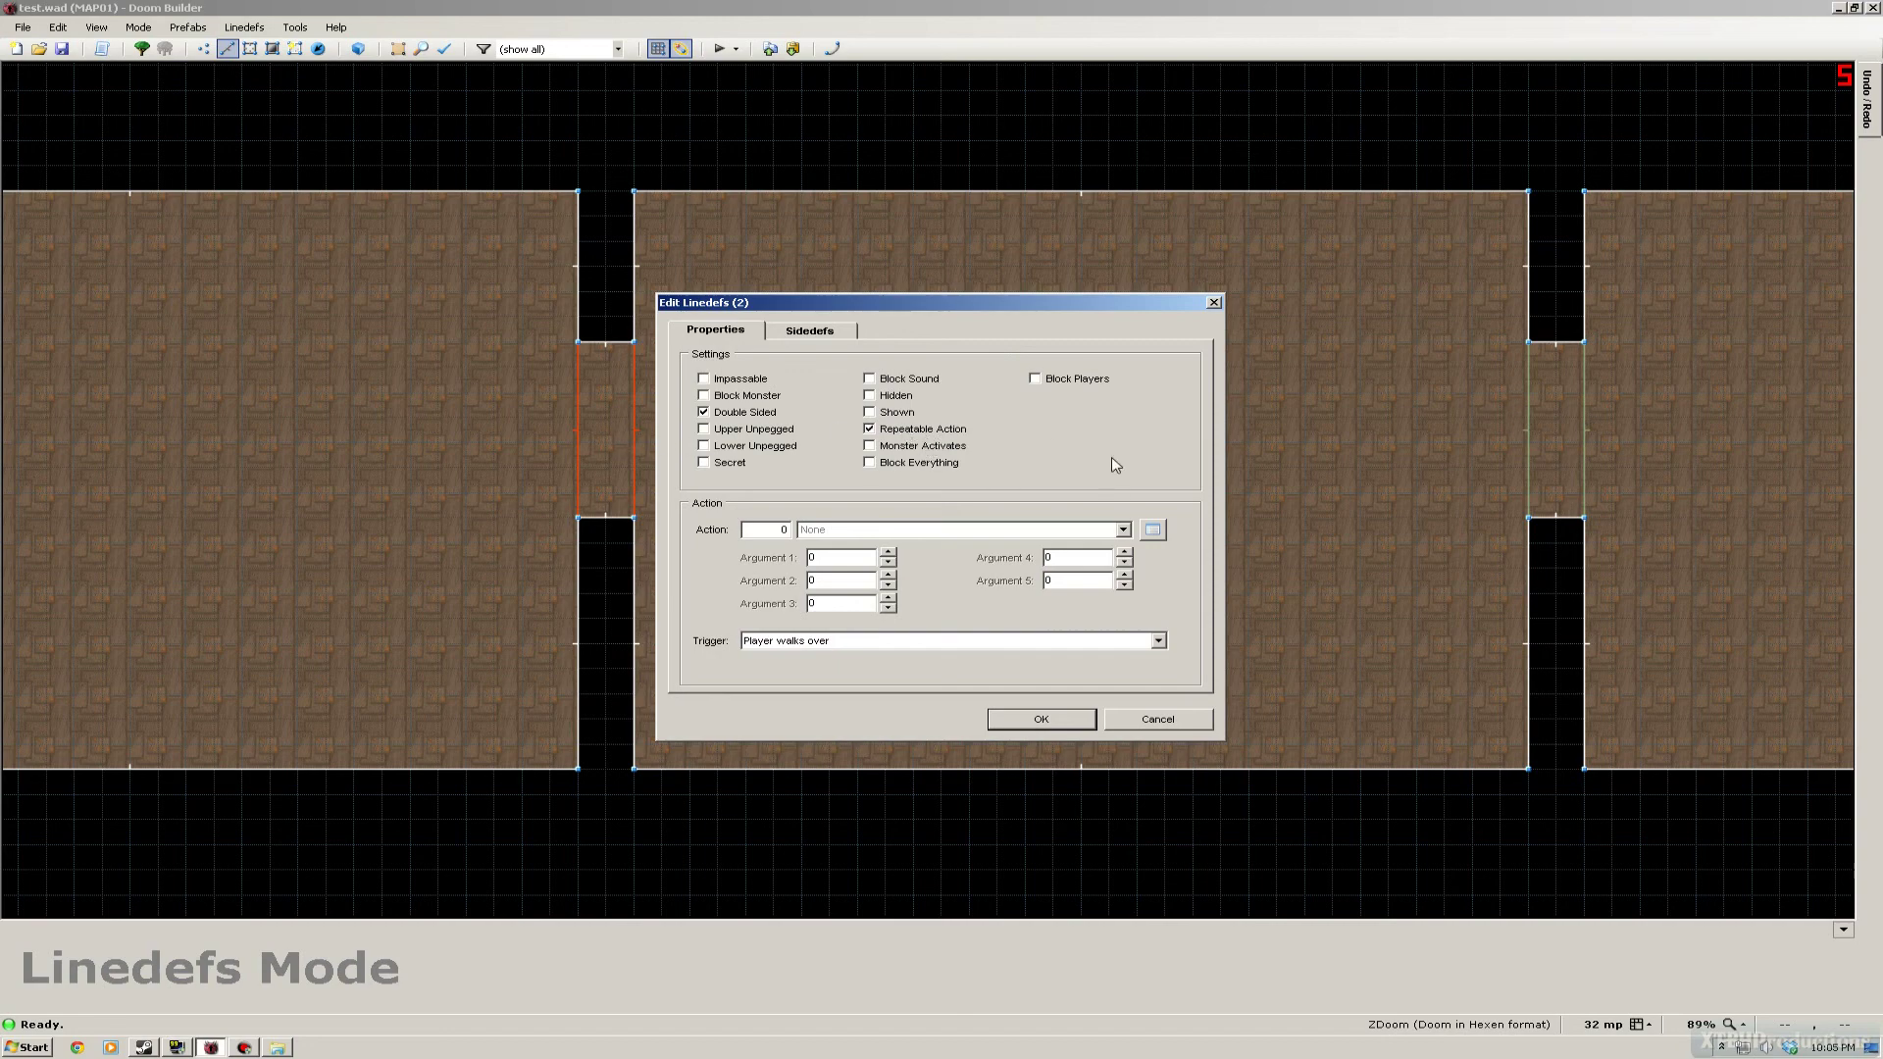
left_click(1152, 530)
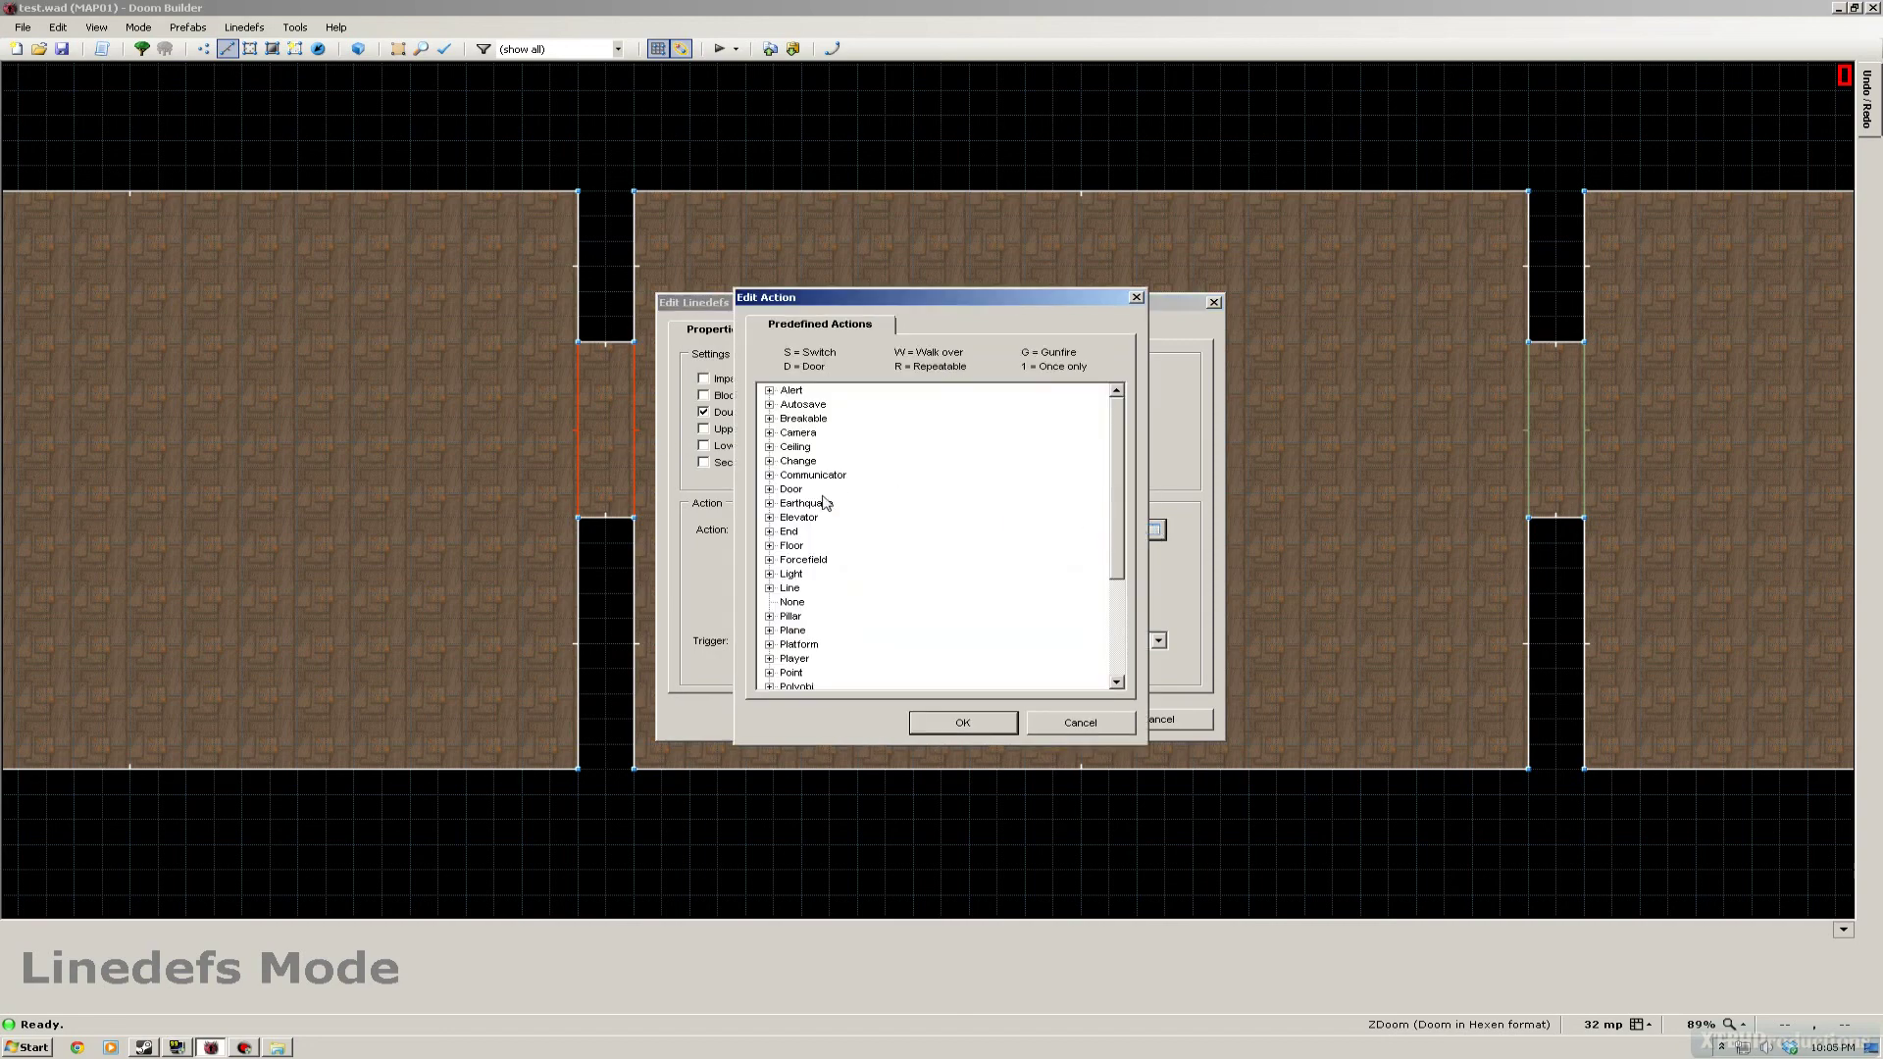
left_click(768, 490)
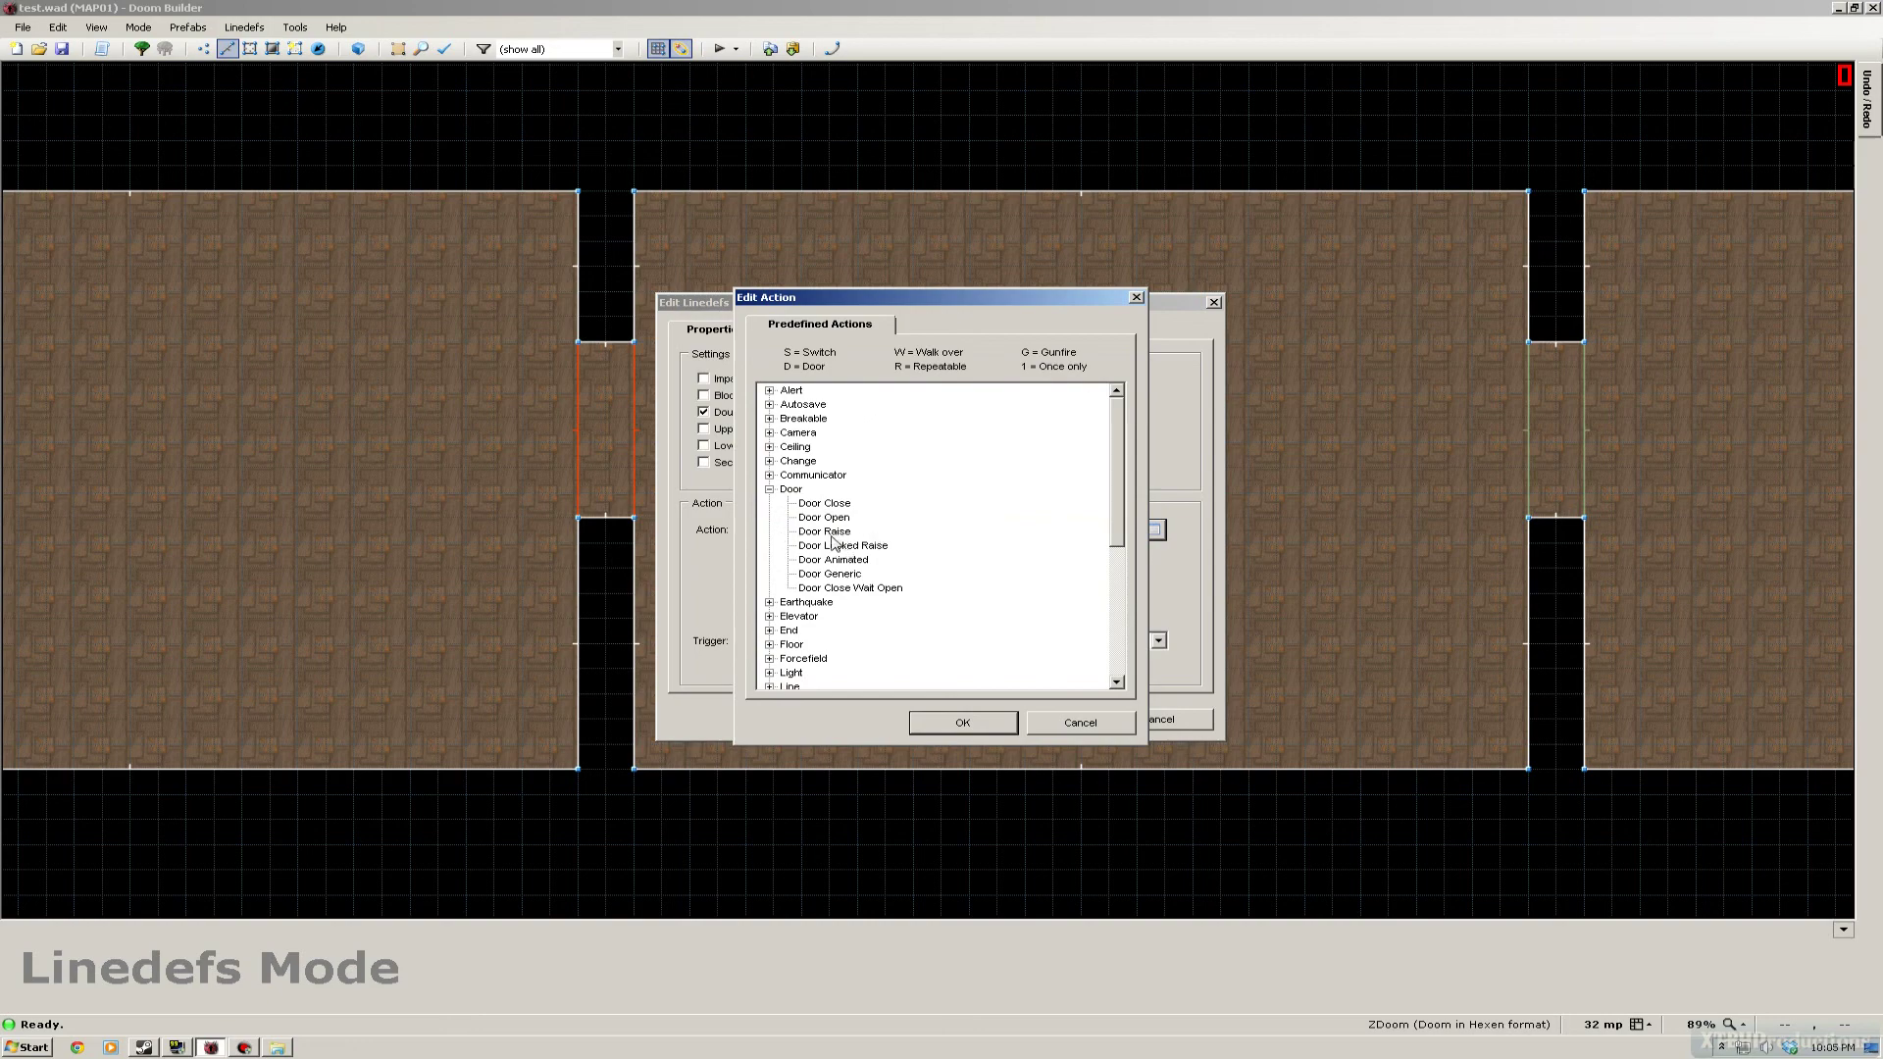
left_click(829, 535)
left_click(963, 723)
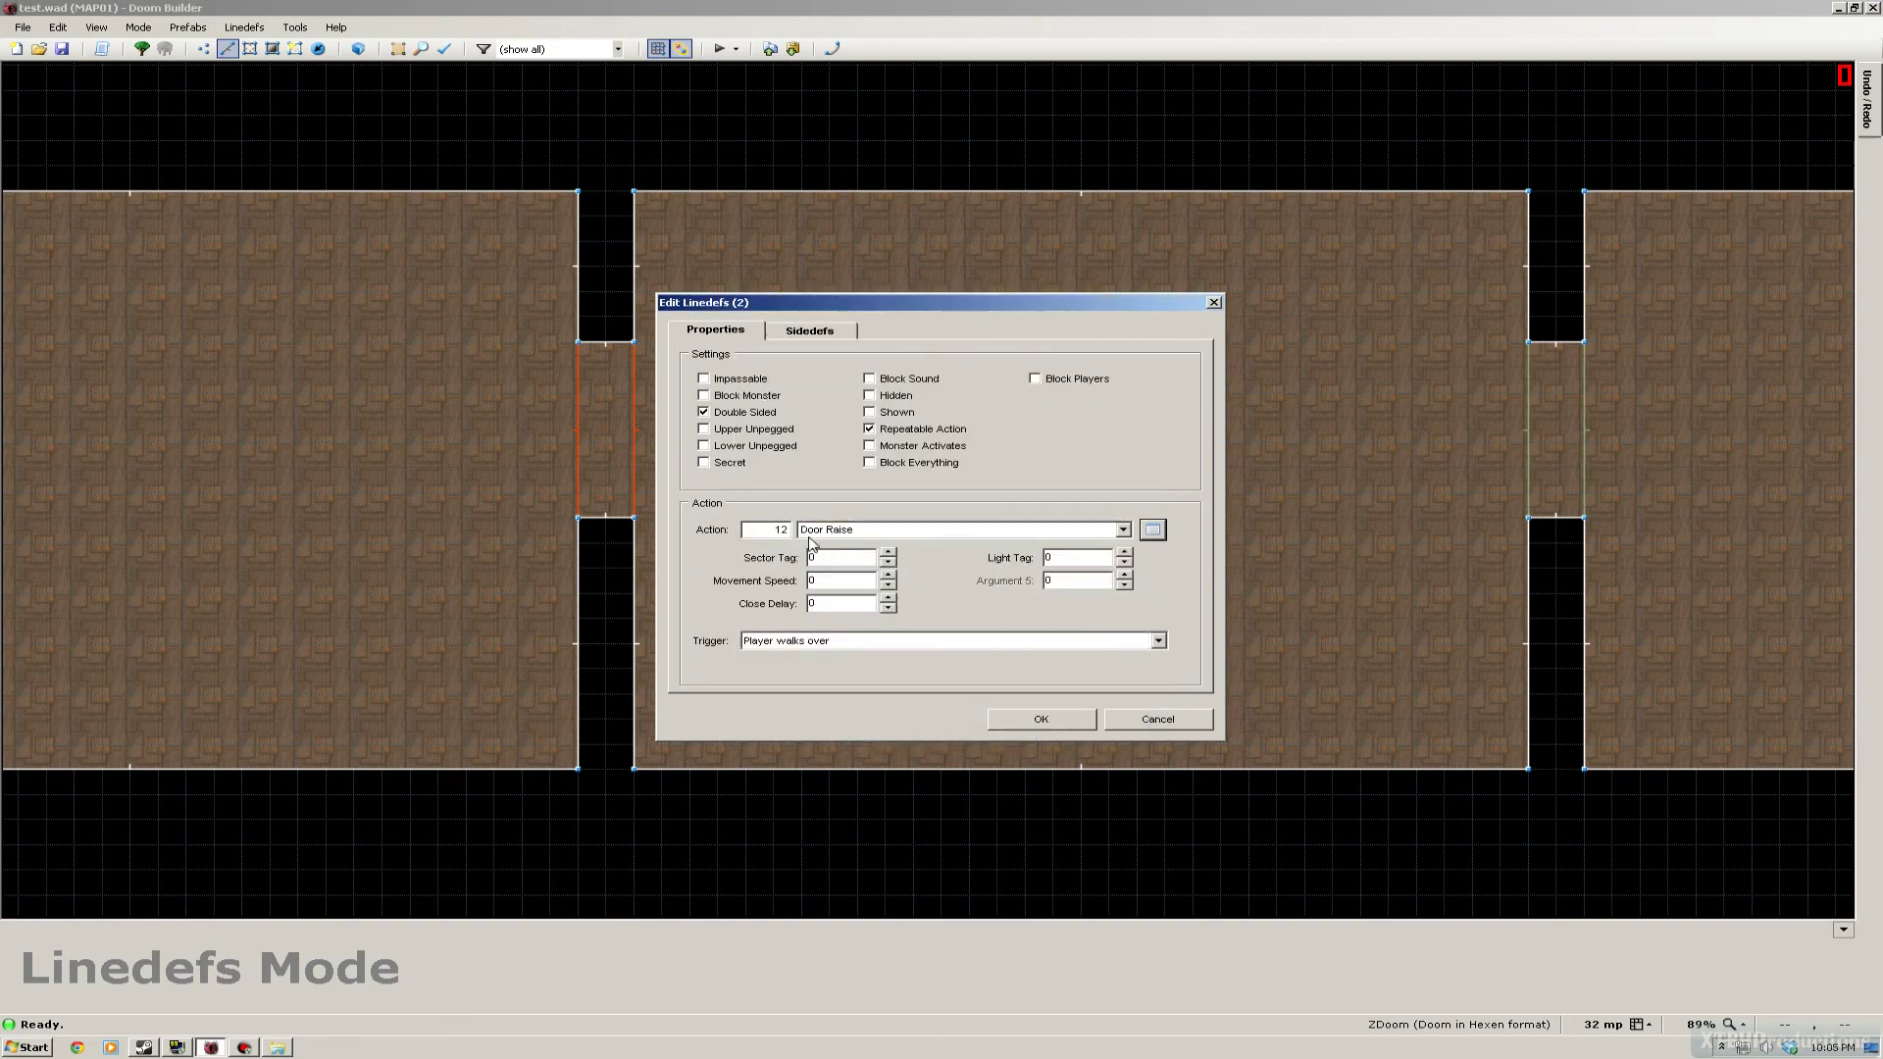
- Give both door linedefs sector tag 1, movement speed 16, close delay 128 and the Player presses Use trigger
key("Tab")
type("16")
type("128")
left_click(1158, 642)
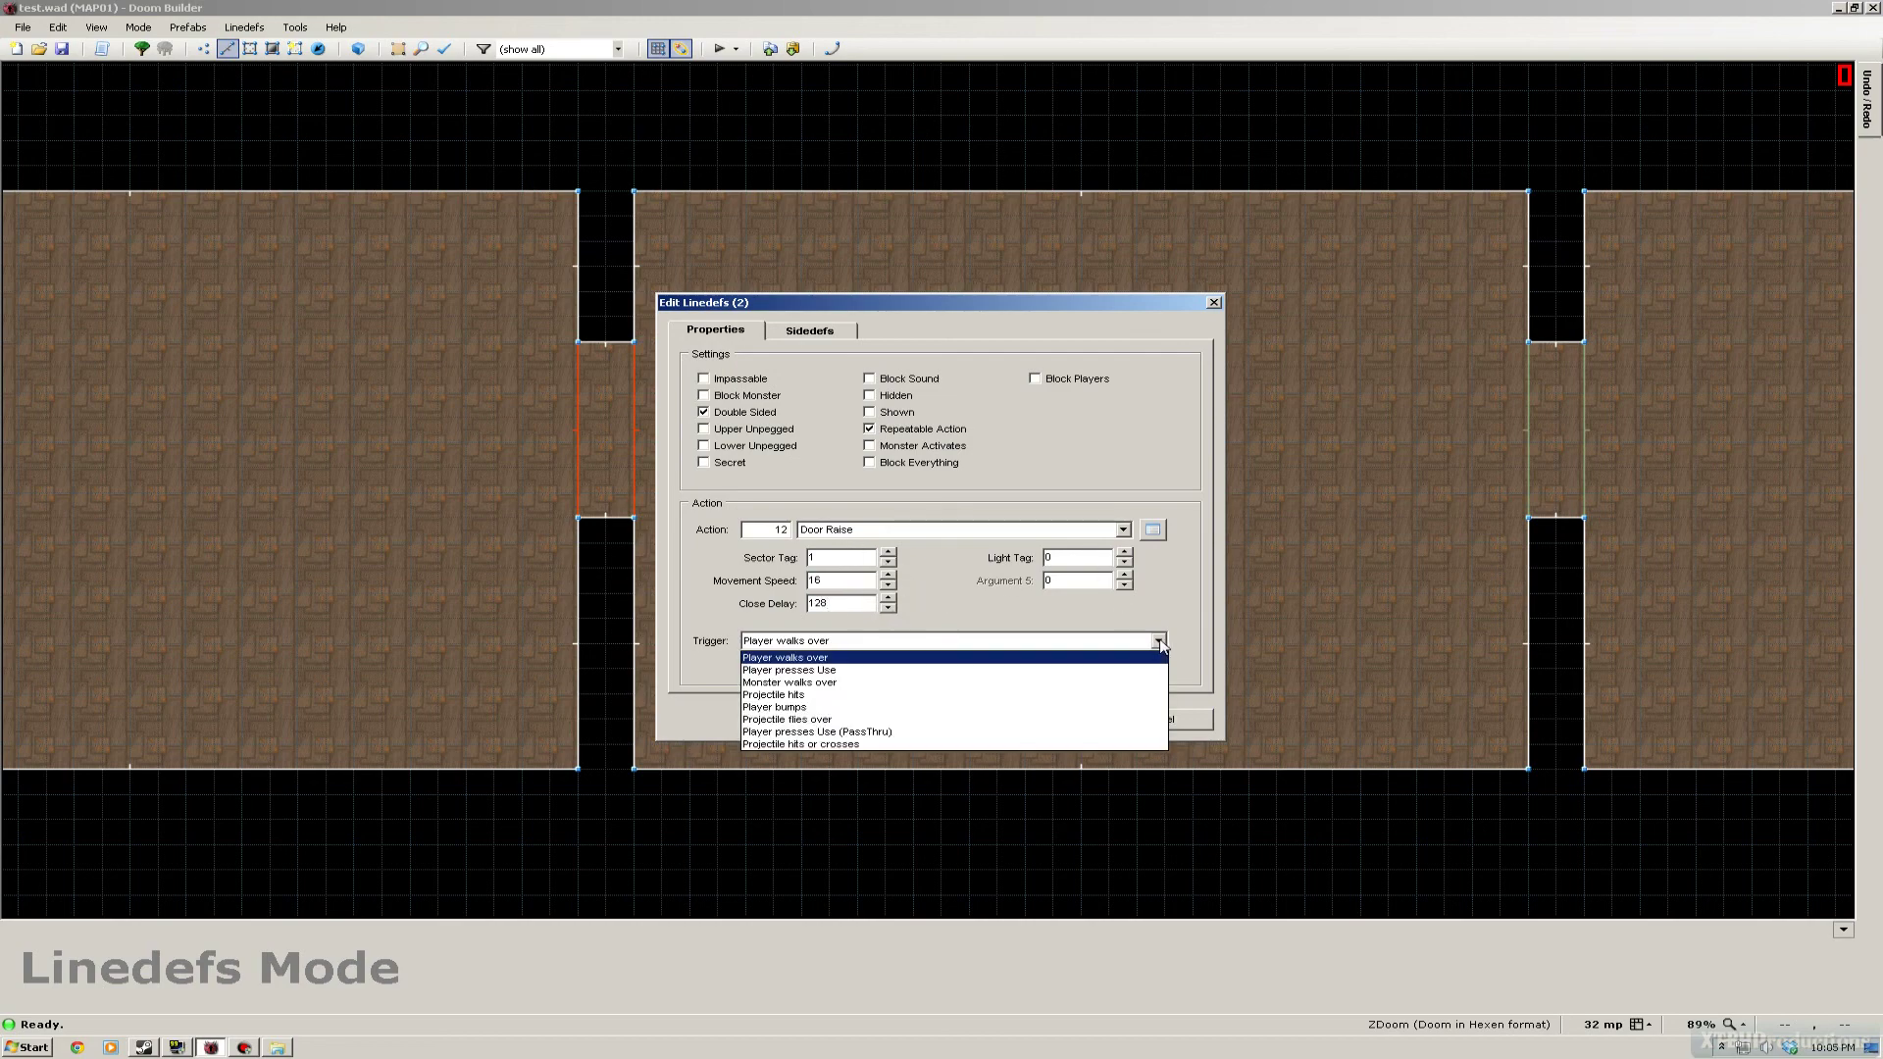
left_click(930, 680)
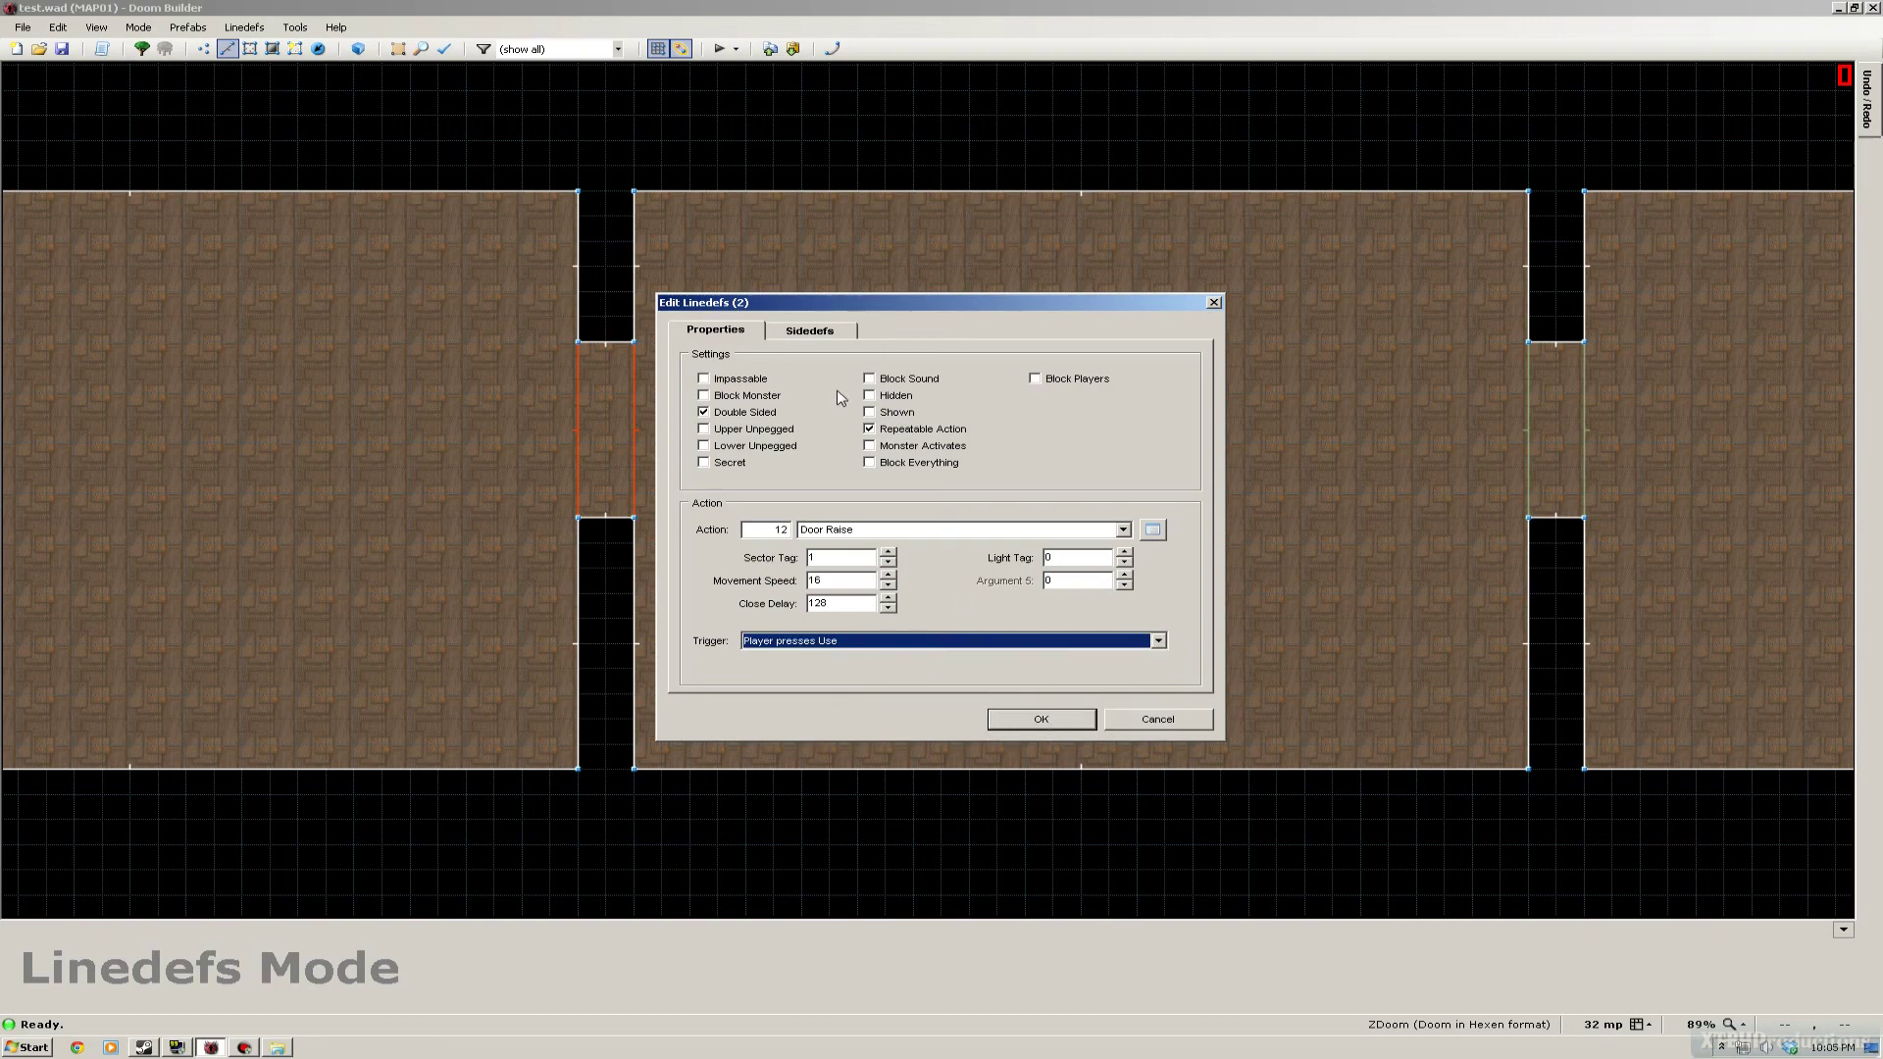
left_click(819, 331)
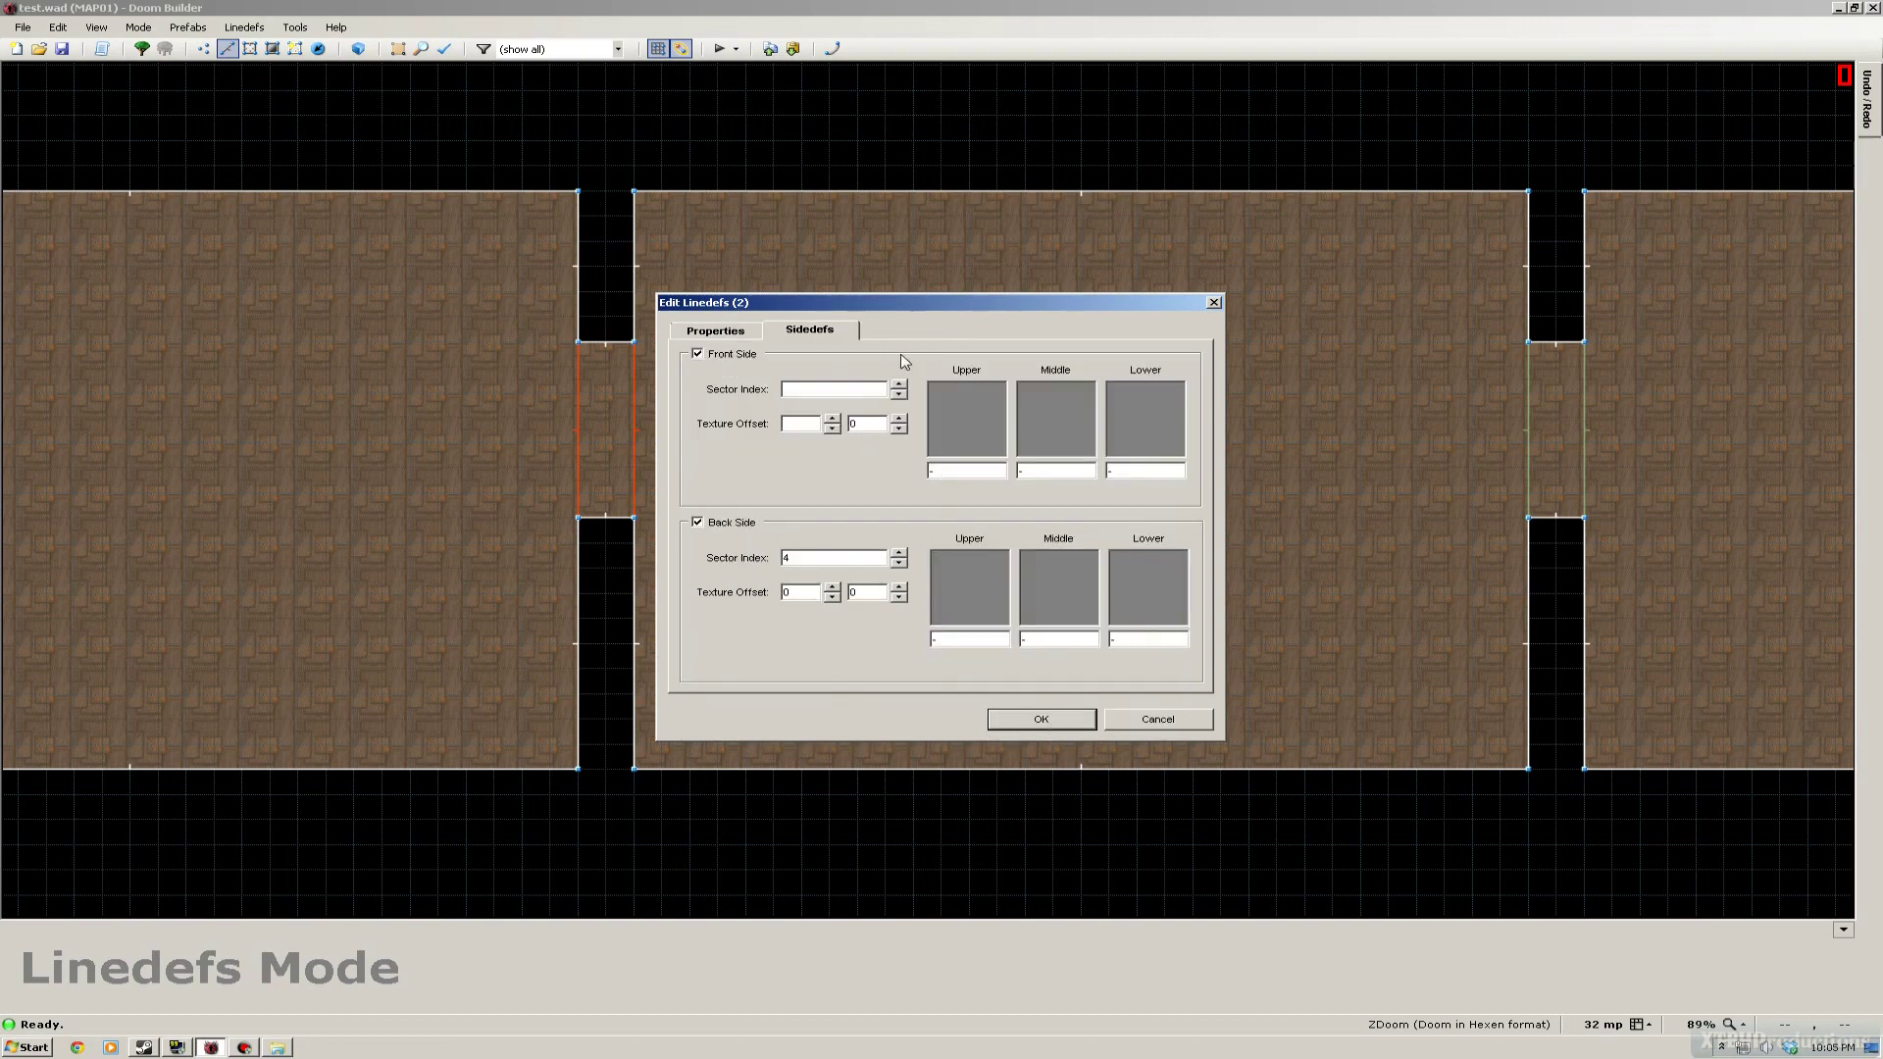
left_click(1060, 725)
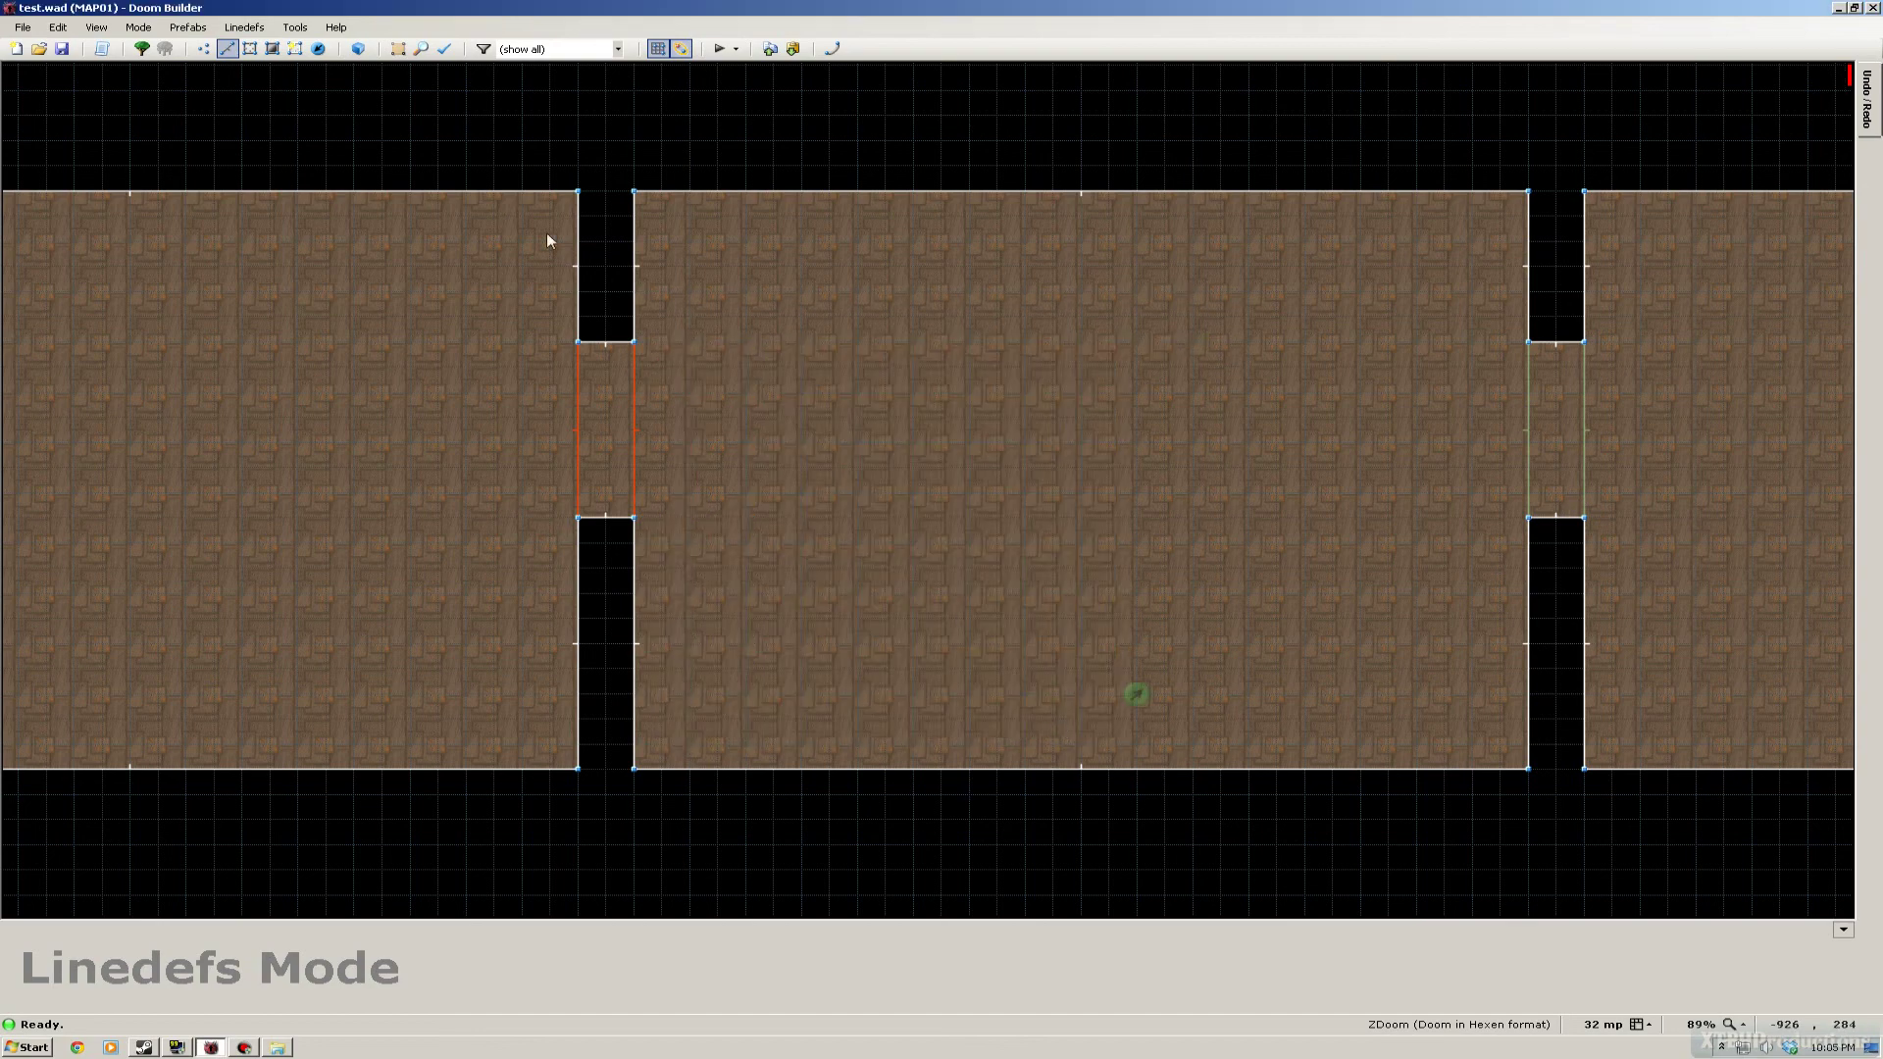
- Lower the left doorway sector's ceiling so the door starts closed, and tag the sector to match its door linedefs
left_click(251, 48)
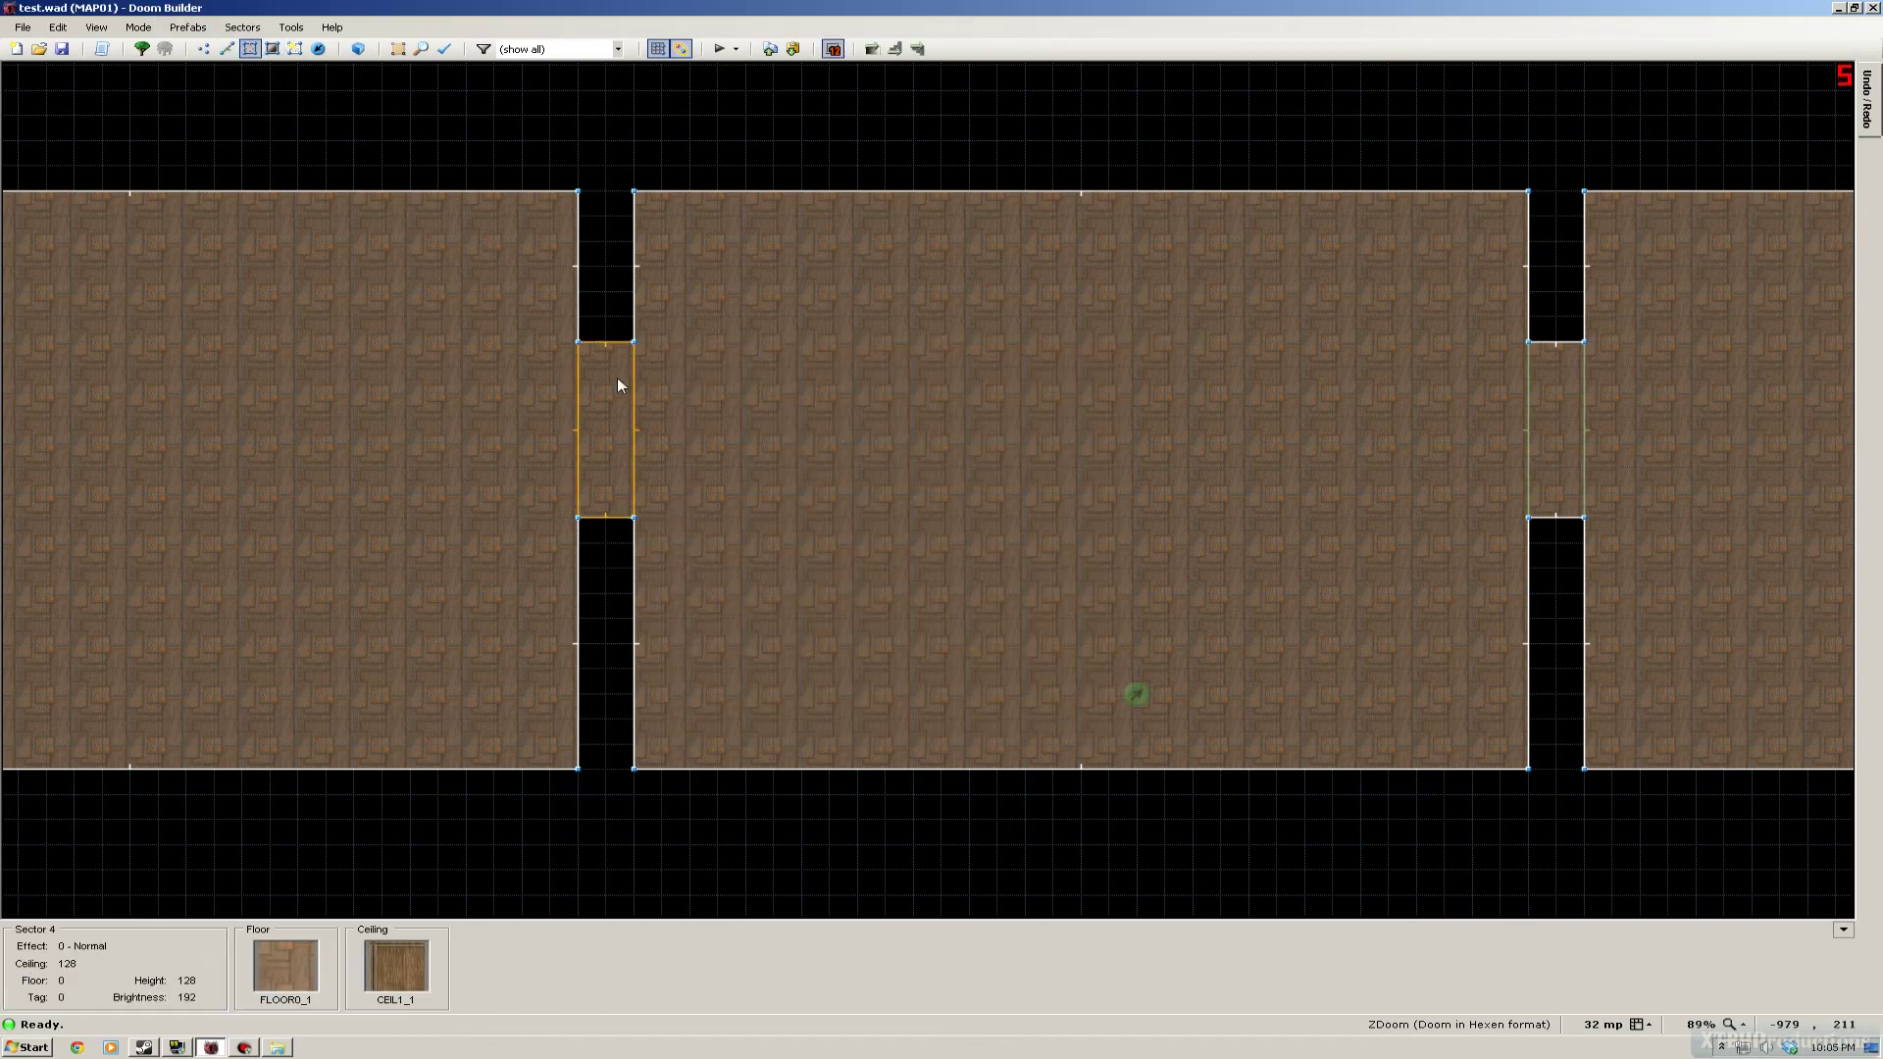
right_click(615, 385)
left_click(842, 400)
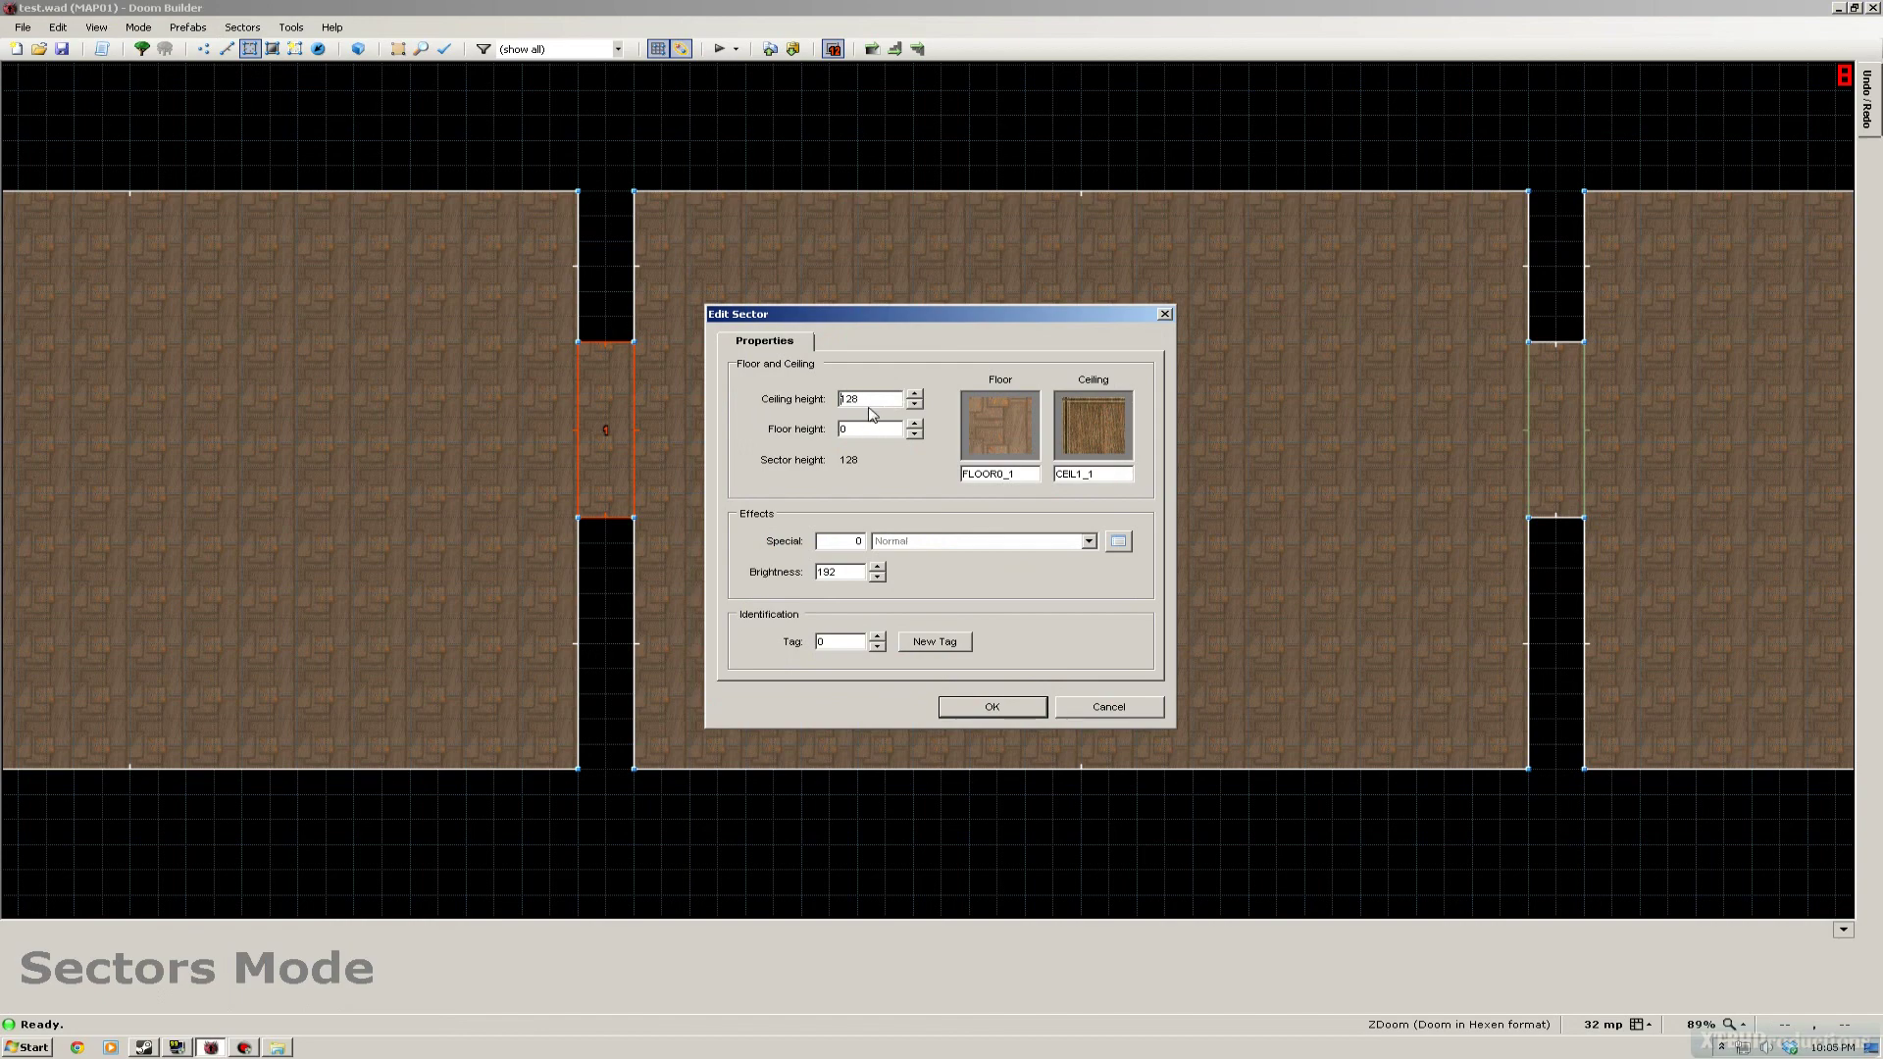
key("BackSpace")
key("BackSpace")
left_click(981, 708)
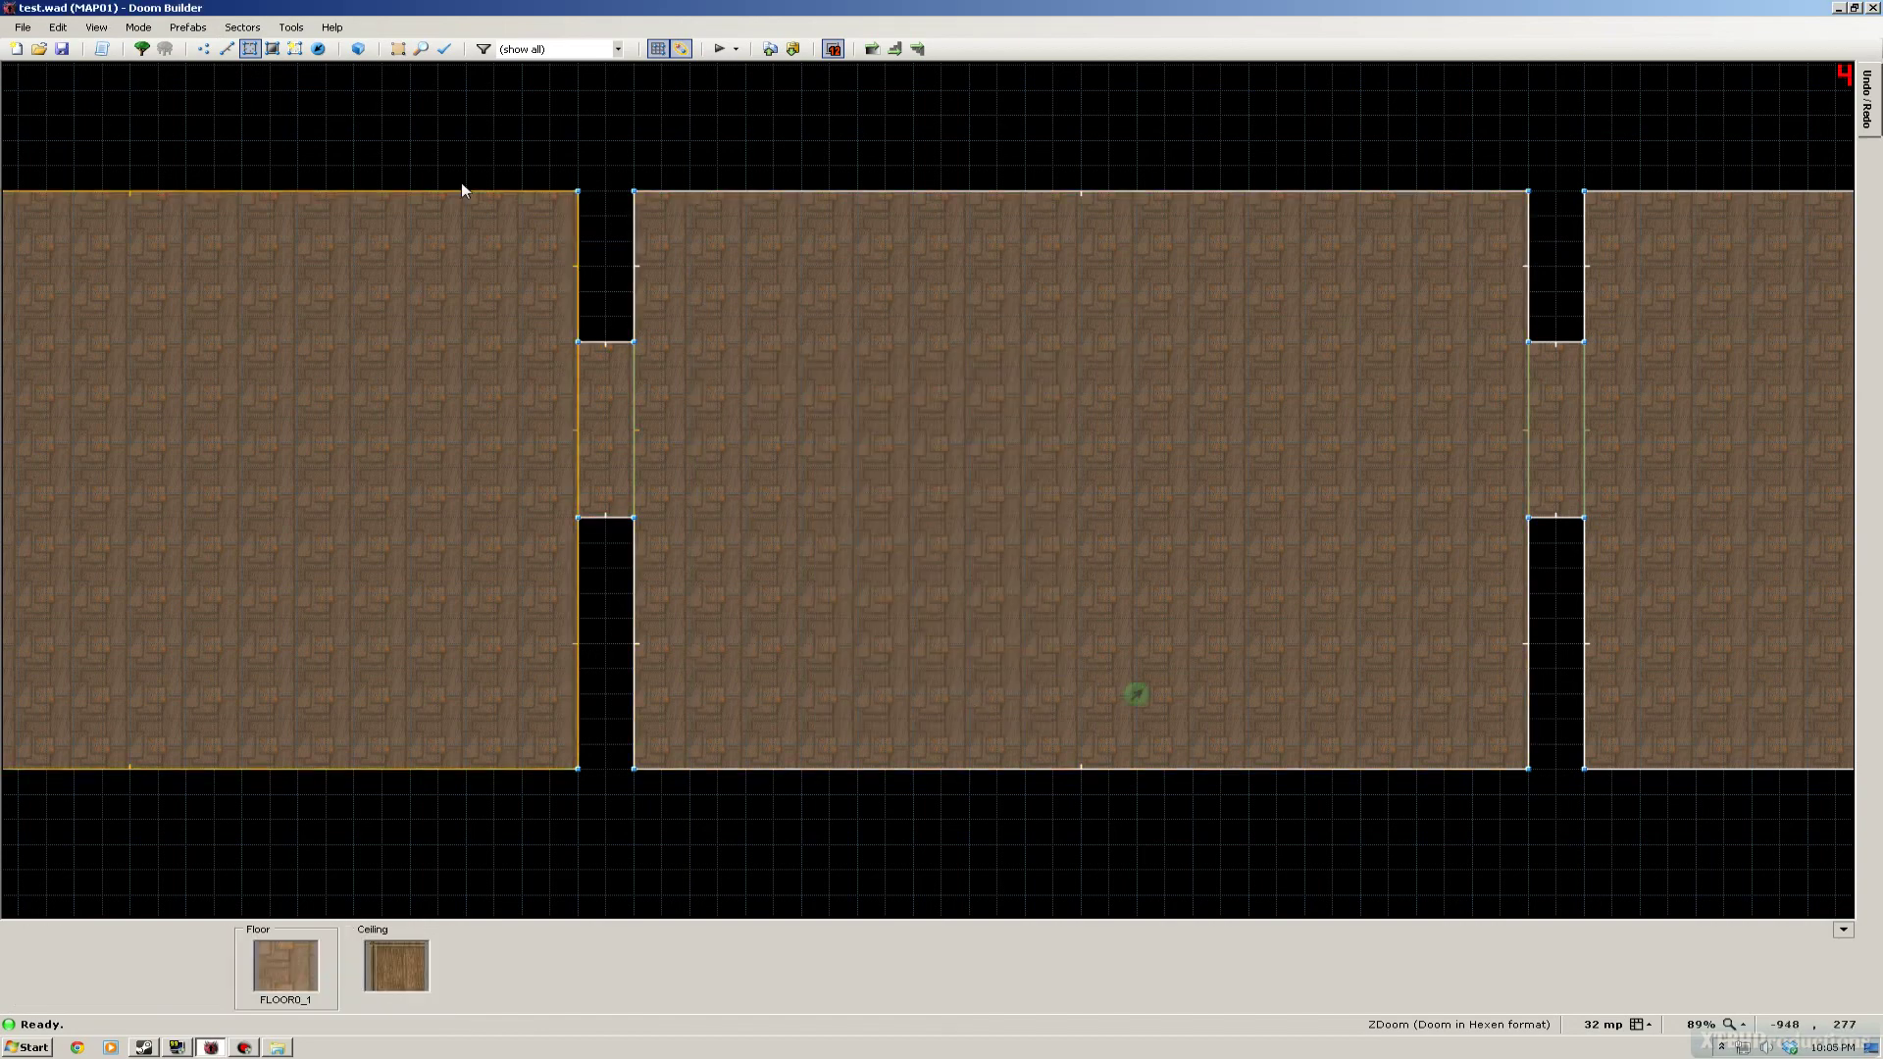
- Apply the BIGDOOR5 upper texture to the front side of the left doorway's linedef facing the middle room
left_click(231, 51)
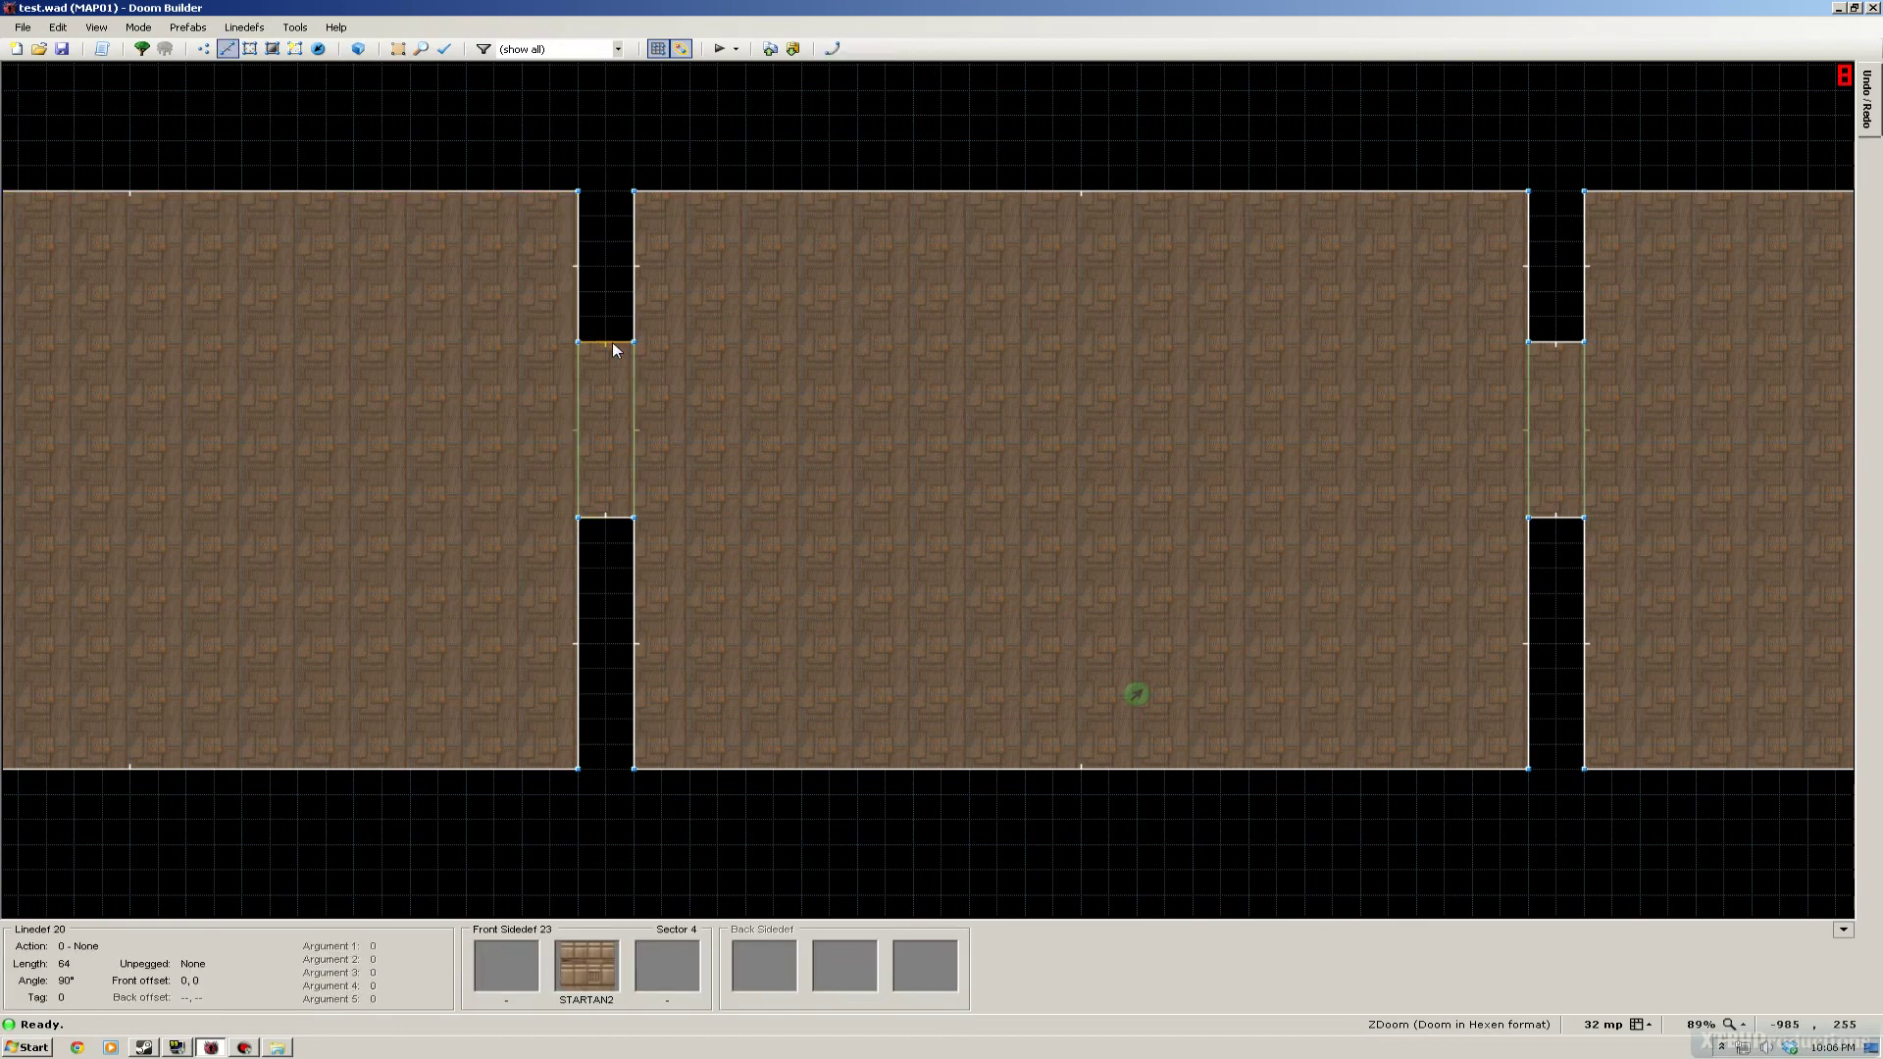
right_click(636, 408)
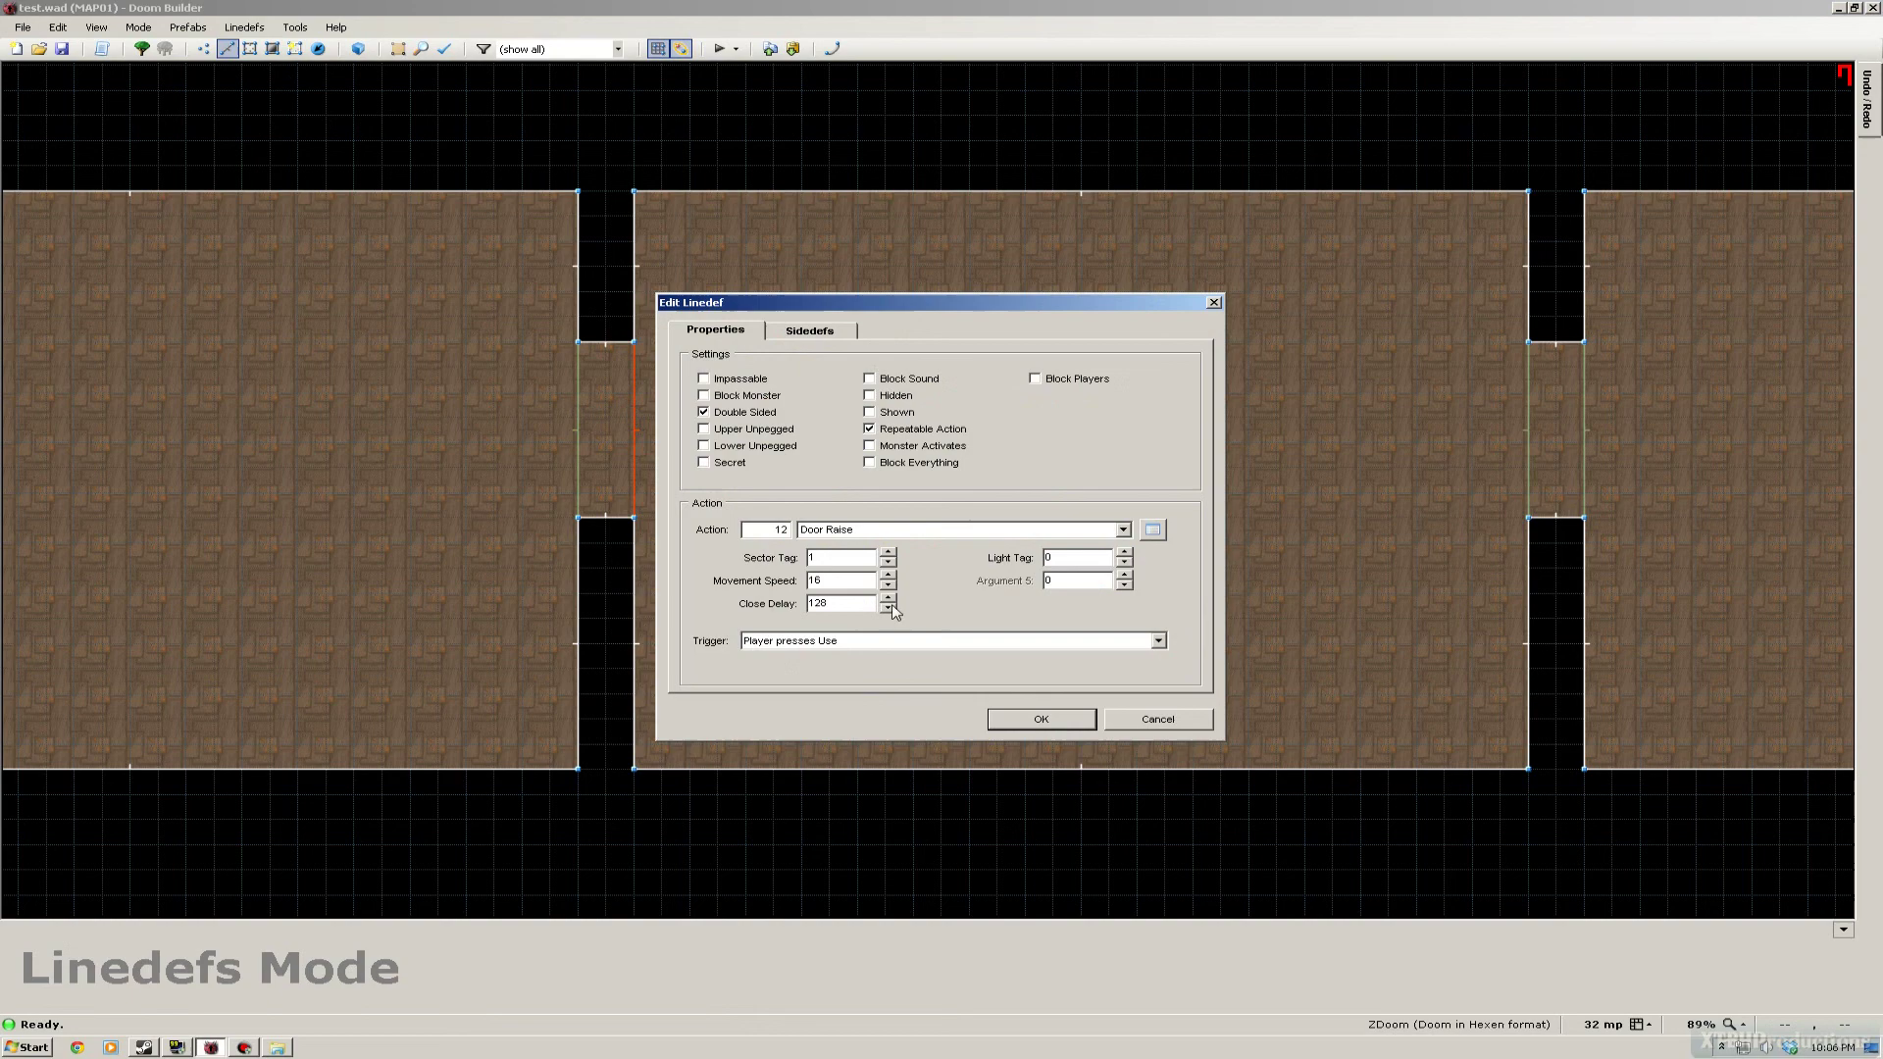
left_click(799, 323)
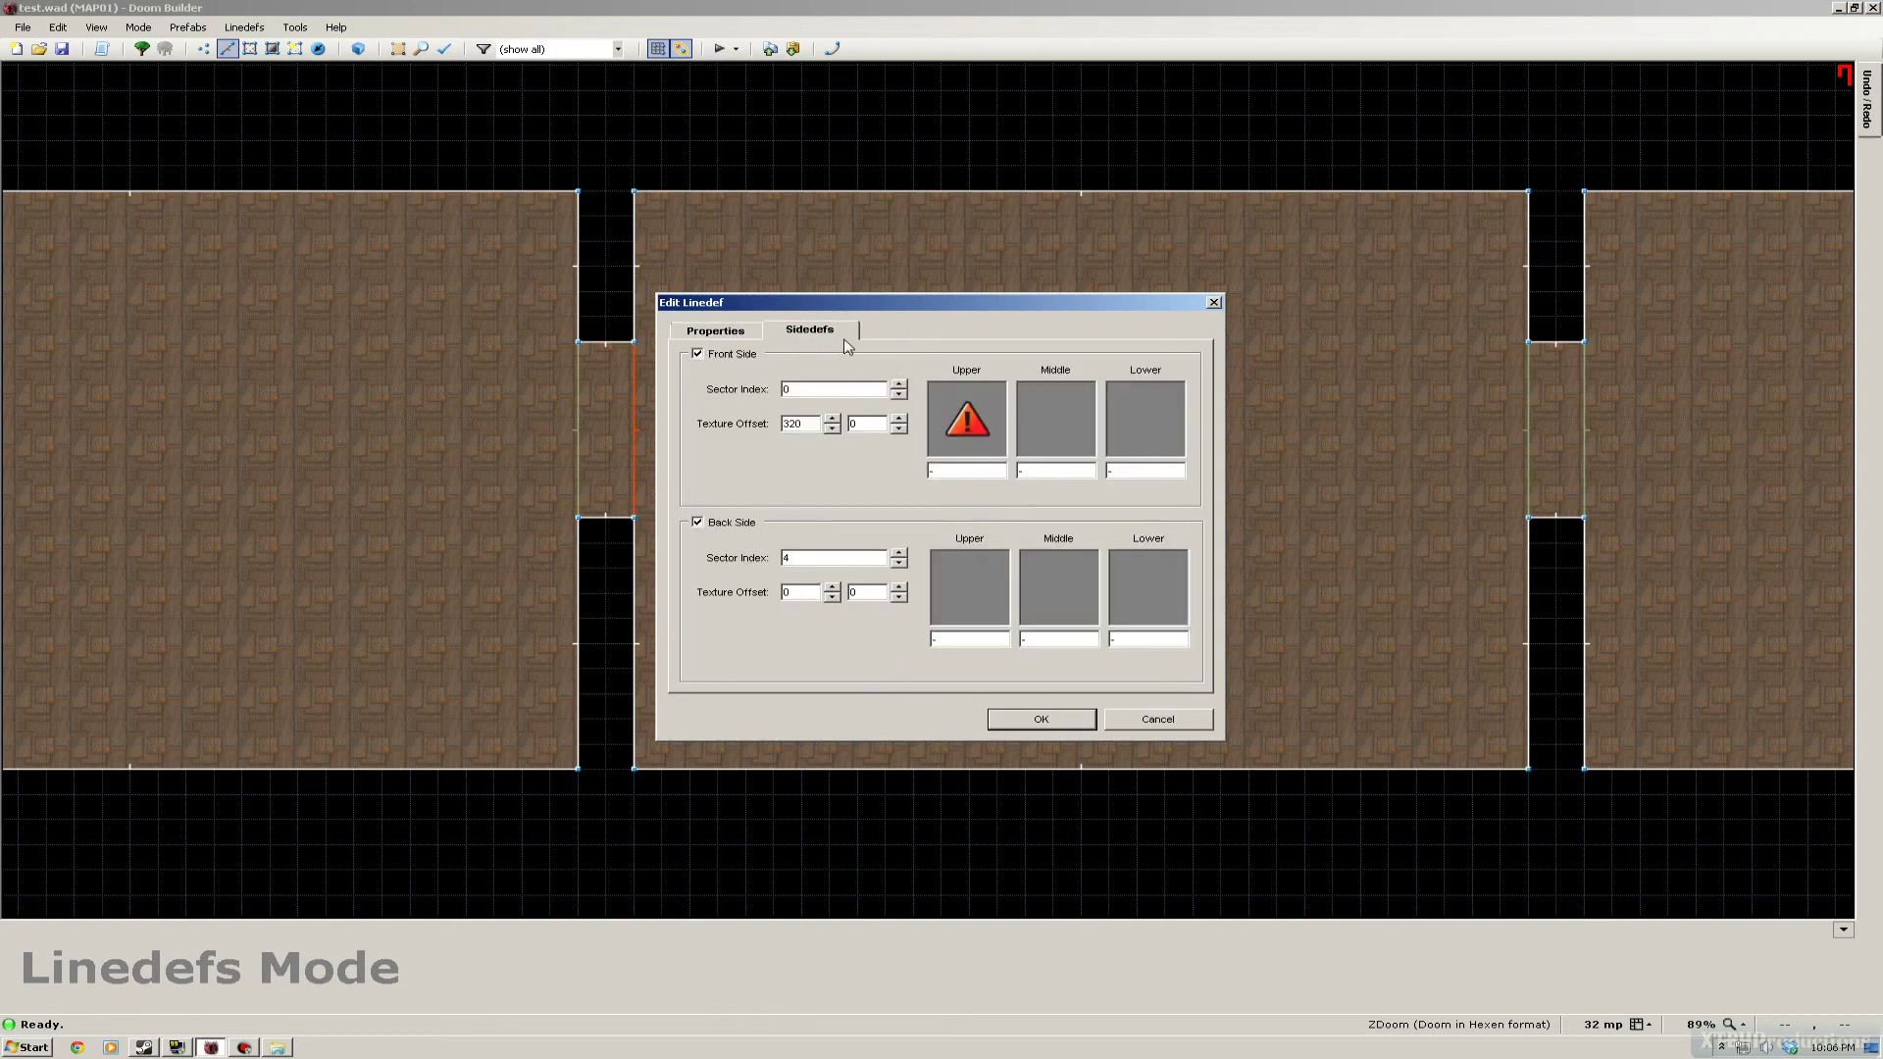
left_click(938, 407)
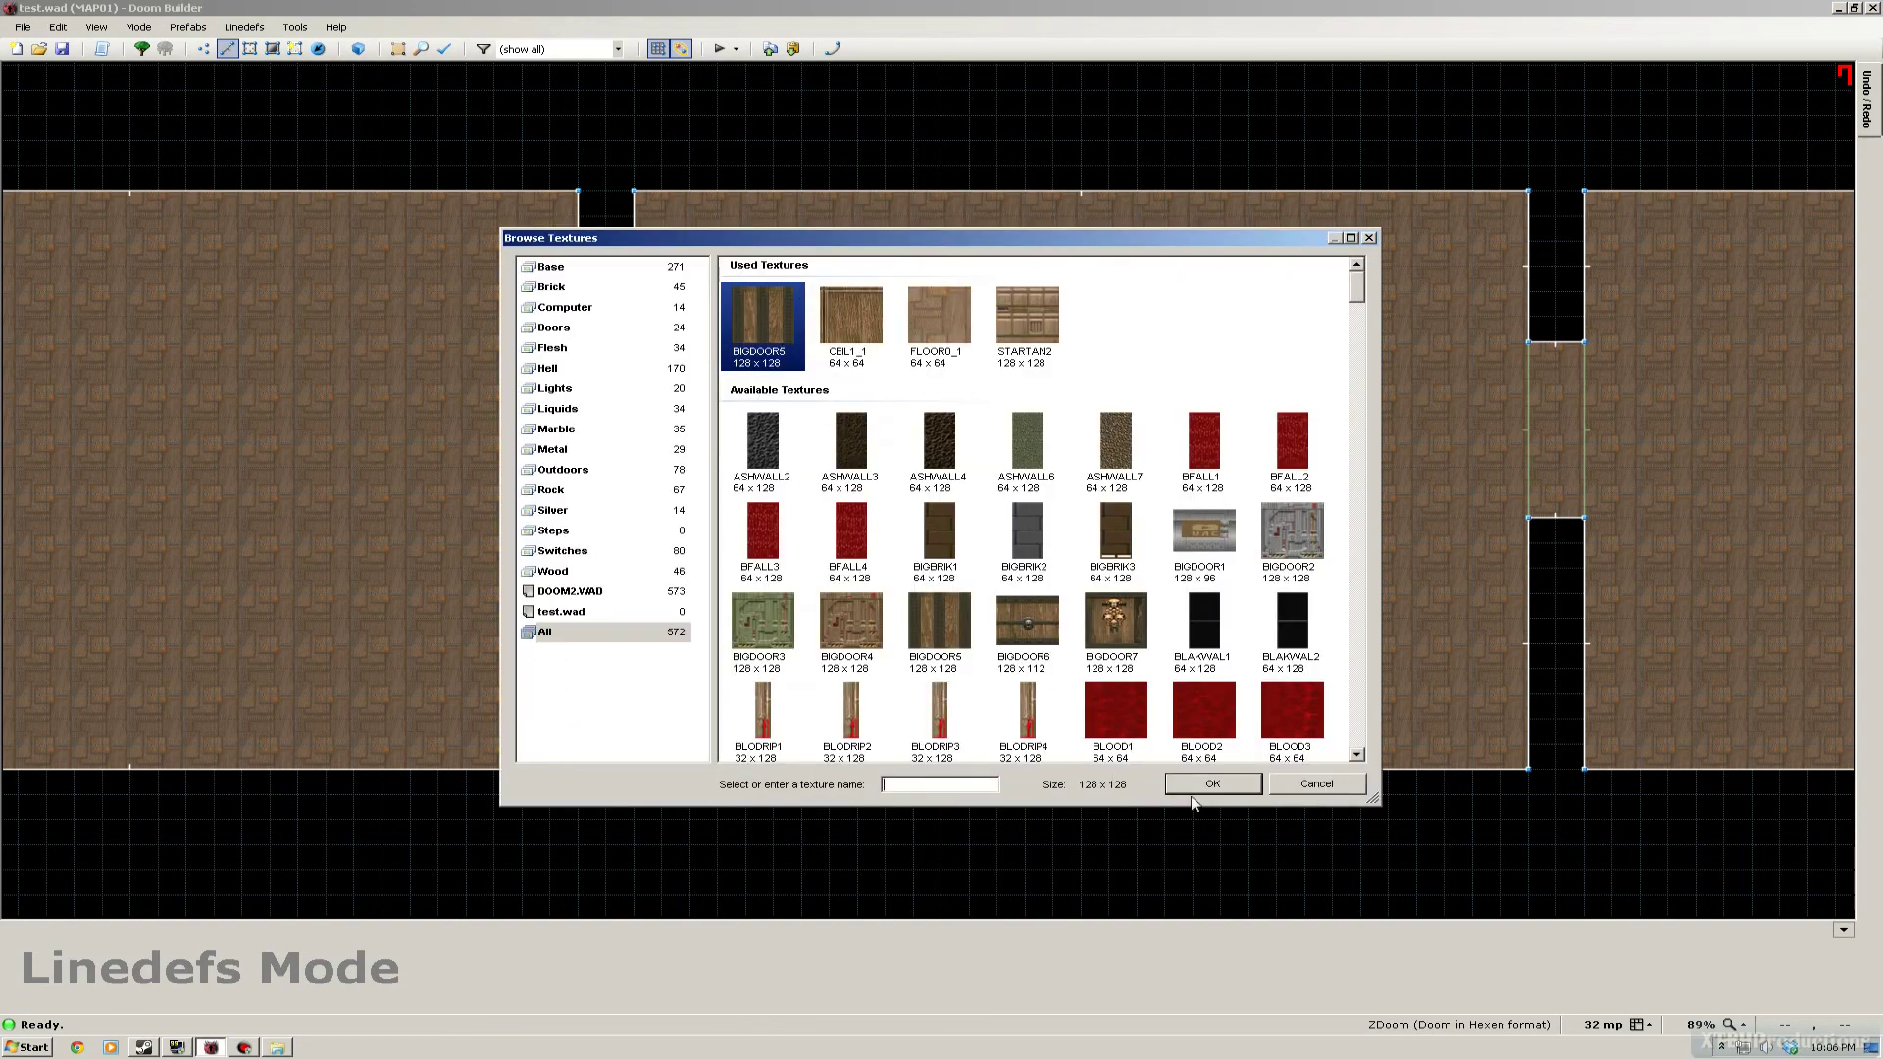
left_click(1196, 789)
left_click(1041, 719)
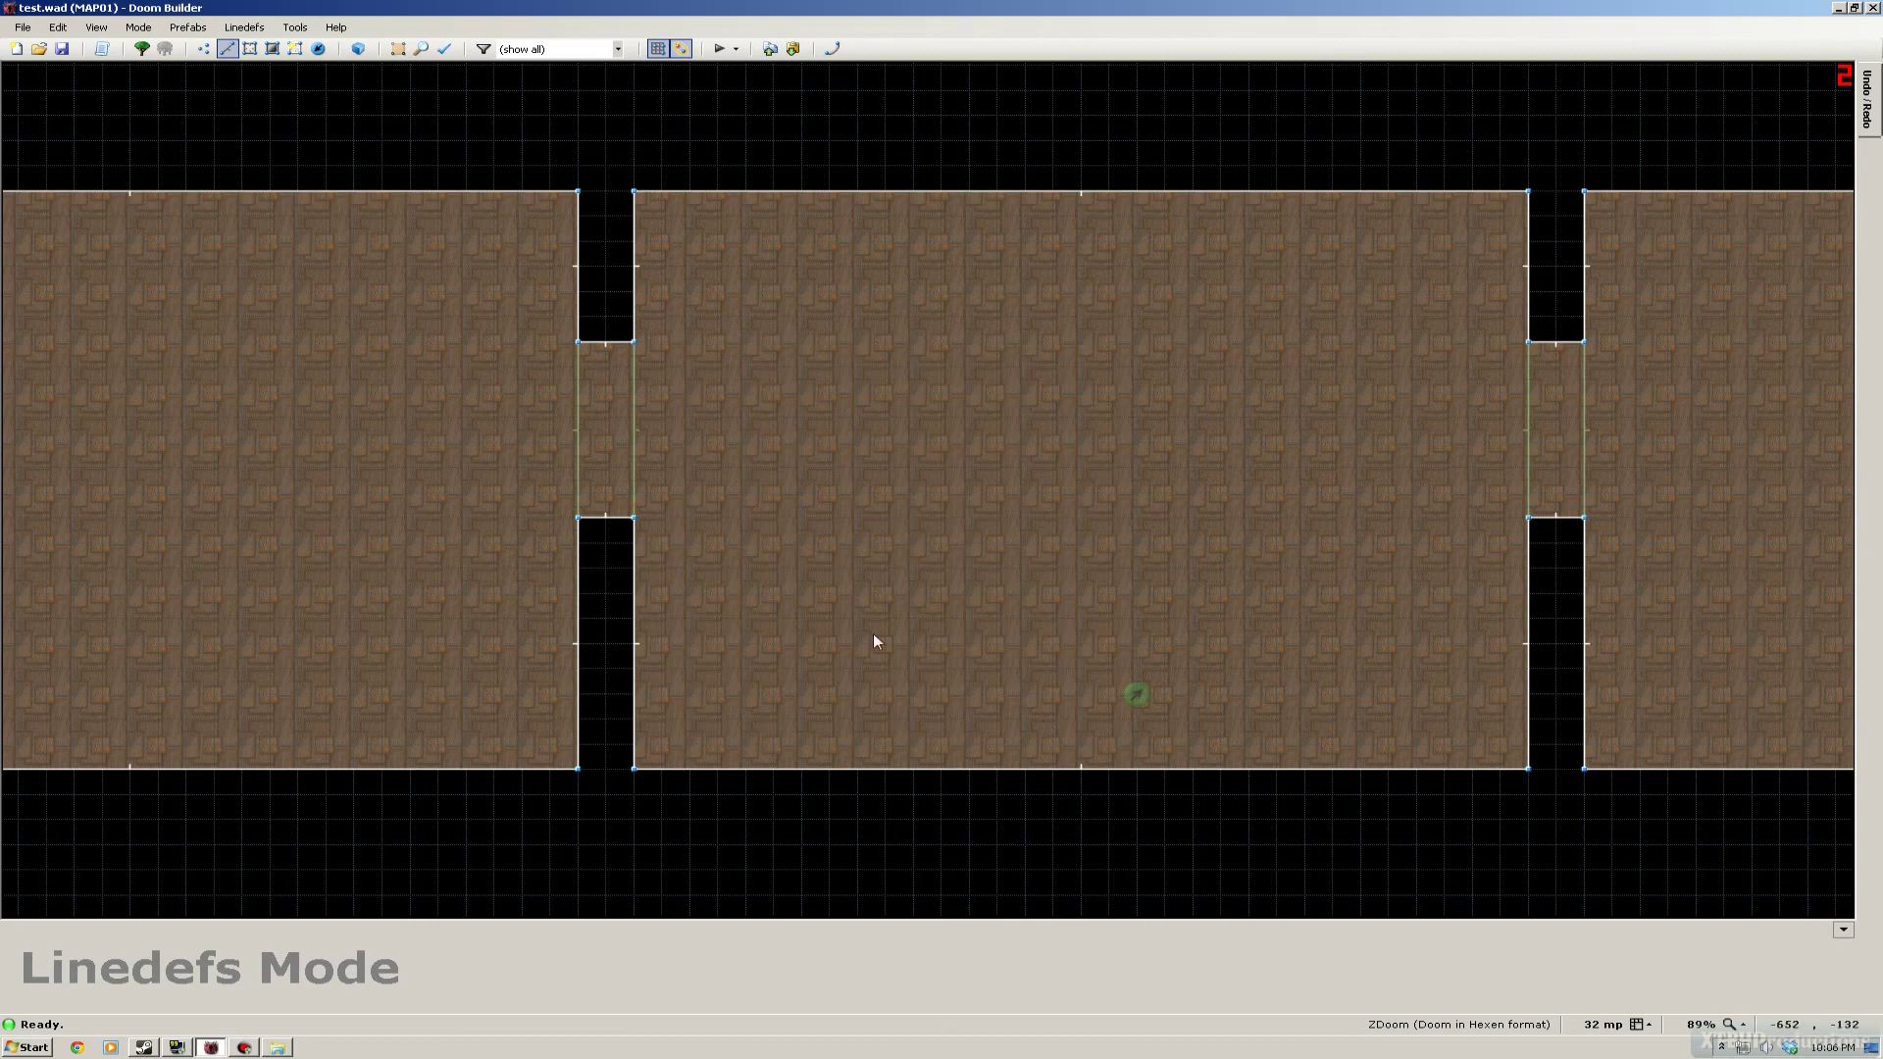
- Apply the BIGDOOR5 upper texture to the front side of the left doorway's linedef facing the left room
right_click(579, 446)
left_click(810, 329)
left_click(966, 419)
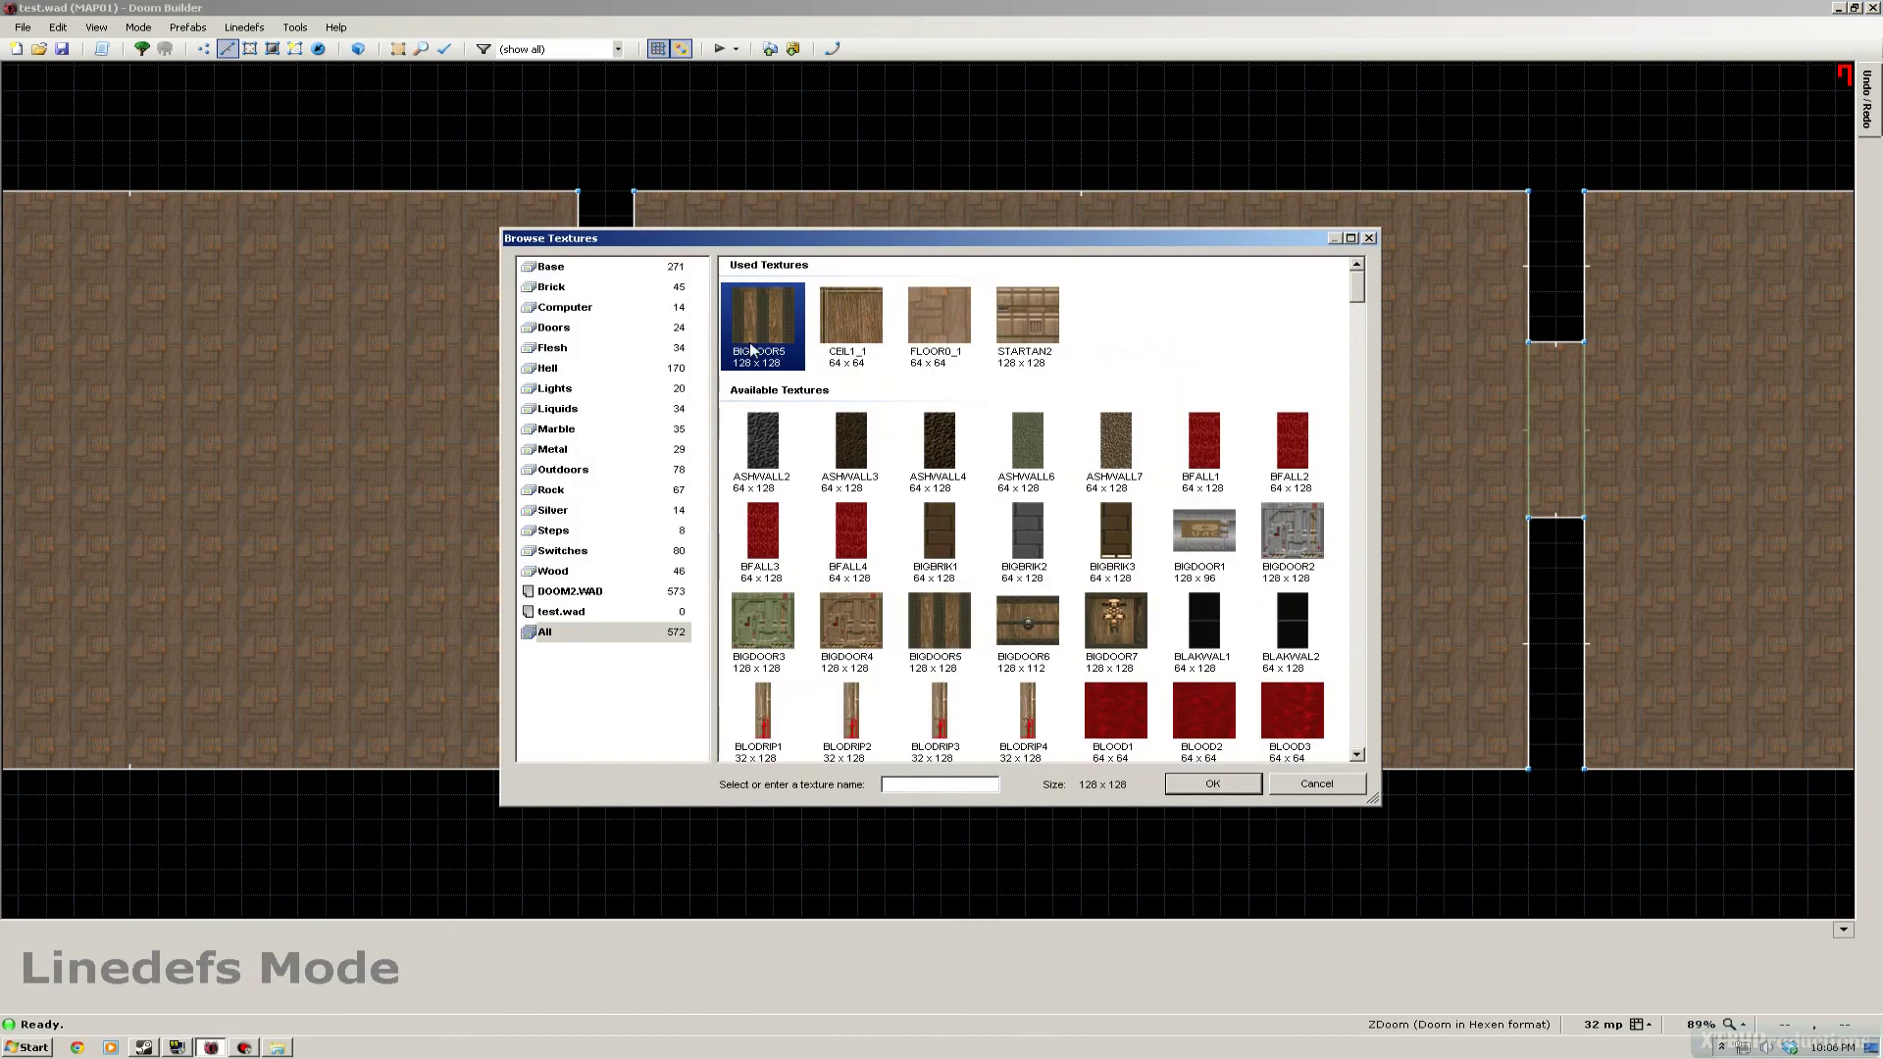
left_click(1213, 783)
left_click(1041, 719)
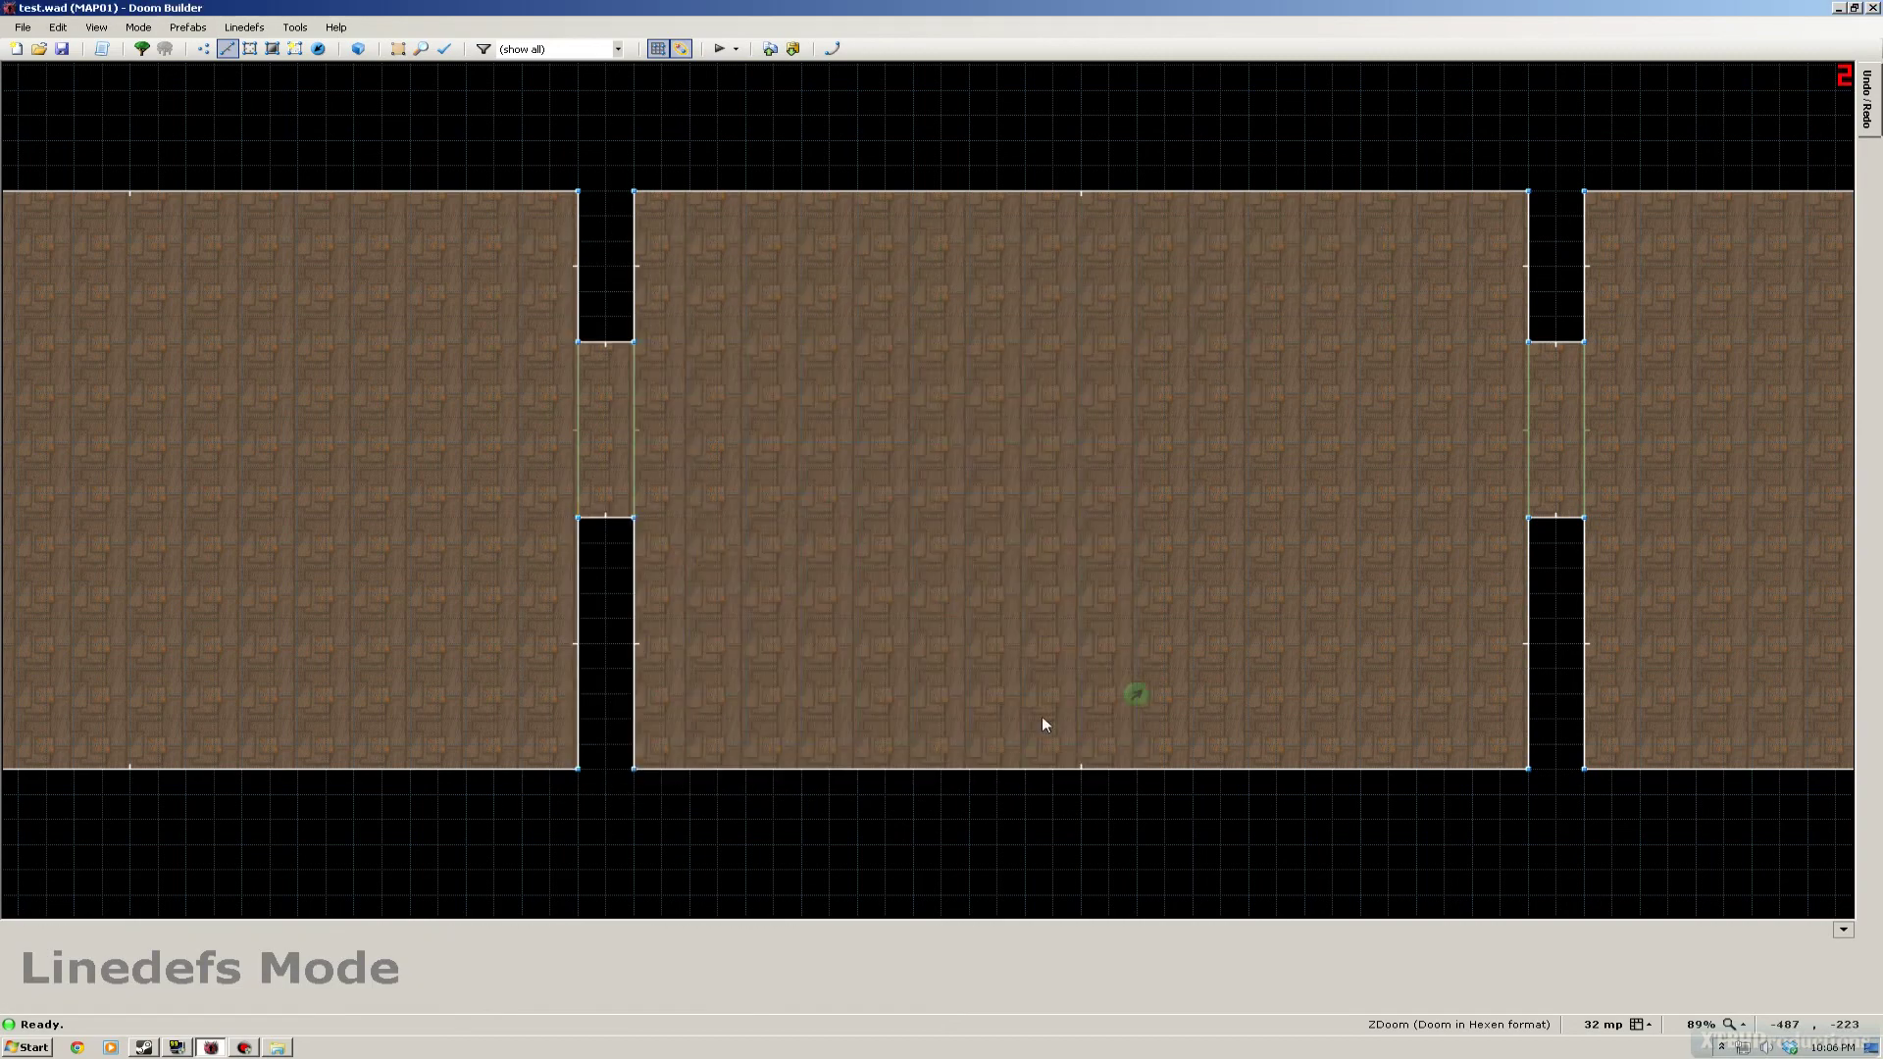
- Check the ceiling height and tag in the left doorway sector's properties
left_click(249, 48)
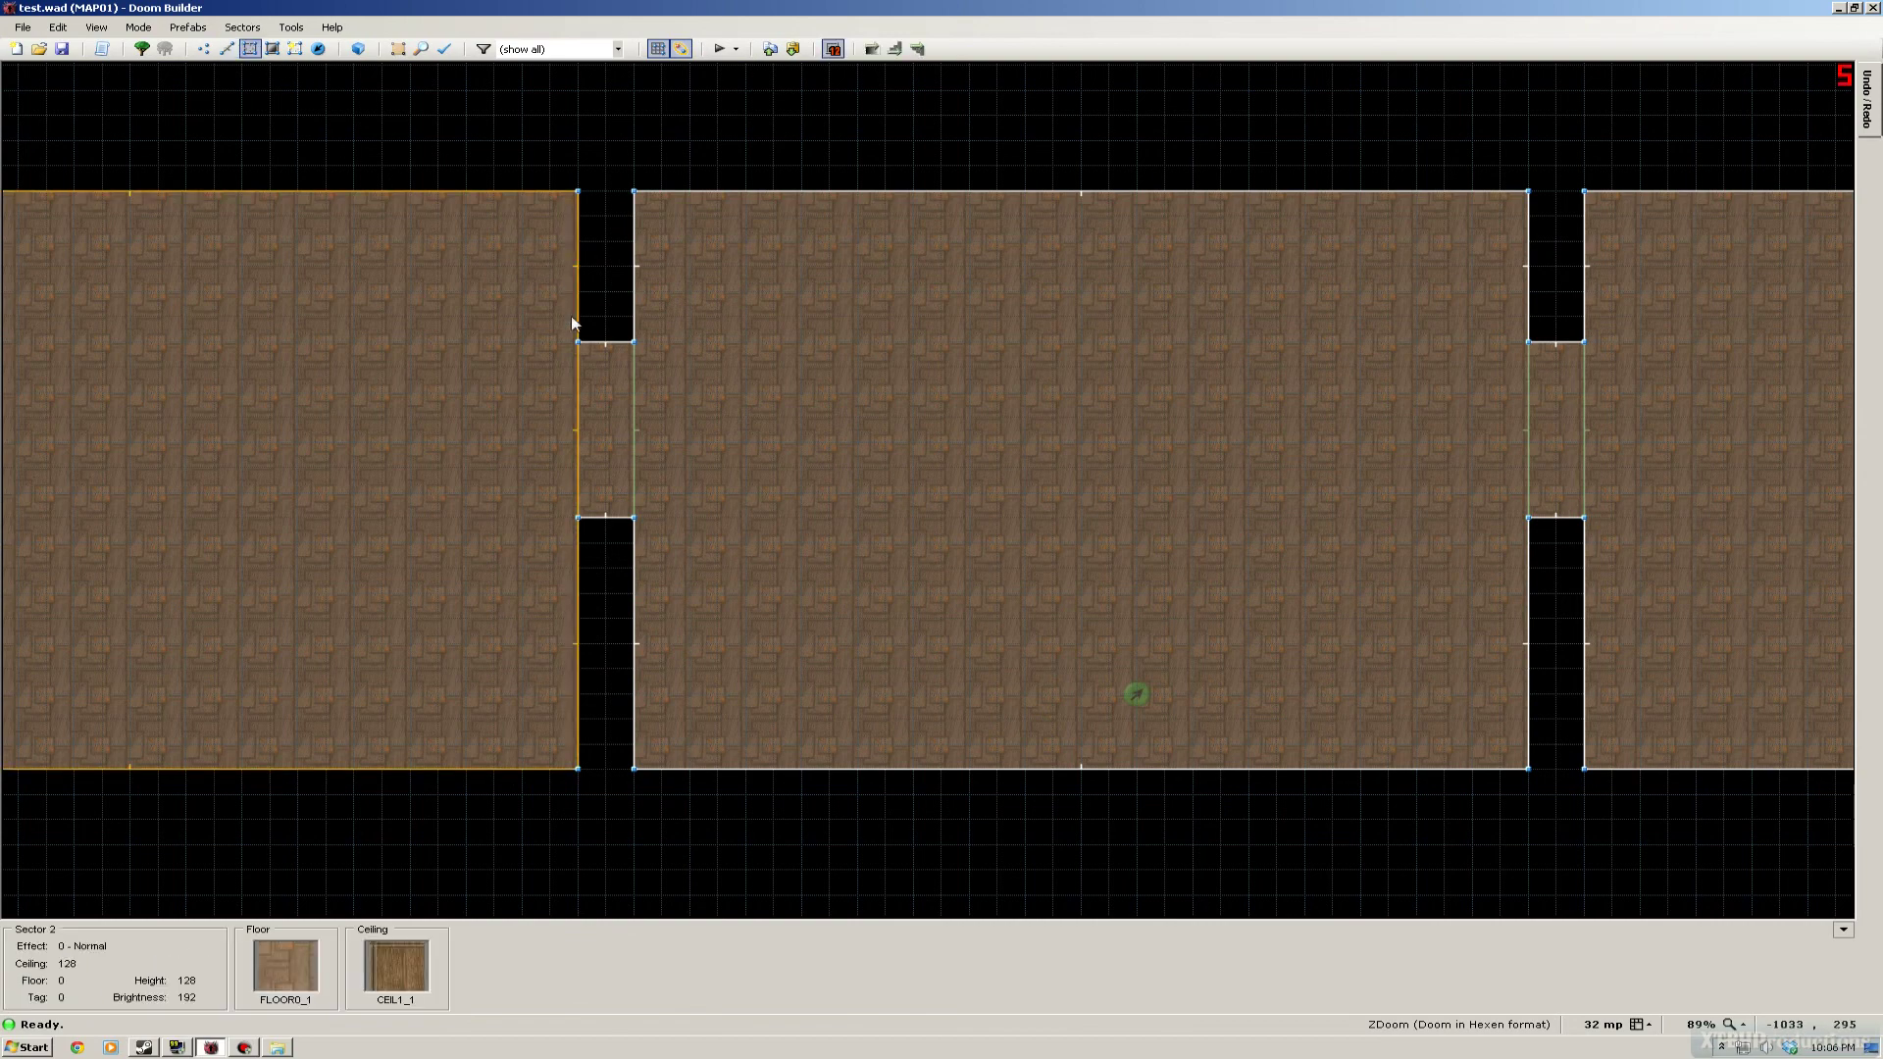
right_click(619, 404)
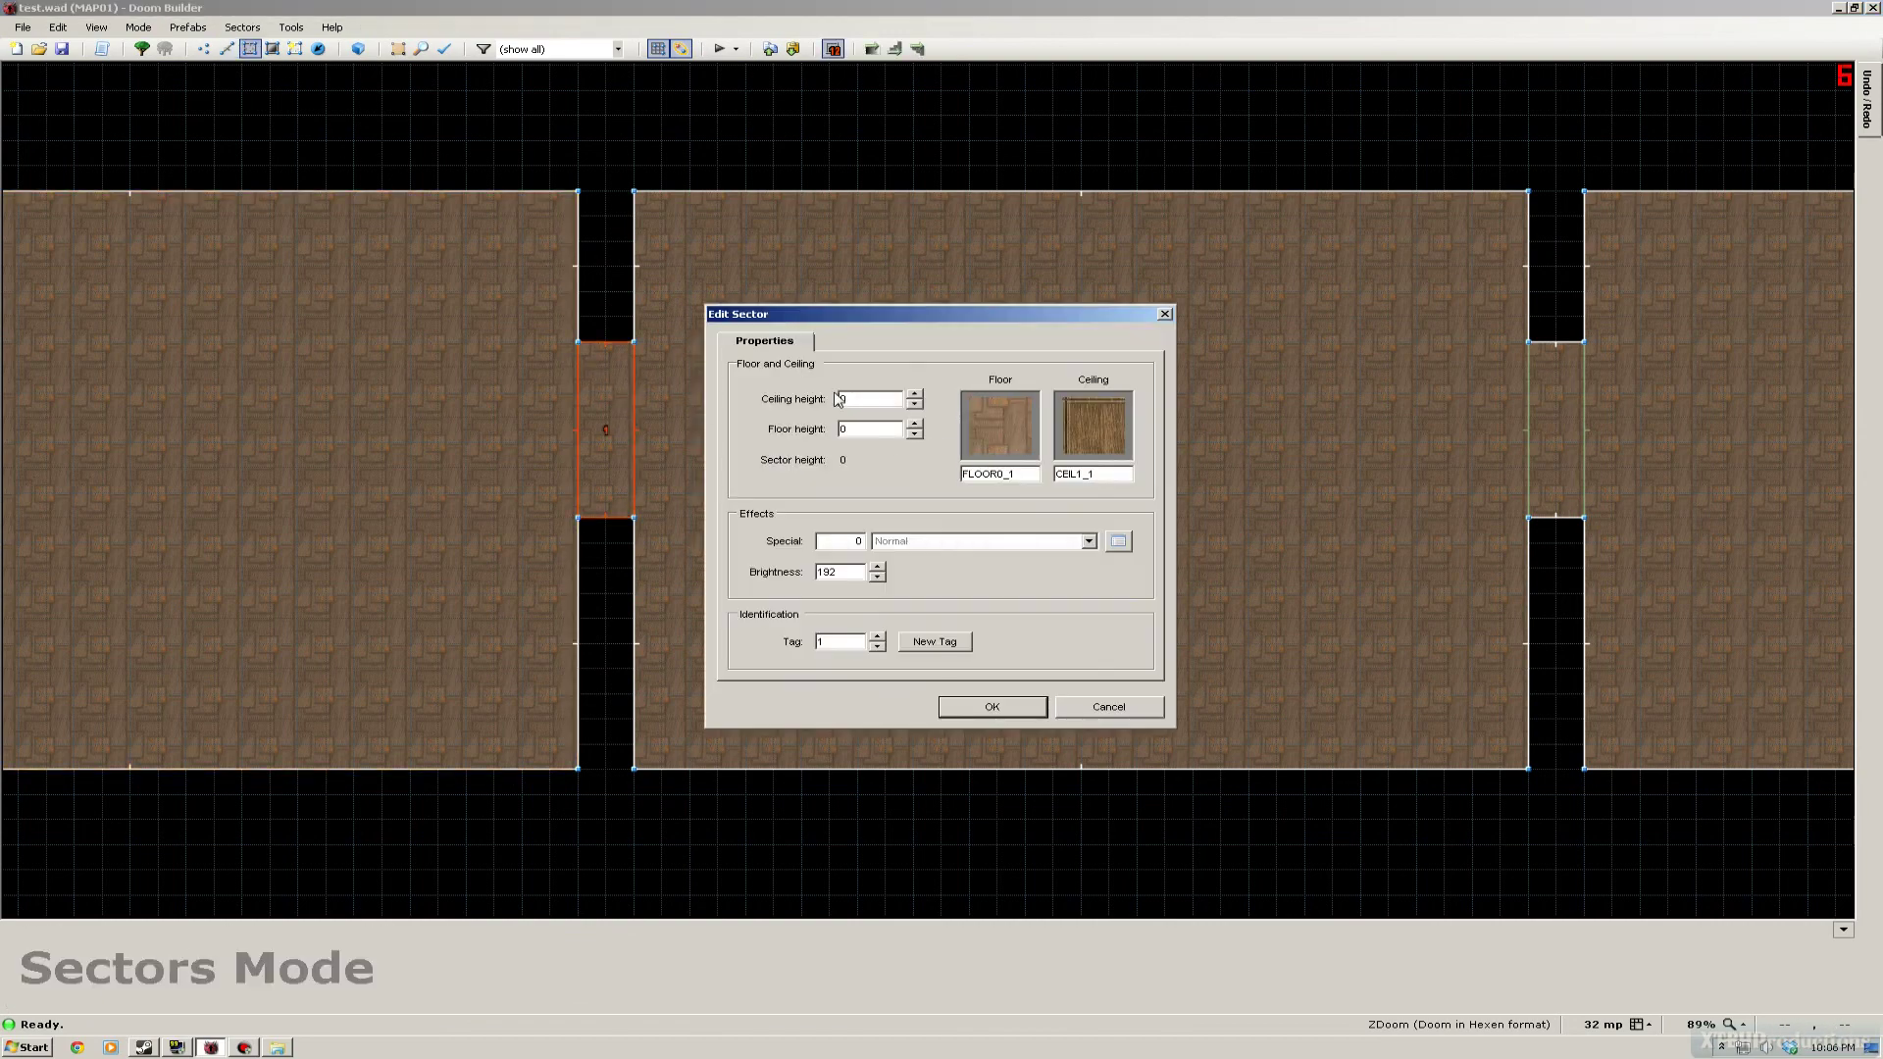
left_click(1000, 707)
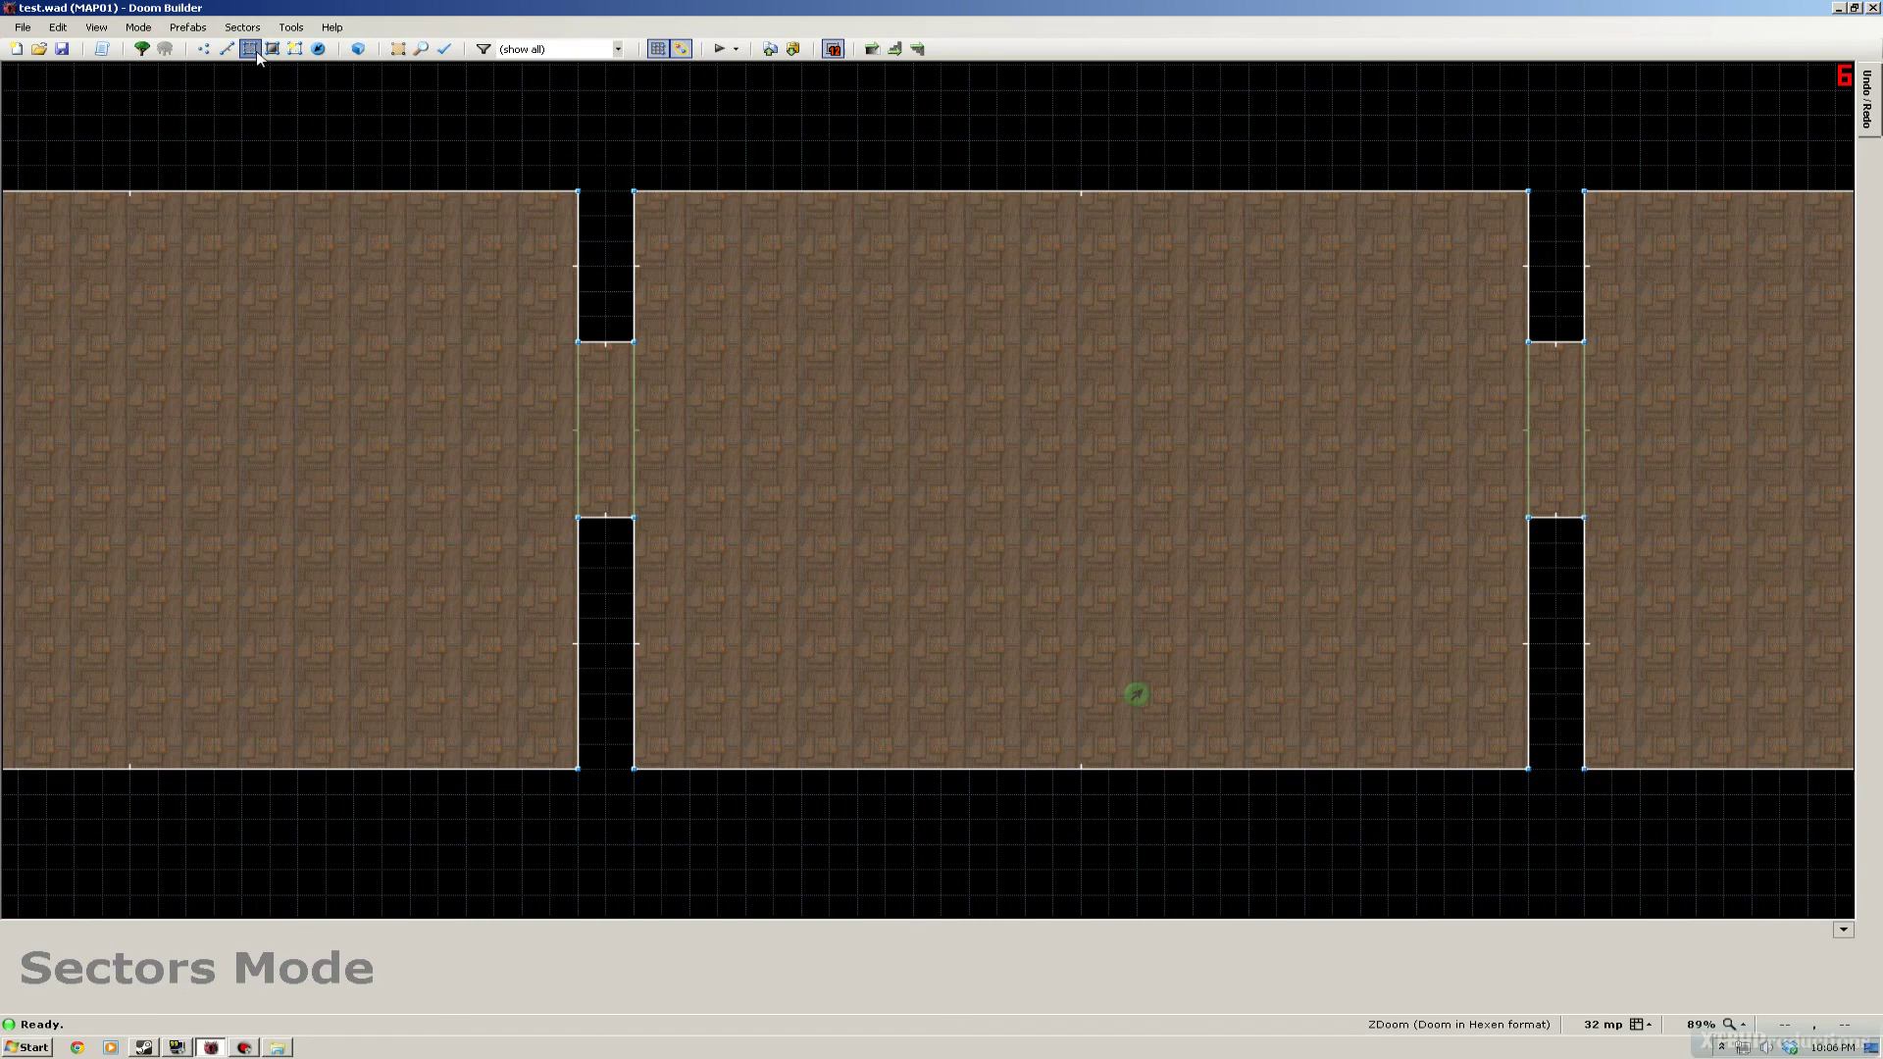
- Set the two side-wall linedefs of the left doorway to Lower Unpegged so the door tracks stay still
key("l")
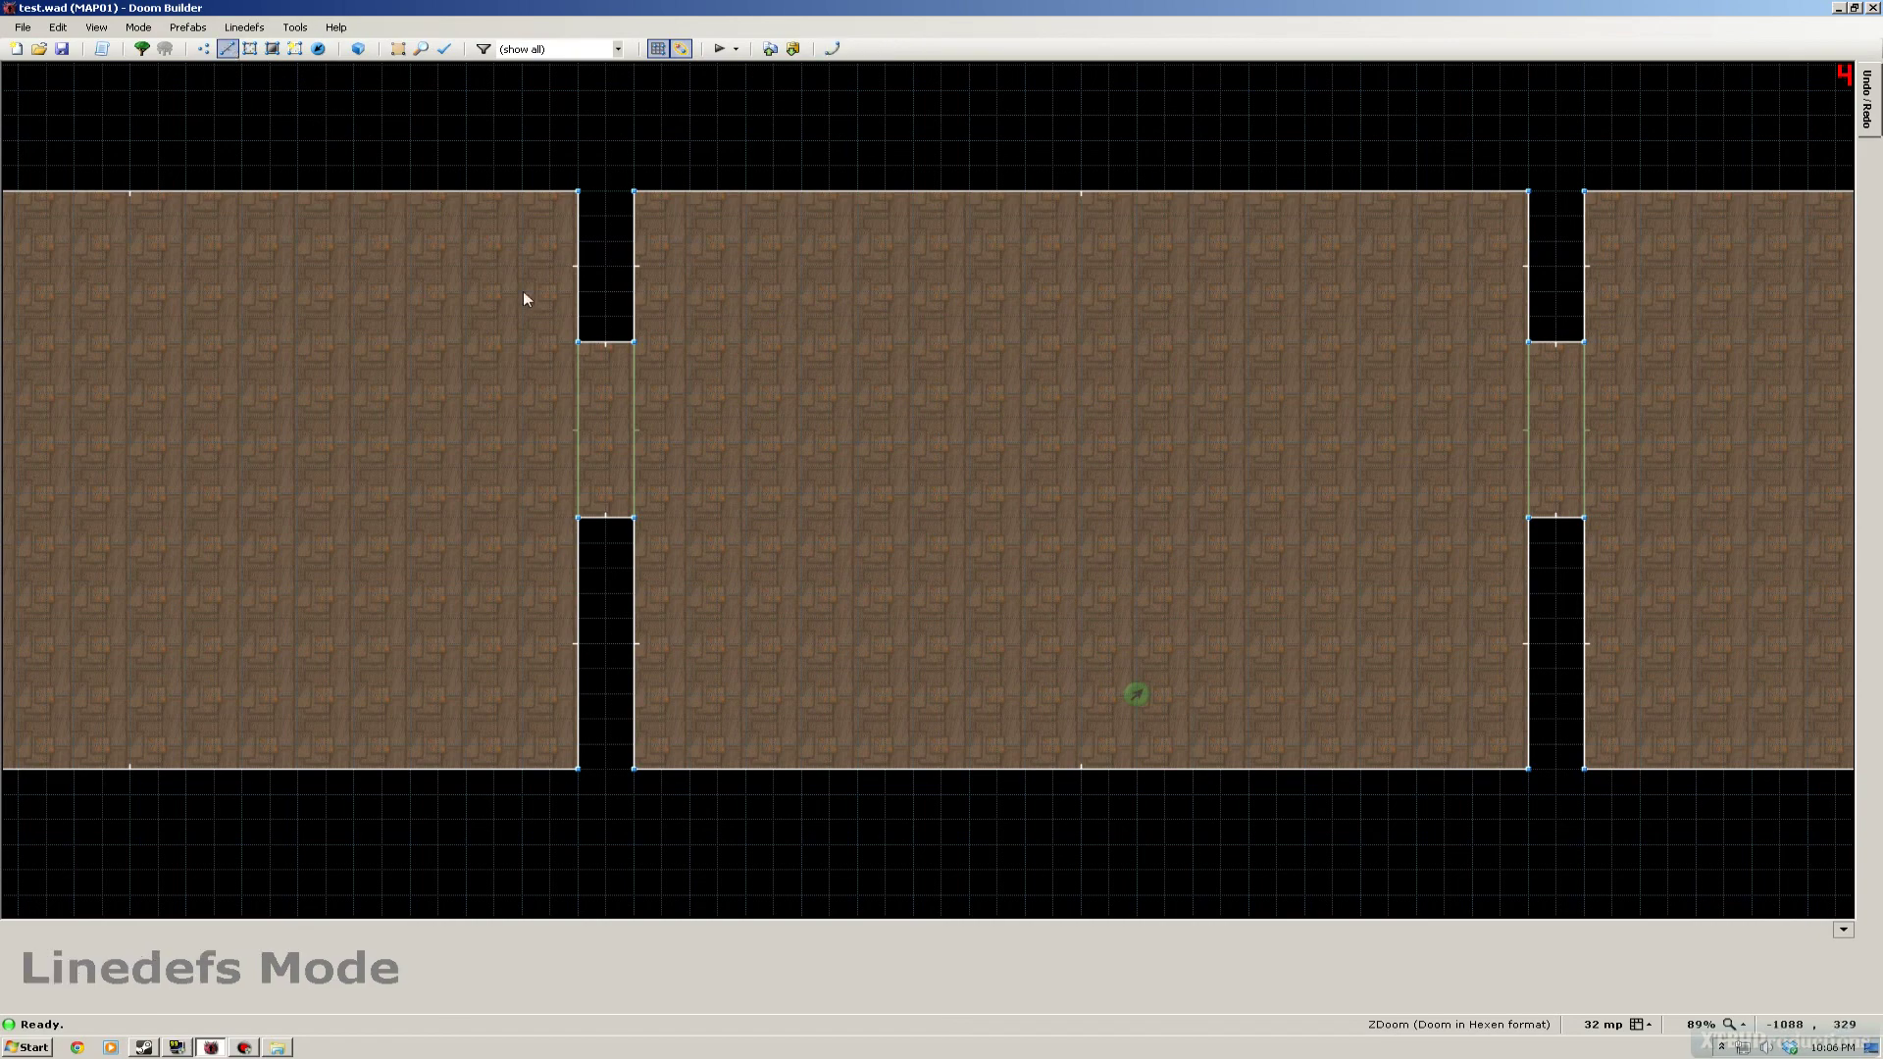
right_click(613, 344)
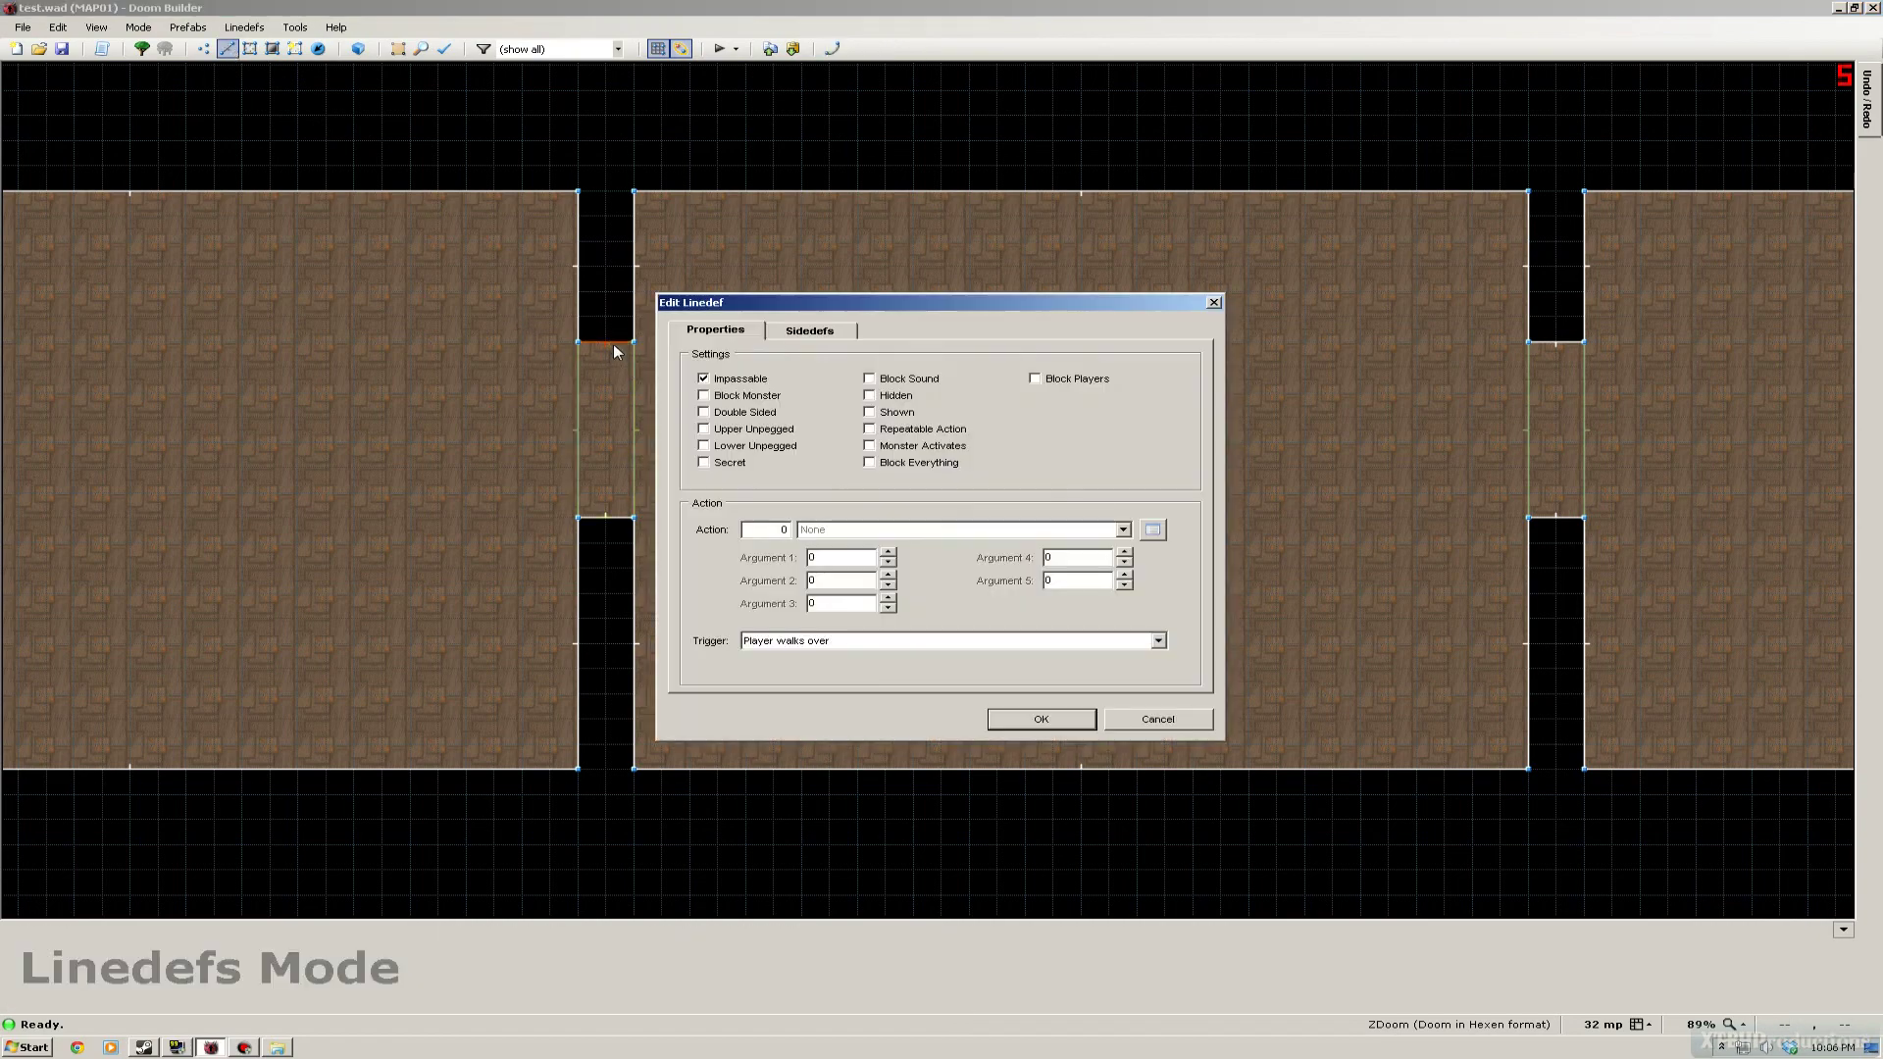
left_click(1177, 723)
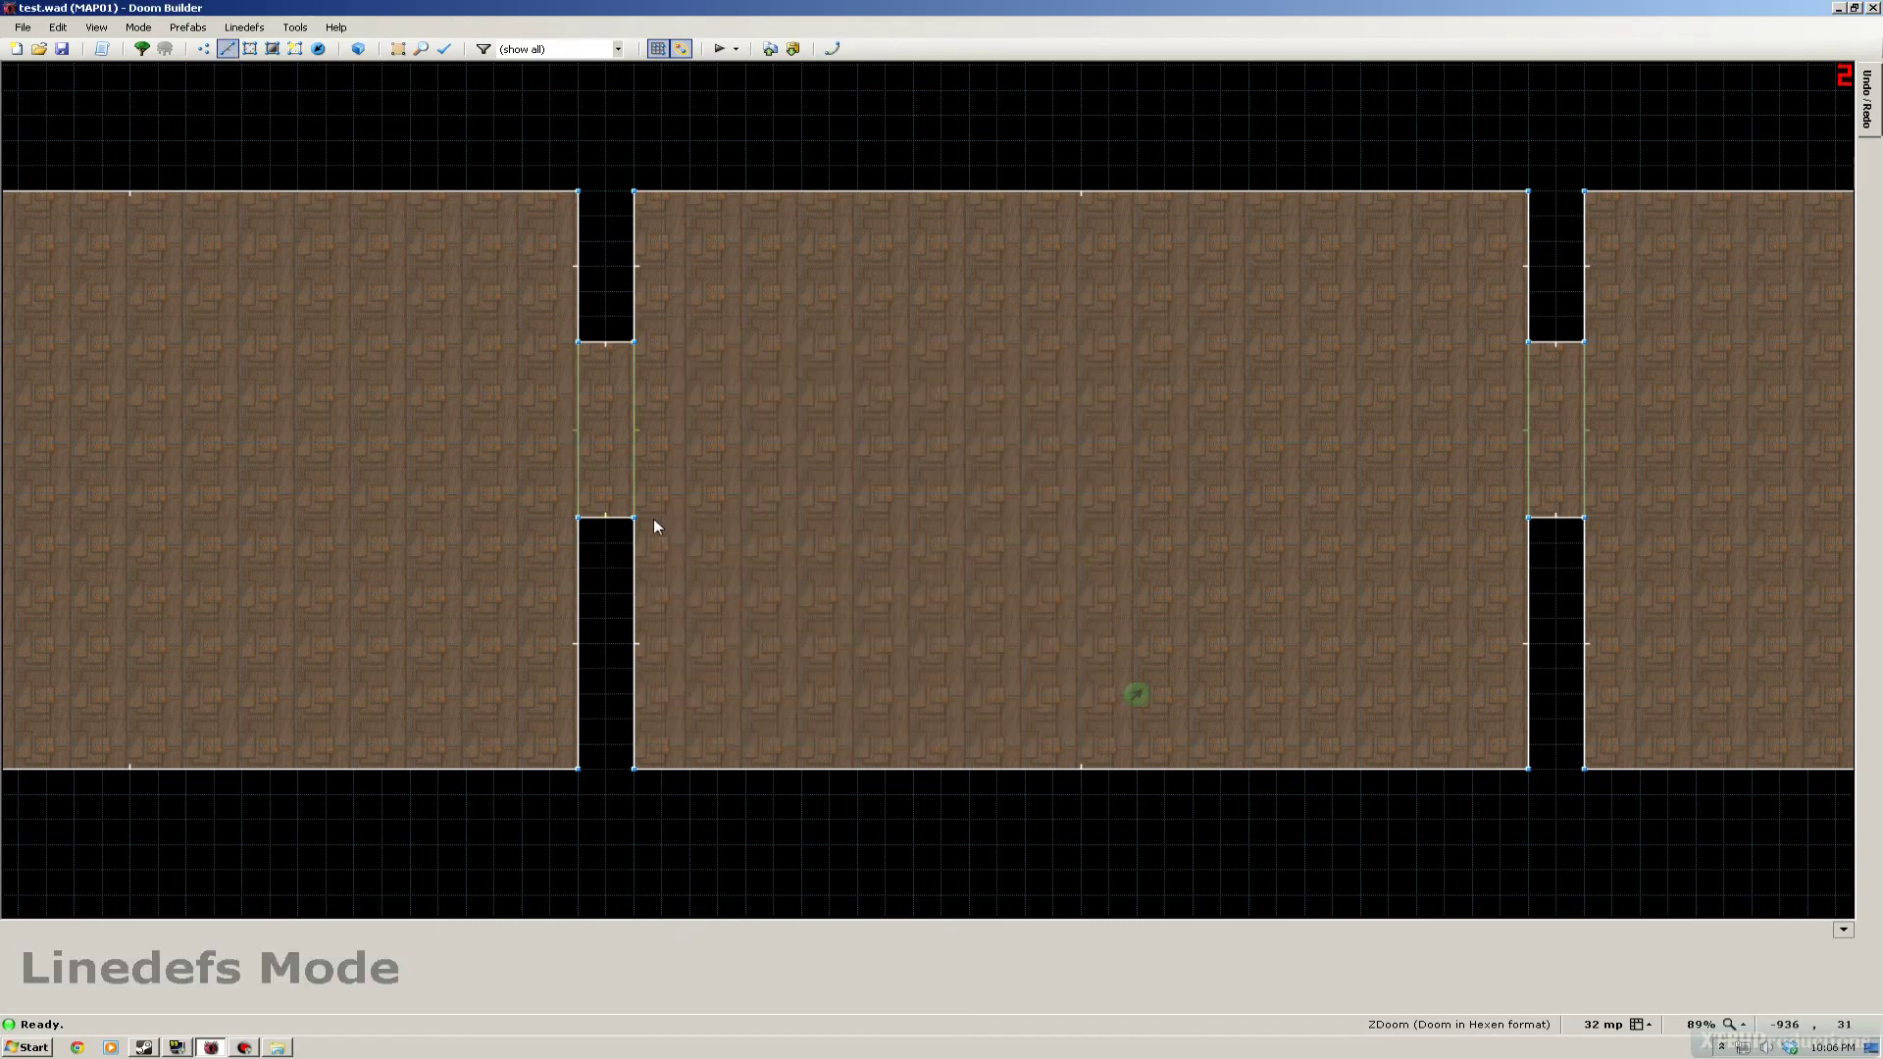
left_click(602, 344)
right_click(602, 343)
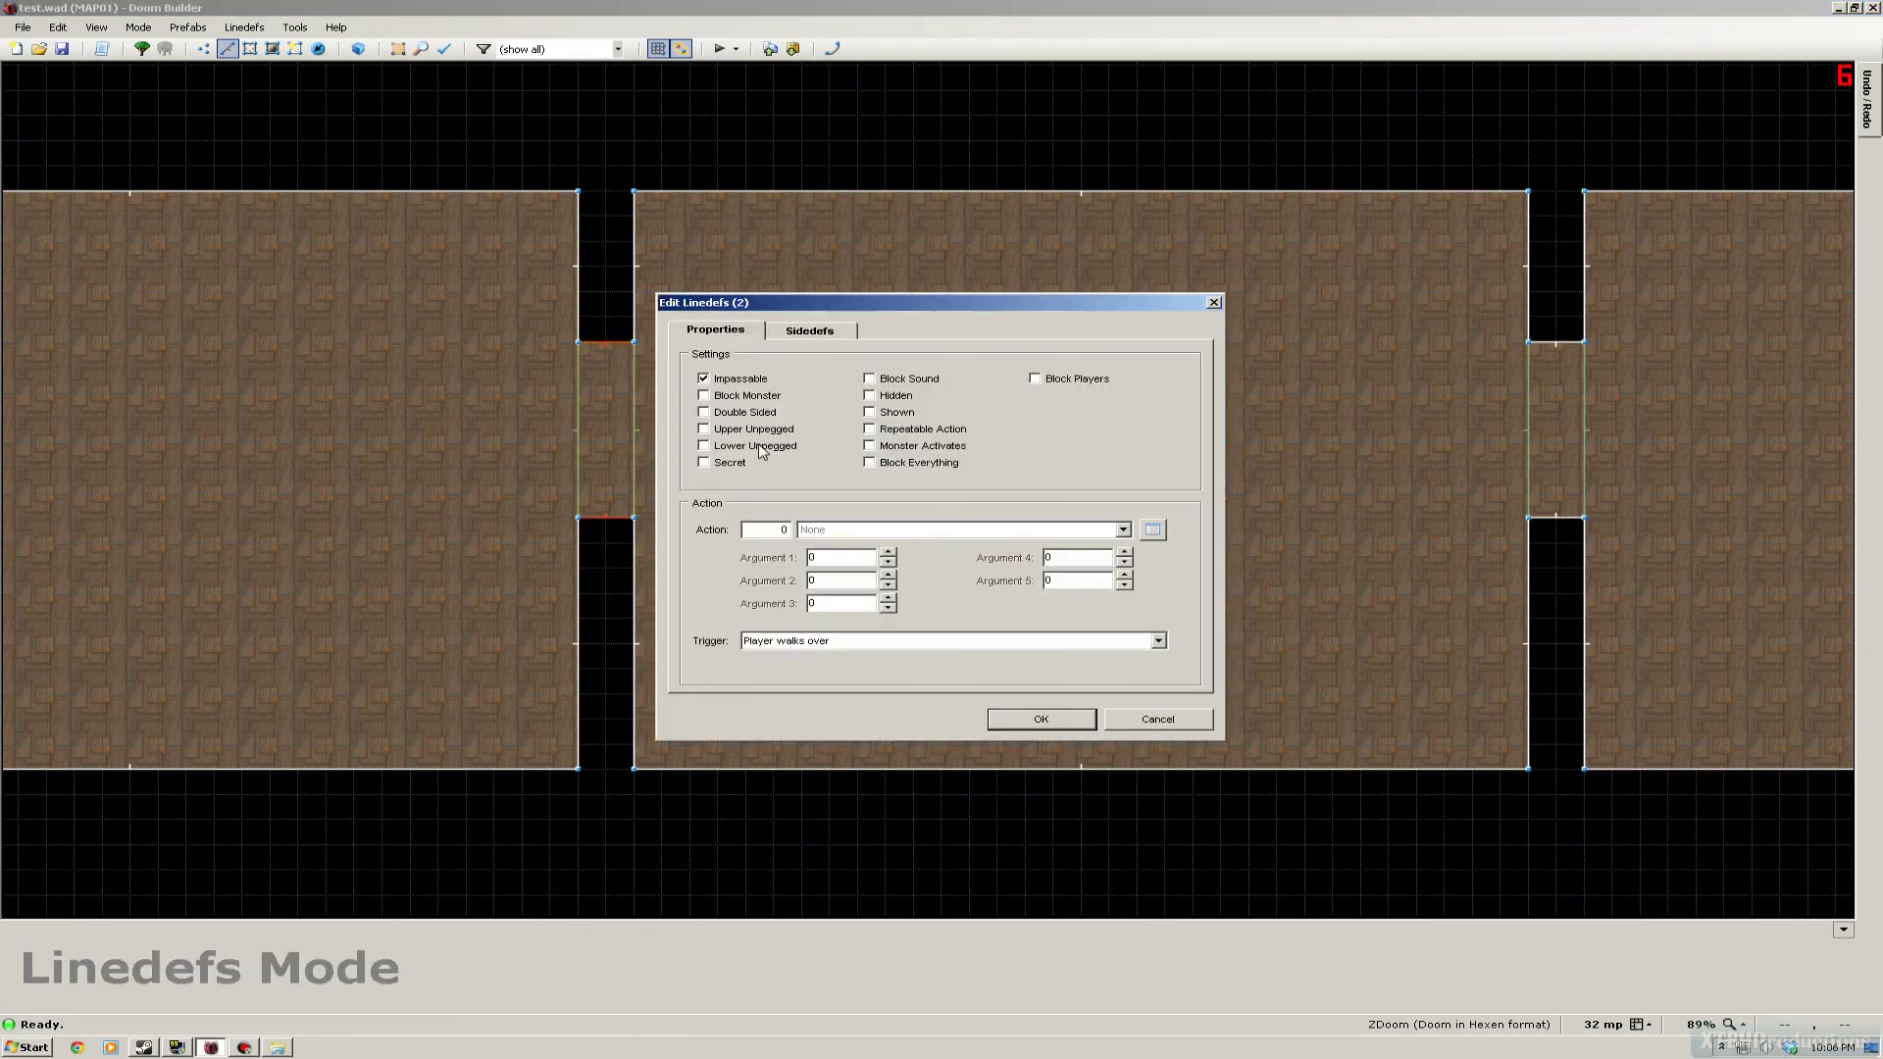
left_click(1079, 722)
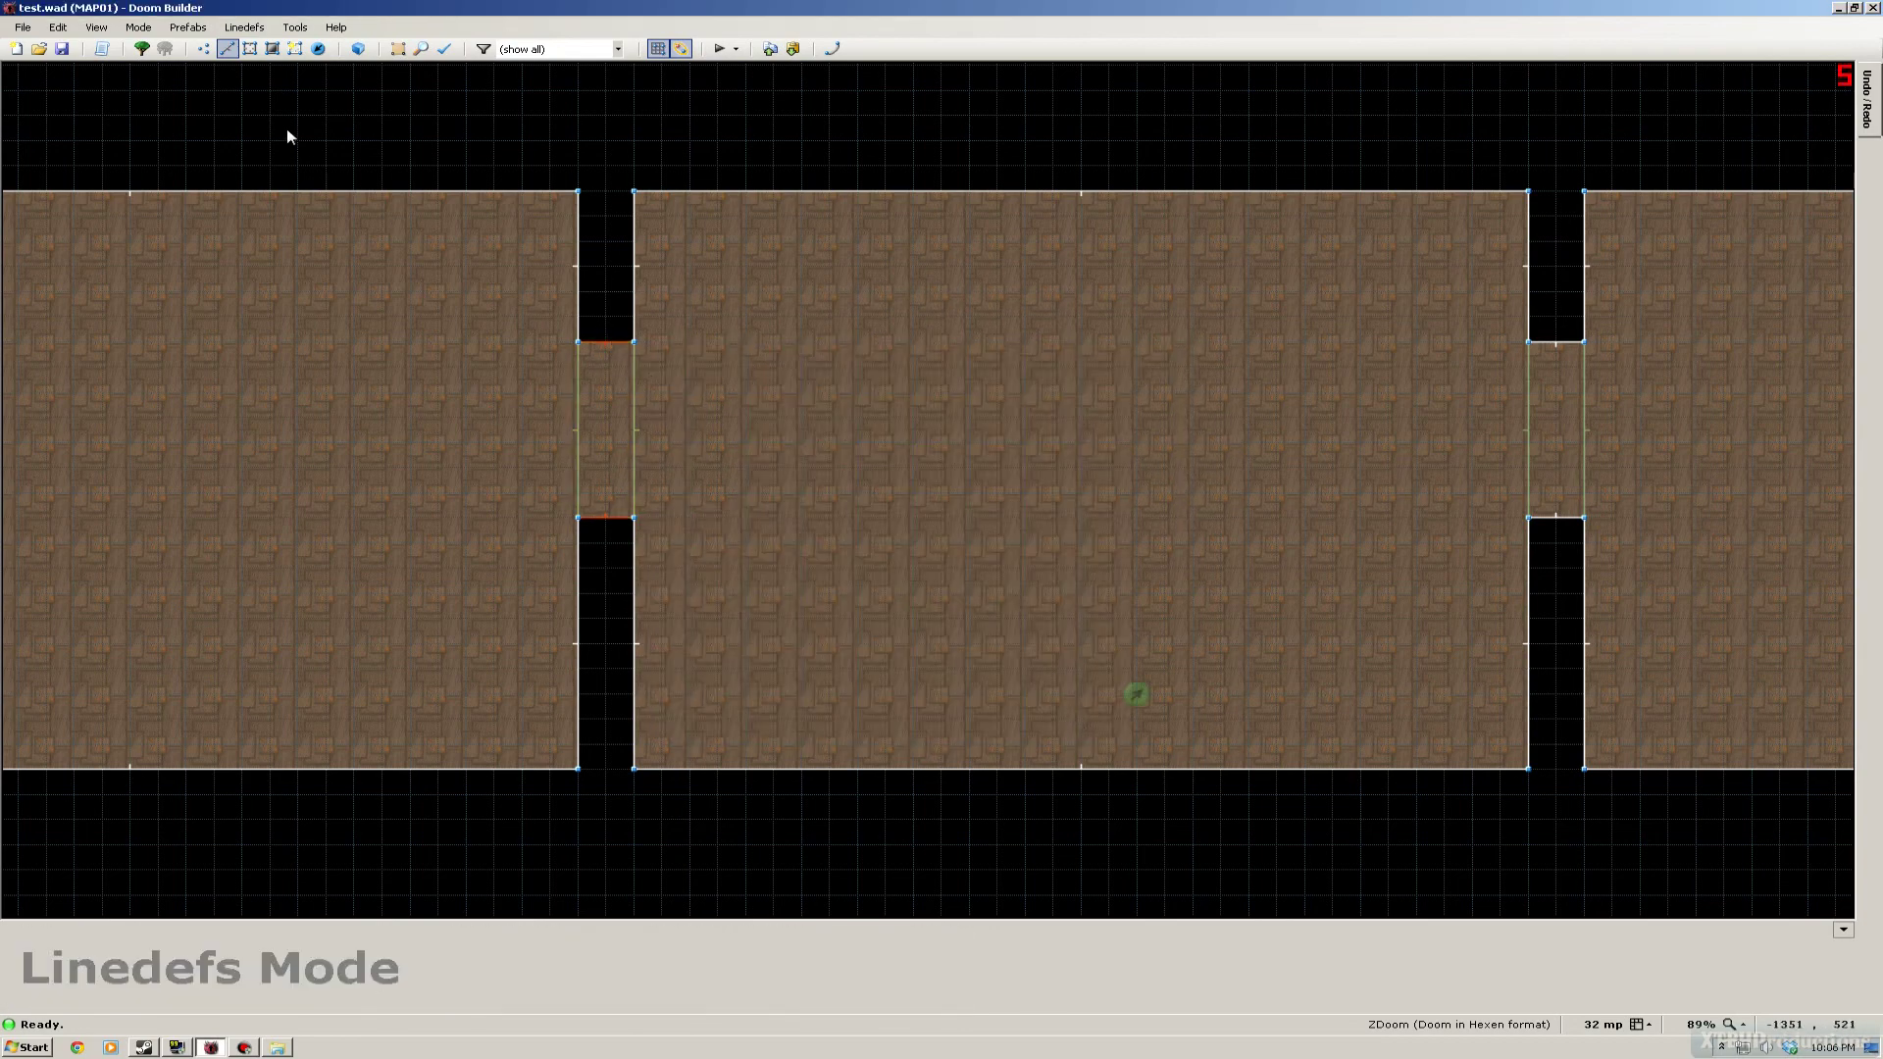
- Save the map and test-play it by opening a door from the middle room and walking through
left_click(61, 49)
left_click(718, 48)
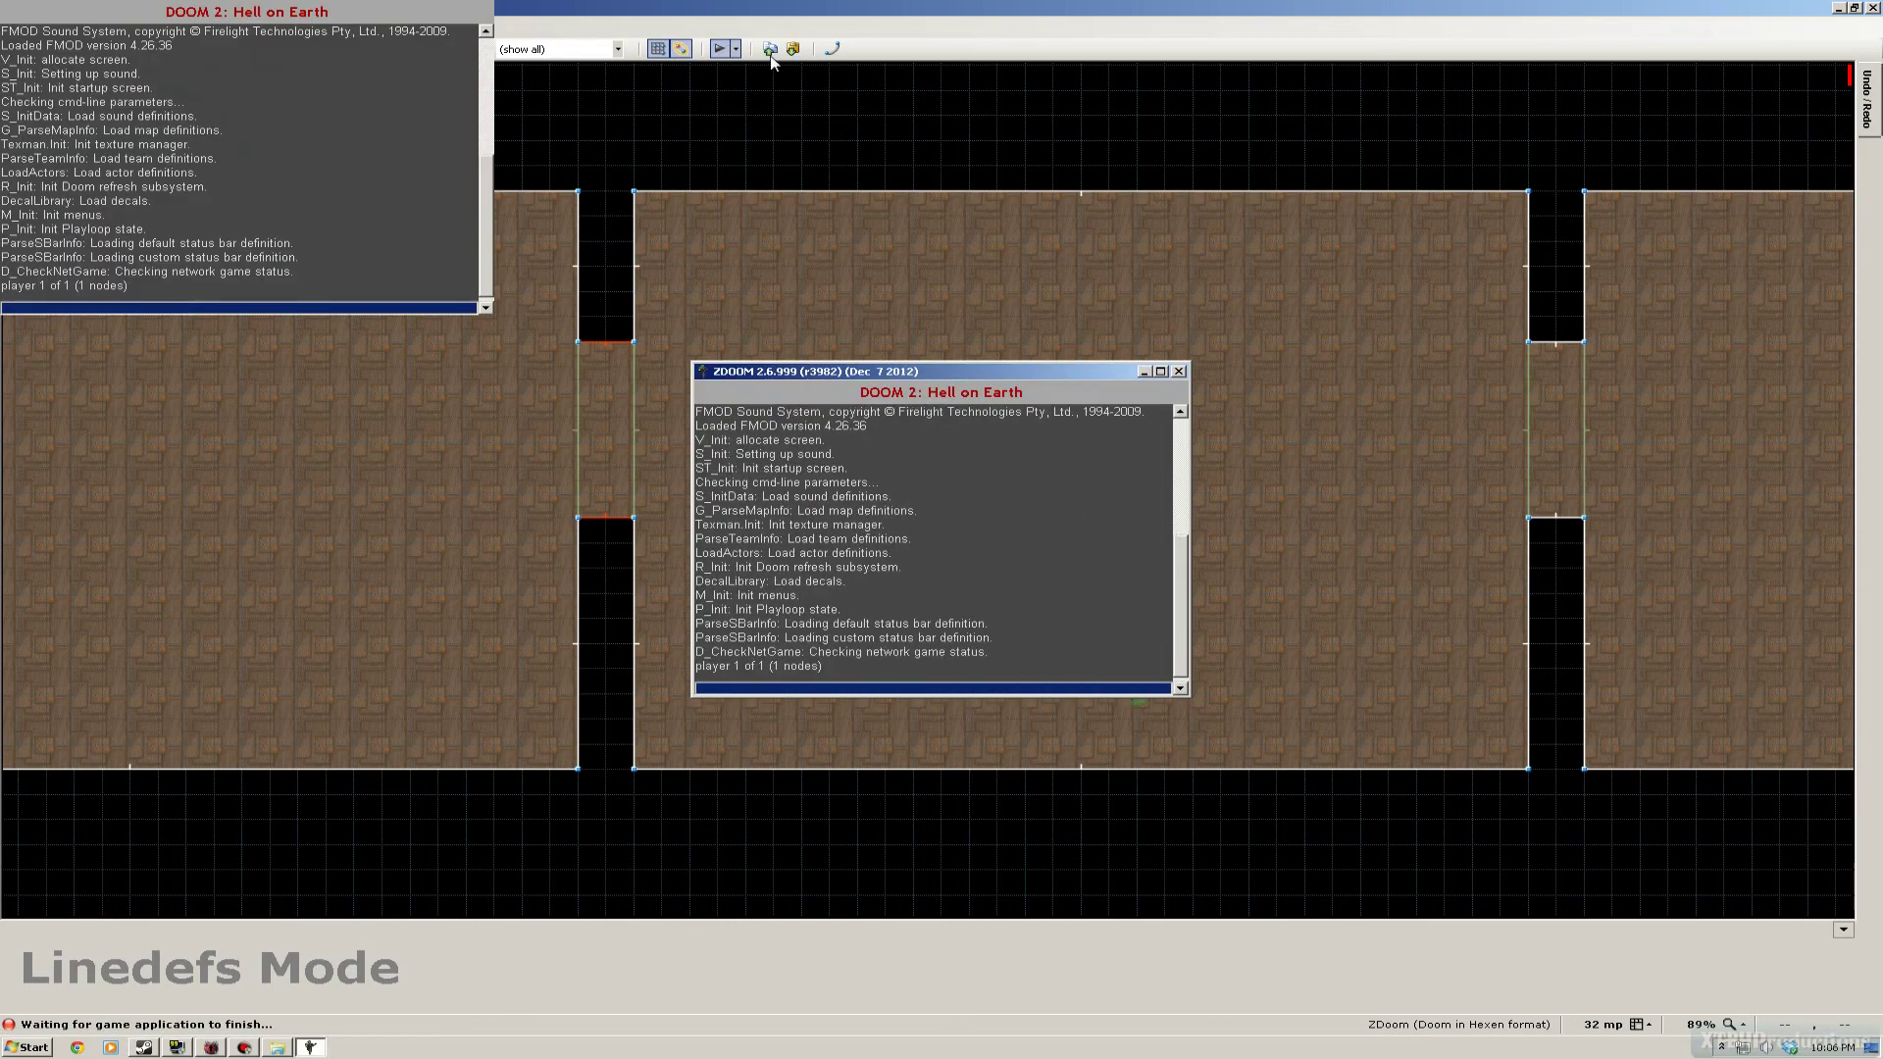
key("w")
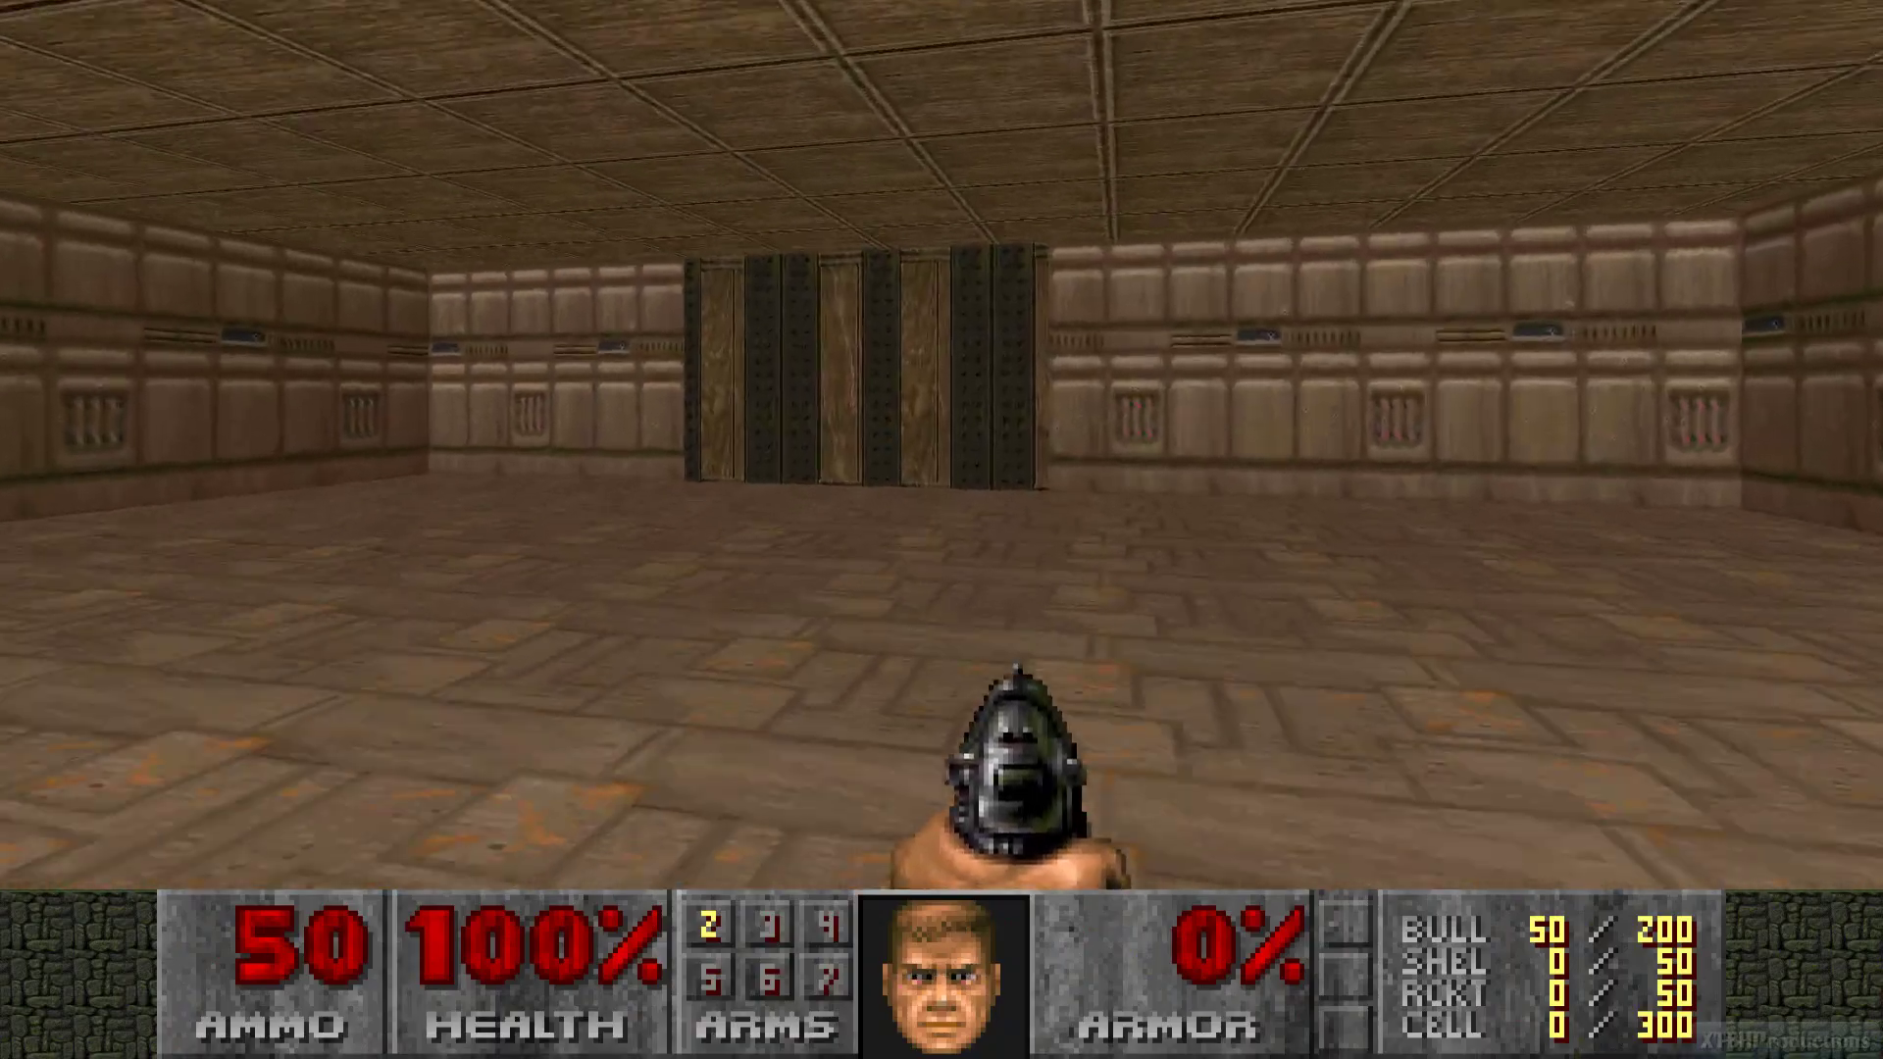
key("w")
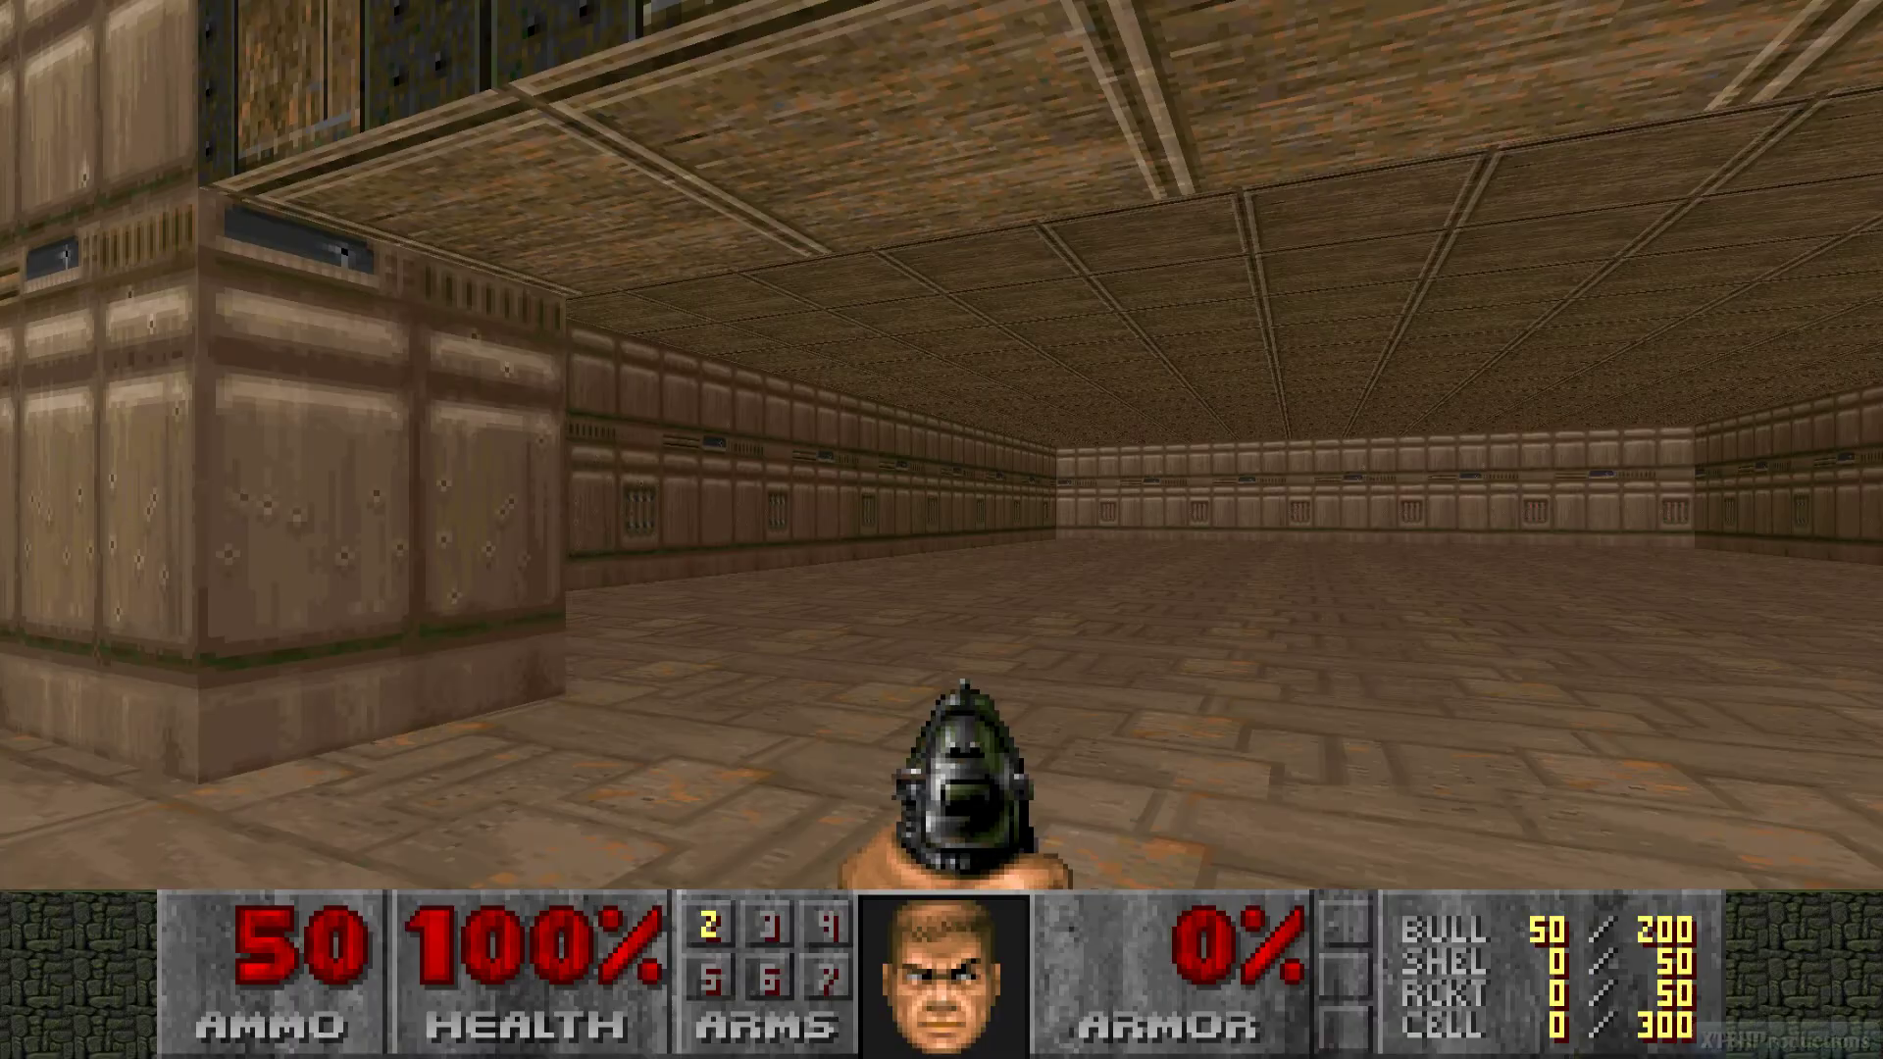
key("ctrl")
key("Up")
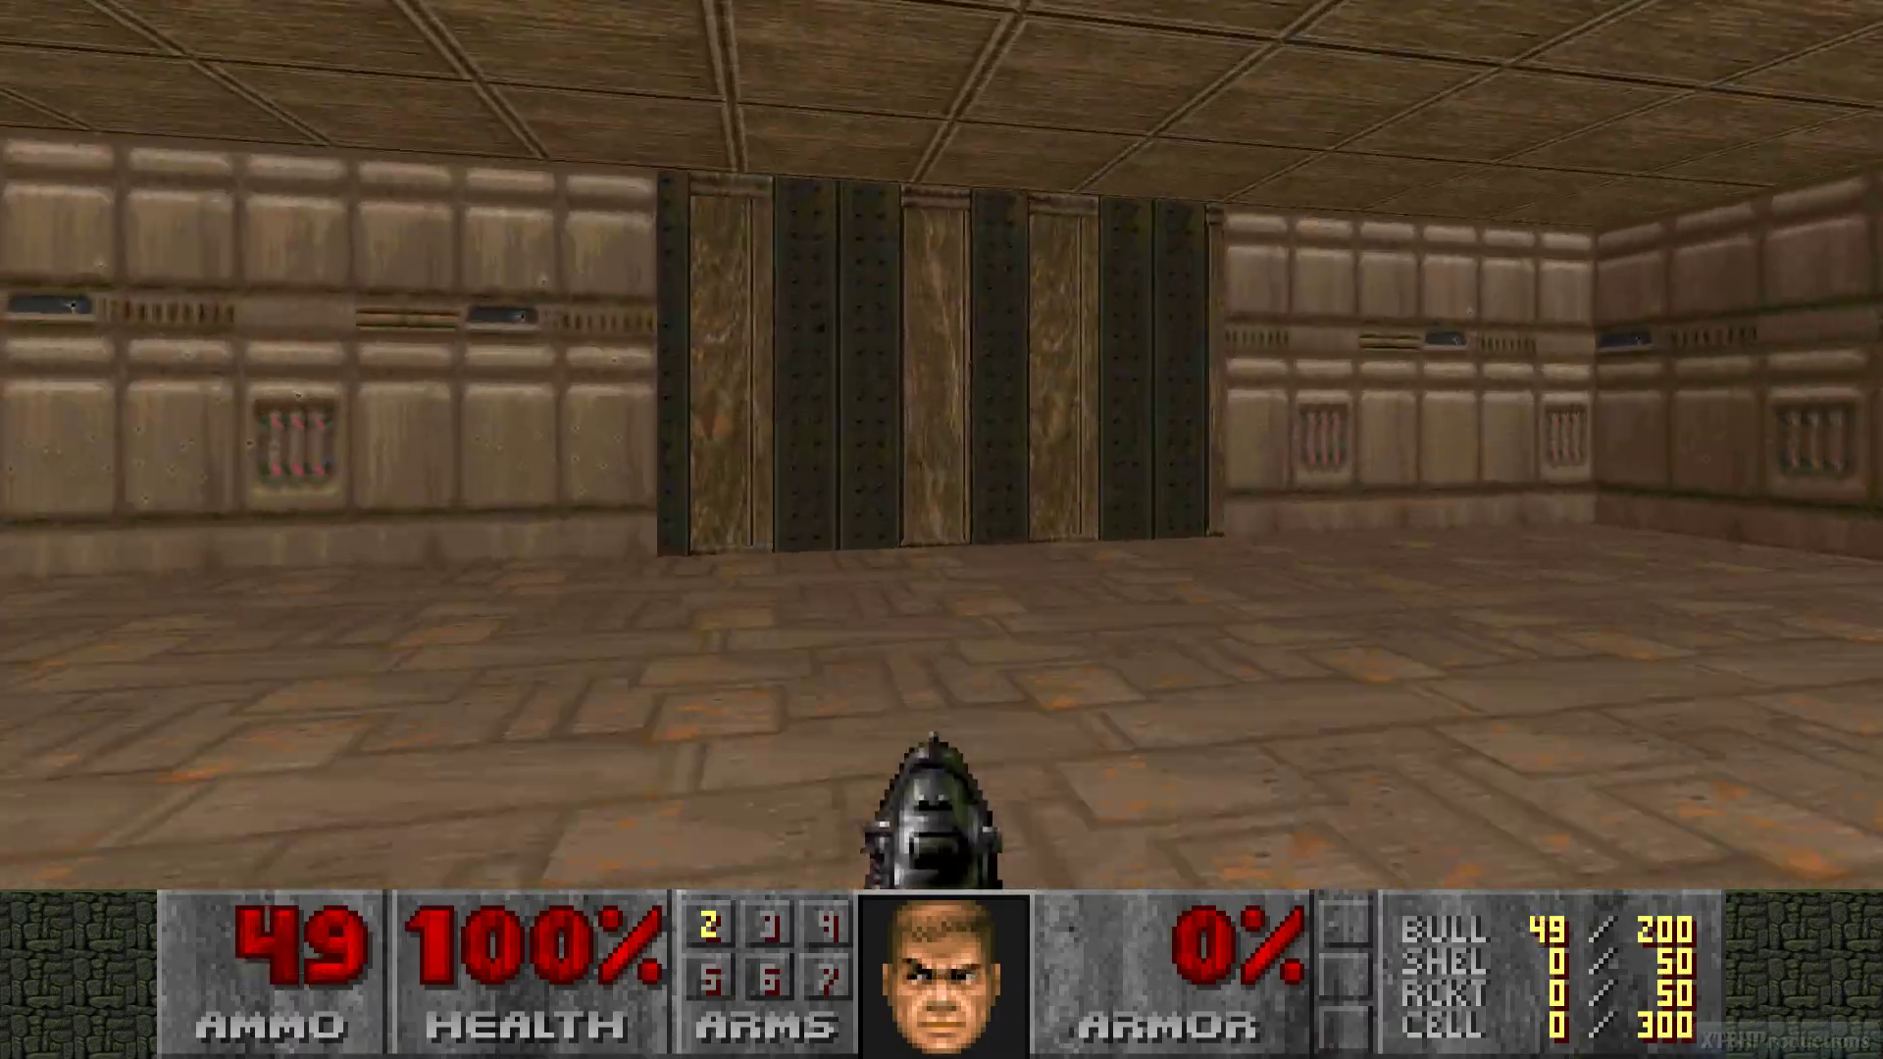
- Reopen the door from the outer room and watch the door and its track walls move
key("Right")
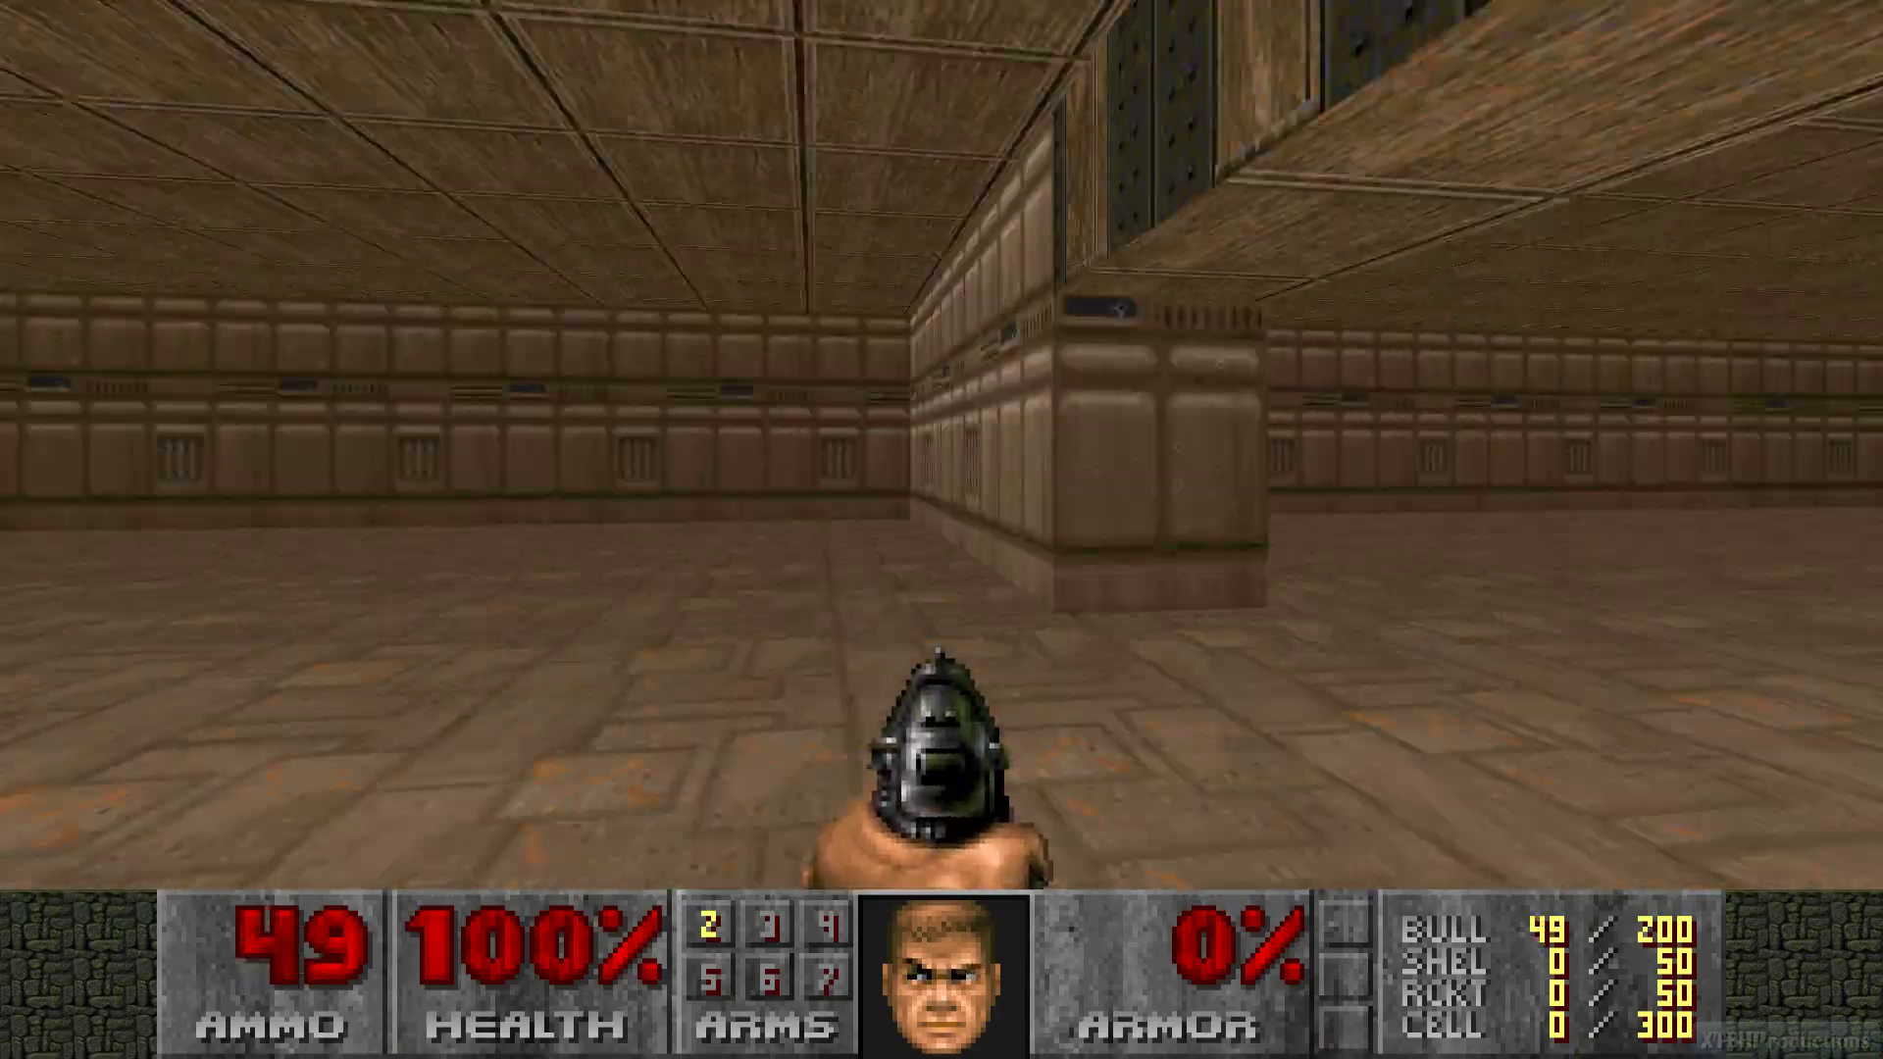
key("Left")
key("Up")
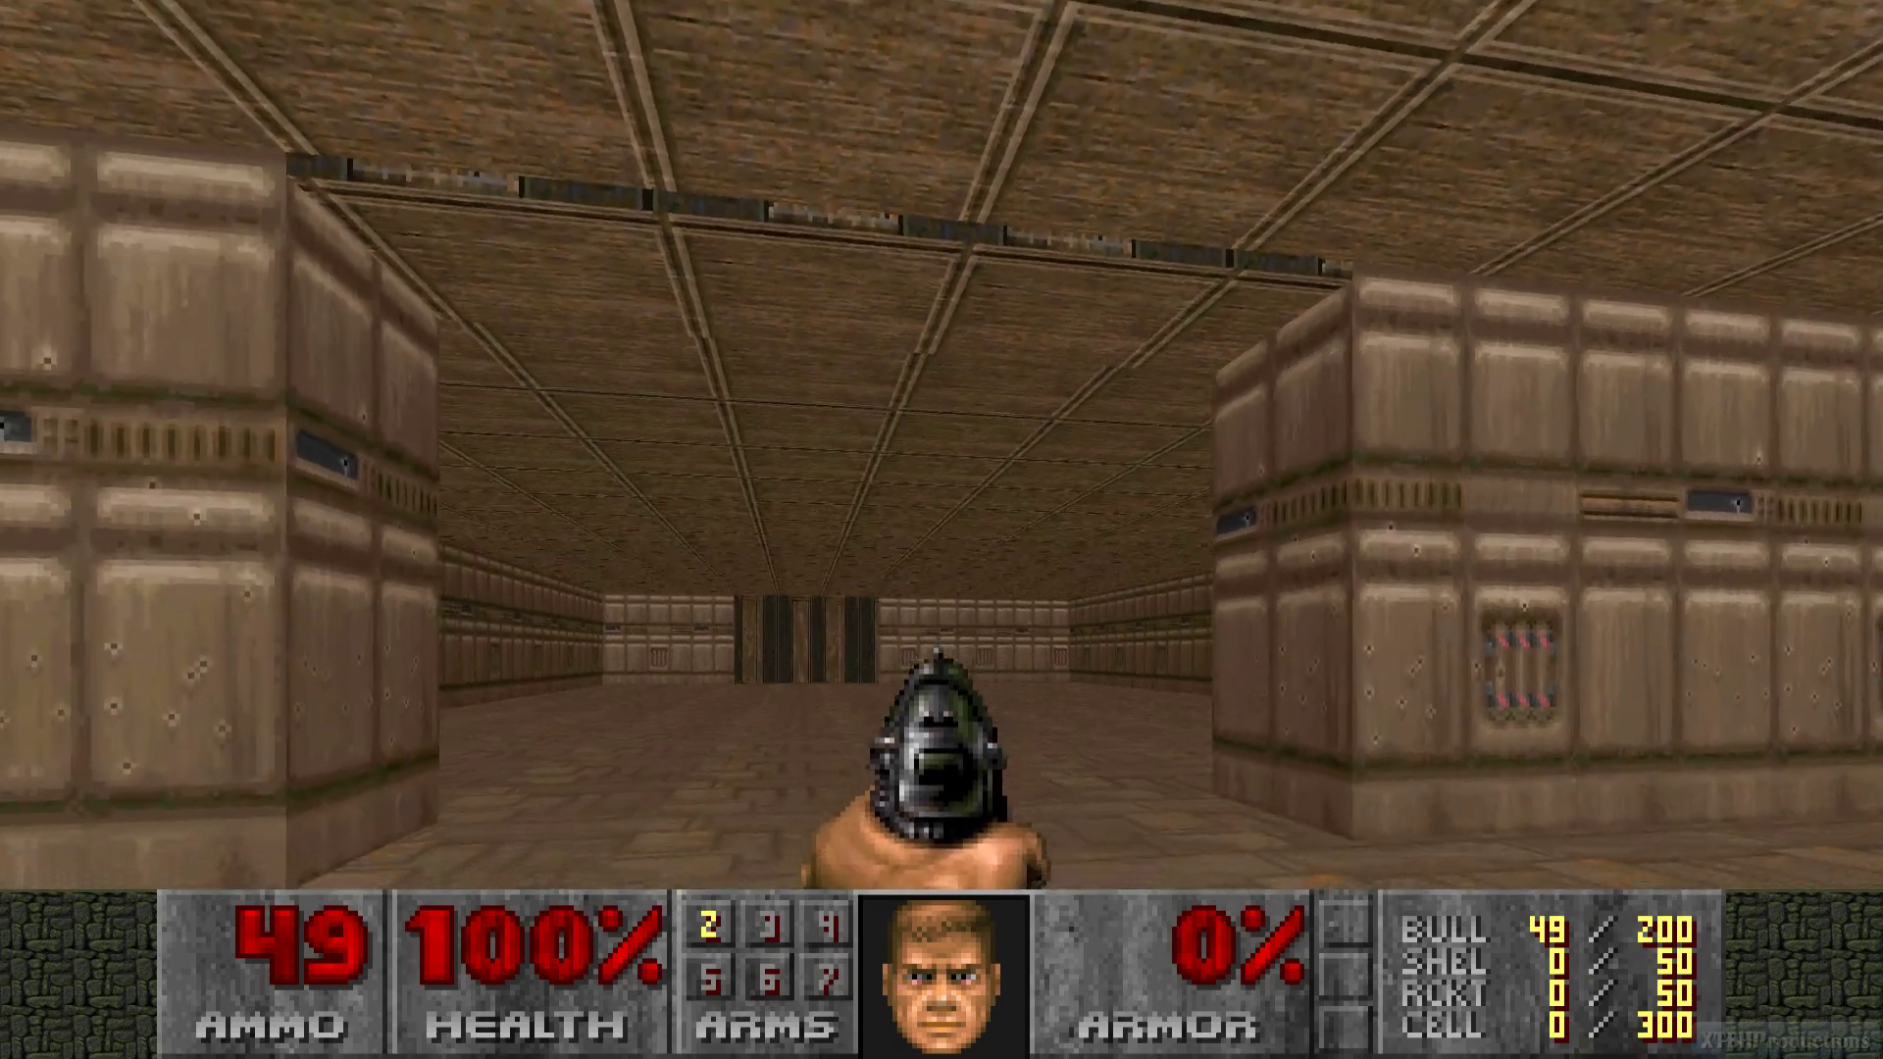
key("Down")
key("Left")
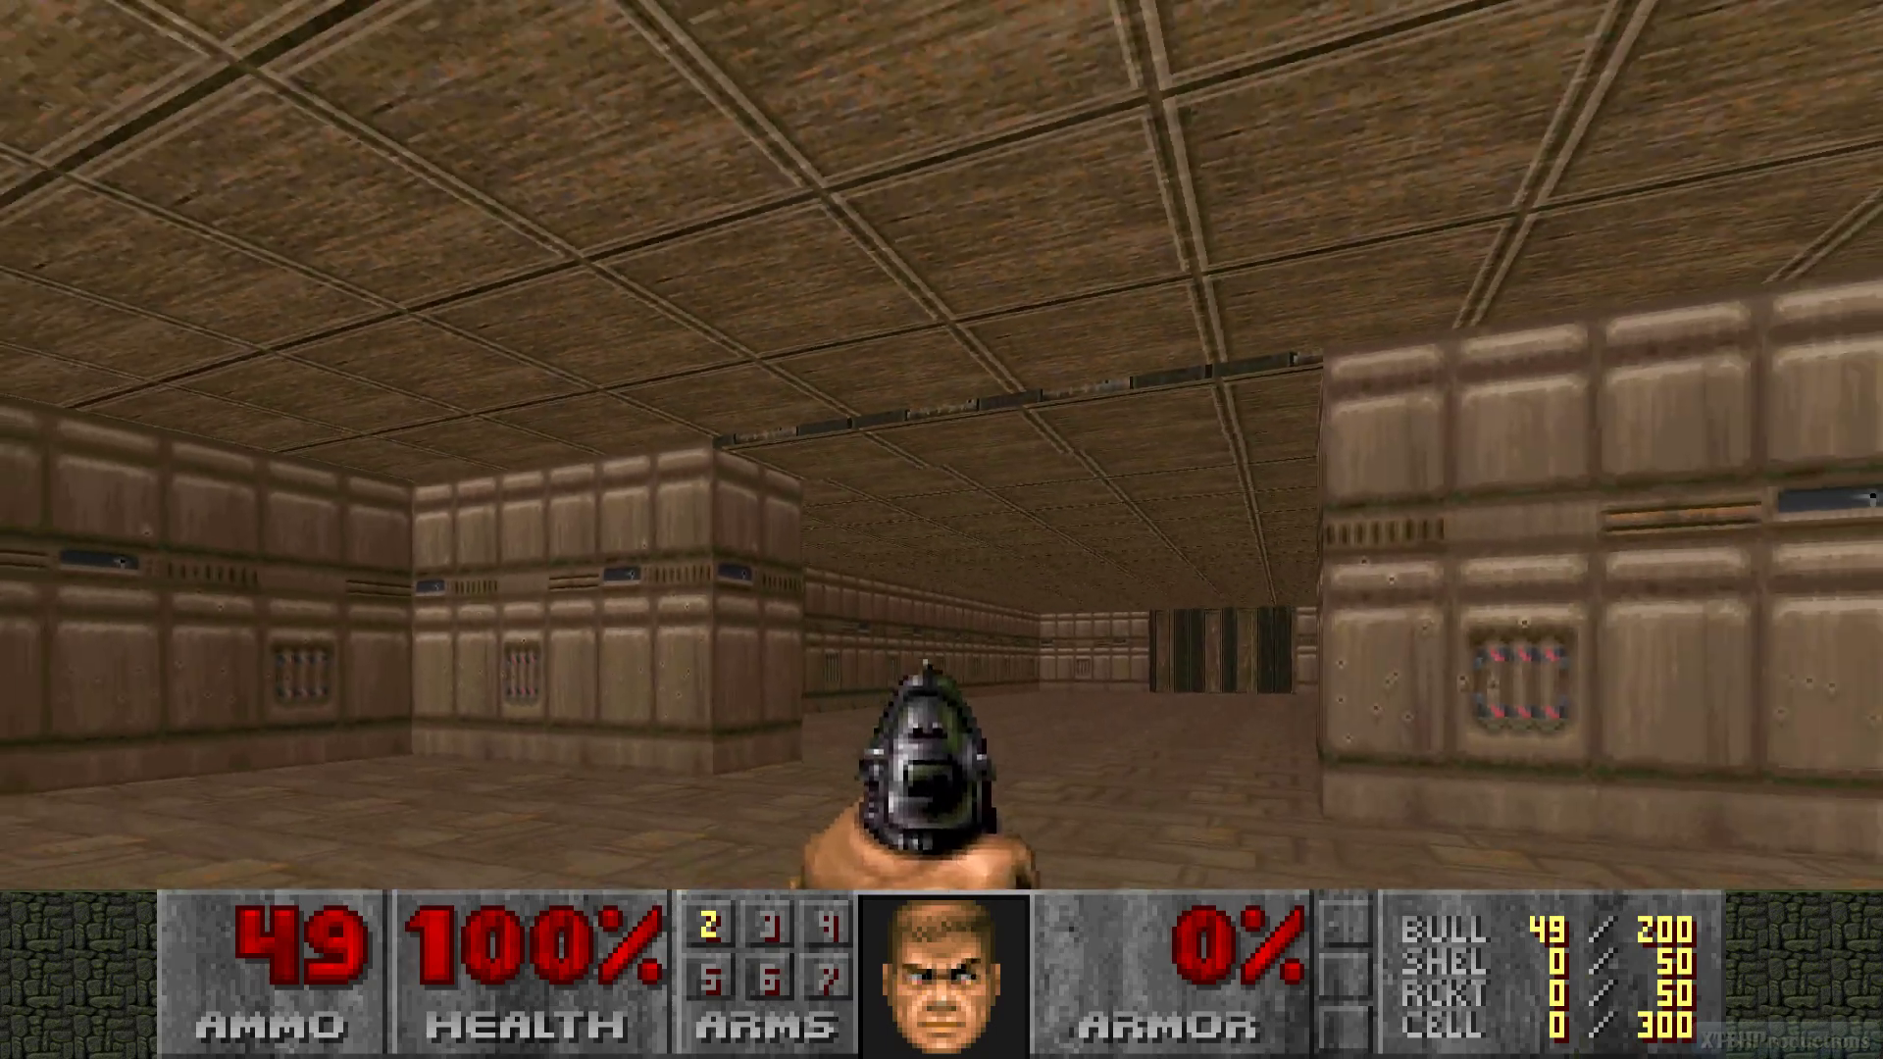
key("Right")
key("Up")
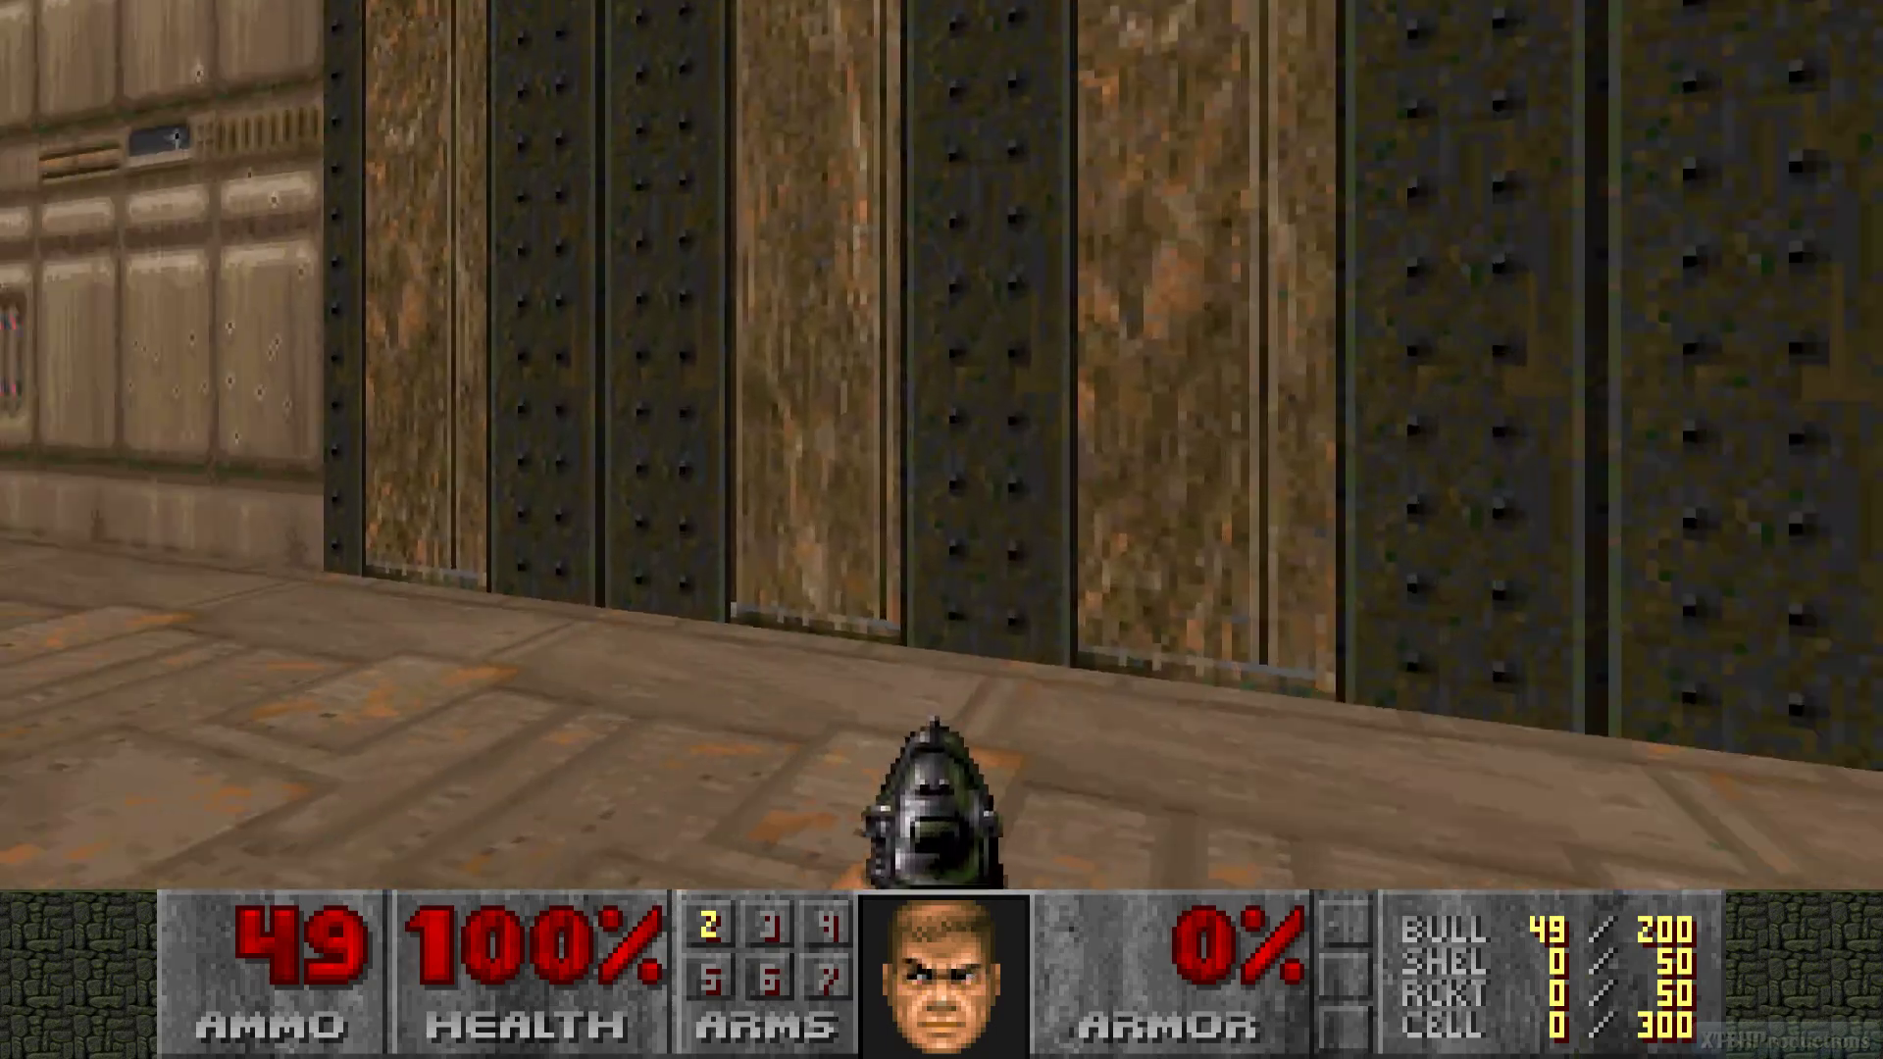
key("Up")
key("Down")
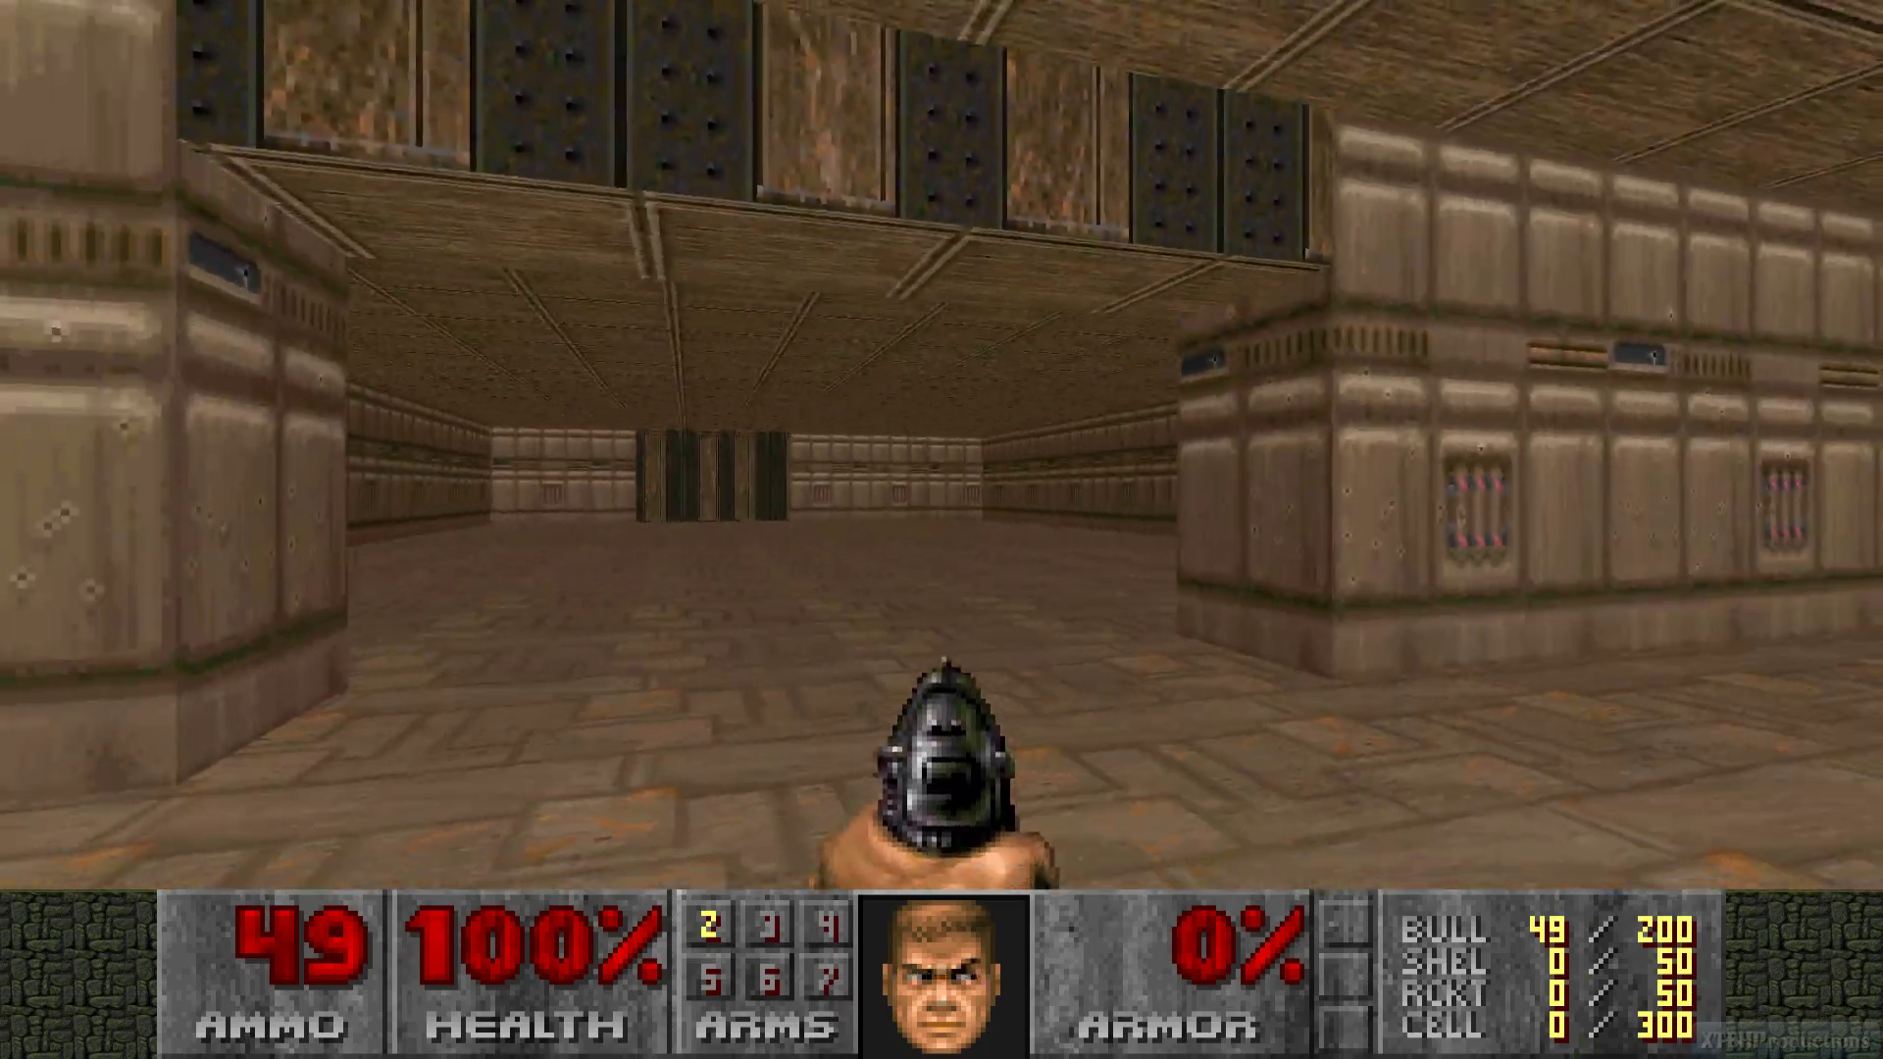
- Return through the open doorway into the middle room and observe the door closing
key("Right")
key("Right")
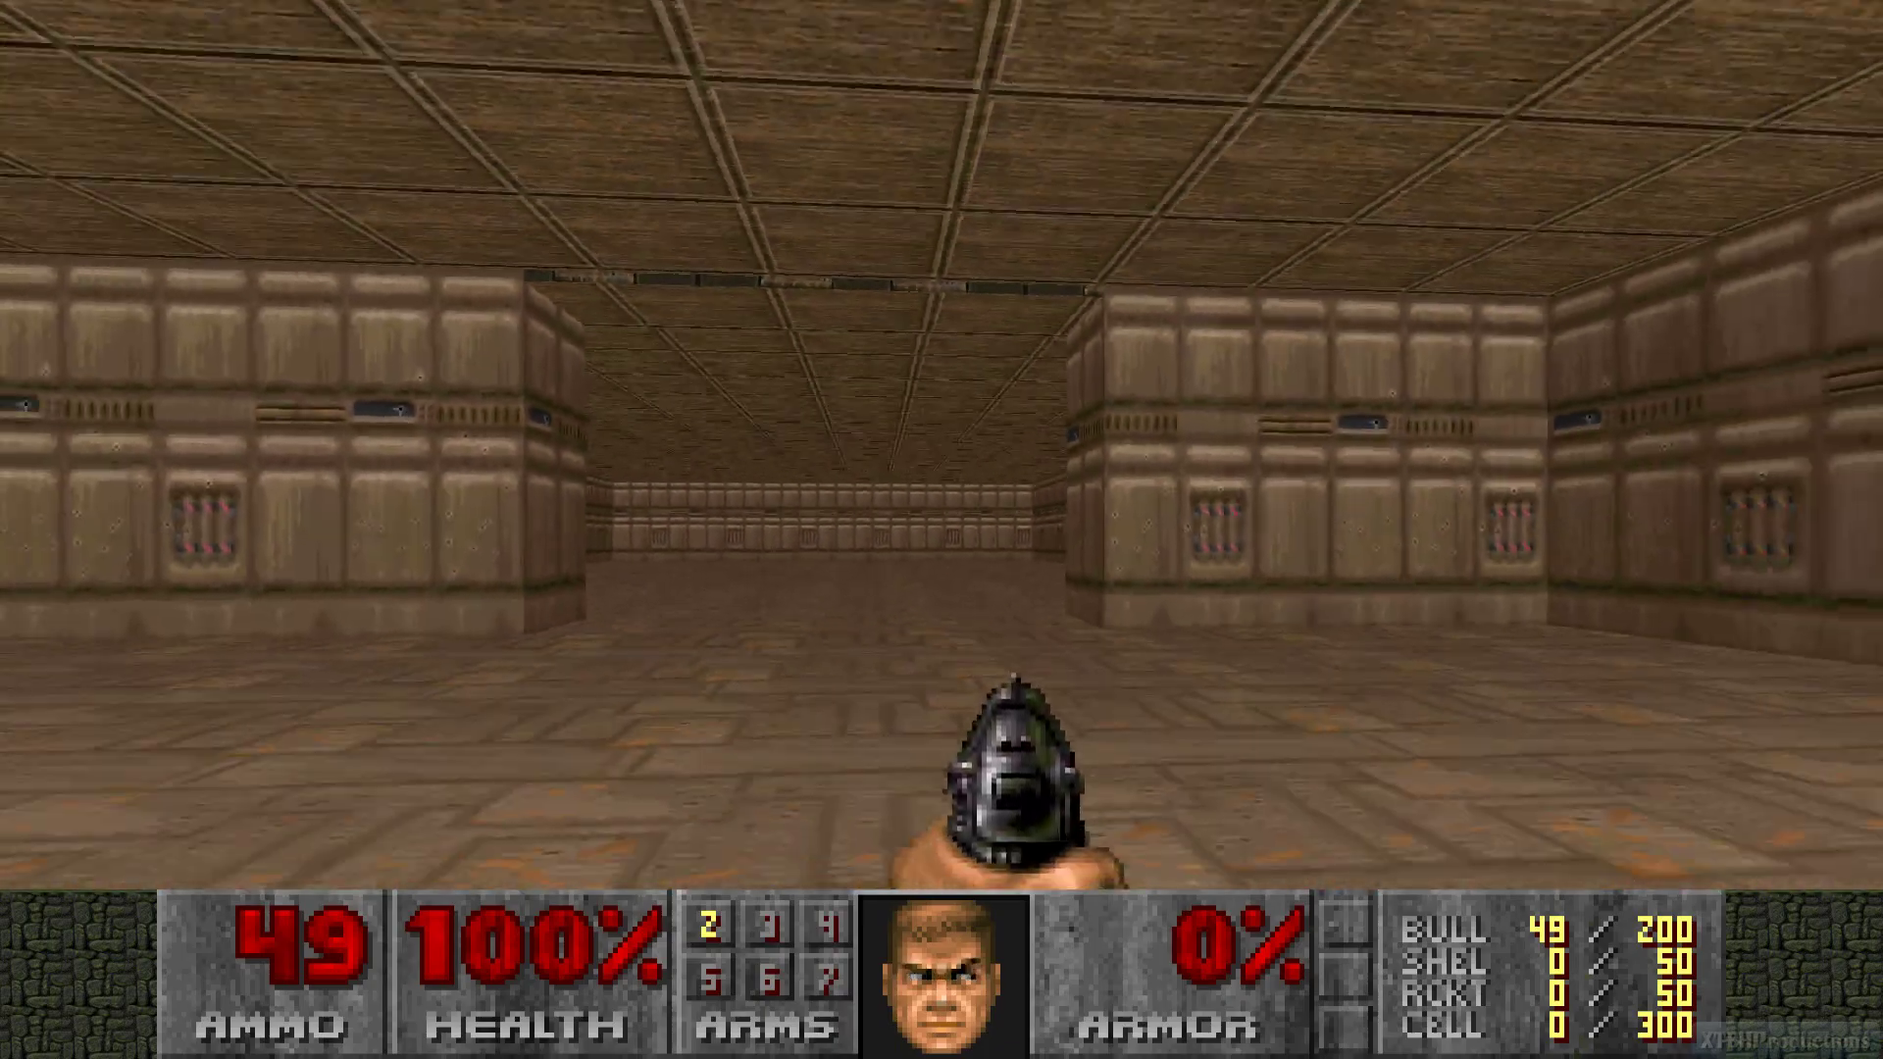
key("Down")
key("Right")
key("Left")
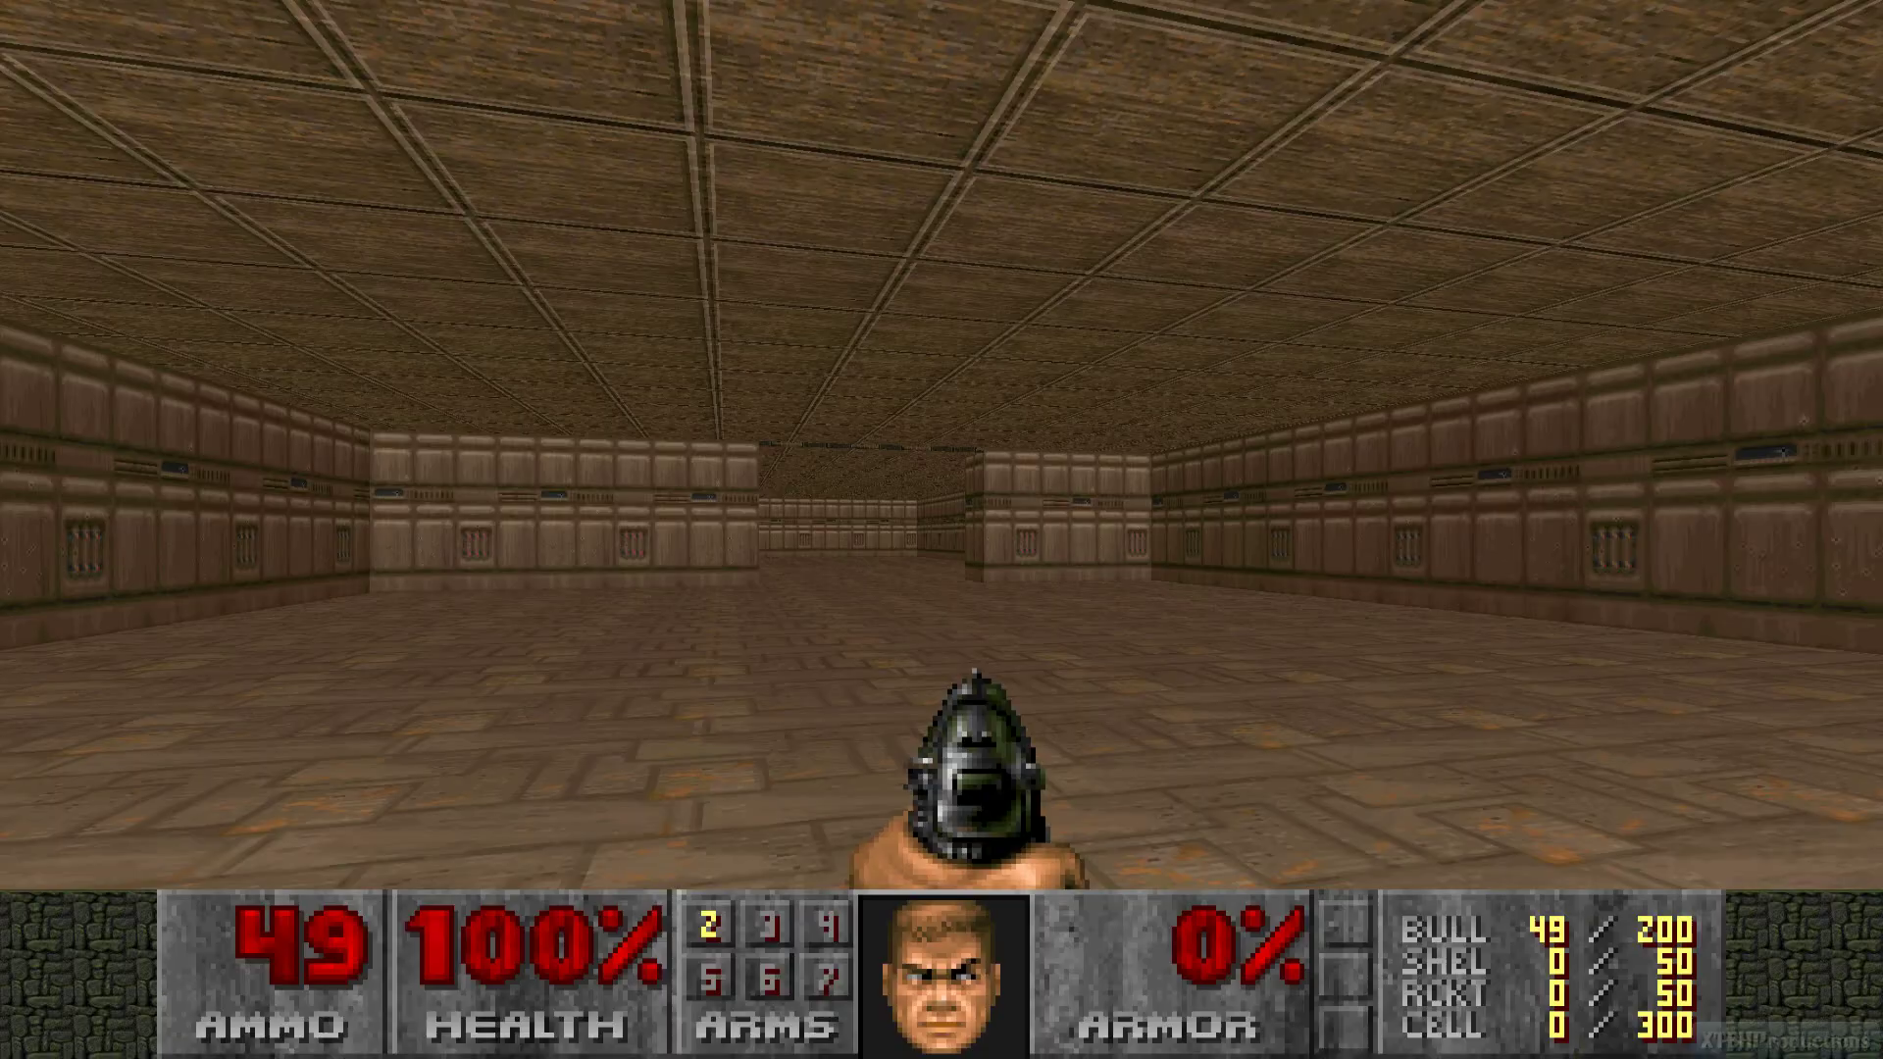
key("Up")
key("Up")
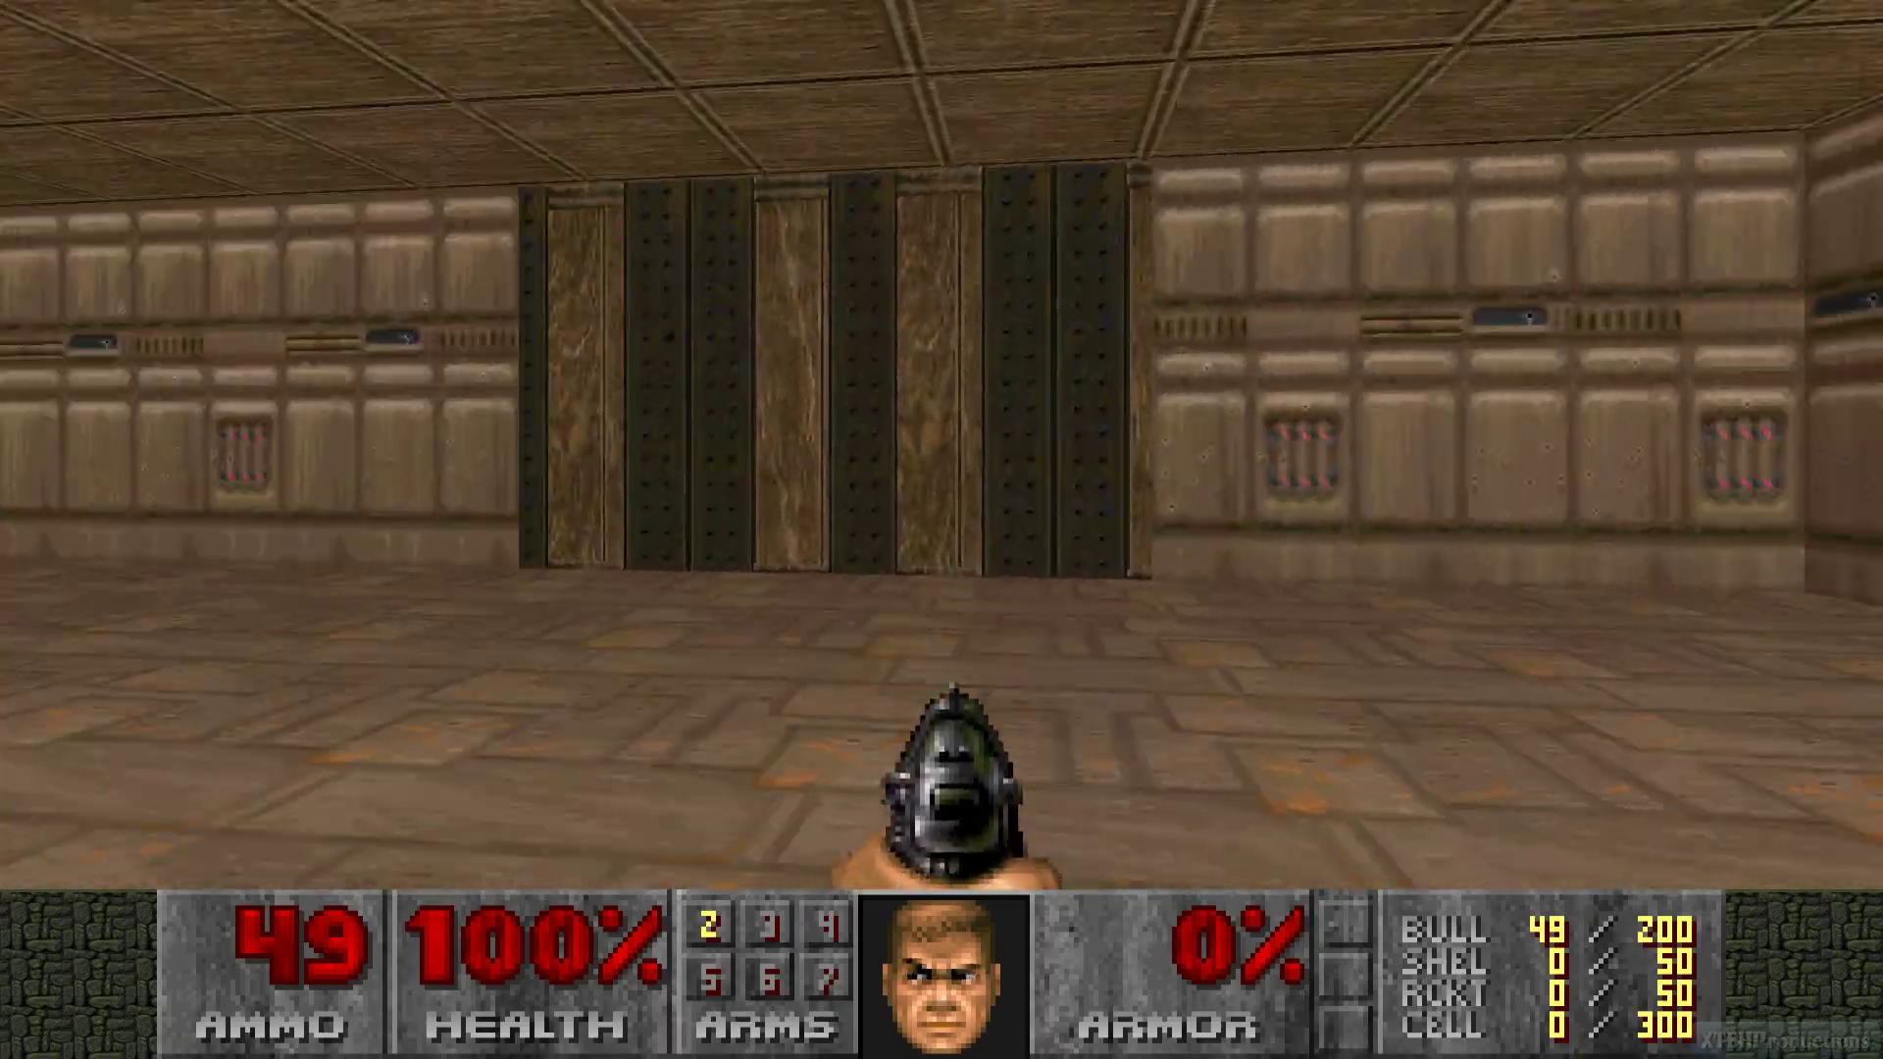
key("Down")
key("Left")
key("Right")
key("Up")
key("Right")
key("Left")
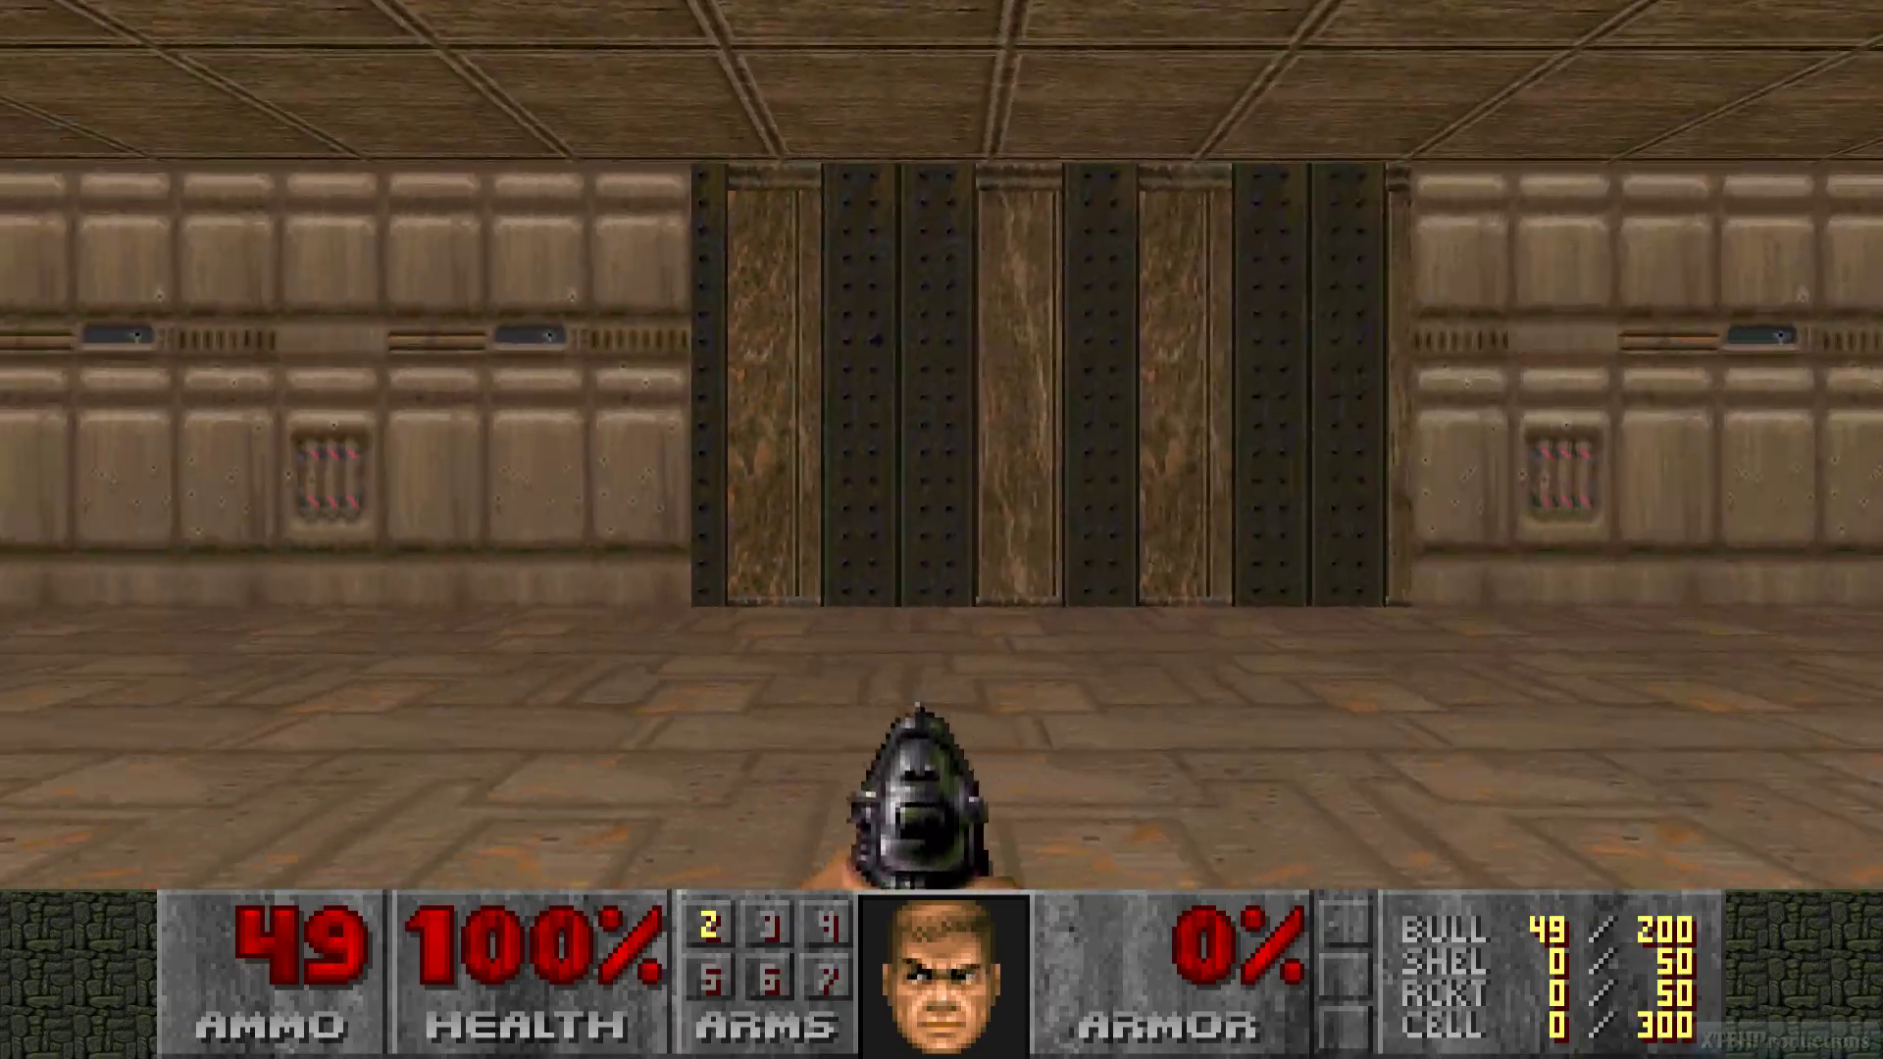
key("Down")
key("Right")
key("Up")
key("Left")
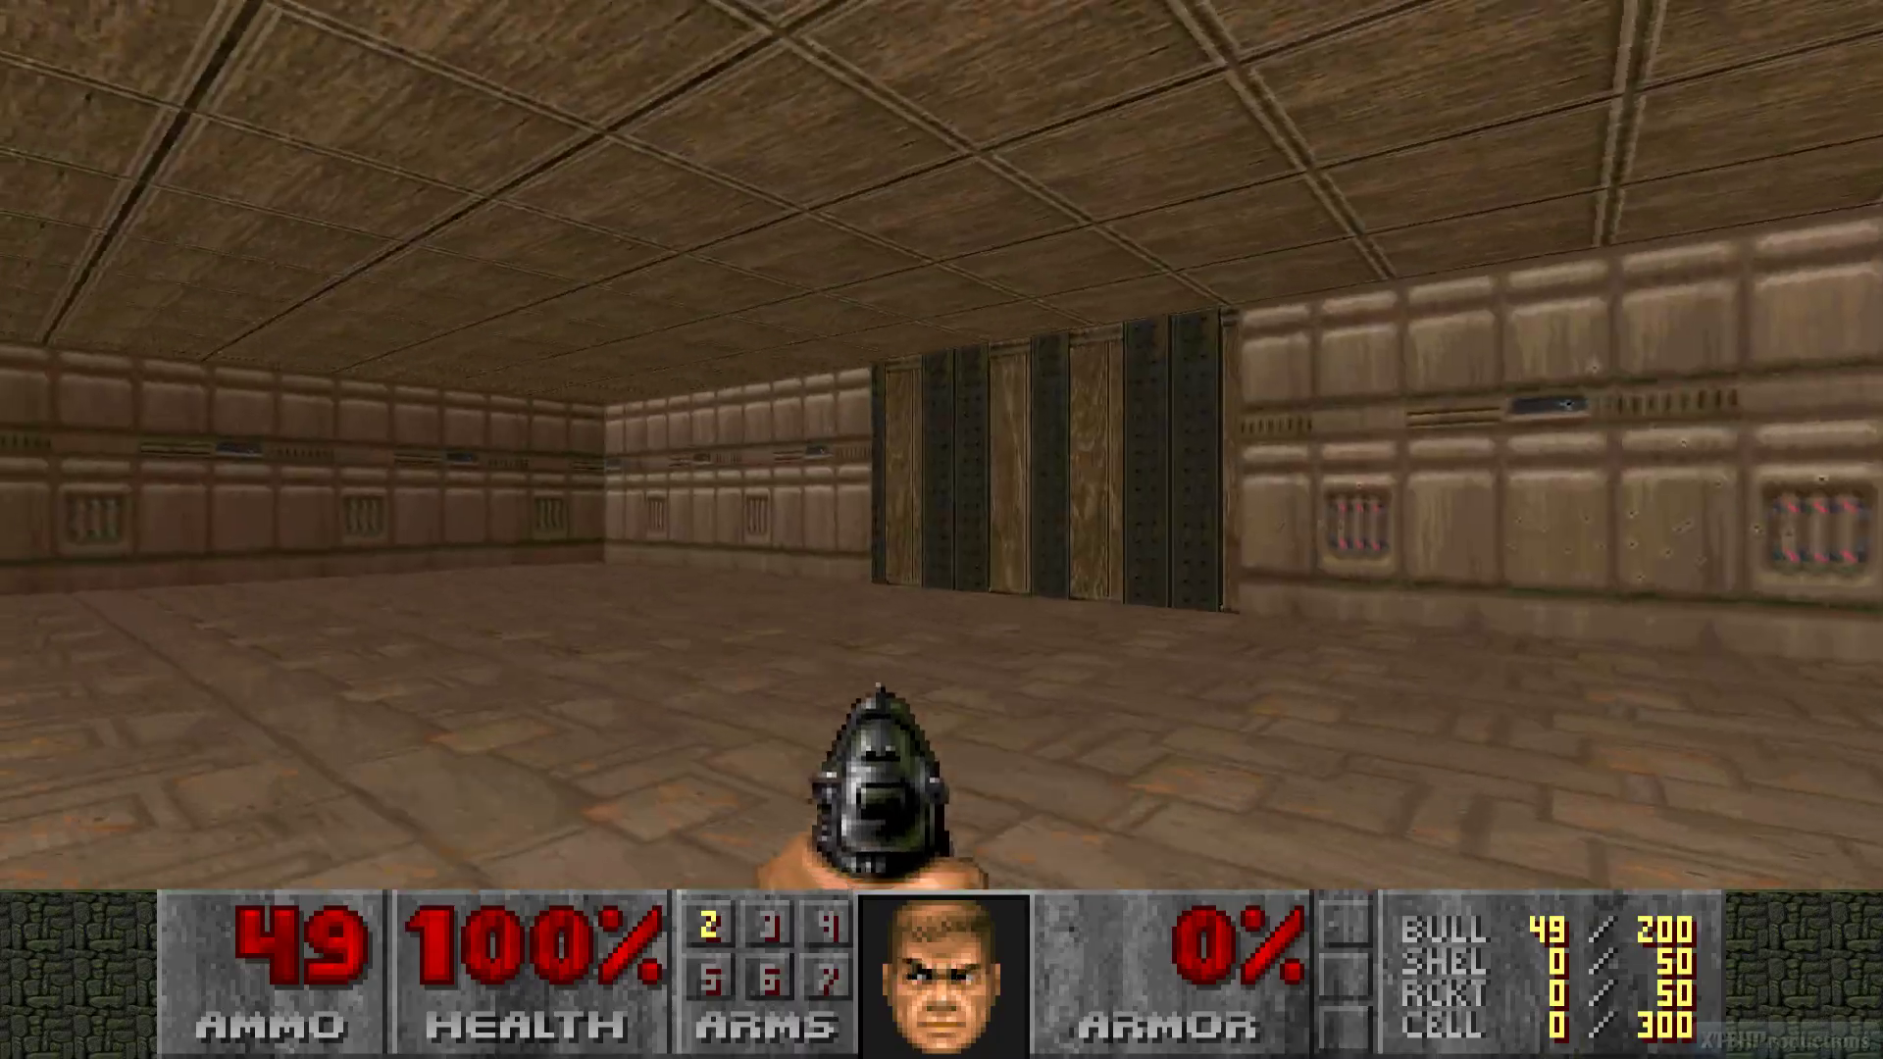
key("Right")
key("Down")
key("Left")
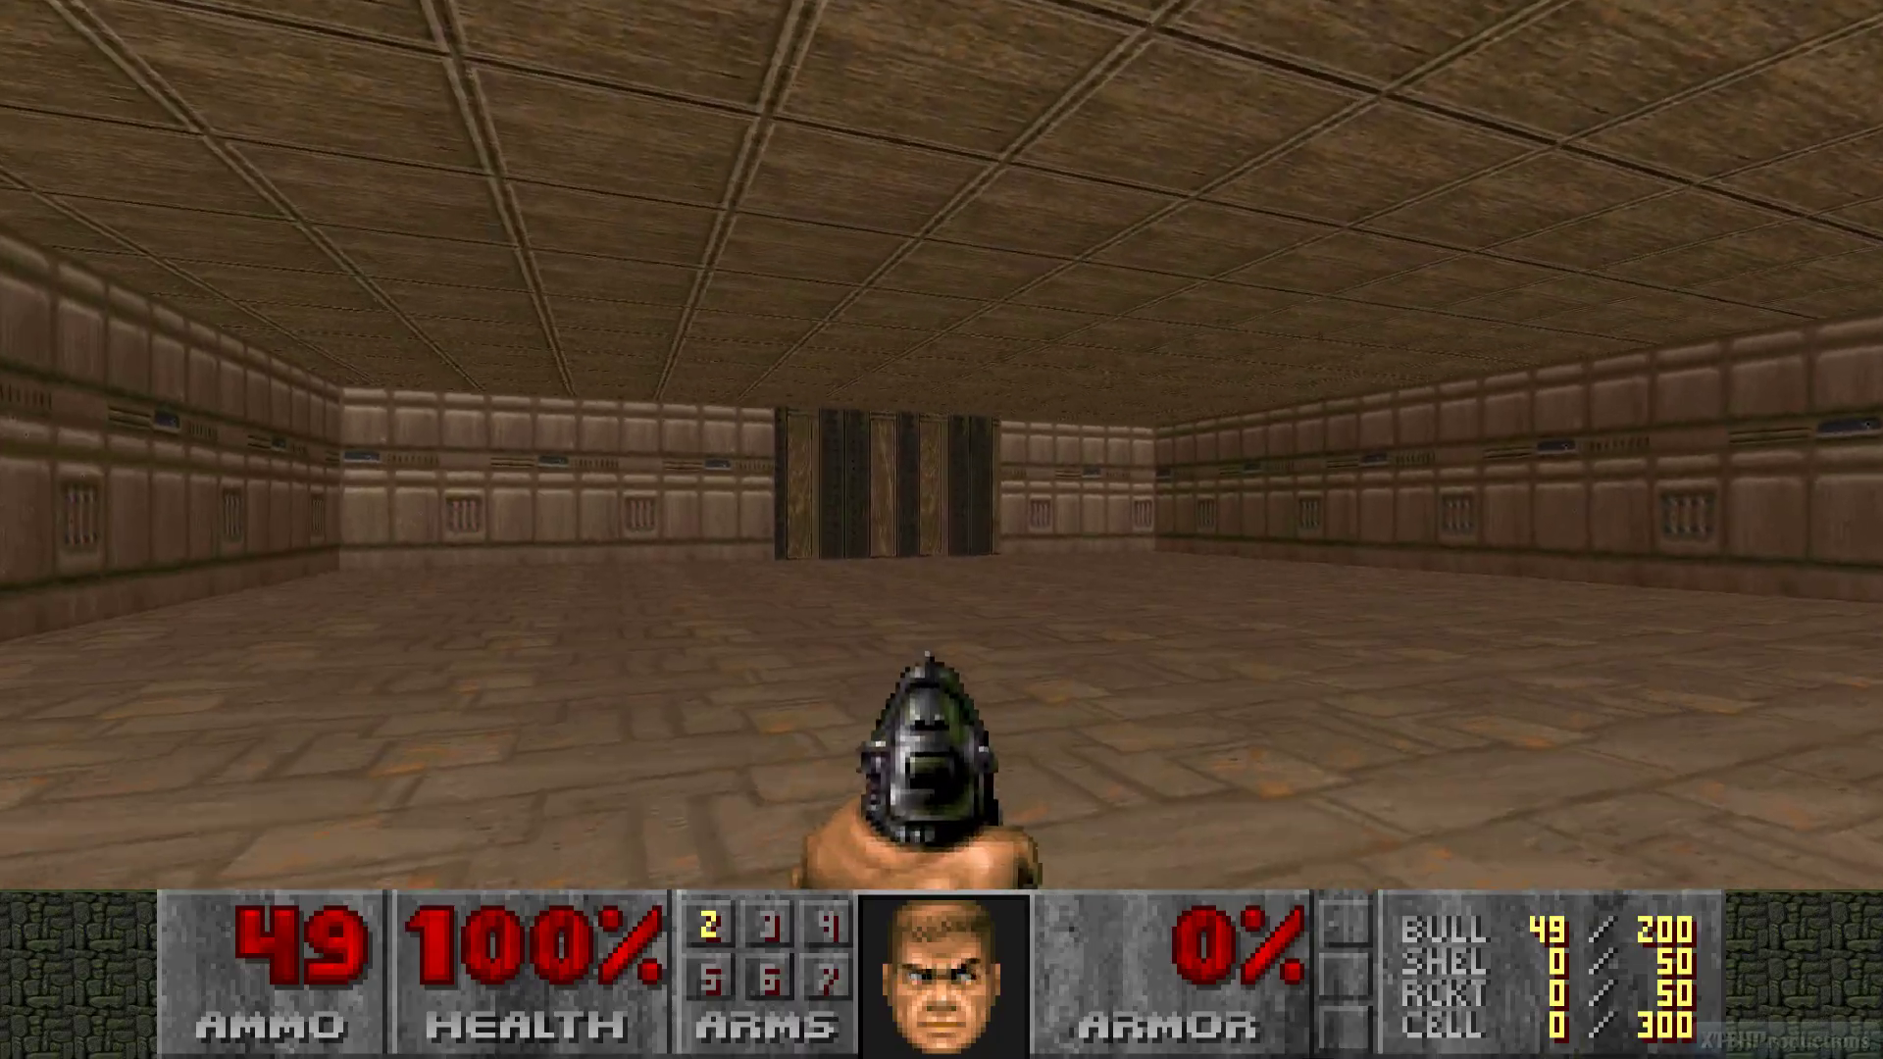
key("Right")
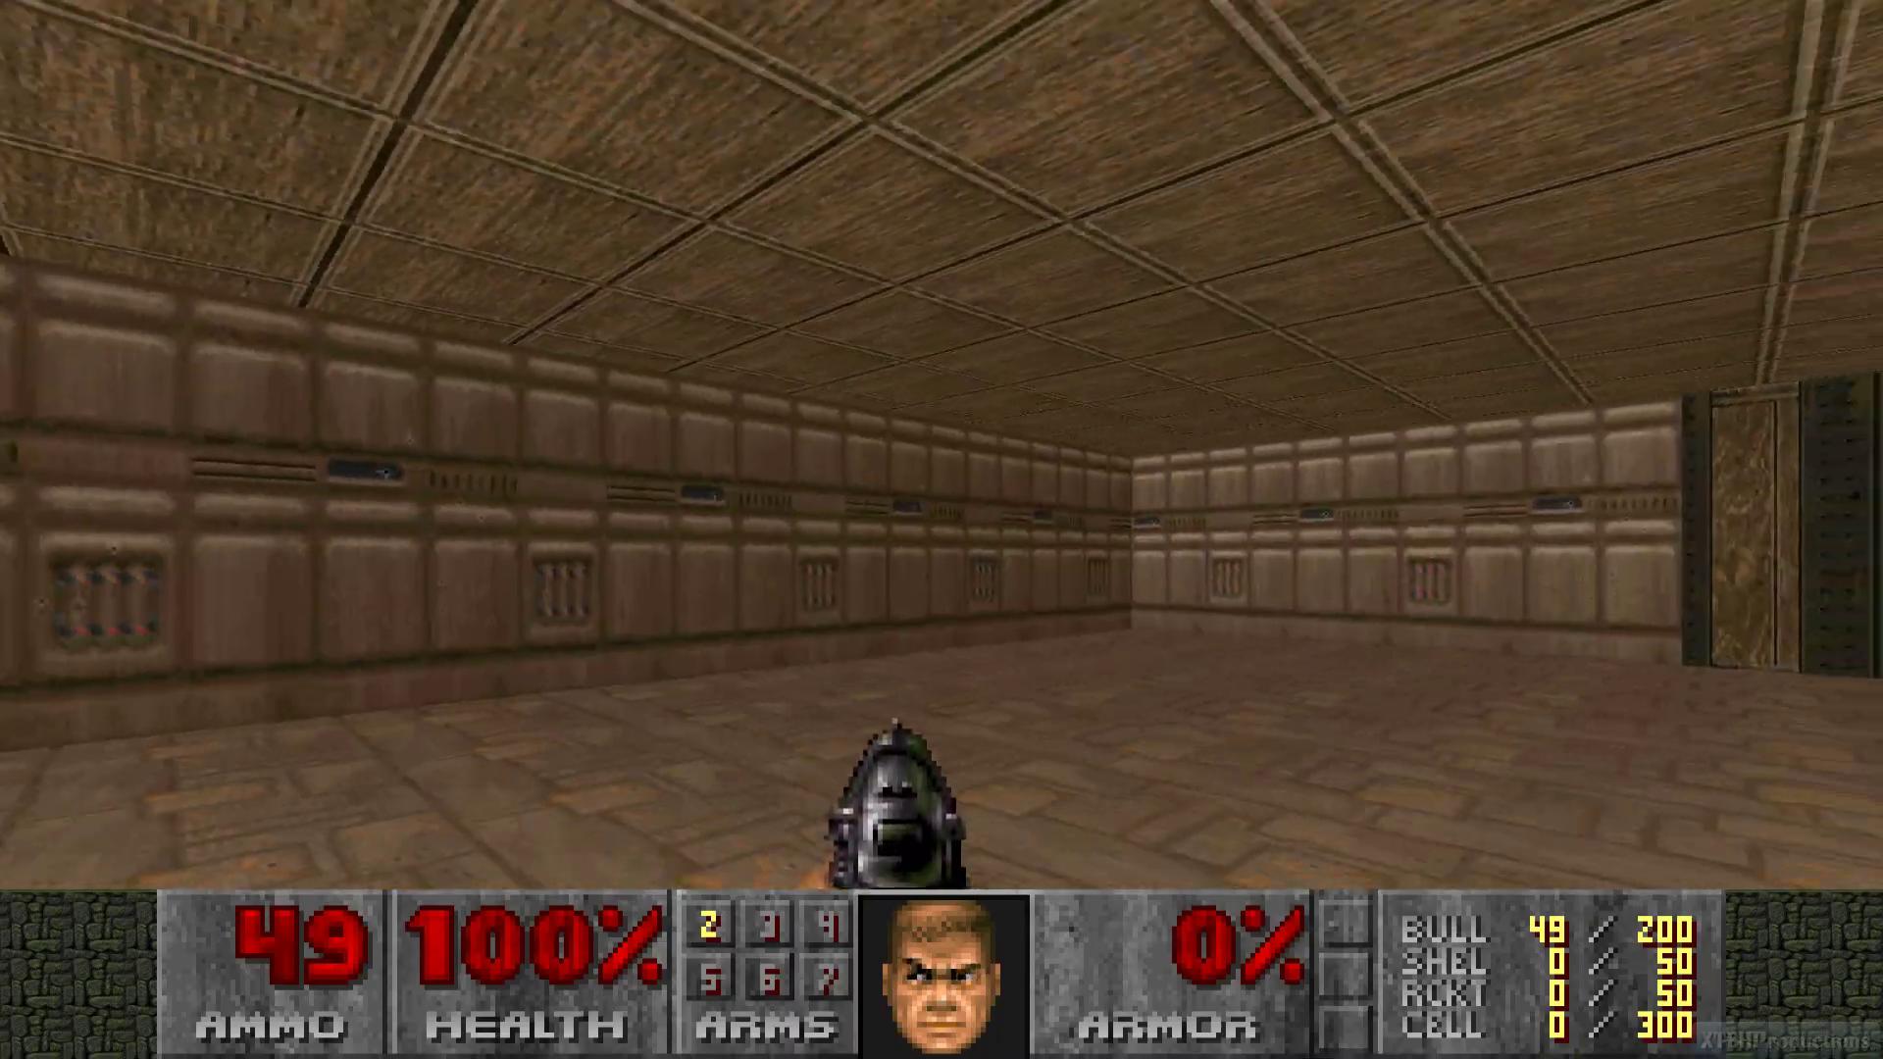
key("s")
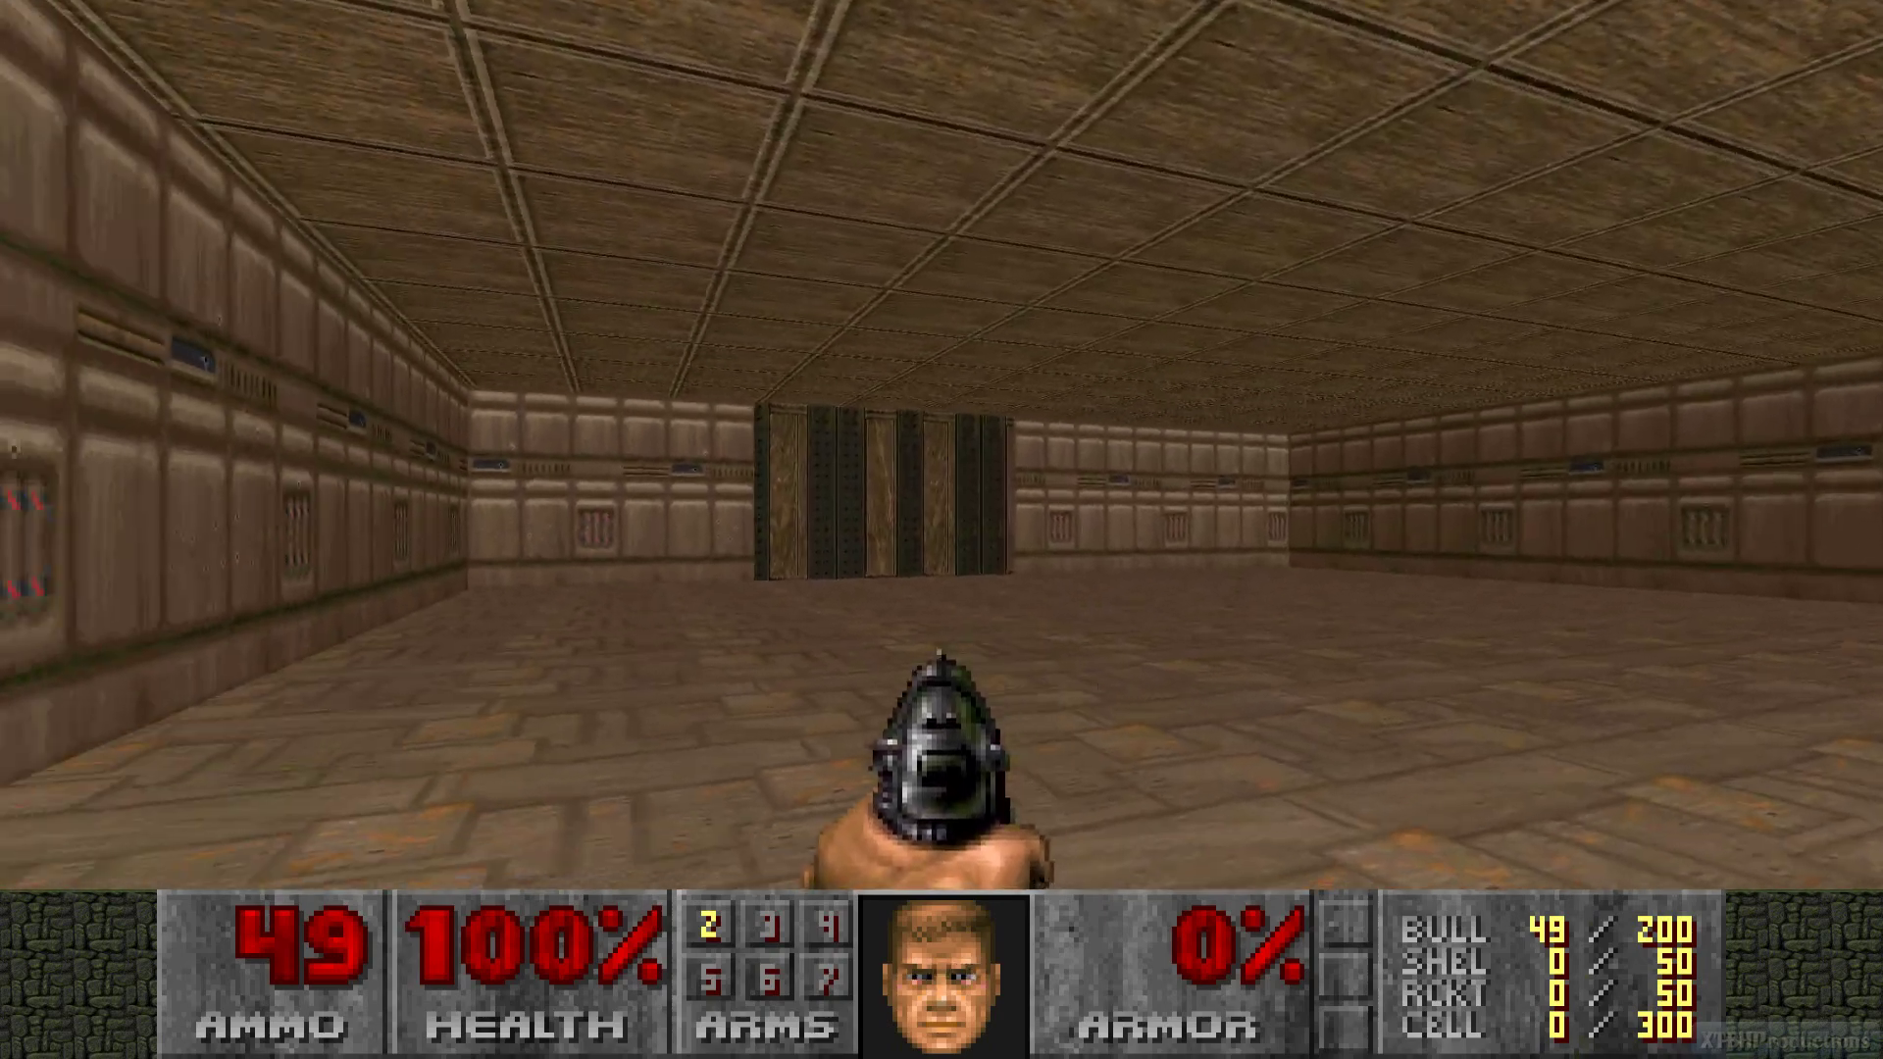